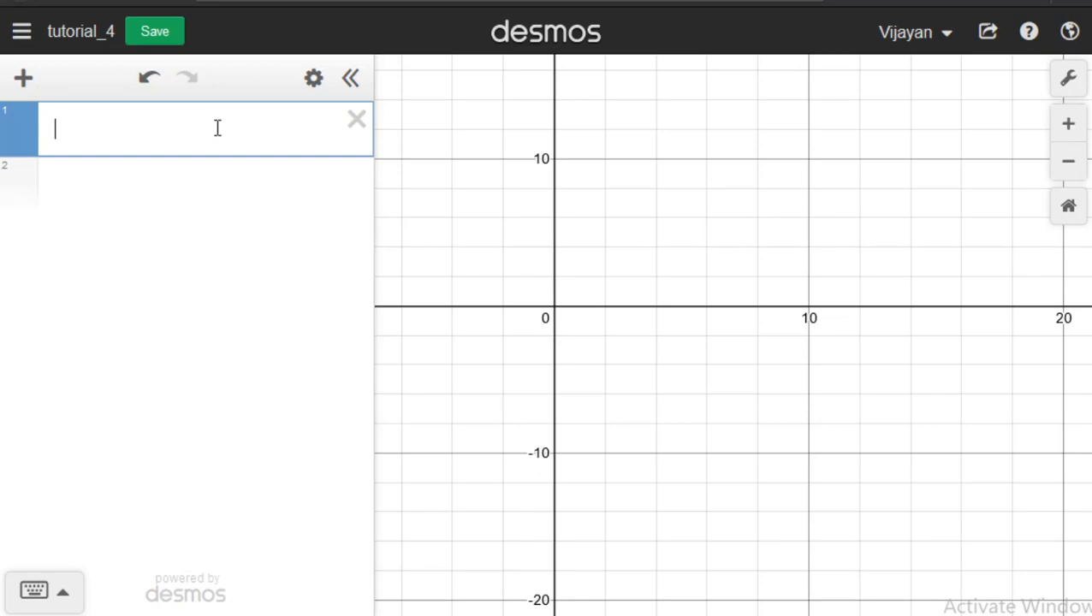
Graph the parabola y = x² − 1 in the first expression line.
text(y=x)
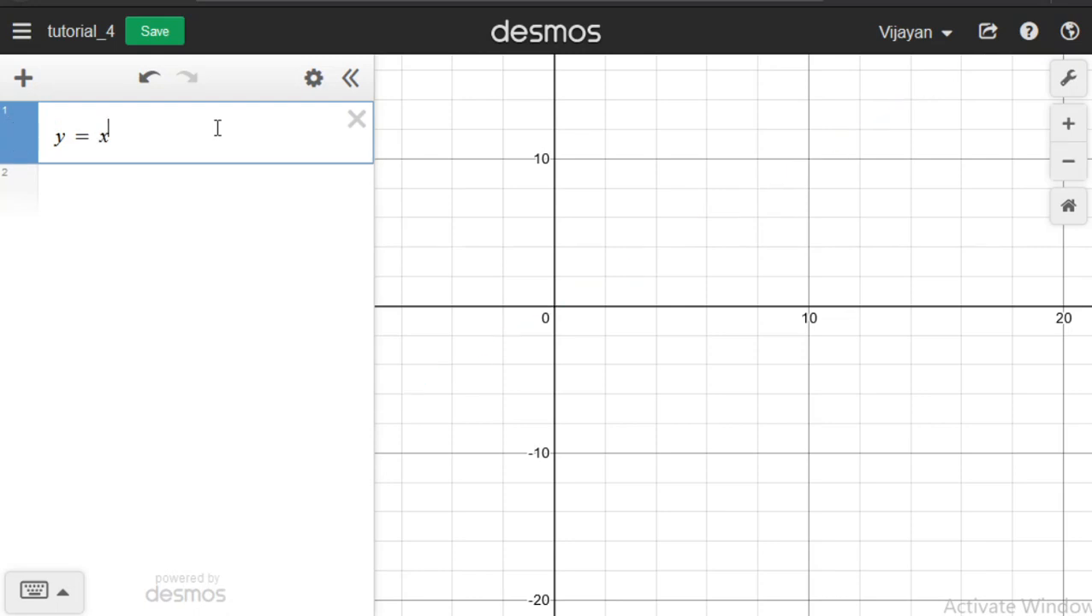
text(^2-1)
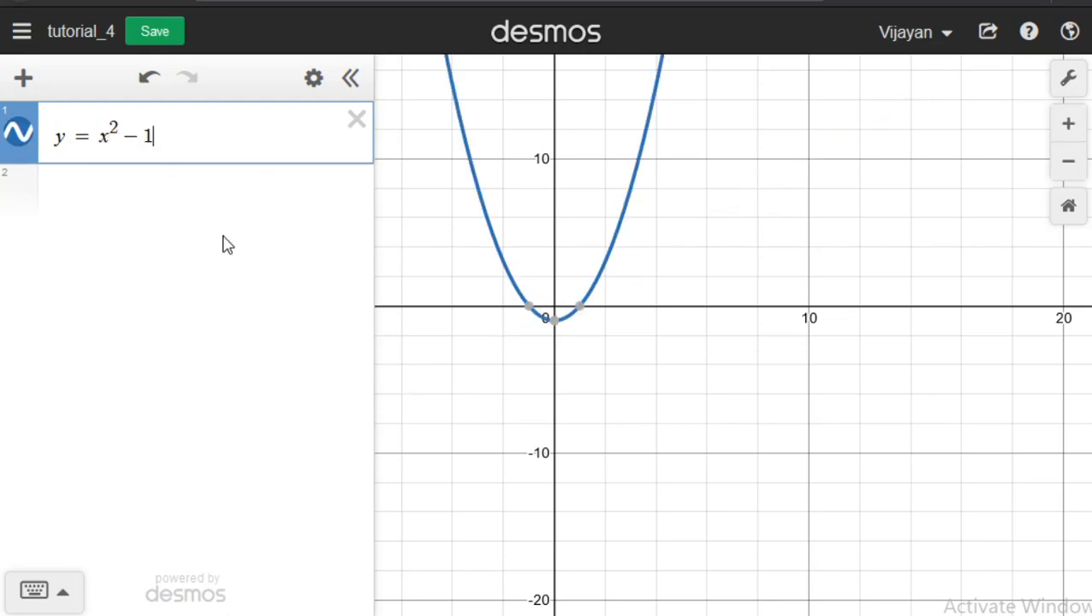
scroll(580, 331, up, 10)
drag(610, 257, 682, 409)
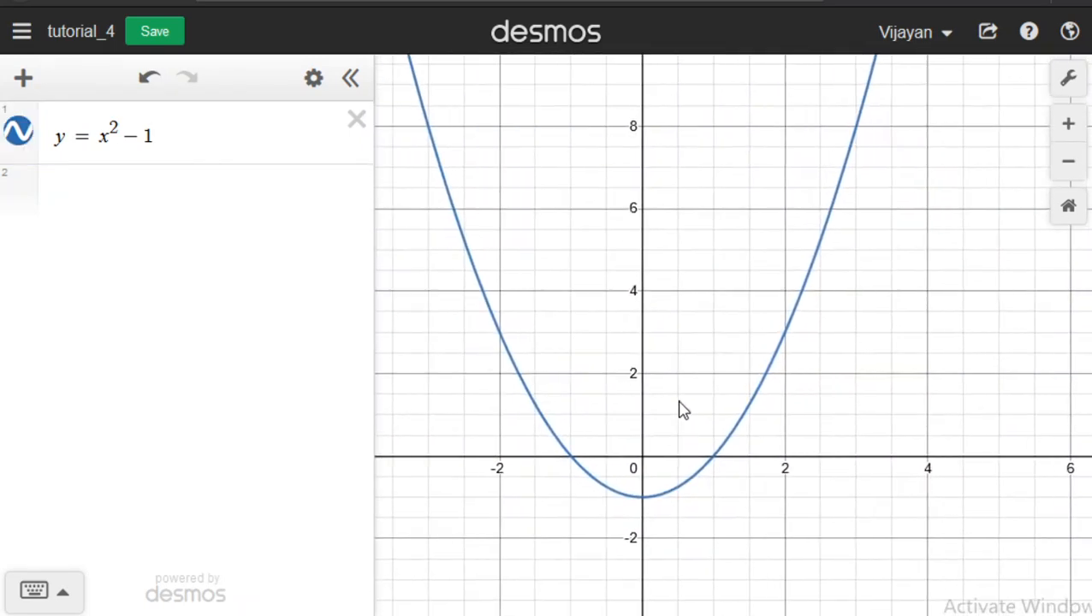
Restrict the parabola's range to y < 3 and its domain to x > 0 with two conditions in braces.
click(220, 126)
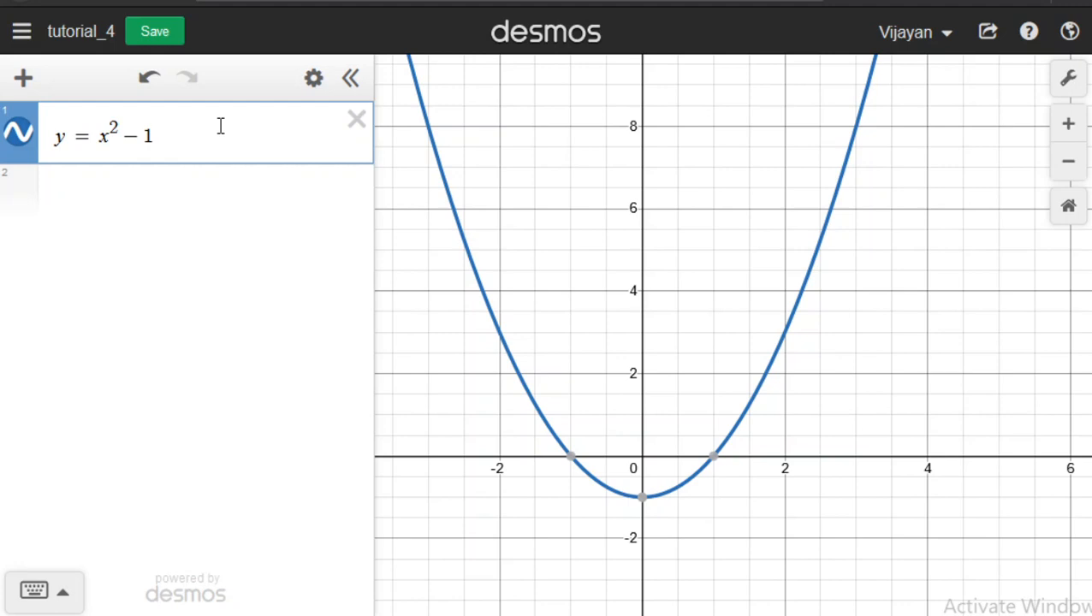
text({y )
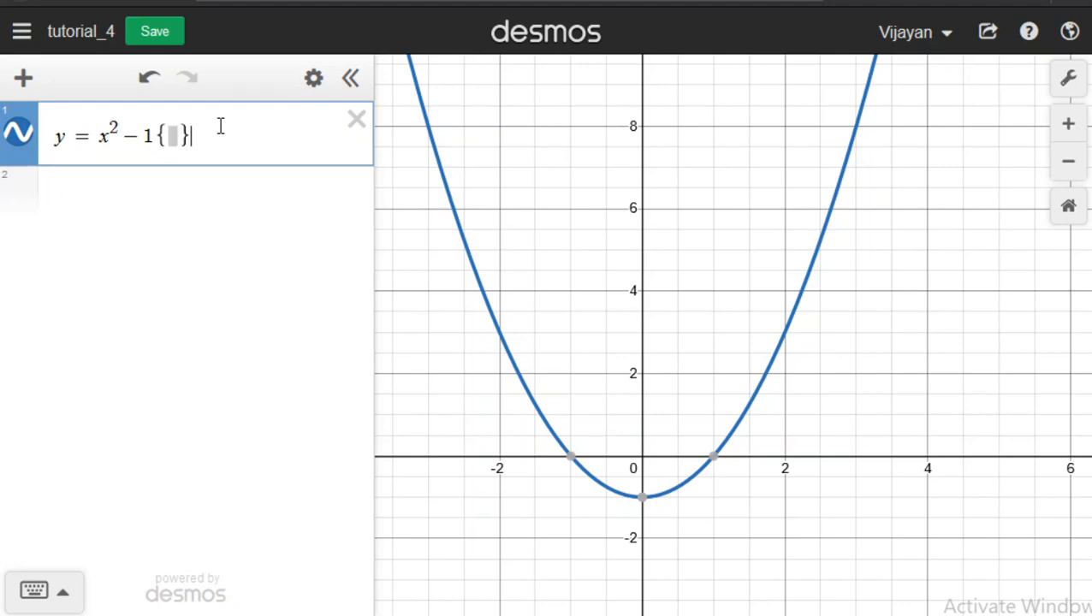
text(< 3)
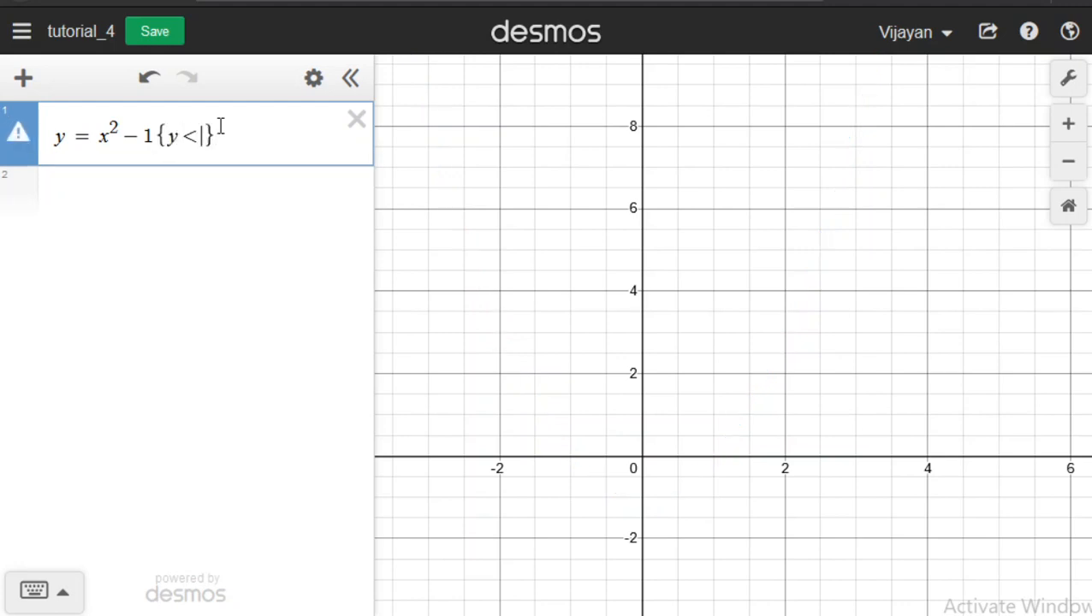
key(Right)
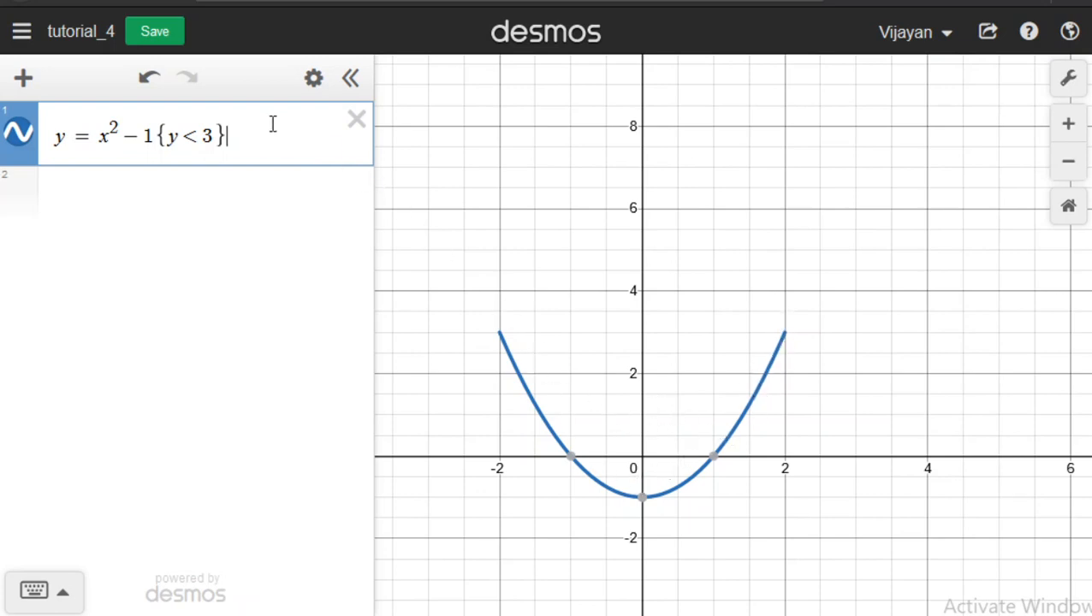
text({}x>0)
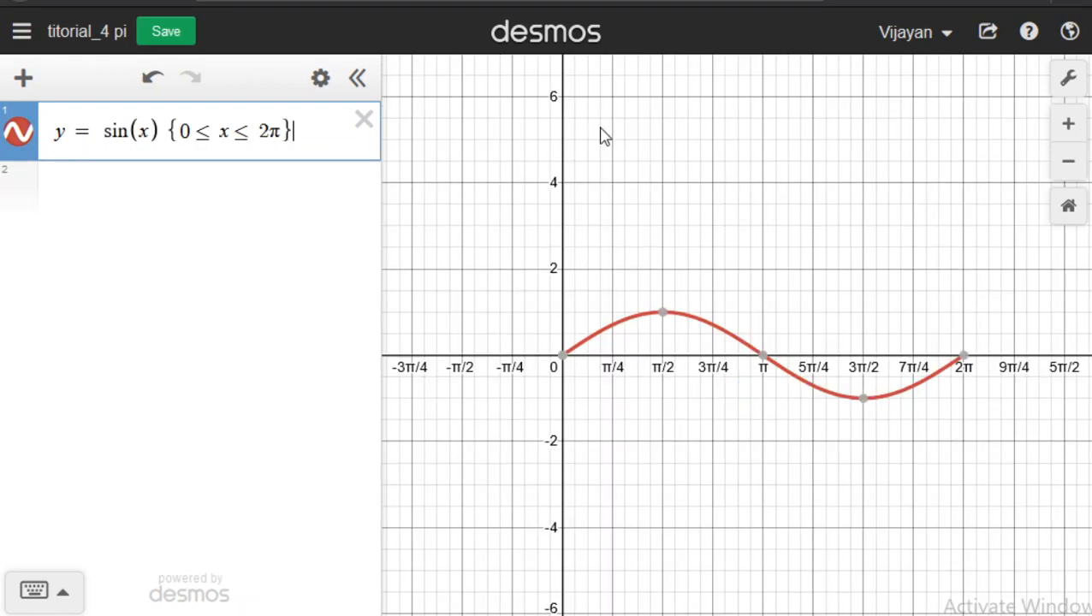
In the titorial_4 pi graph, remove the whole domain restriction from y = sin(x).
drag(739, 373, 638, 297)
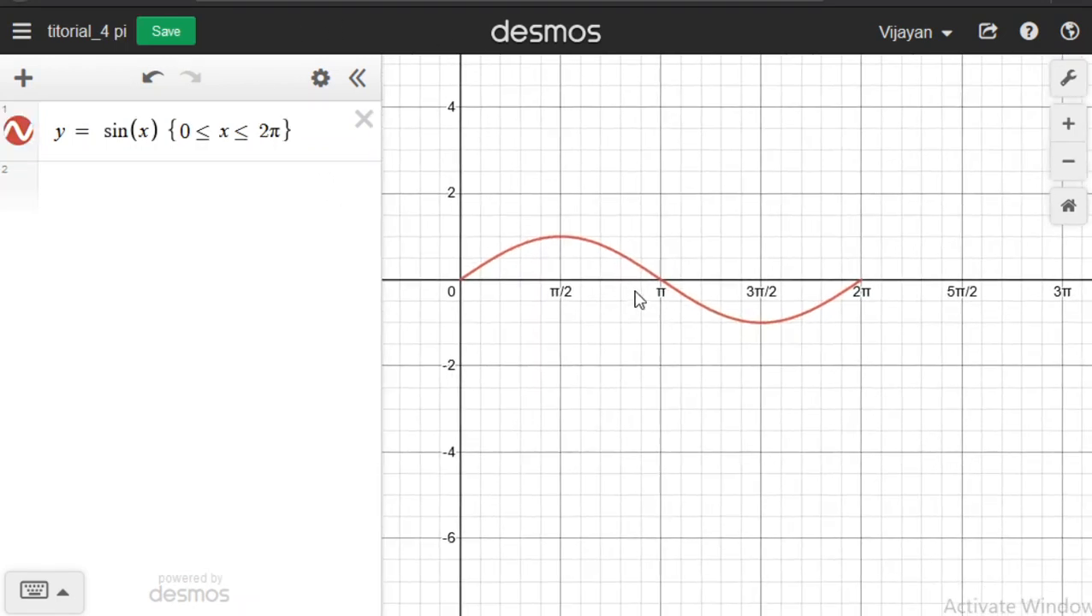
click(495, 266)
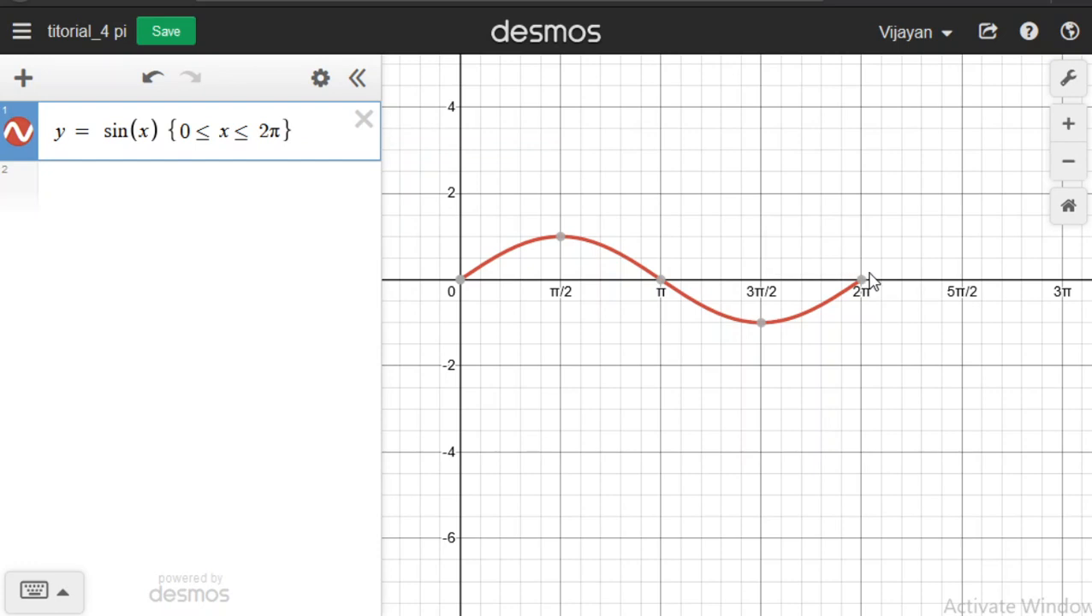
click(318, 127)
key(BackSpace)
key(BackSpace)
key(BackSpace)
key(BackSpace)
key(BackSpace)
key(BackSpace)
key(BackSpace)
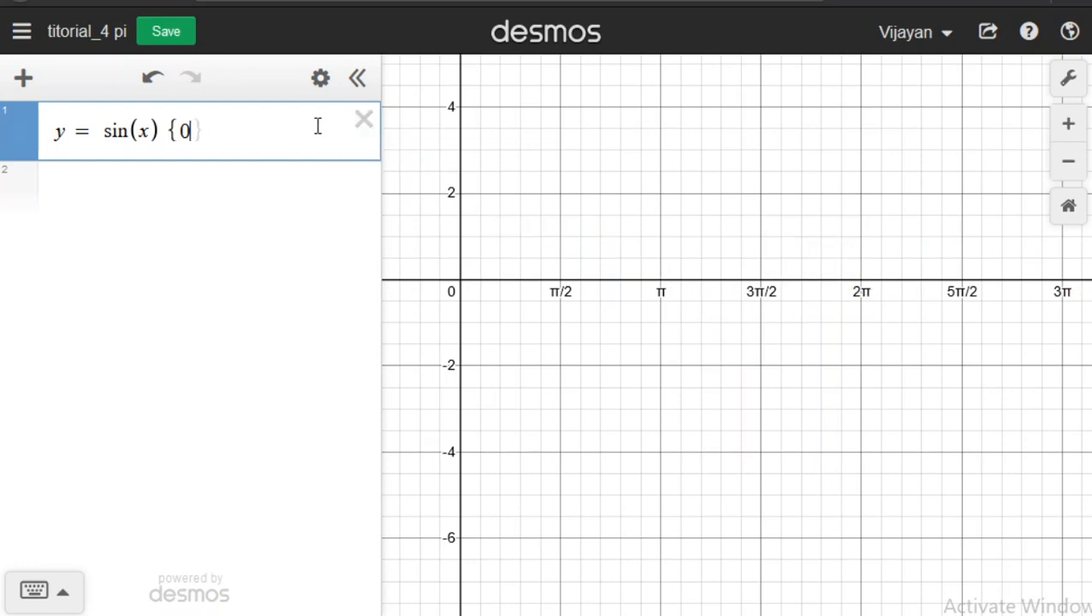
key(BackSpace)
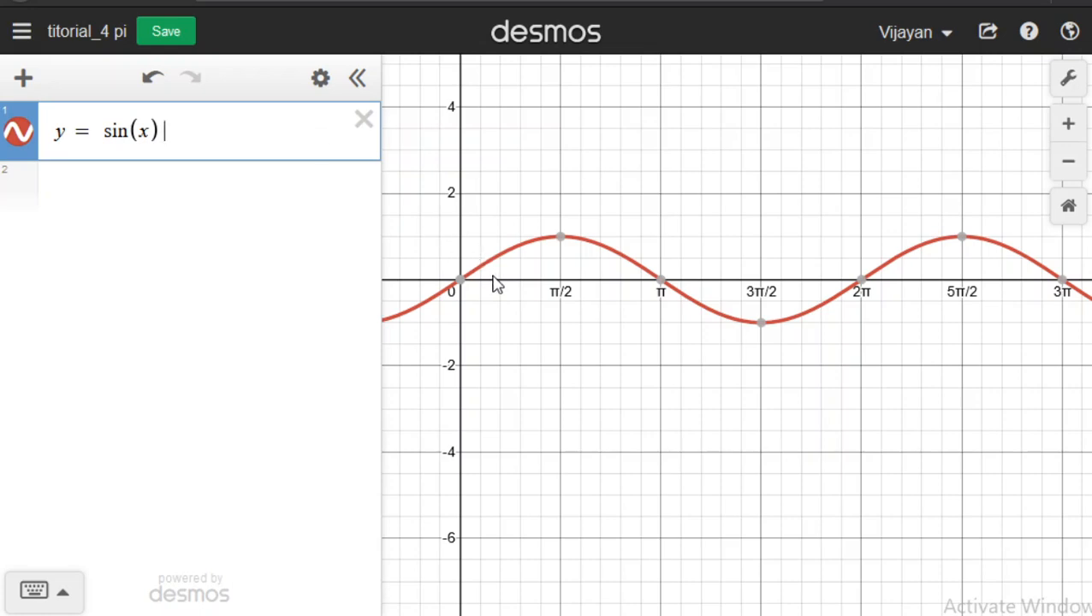
drag(544, 282, 638, 341)
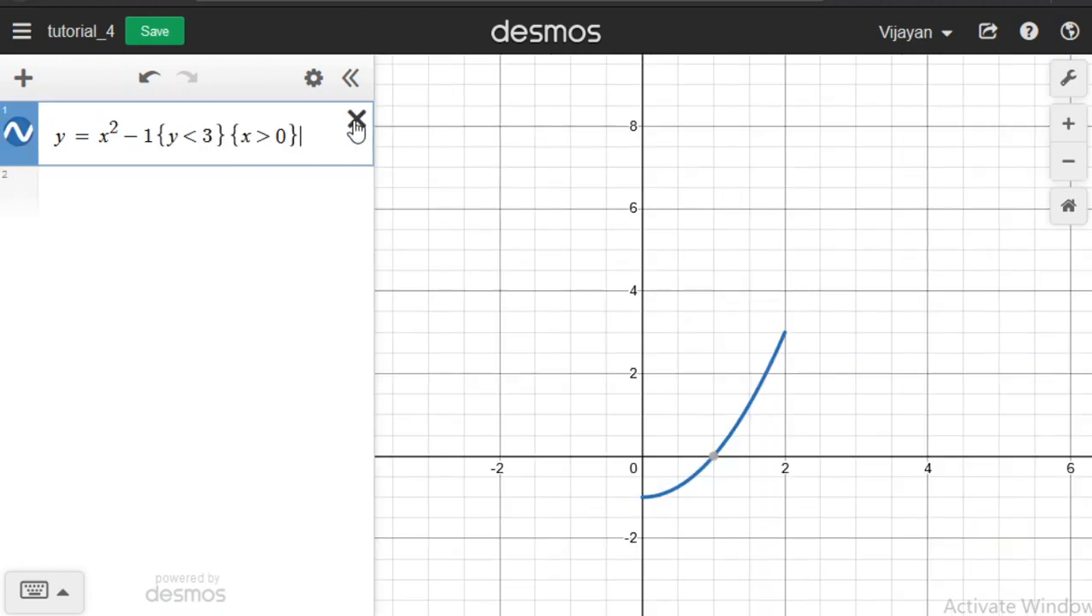
Replace the restricted parabola in tutorial_4 with a table of the X and Y data from cells A1:B11 of the Regression_Desmos spreadsheet.
click(356, 122)
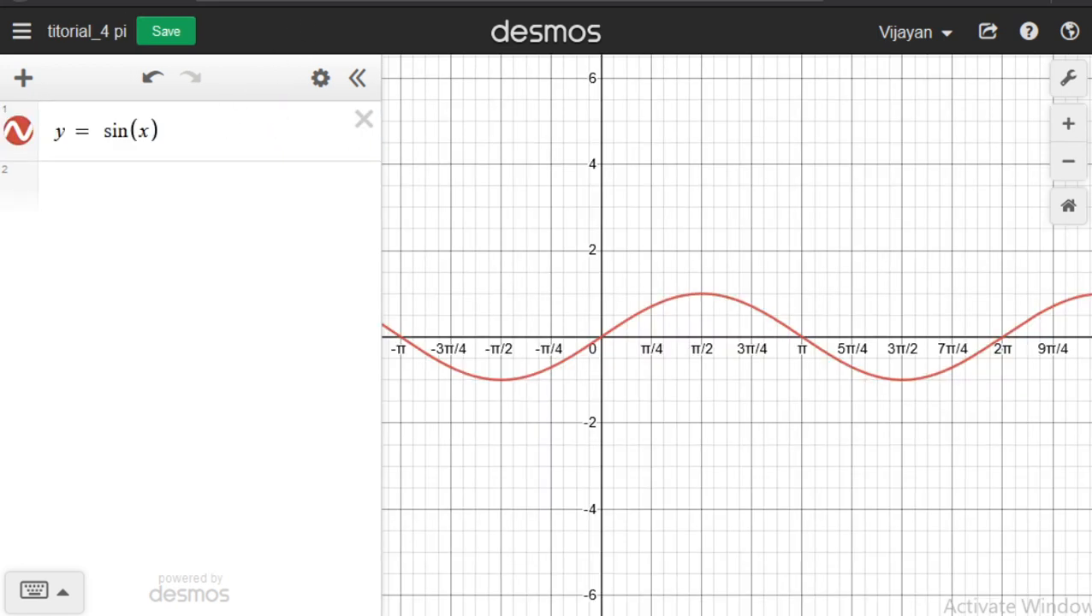
click(197, 2)
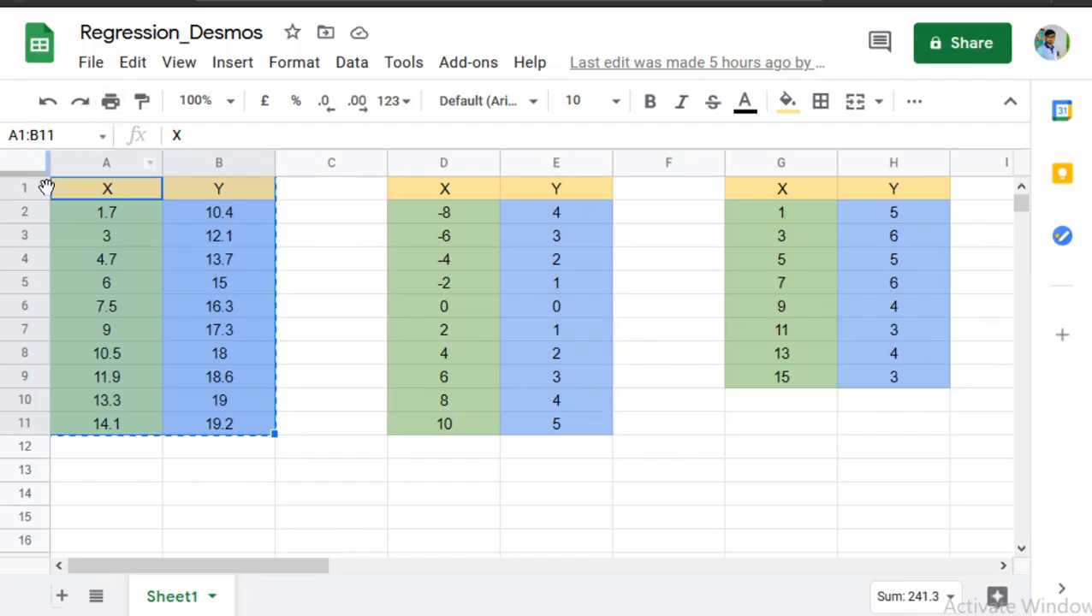
drag(72, 195, 231, 426)
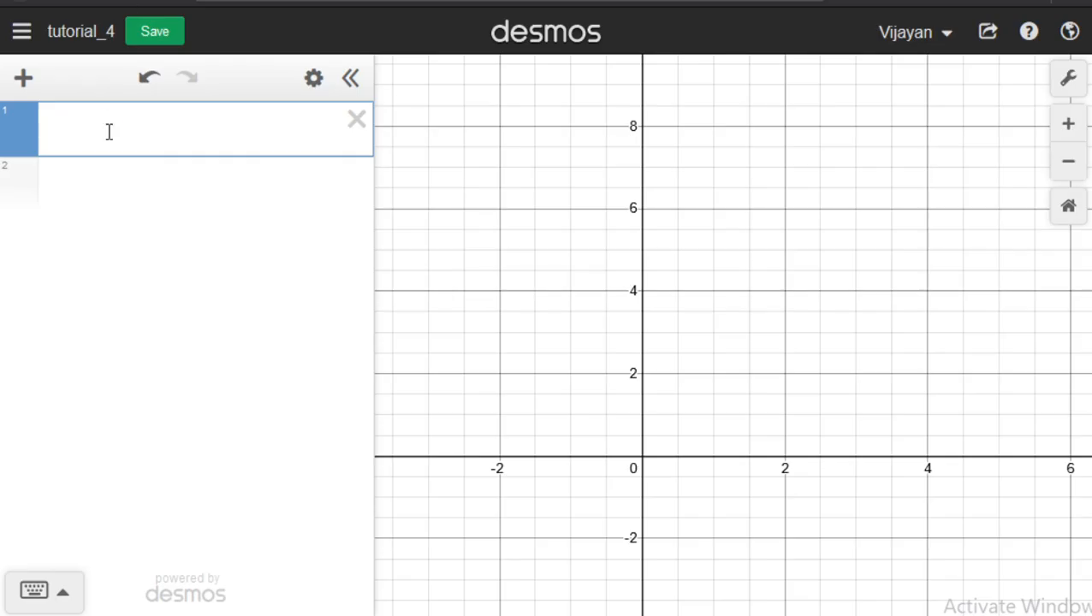
text(1.7	10.4 3	12.1 4.7	13.7 6	15 7.5	16.3 9	17.3 10.5	18 11.9	18.6 13.3	19 14.1	19.2)
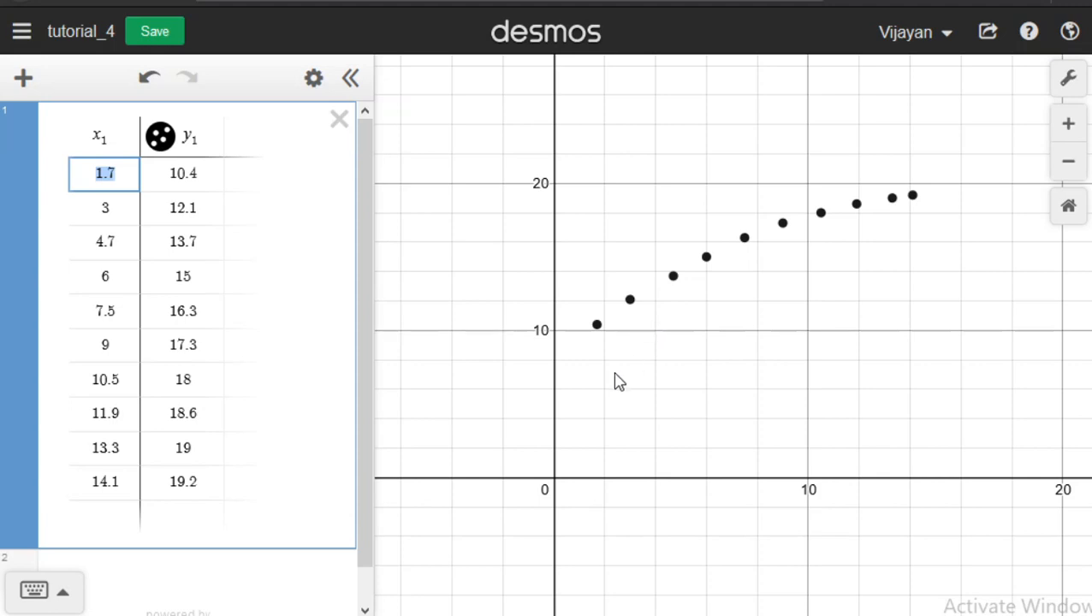
Add the linear regression y₁ ~ mx₁ + b below the data table.
click(206, 577)
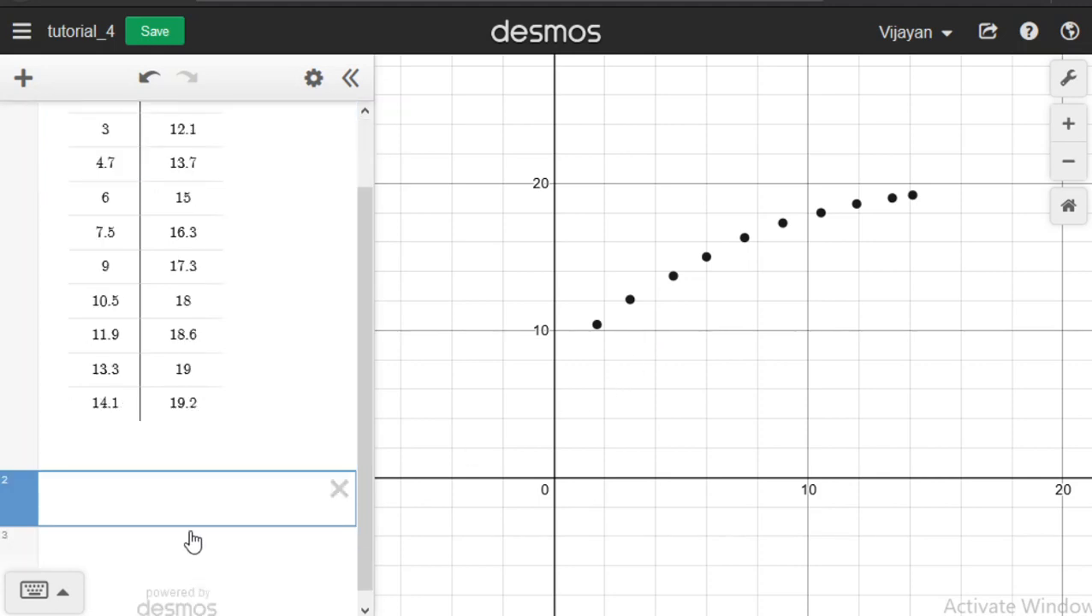
text(y_1)
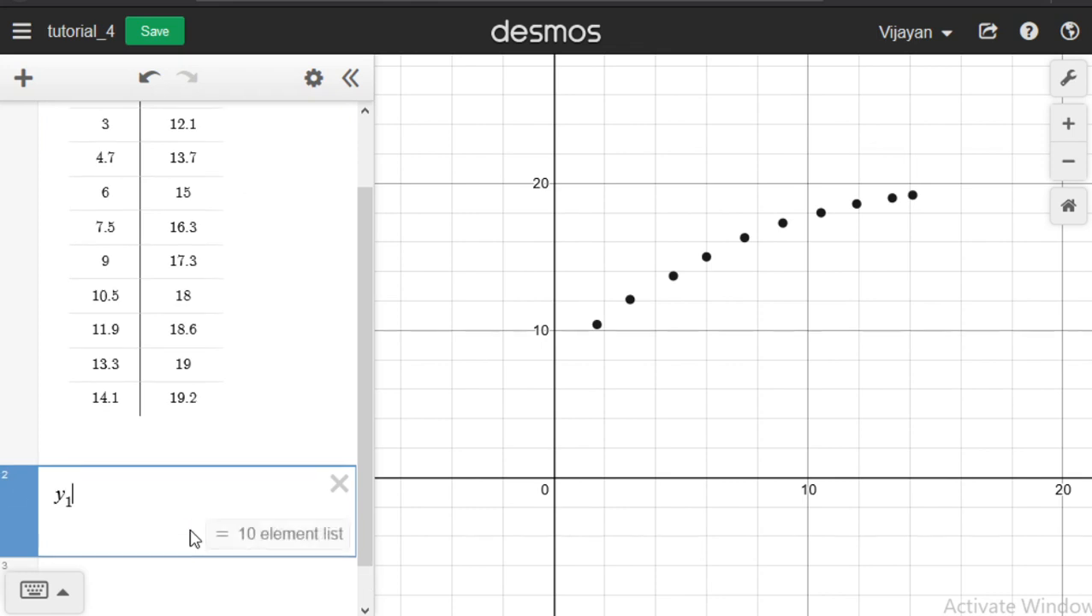
text(~)
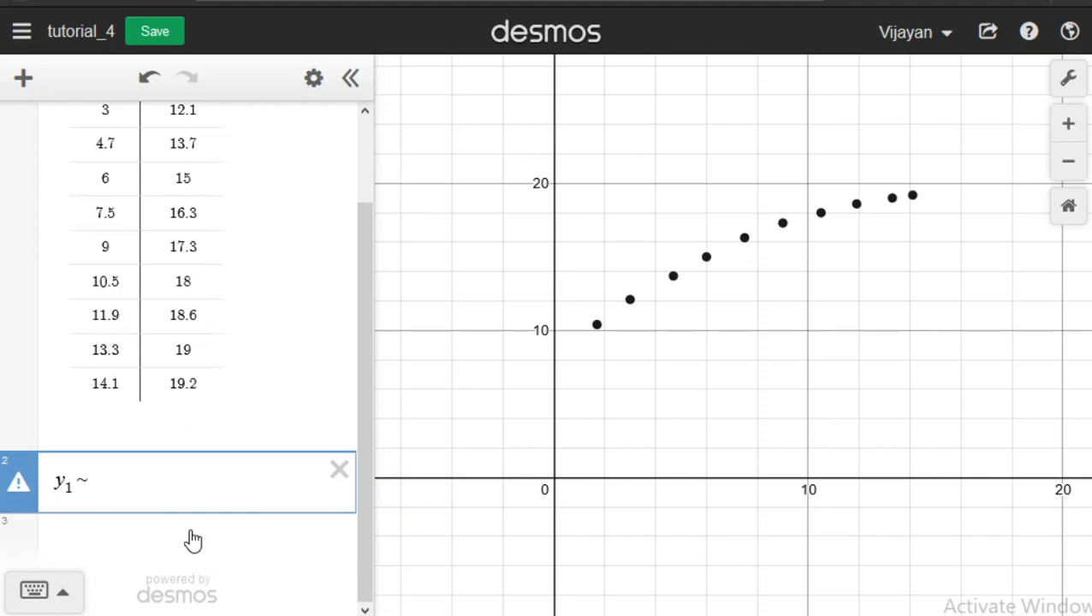
text(mx1 + )
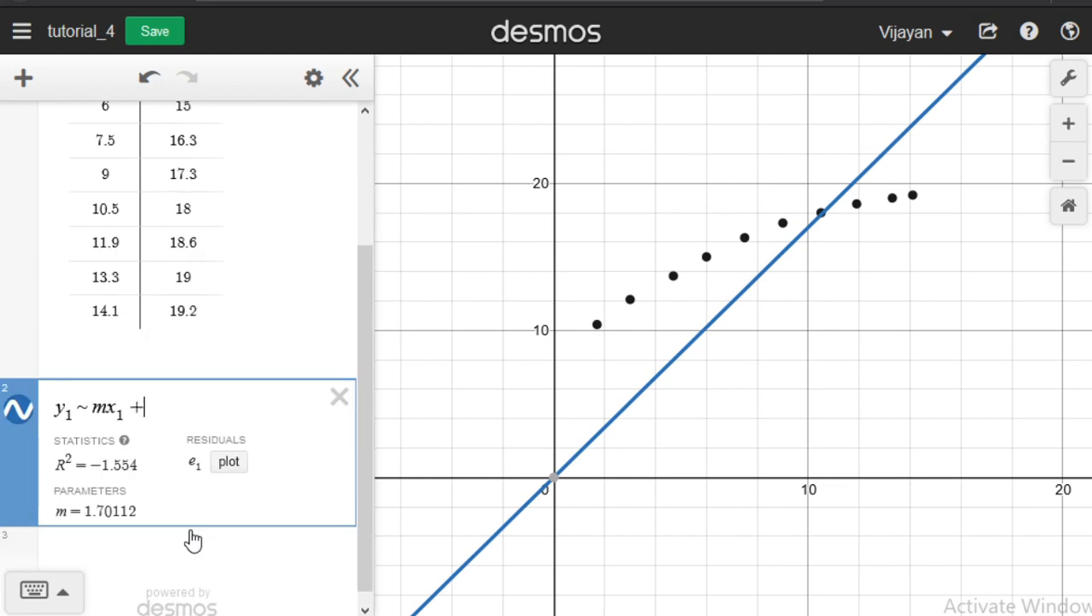
text(b)
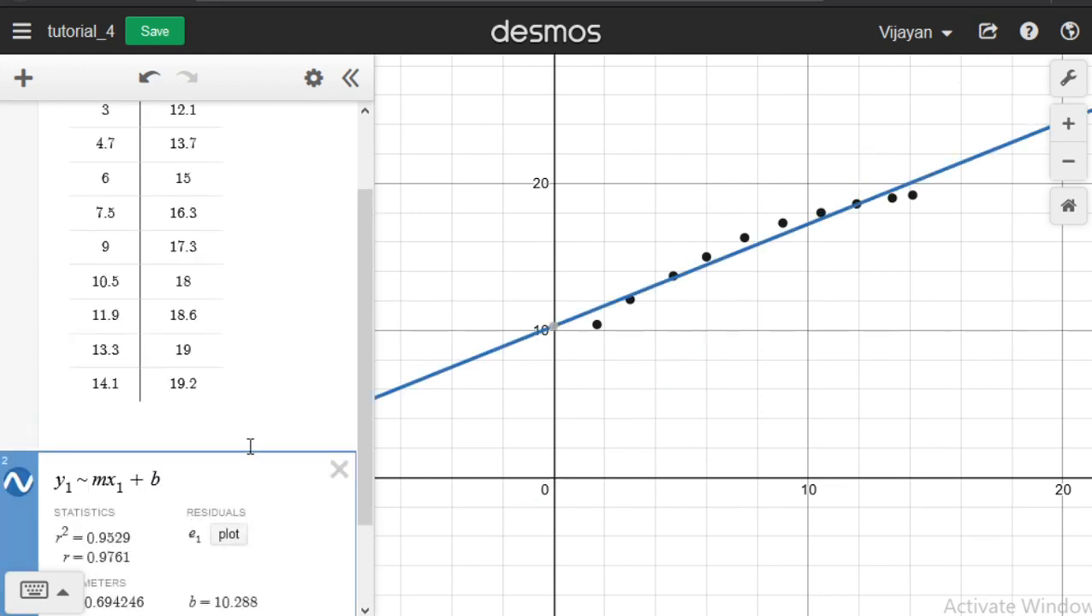
scroll(250, 446, down, 2)
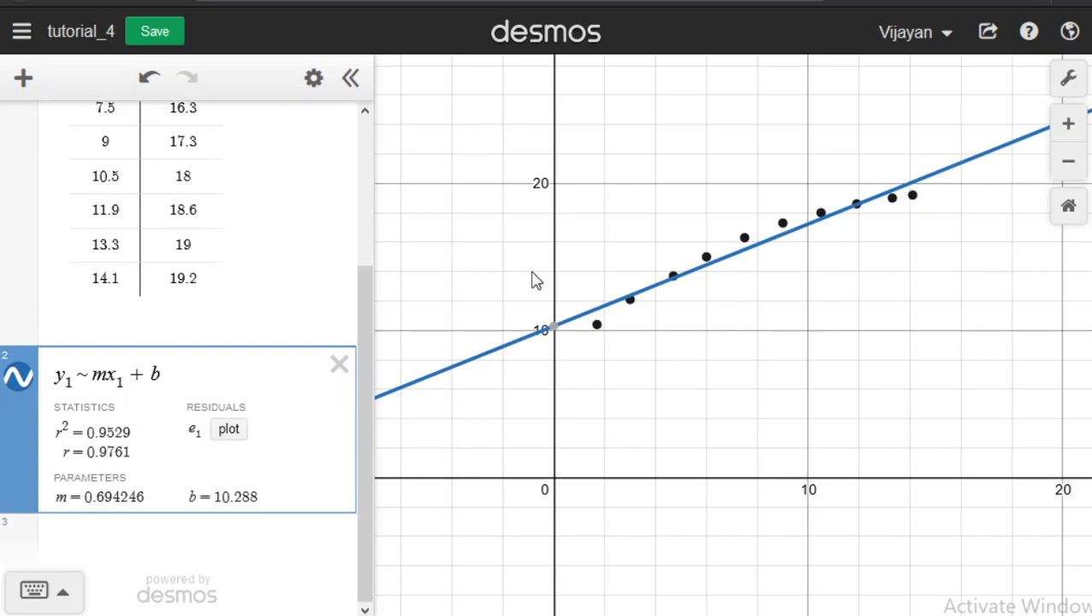
Change the linear regression to the quadratic model y₁ ~ ax₁² + bx₁ + c.
click(105, 374)
key(BackSpace)
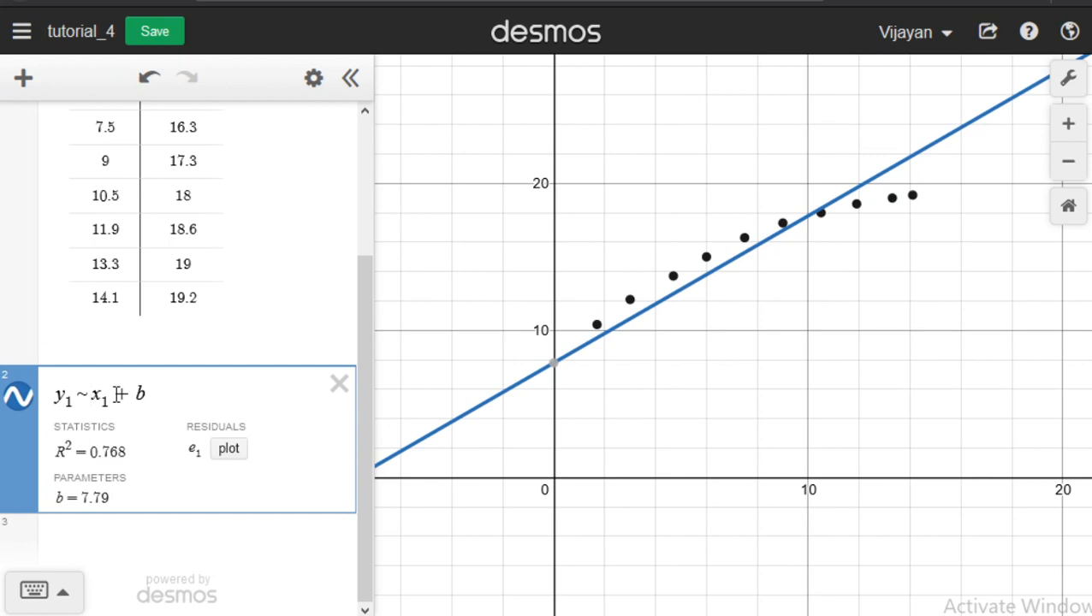
text(ax_1)
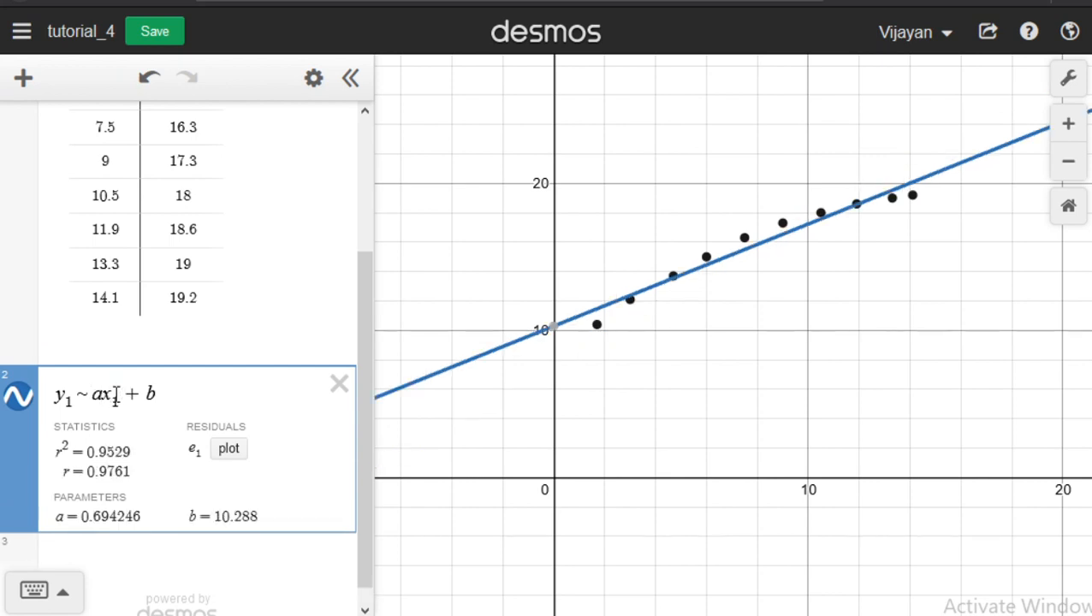
text(^2)
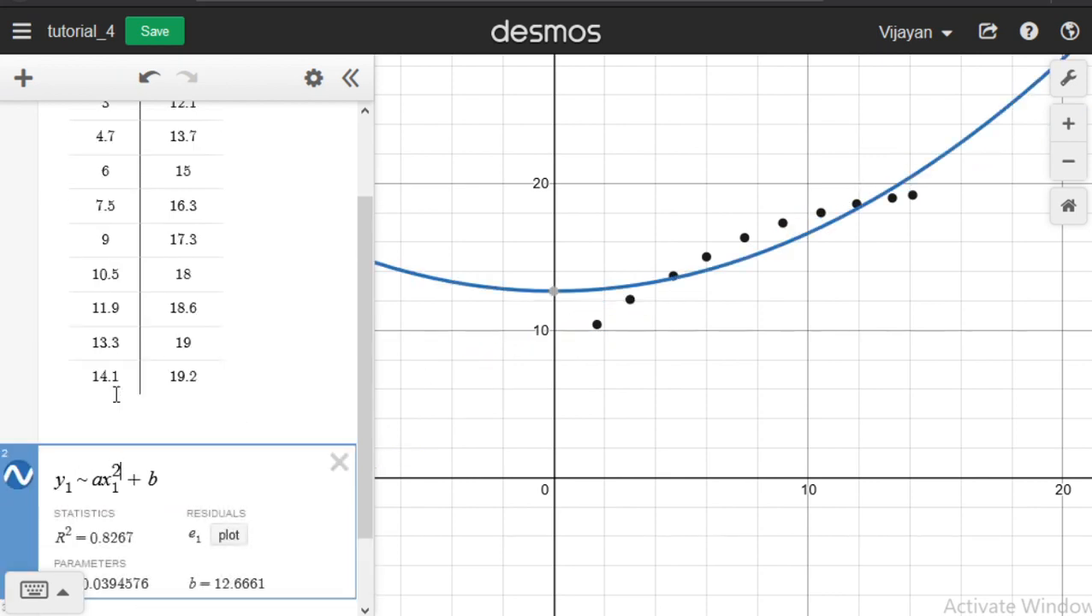
key(Right)
key(Right)
key(Right)
text(x)
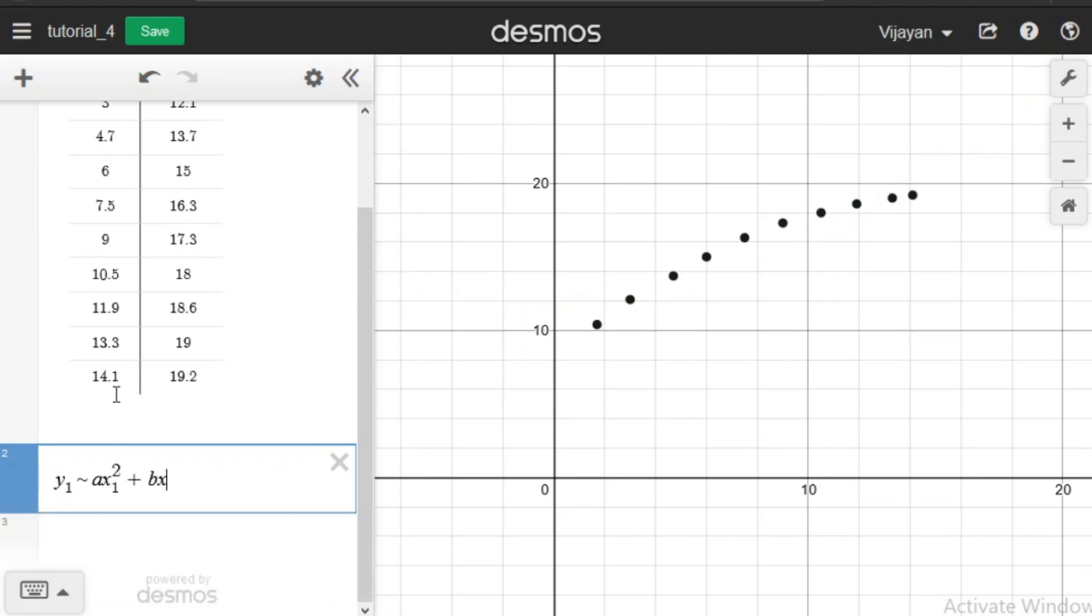
text(_1)
key(Right)
text(+ c)
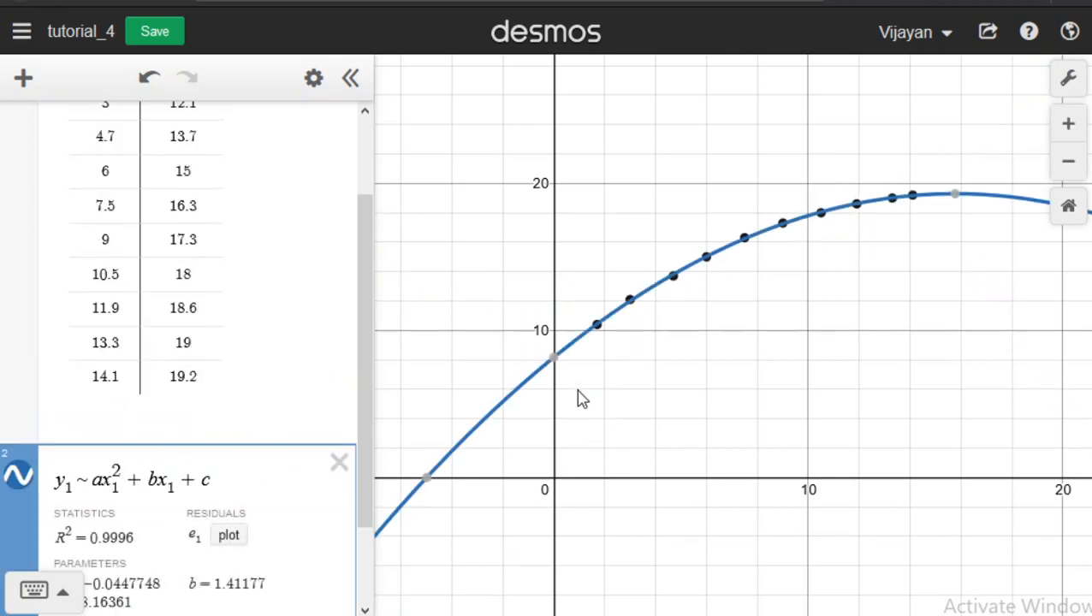
Examine closely how the quadratic curve fits the data points, especially the first one at x = 1.7.
drag(578, 399, 498, 347)
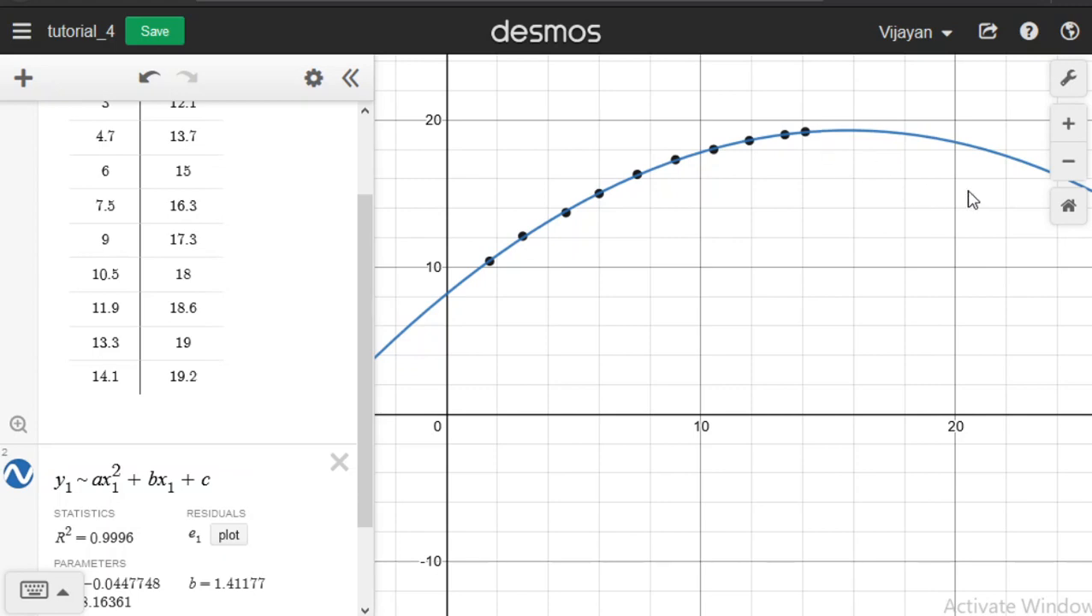
scroll(494, 280, up, 3)
scroll(496, 279, up, 5)
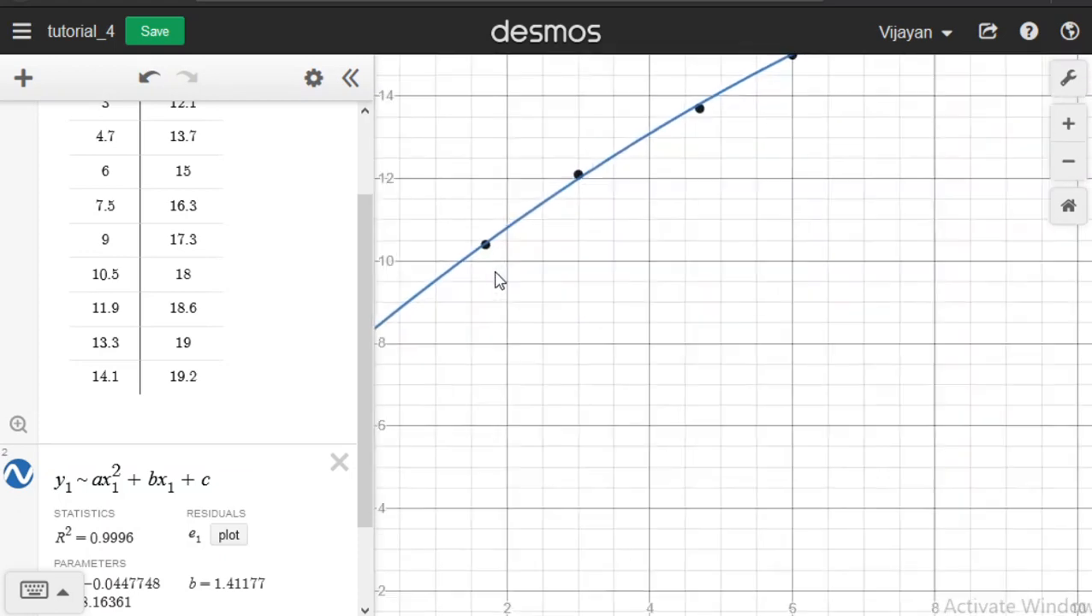
drag(469, 274, 505, 342)
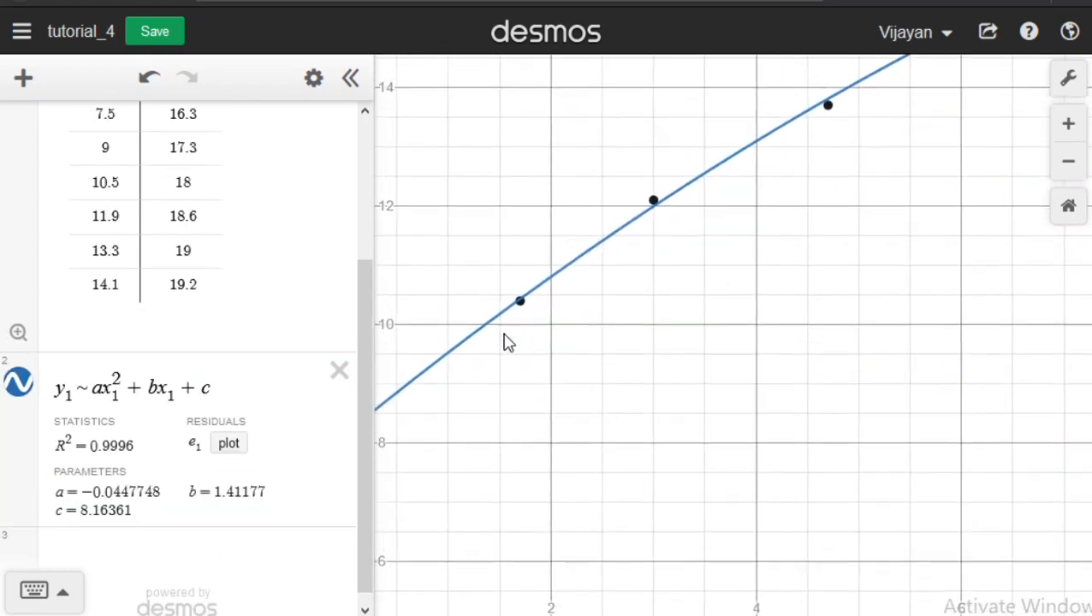
scroll(519, 305, up, 8)
scroll(519, 325, up, 8)
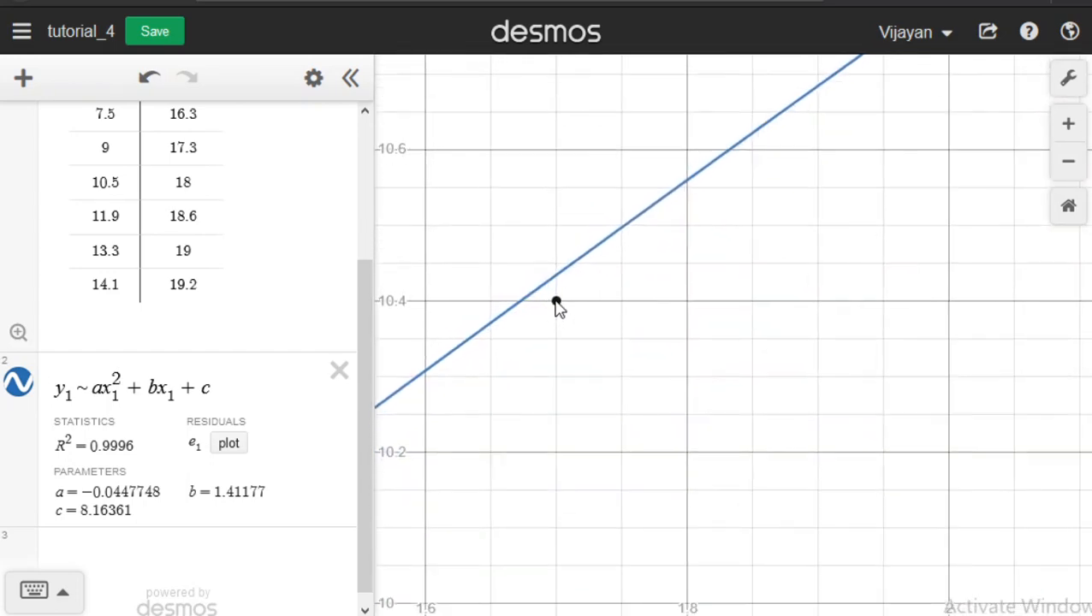
scroll(555, 305, up, 3)
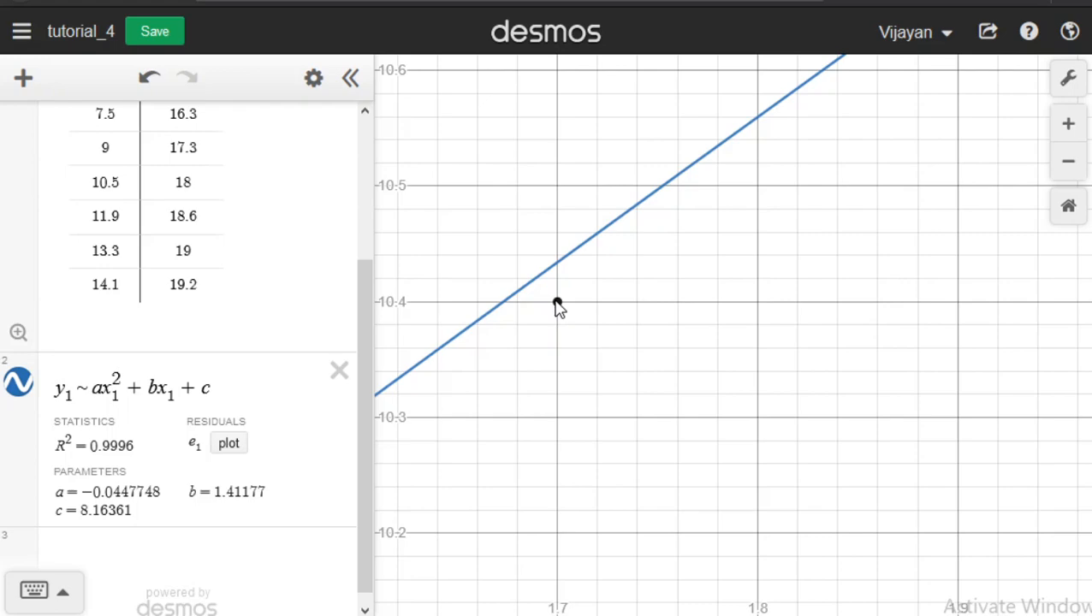
scroll(556, 307, down, 3)
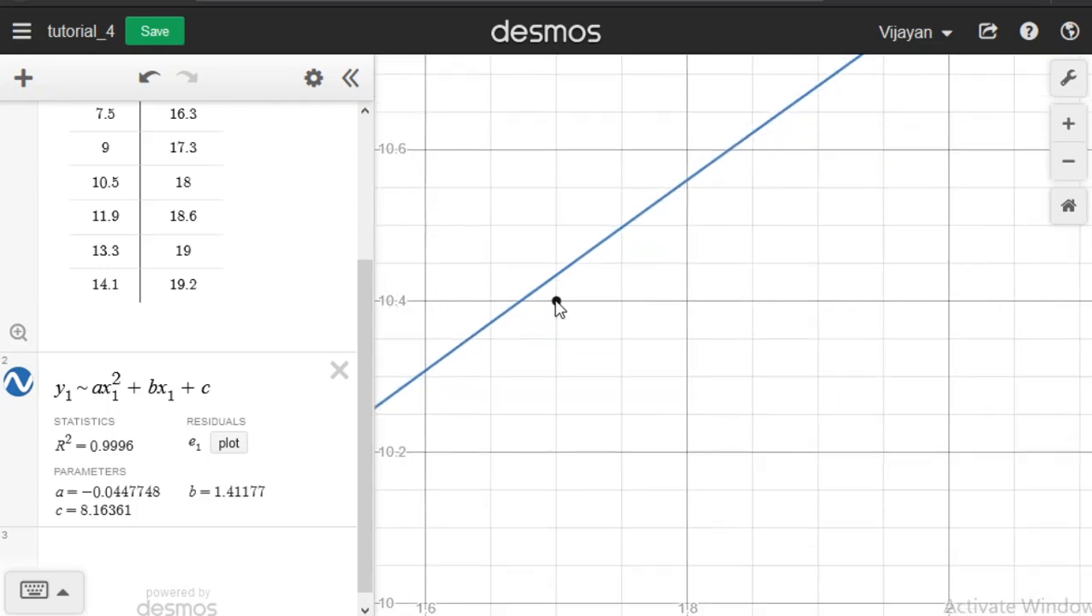
scroll(556, 306, up, 6)
scroll(556, 306, down, 4)
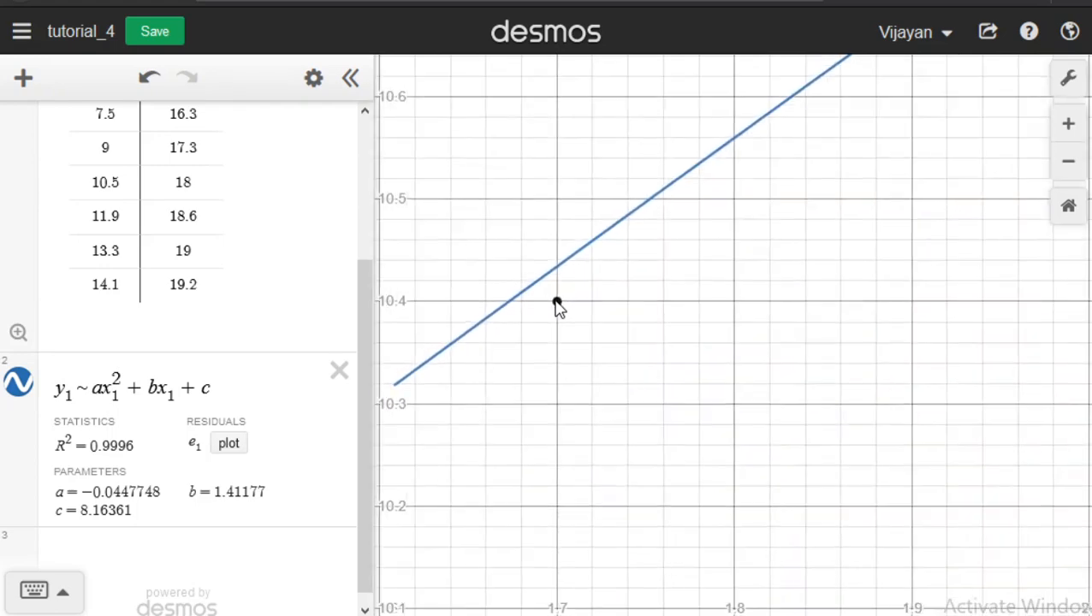
Plot the residuals e₁ of the quadratic regression on the graph.
scroll(556, 307, down, 6)
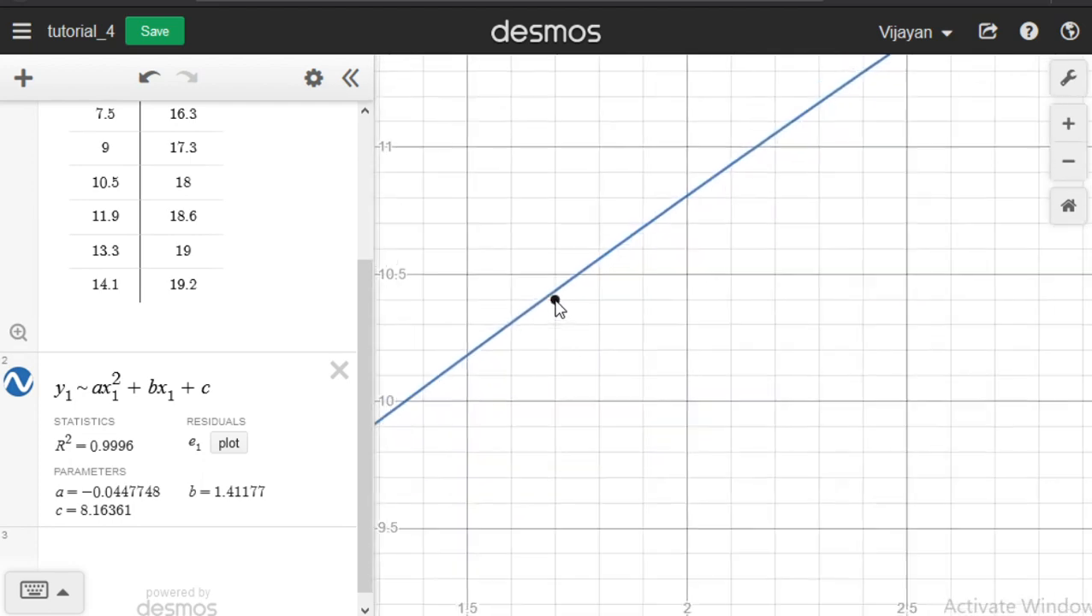
scroll(556, 307, down, 8)
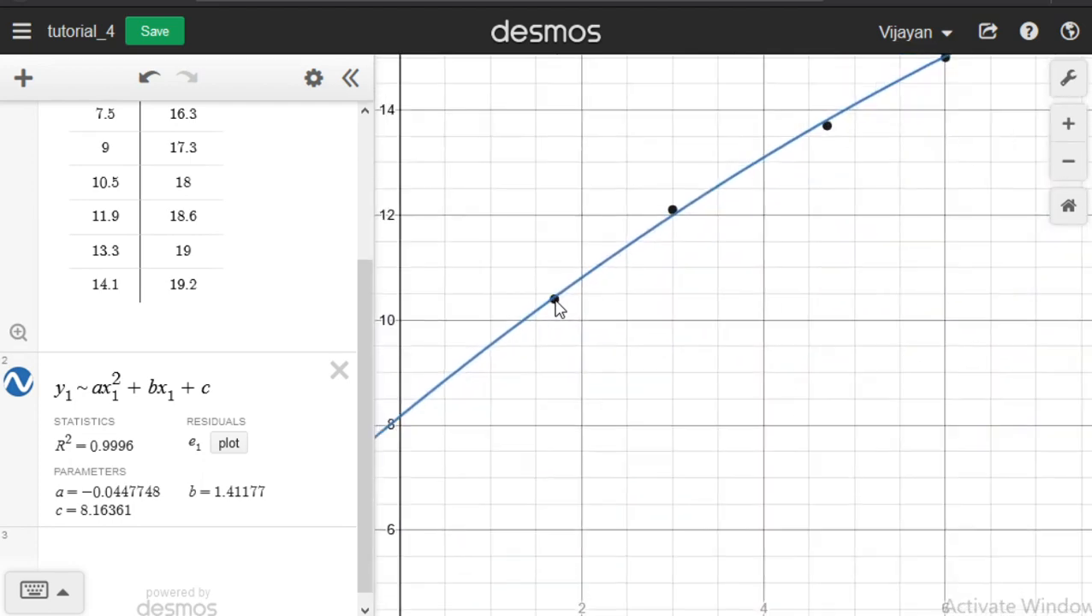
scroll(556, 306, down, 3)
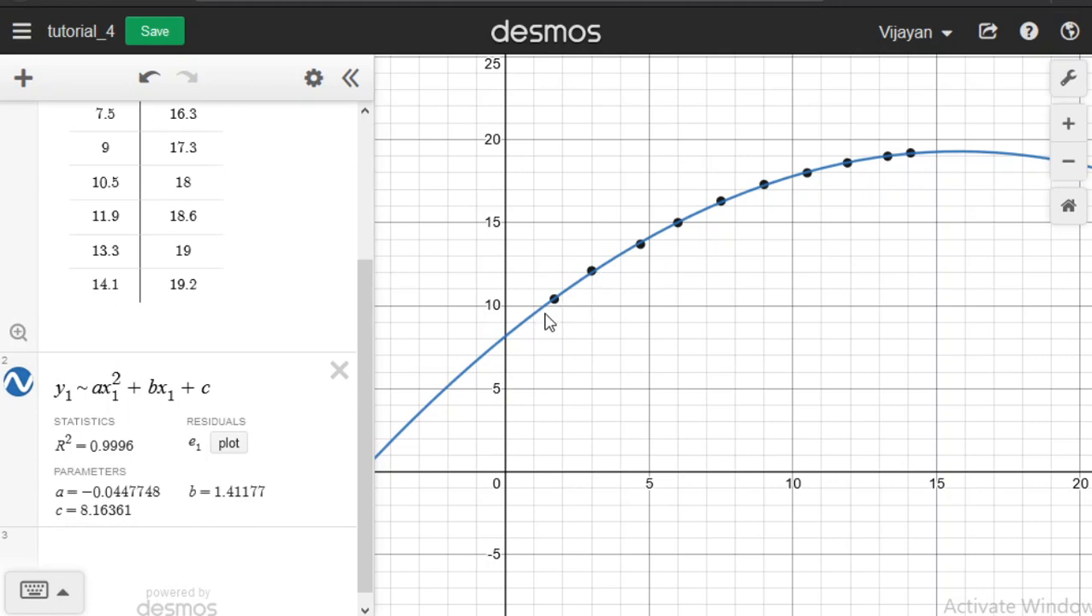
click(231, 452)
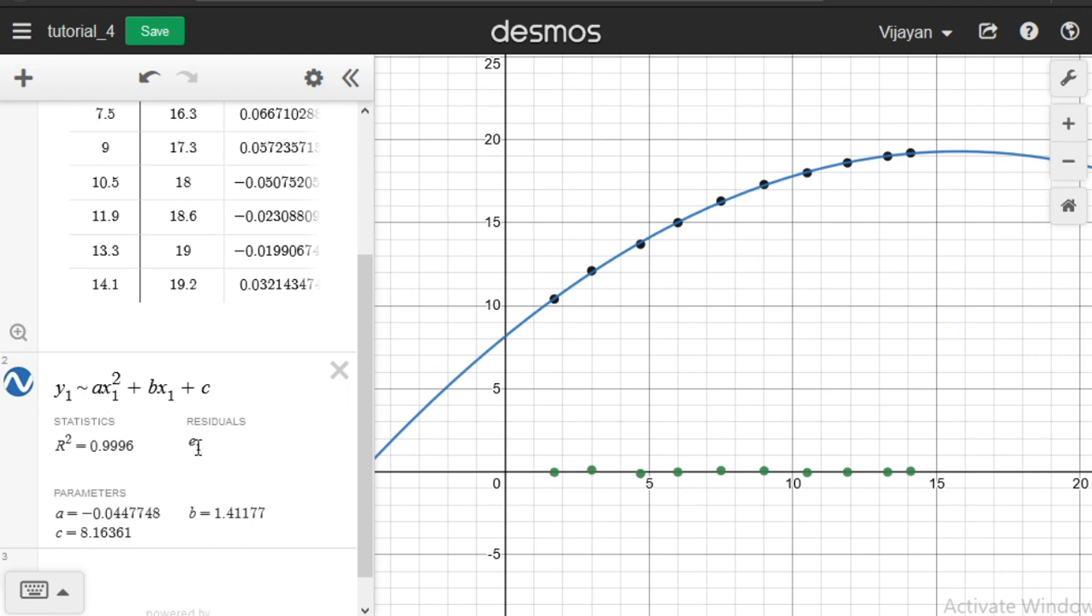
Inspect the coordinates of the residual points at x = 1.7, 7.5, 9, 10.5, 11.9 and 13.3.
drag(666, 516, 577, 456)
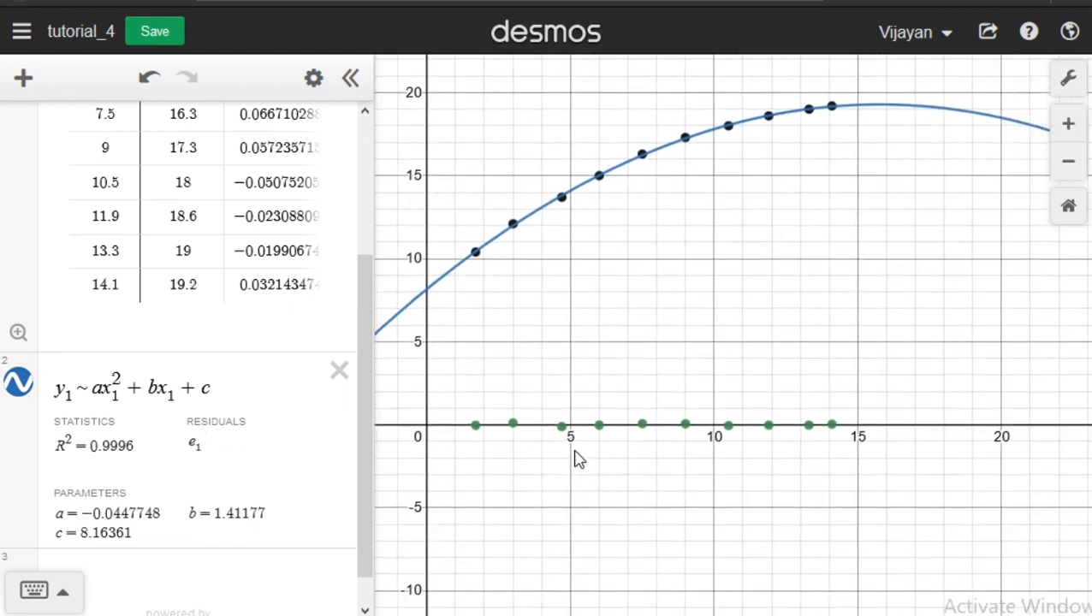
mouse_move(469, 426)
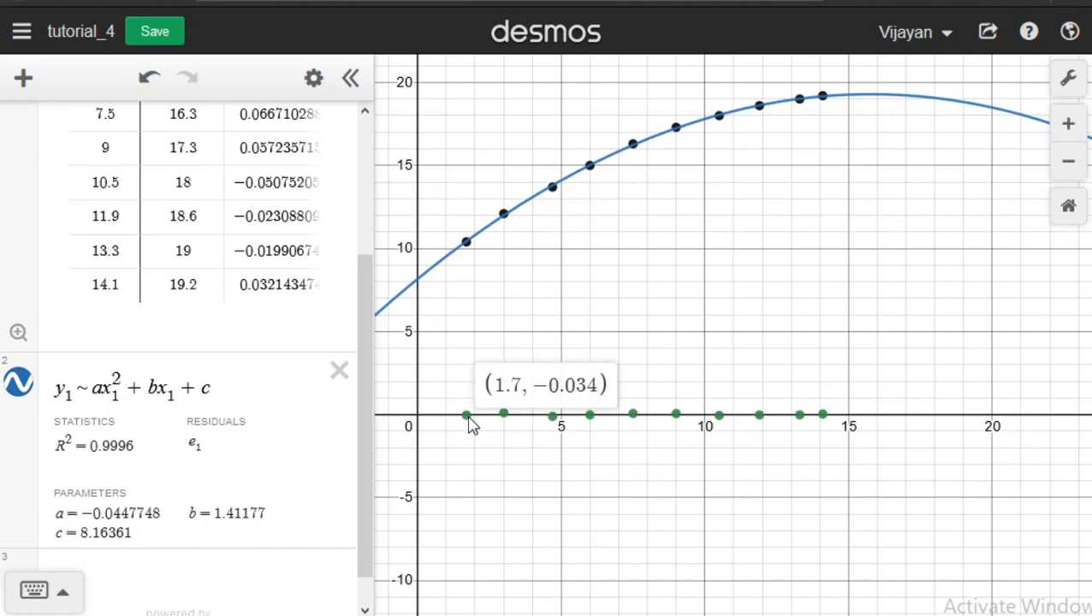
click(463, 234)
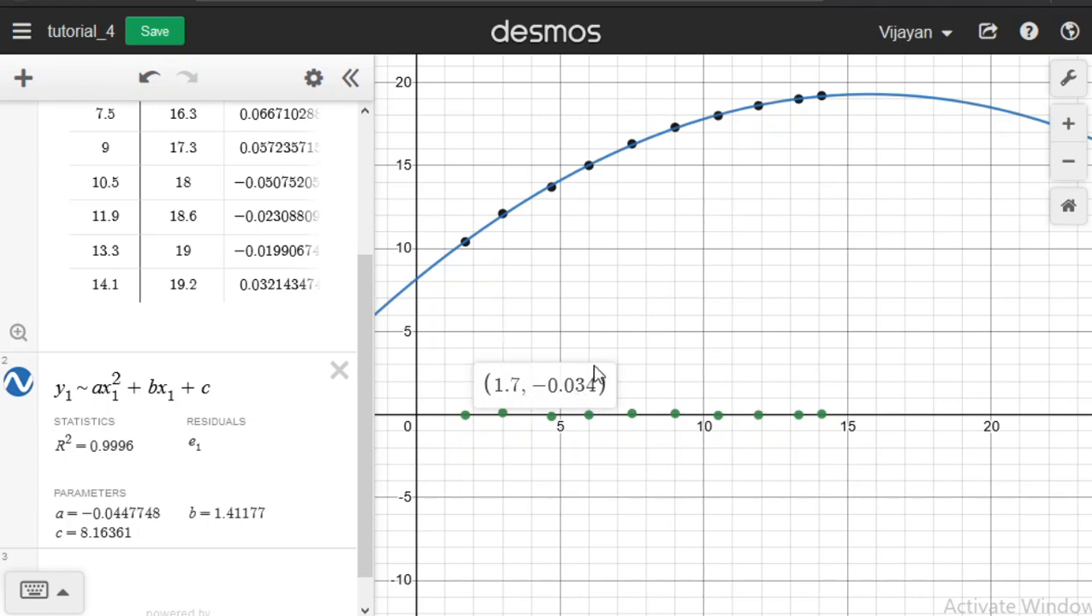
click(632, 415)
click(674, 415)
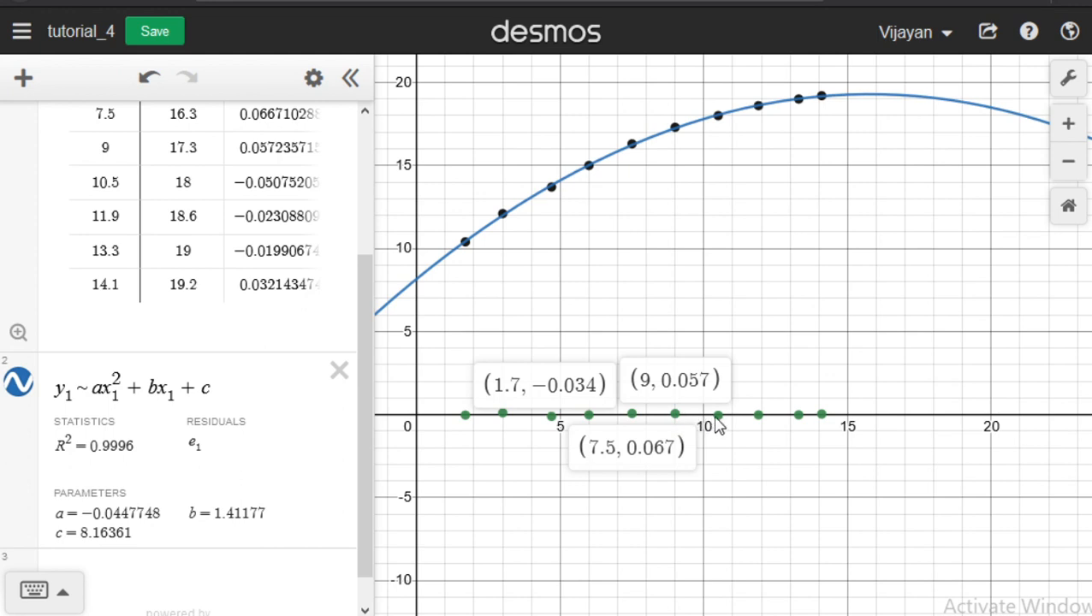
click(718, 417)
click(758, 416)
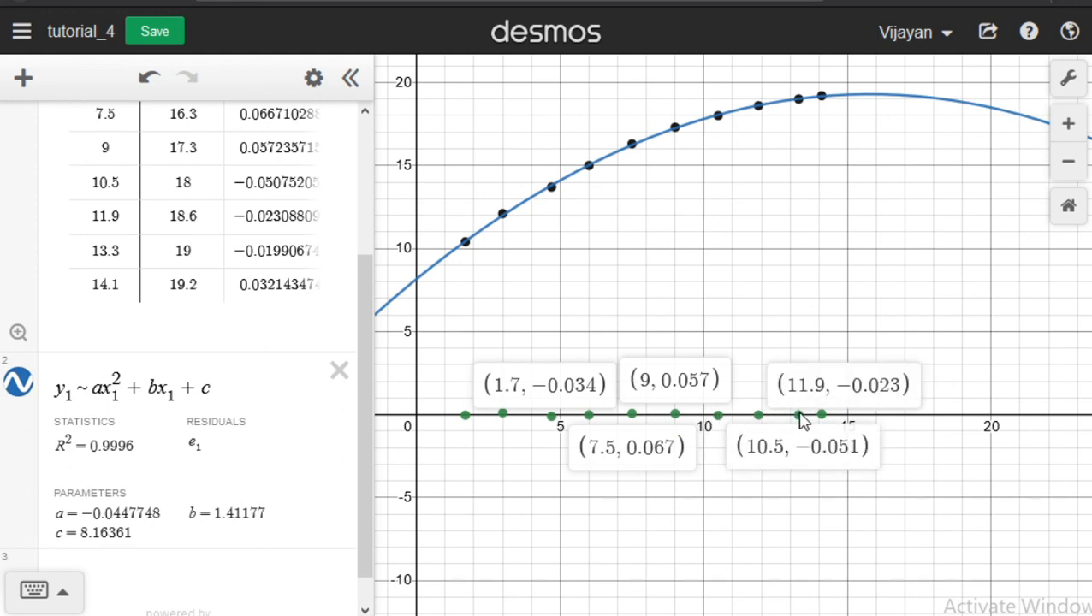
click(798, 416)
click(694, 336)
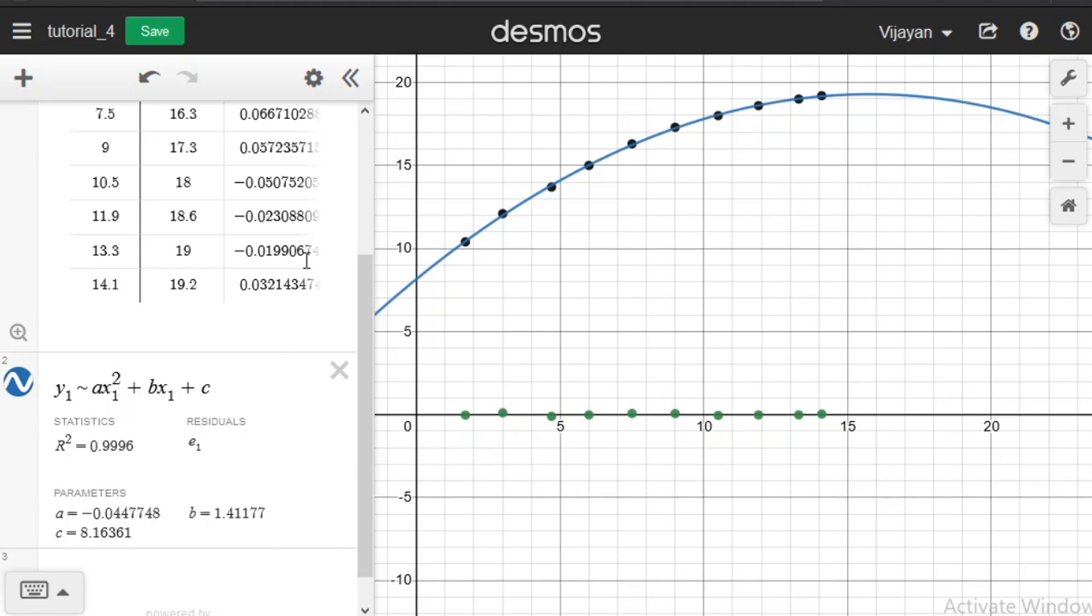
Delete the quadratic regression and the data table from the expression list.
click(339, 372)
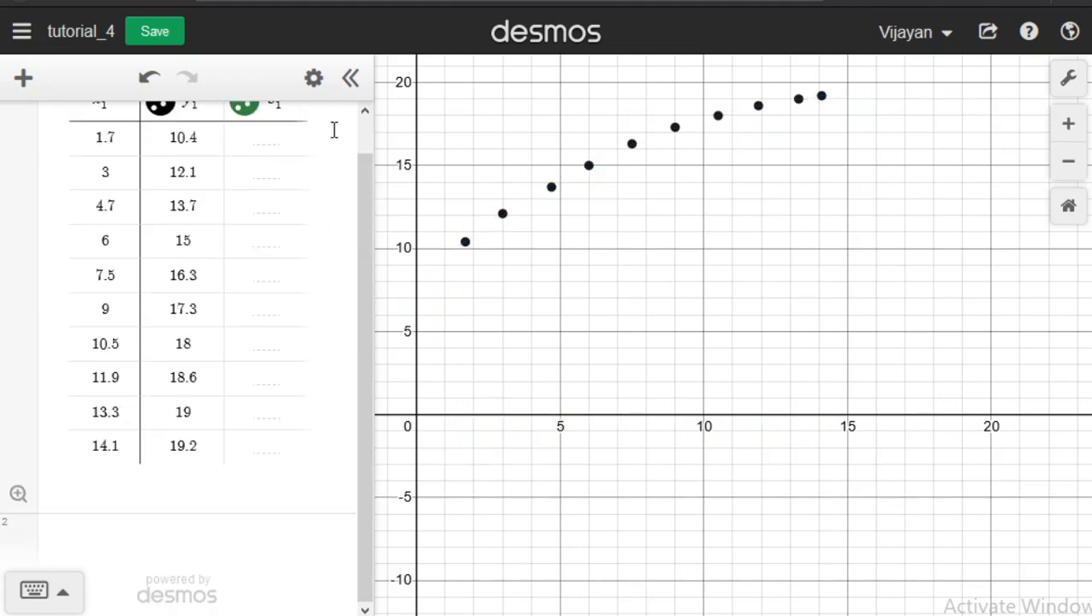
scroll(220, 280, up, 1)
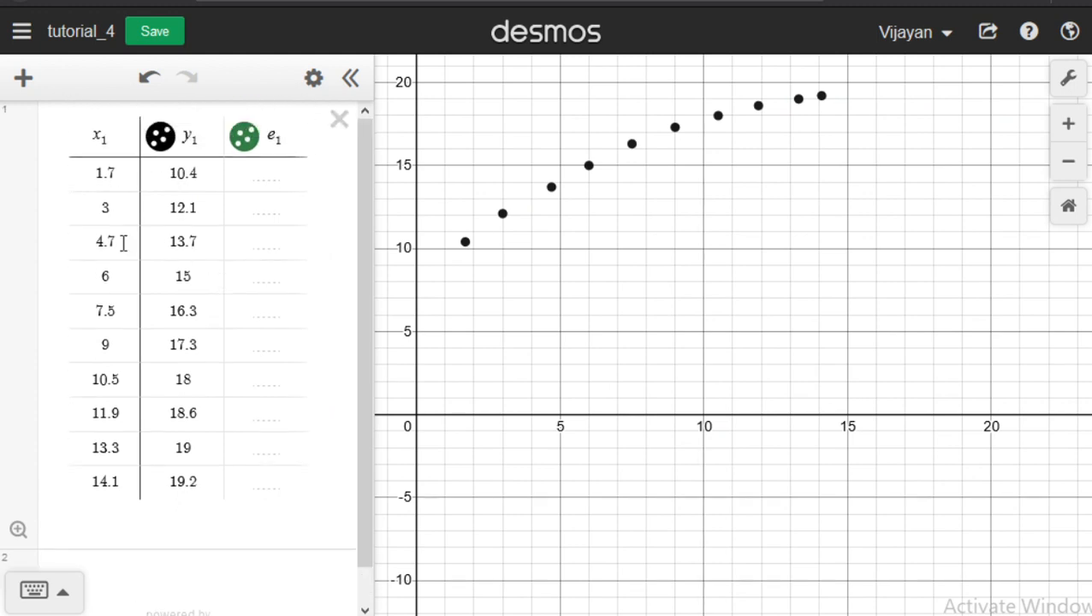
click(339, 120)
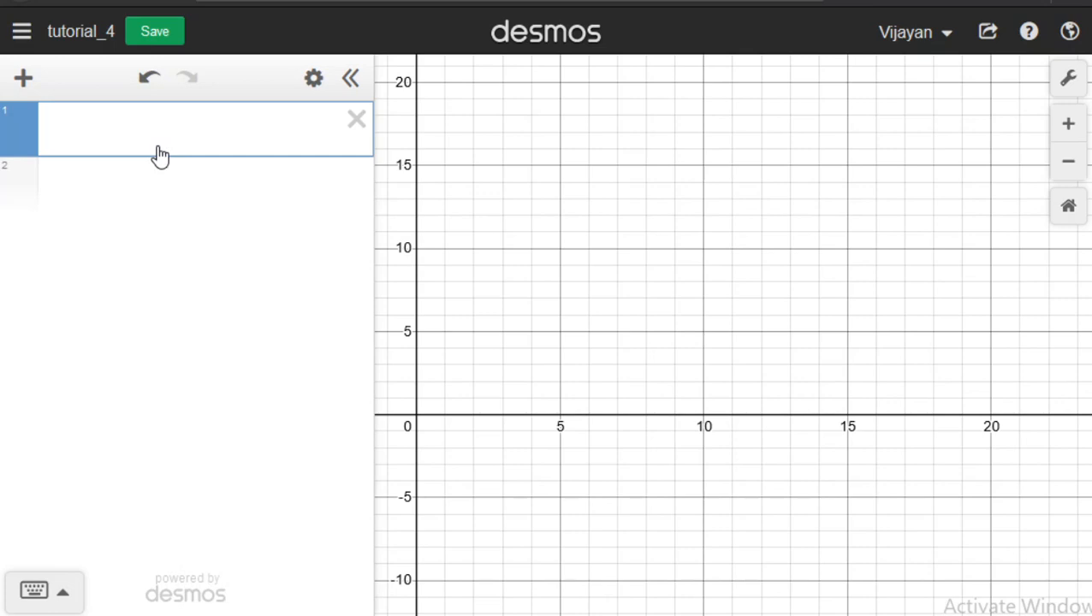
Graph y = sin(x) as the first expression and frame the wave around the origin.
text(y=sin(x))
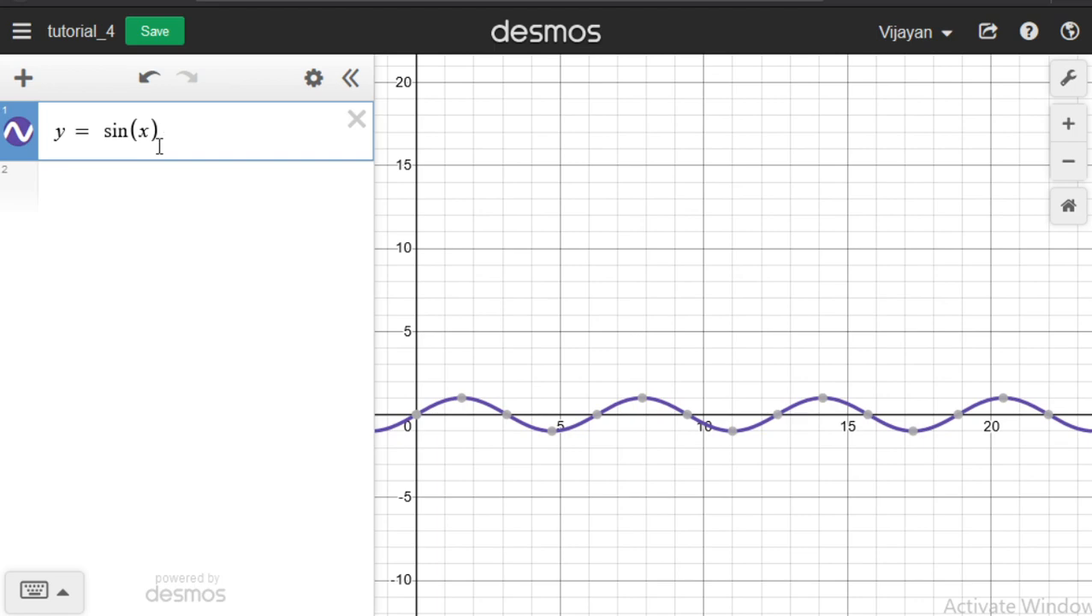
scroll(534, 434, up, 5)
drag(473, 472, 714, 328)
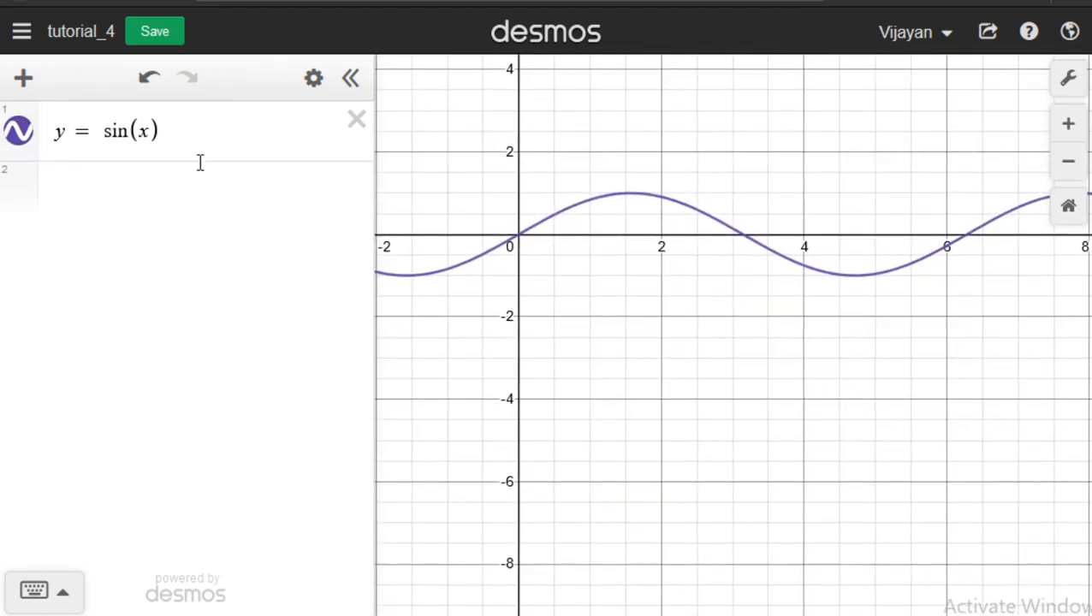
Start a second expression, y = a summation running from n = 0 to a.
click(129, 185)
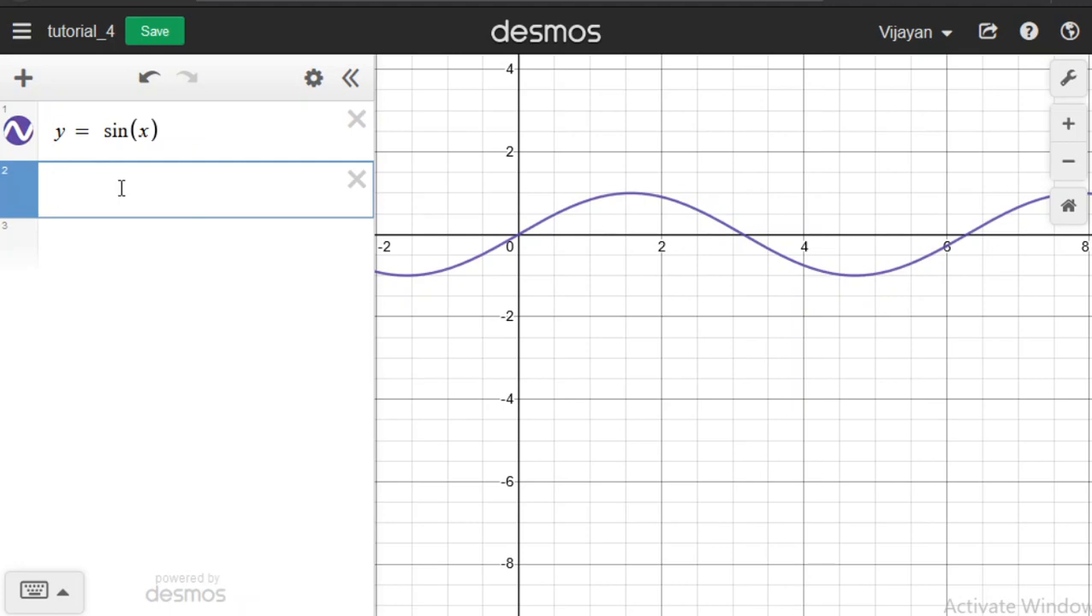
text(y=sum)
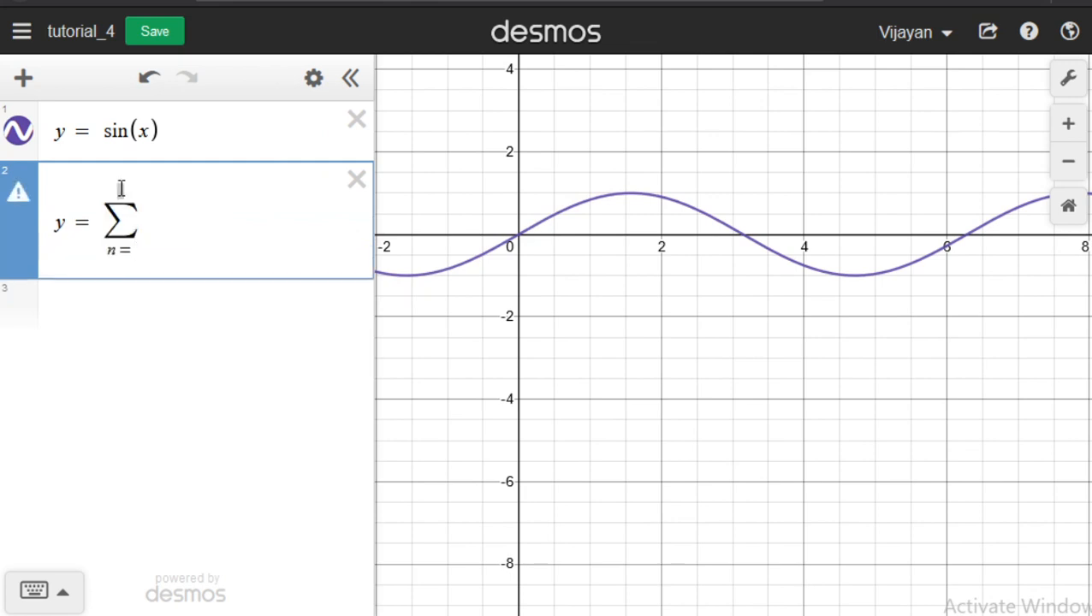
text(0)
click(122, 189)
text(4)
Enter the alternating sign factor (−1)ⁿ as the term of the summation.
text(())
text(-a)
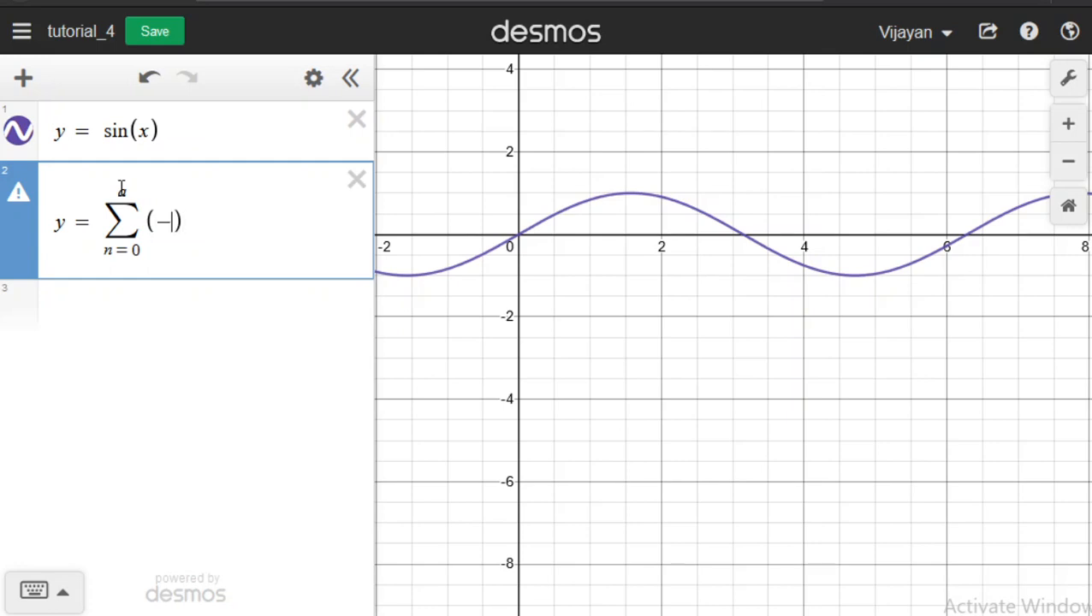
key(Right)
text(^n)
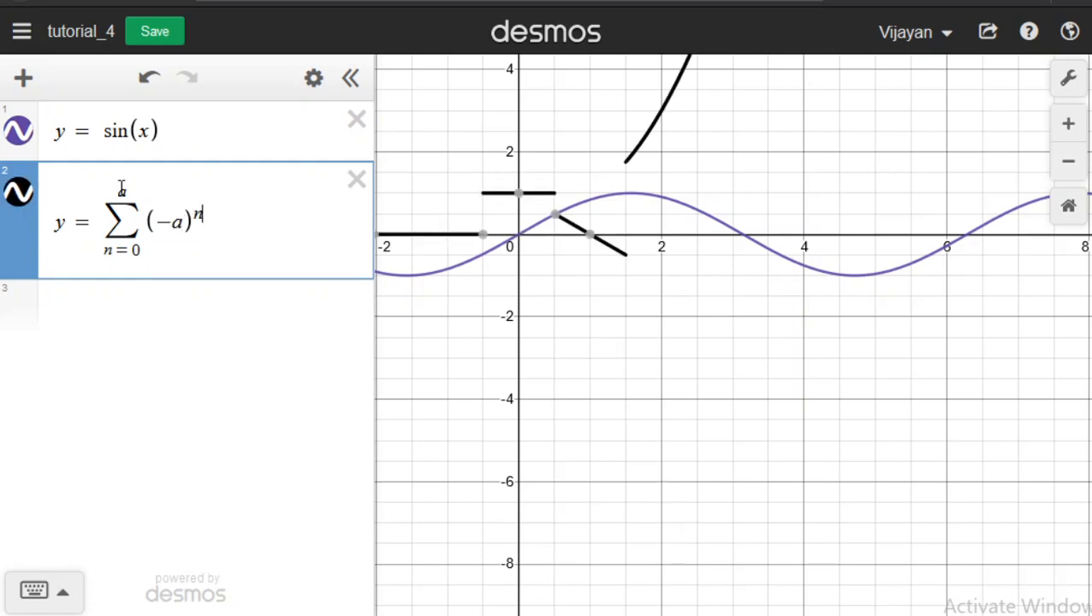
key(Left)
key(Left)
key(Left)
key(BackSpace)
text(1)
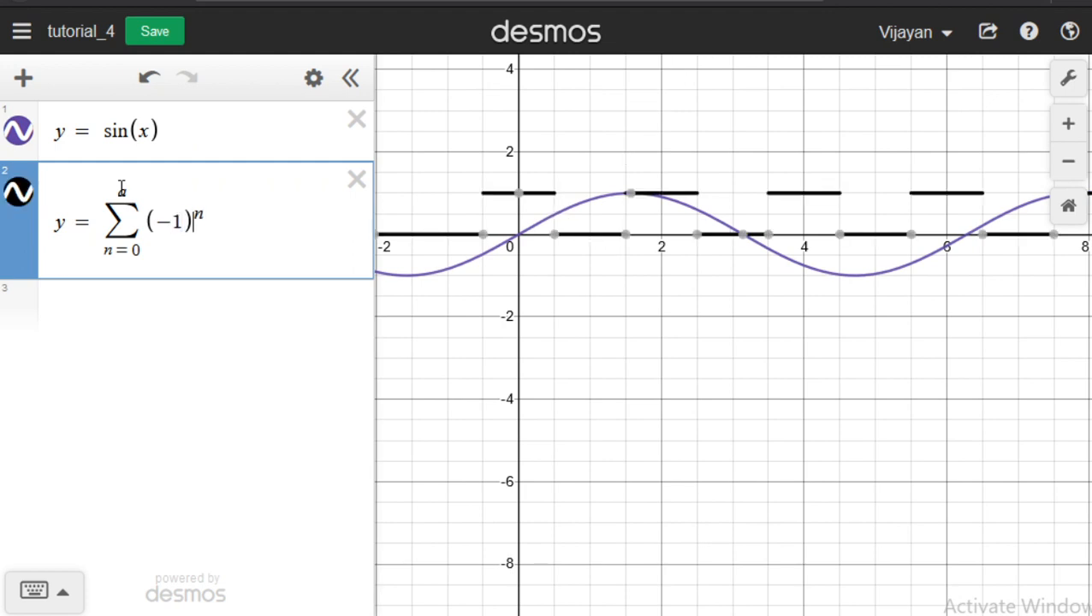
Multiply the summation term by x raised to the power (2n+1).
key(Right)
key(Right)
text(x)
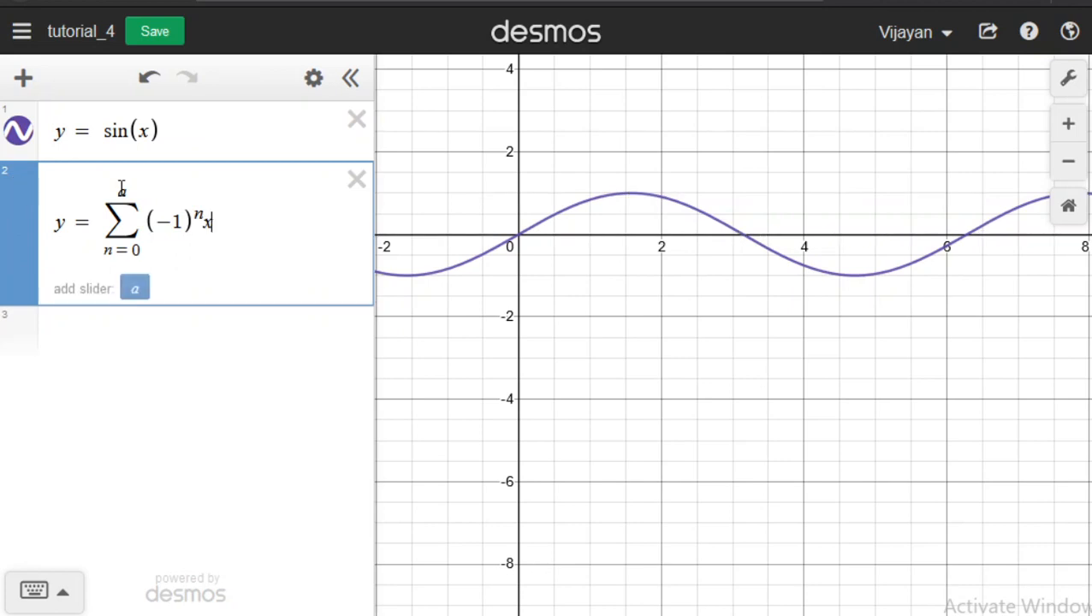
text(^())
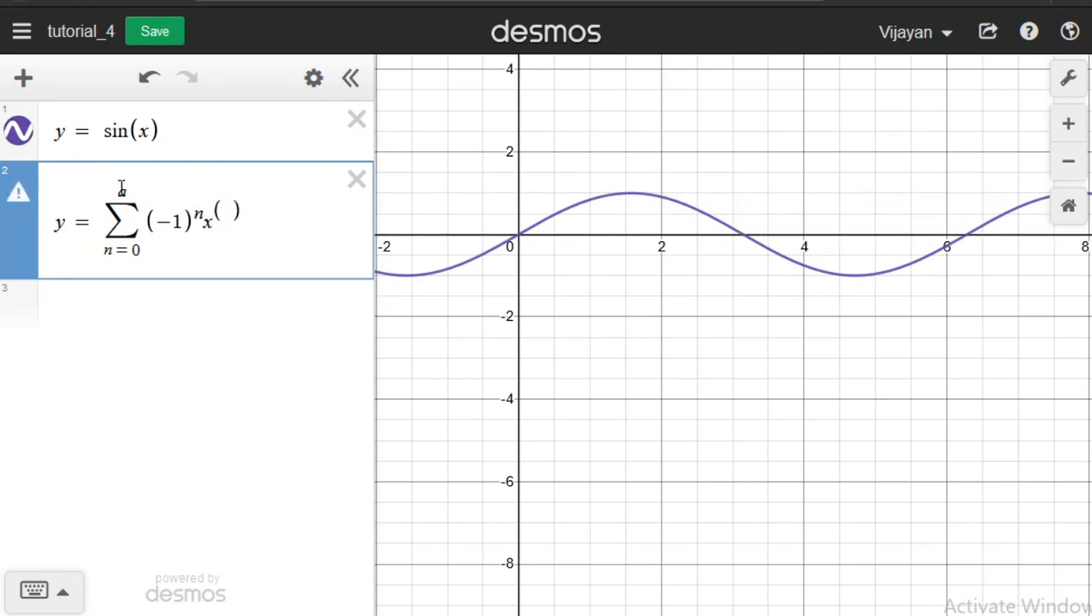
text(2n+)
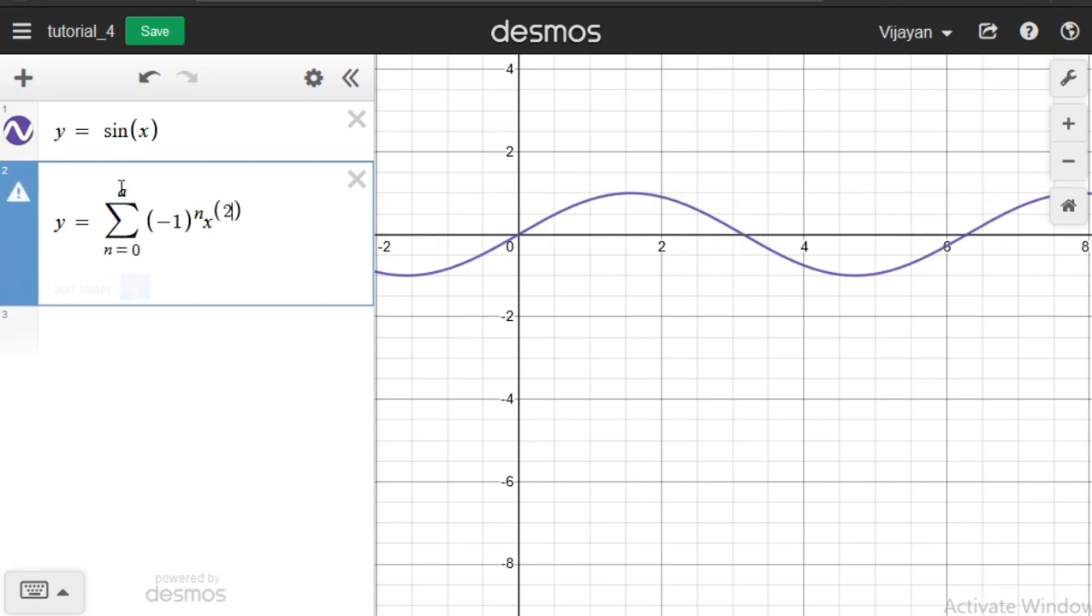
text(1)
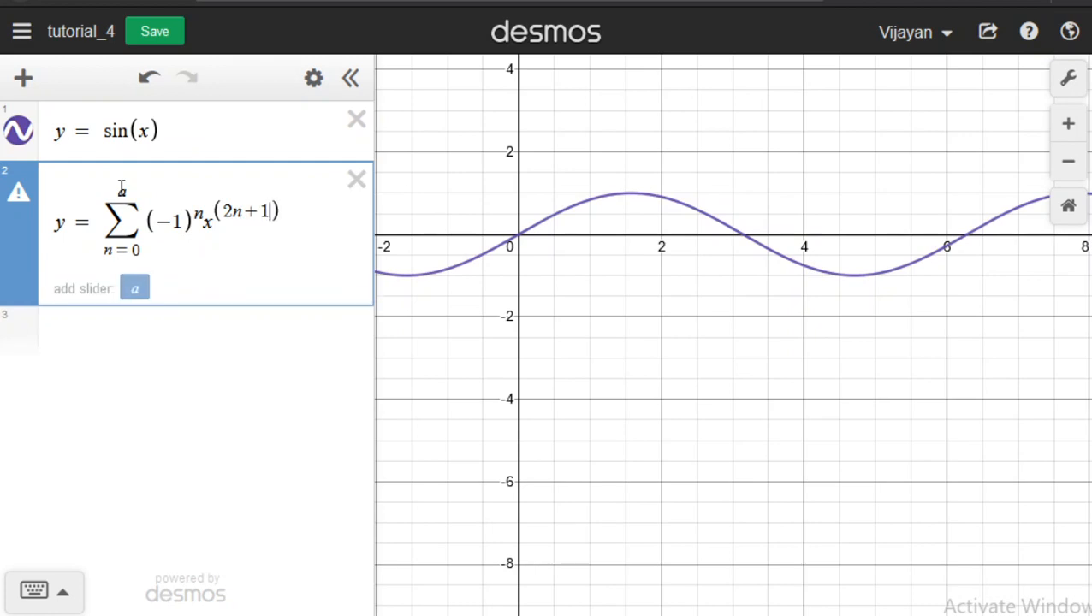
key(Right)
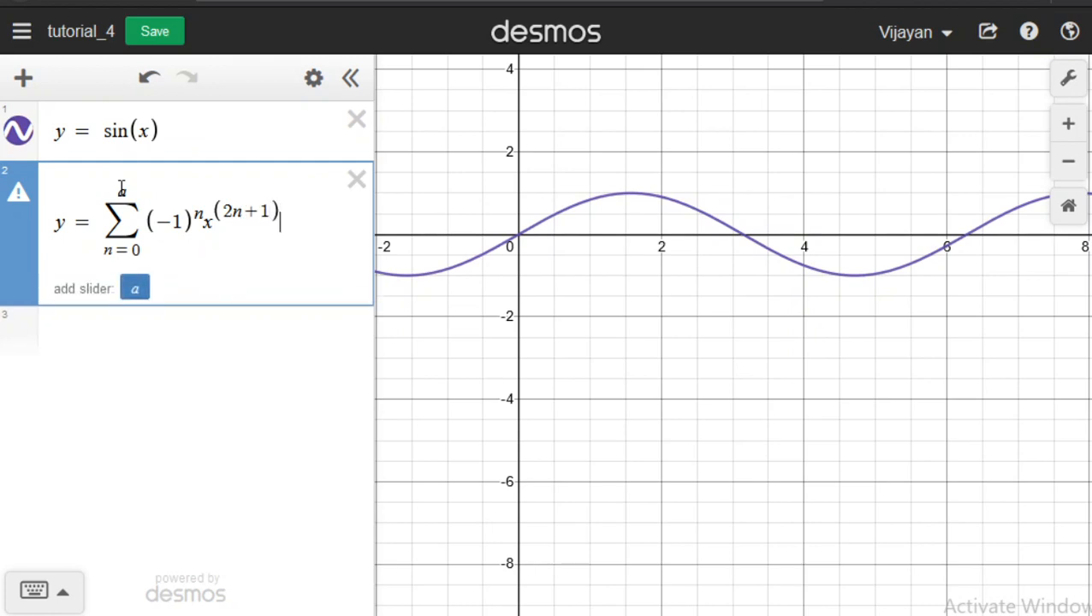
Divide the summation term by (2n+1)! to complete the sine series.
text(/ )
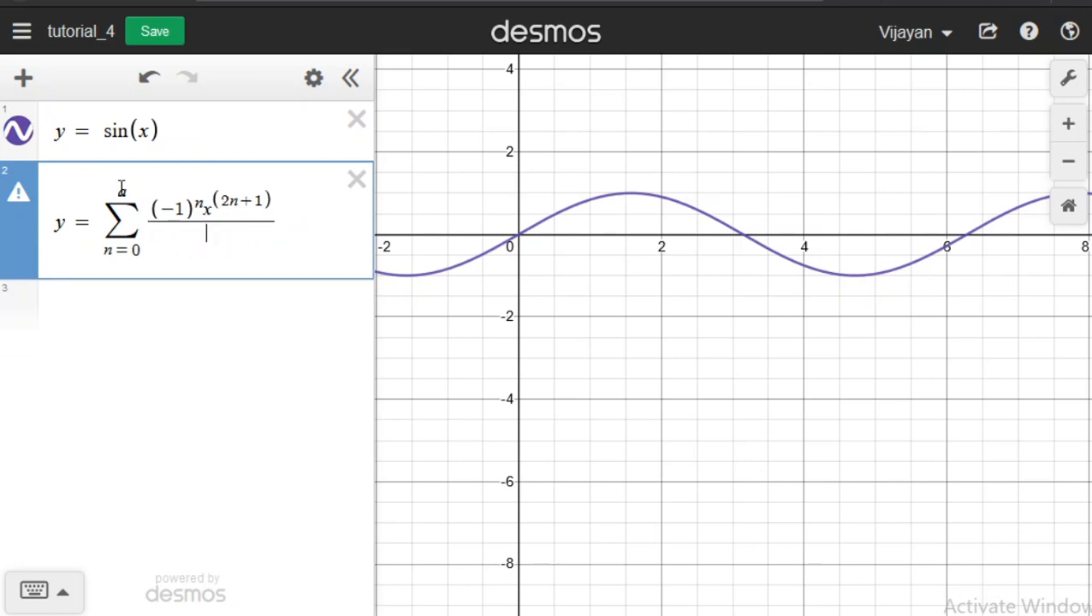
text(( ))
key(Left)
text(2n+a)
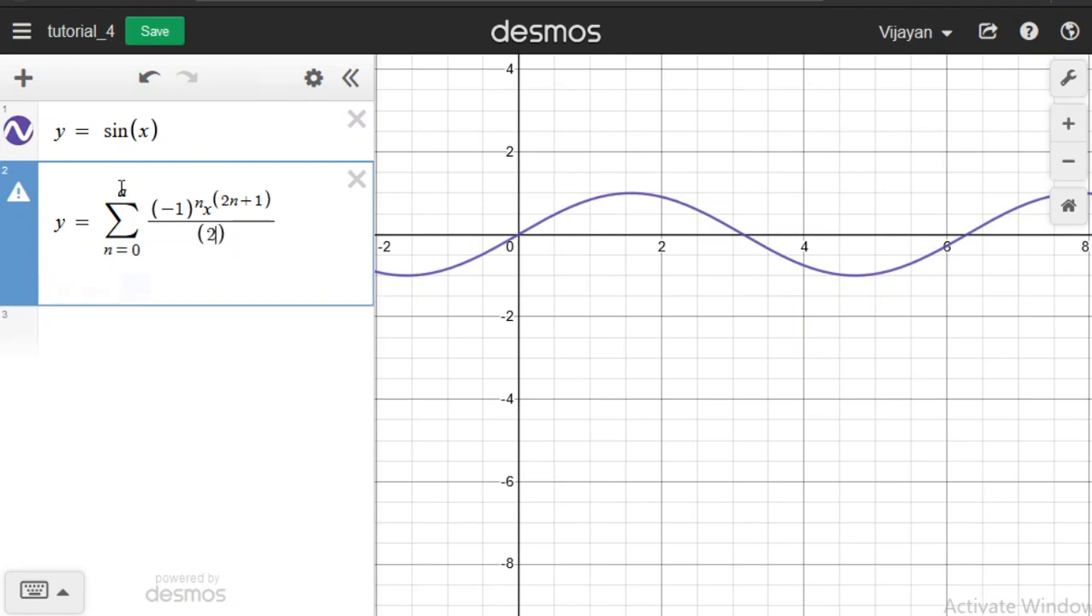
key(BackSpace)
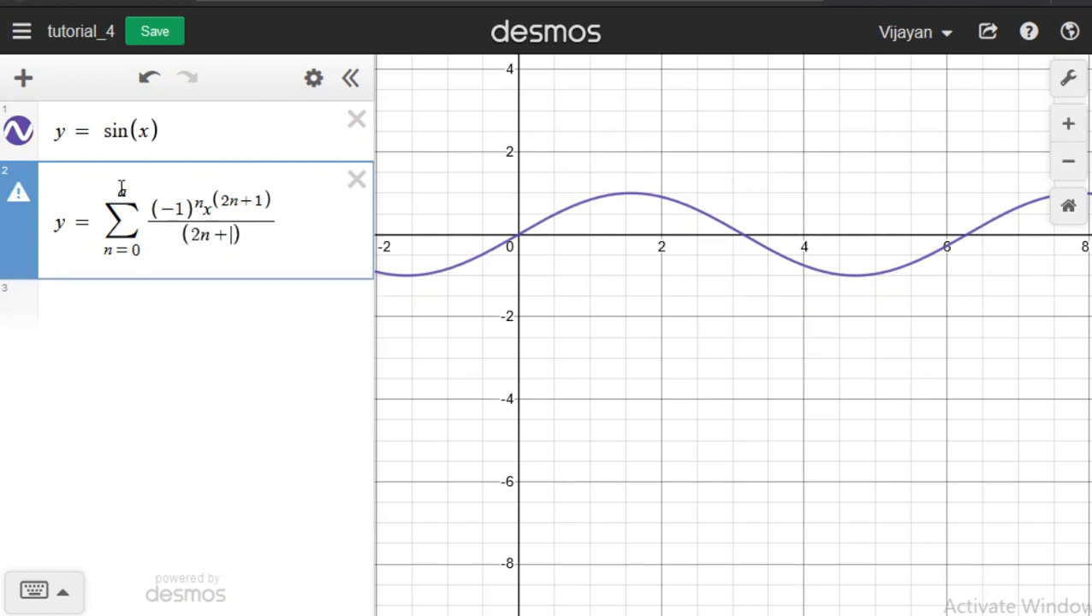
text(1)
key(Right)
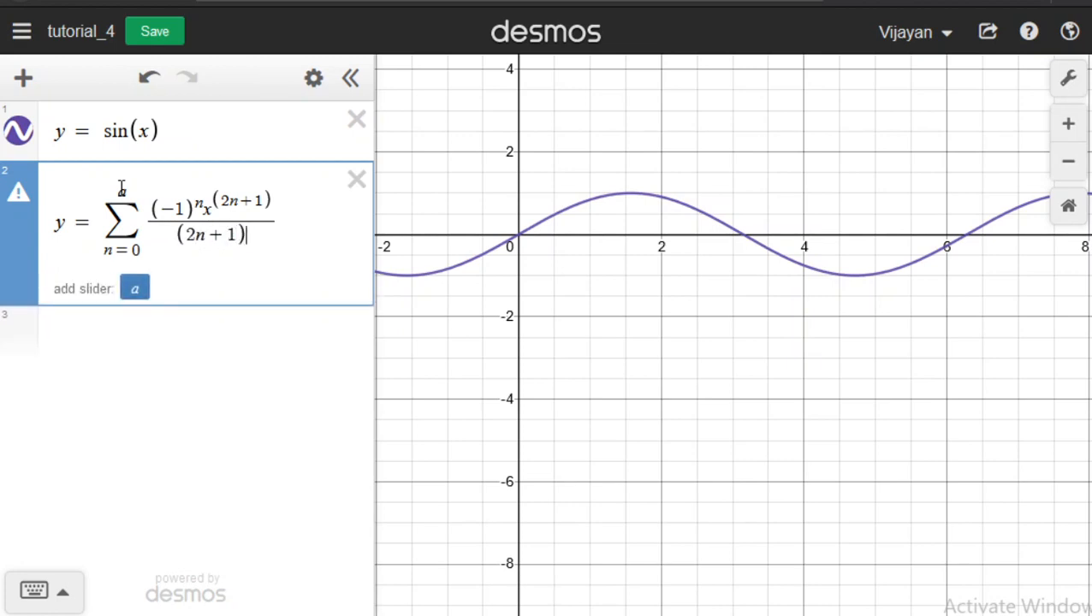
text(!)
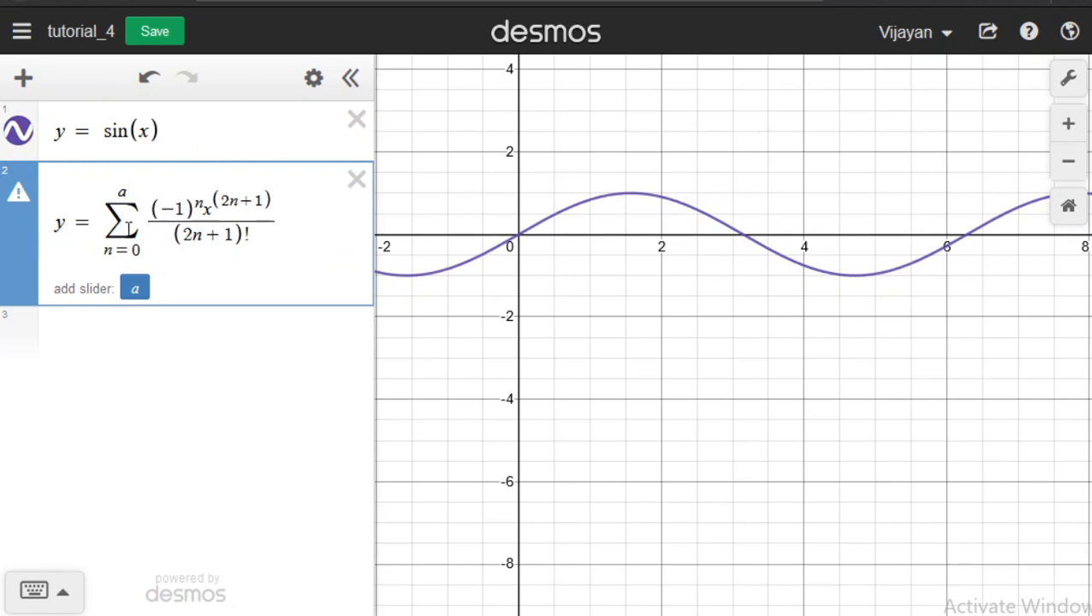
Add a slider for a and set its range from 0 to 20.
click(136, 288)
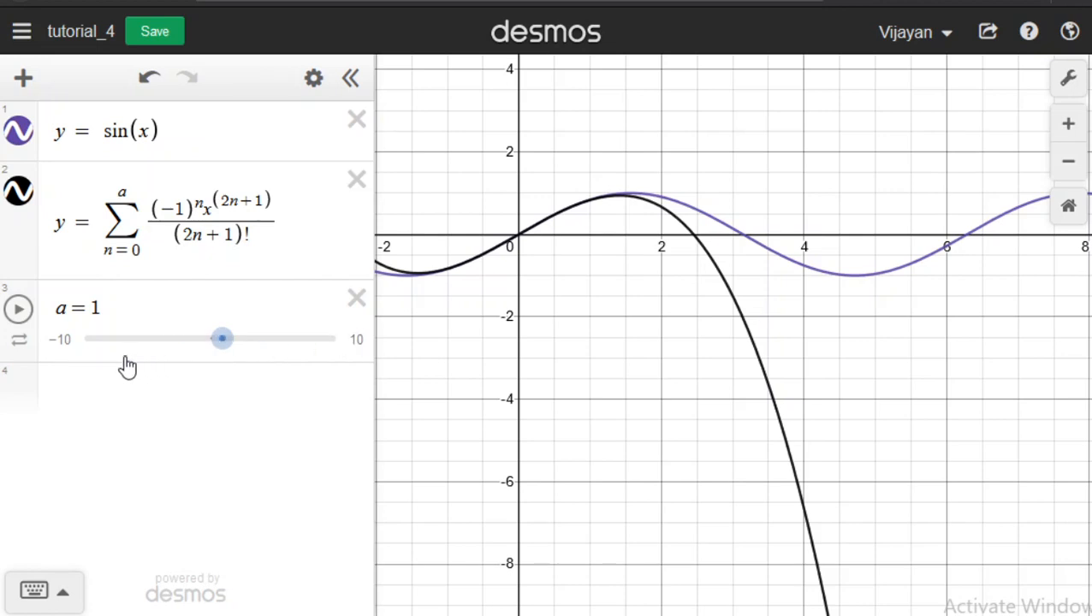
click(76, 347)
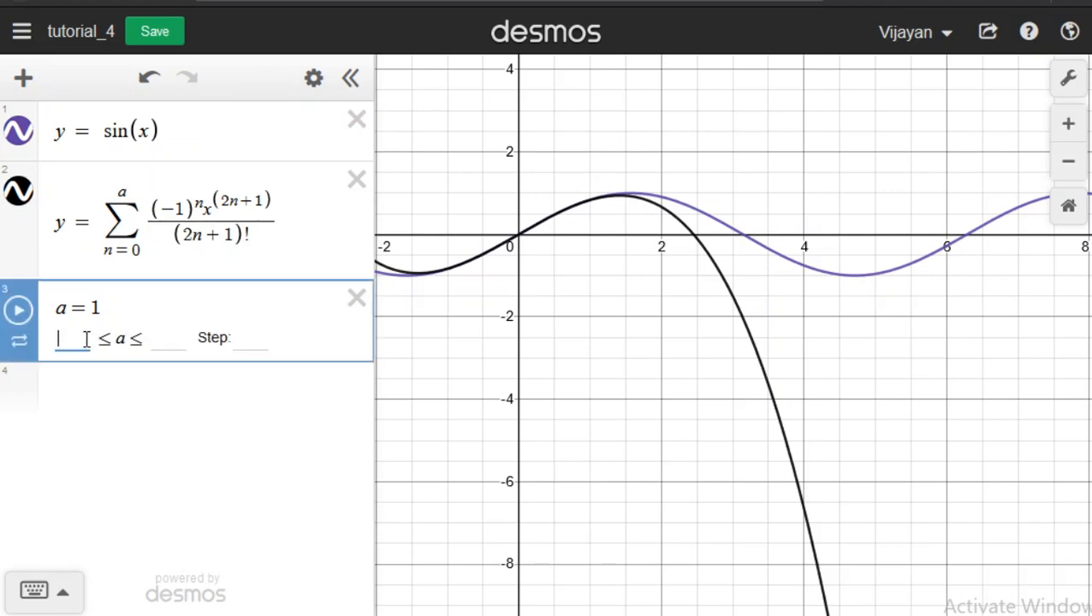
text(0)
click(158, 338)
text(20)
click(260, 399)
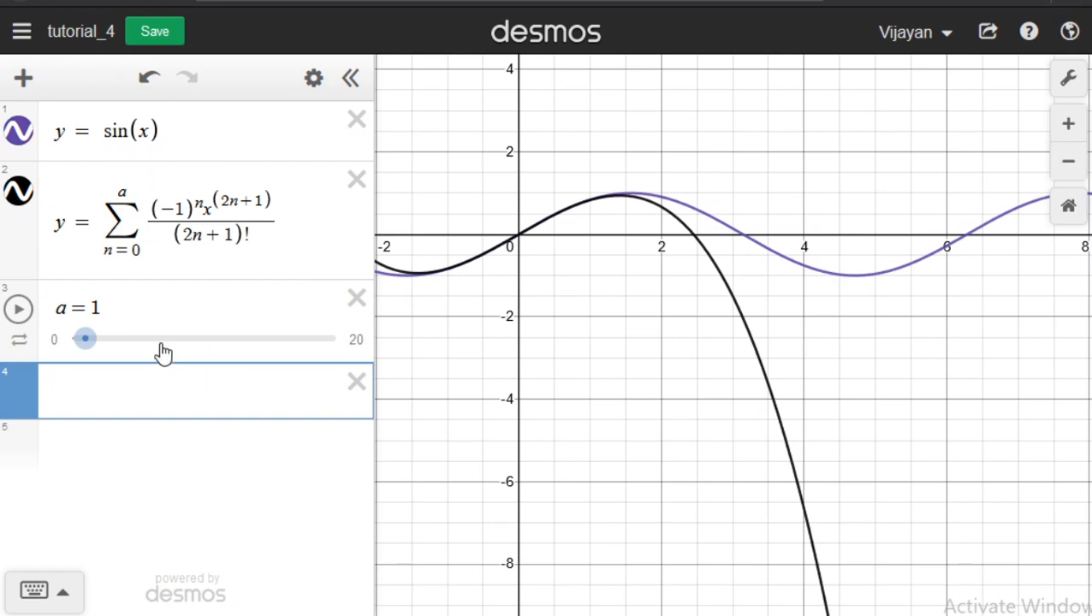
click(161, 313)
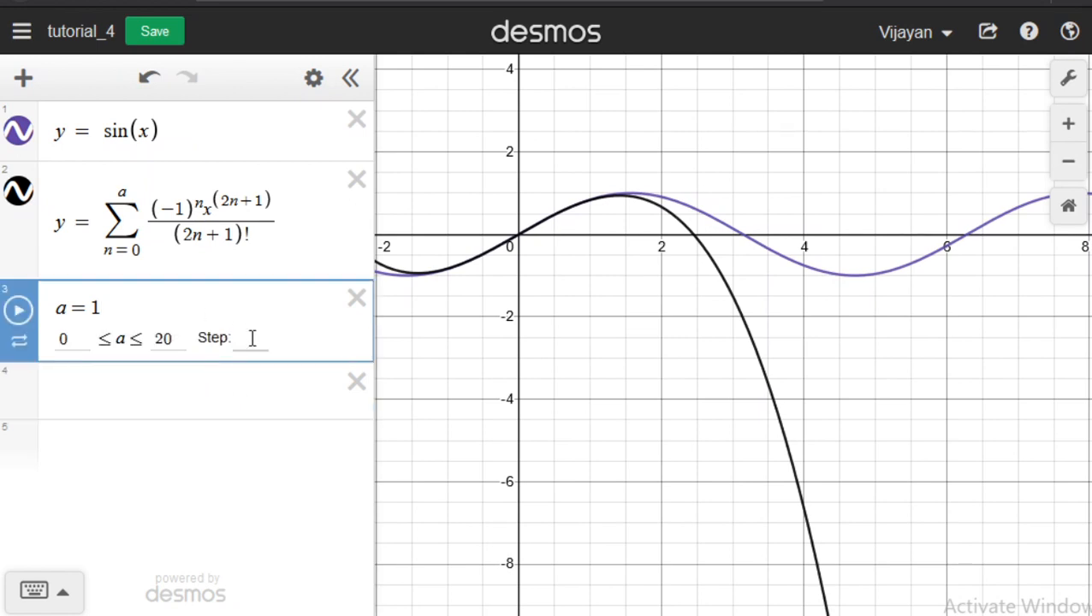
click(262, 394)
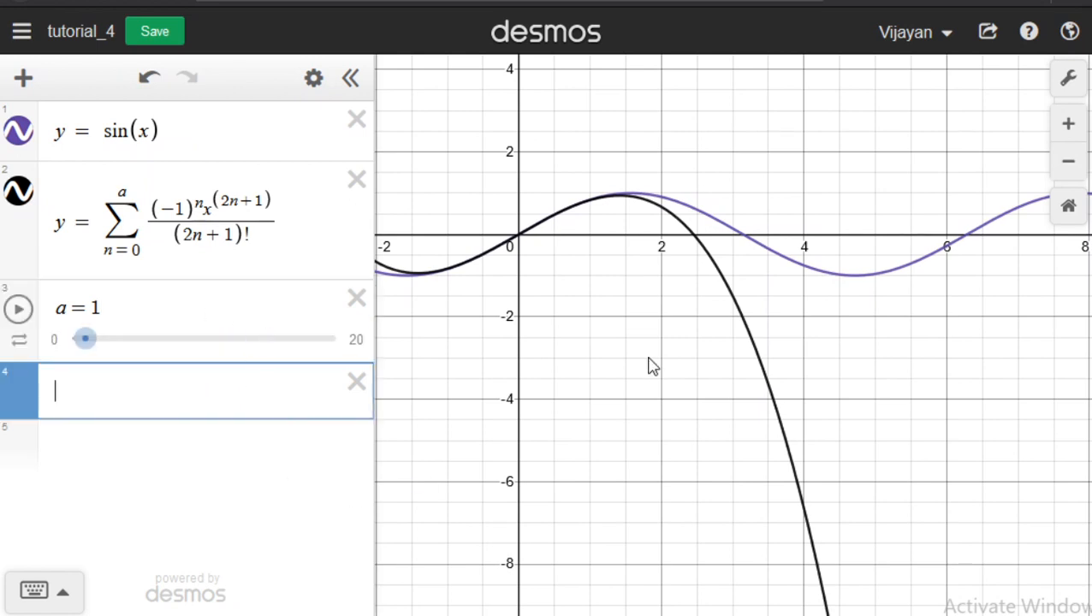
Examine how closely the series curve follows the sine curve around the origin and where the two curves separate.
scroll(633, 351, down, 5)
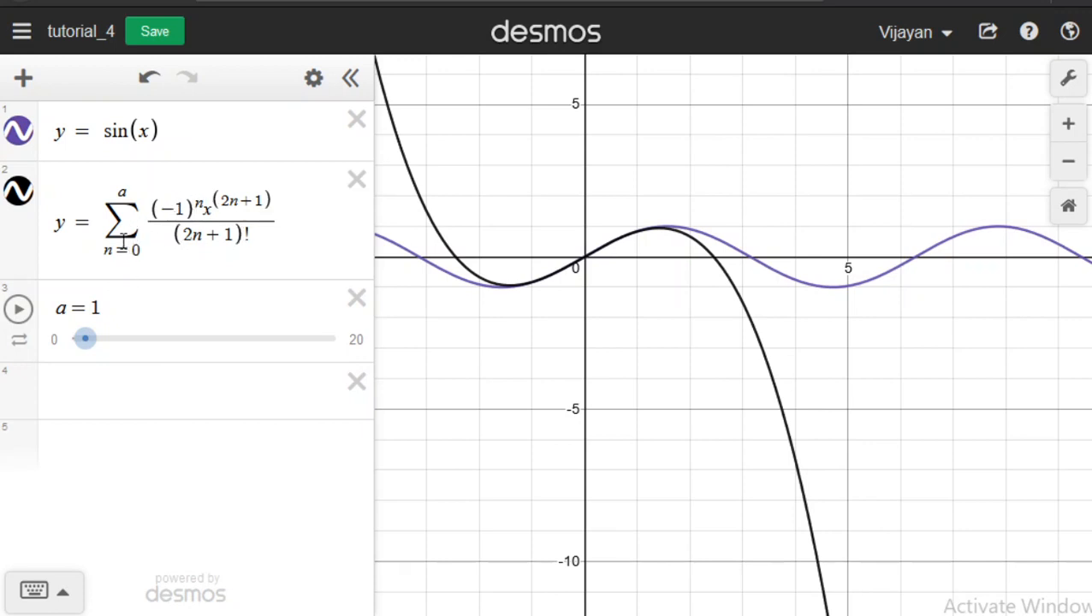
click(524, 289)
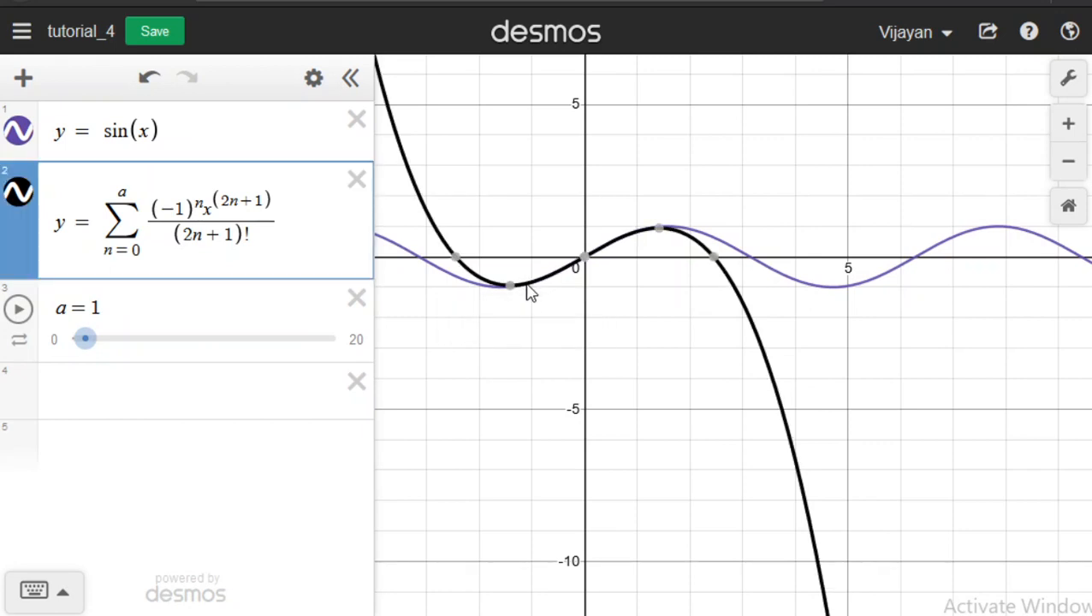
mouse_move(660, 231)
mouse_move(514, 294)
scroll(570, 301, down, 3)
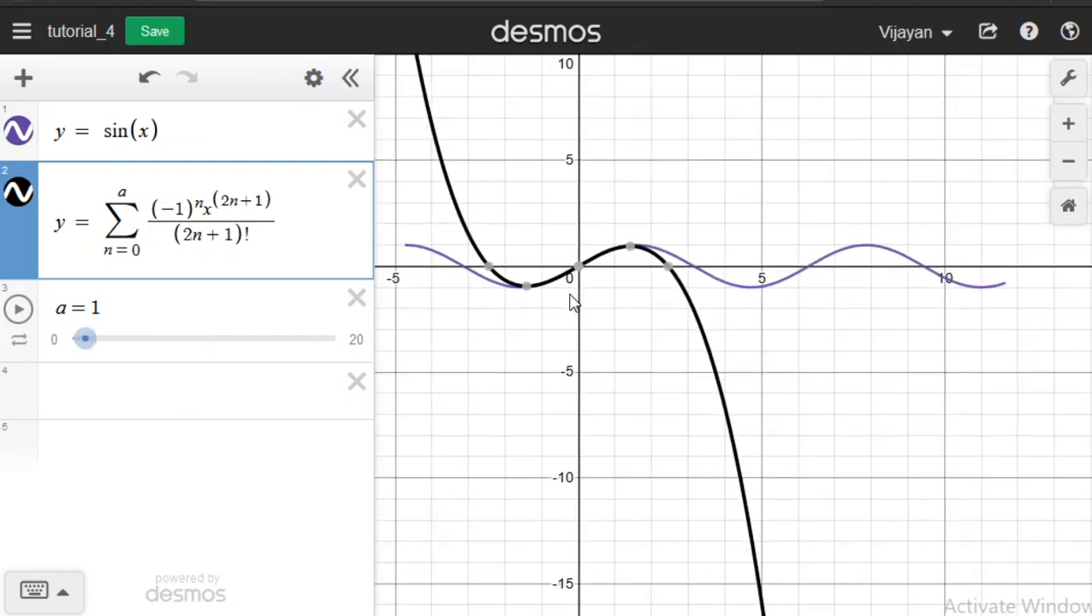
scroll(569, 301, down, 4)
drag(568, 312, 626, 324)
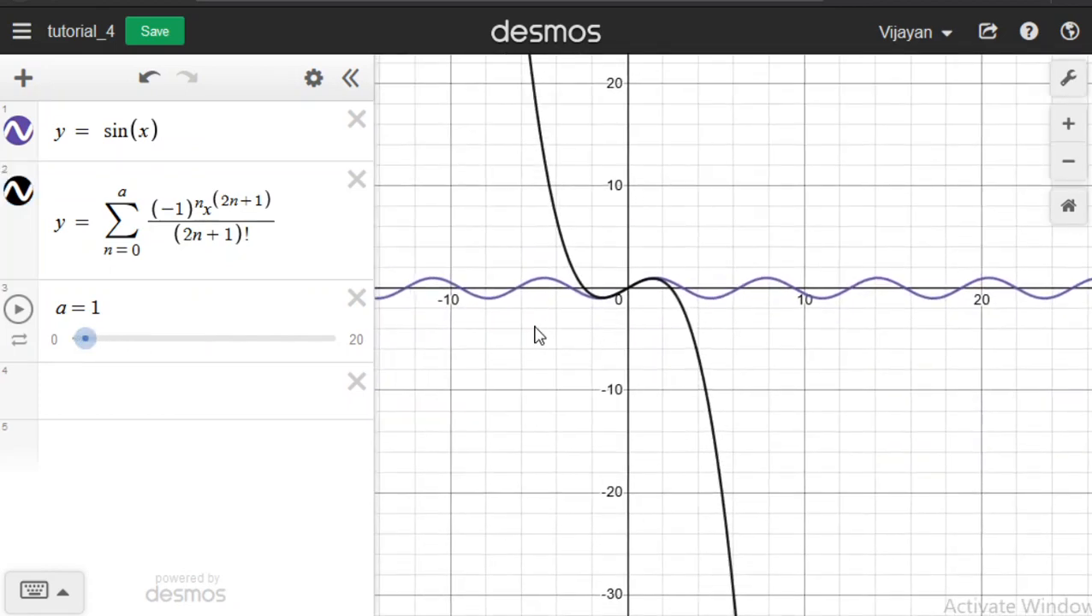
Play the slider animation for a while viewing the series against the sine curve, and stop it.
click(19, 310)
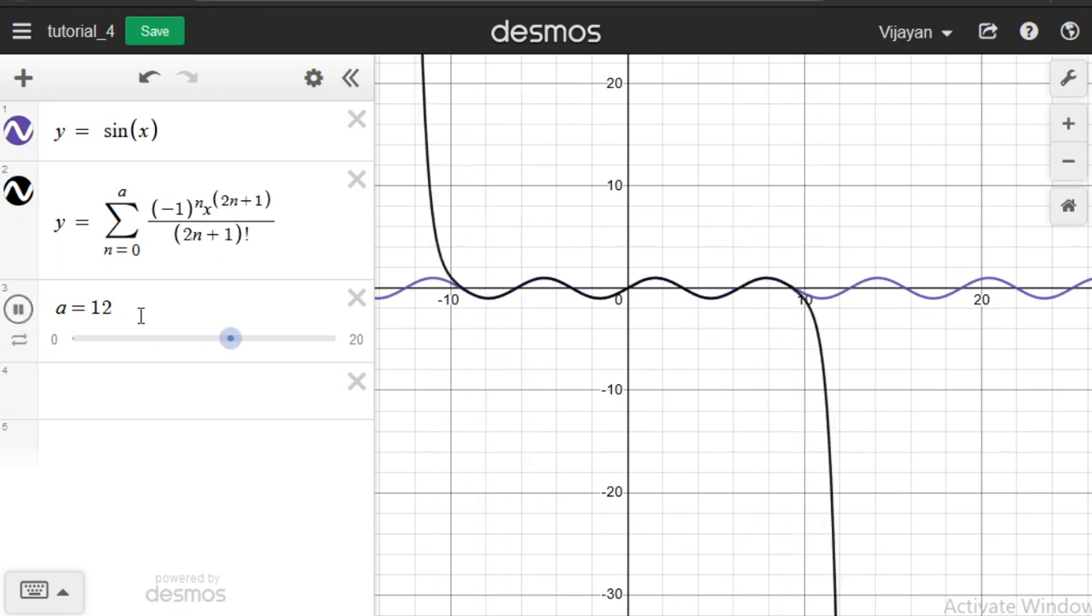
drag(567, 313, 601, 308)
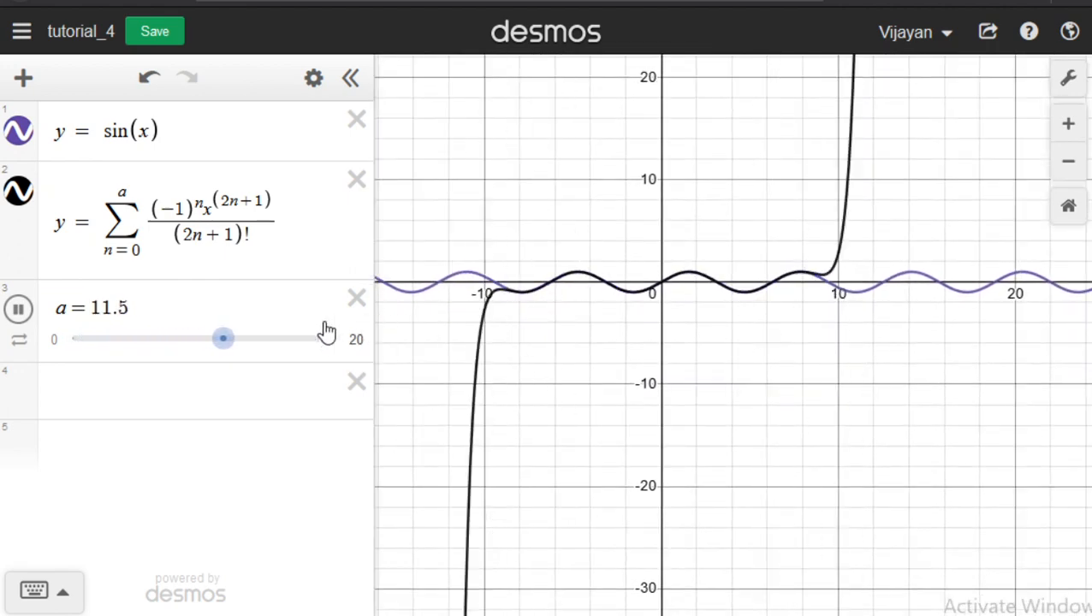
click(23, 310)
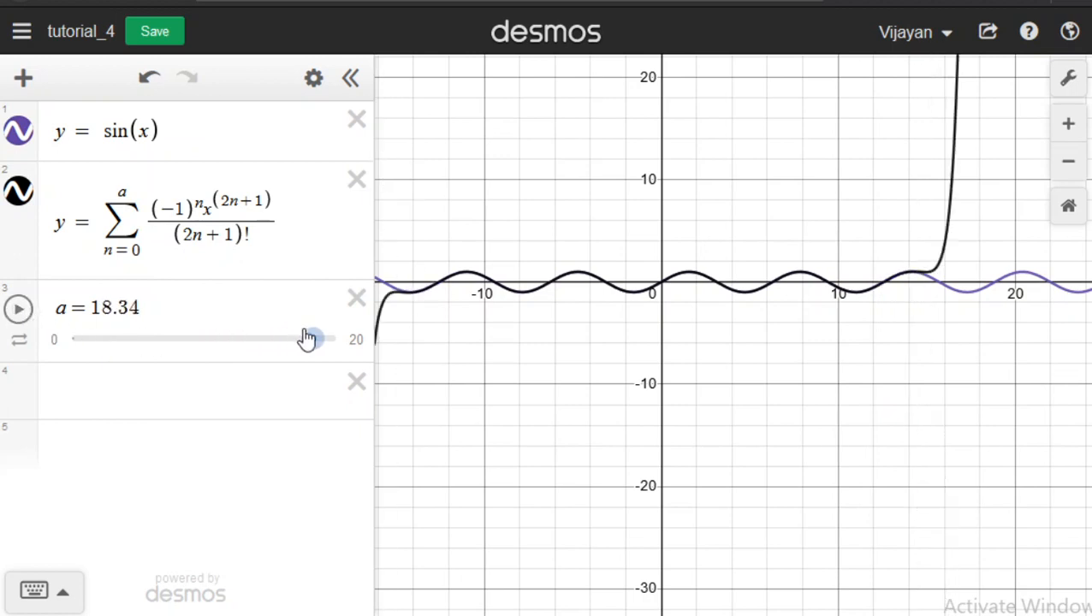
Set a to 10 and show the coordinates of the sine curve's extrema just before the series departs on each side.
drag(307, 338, 202, 339)
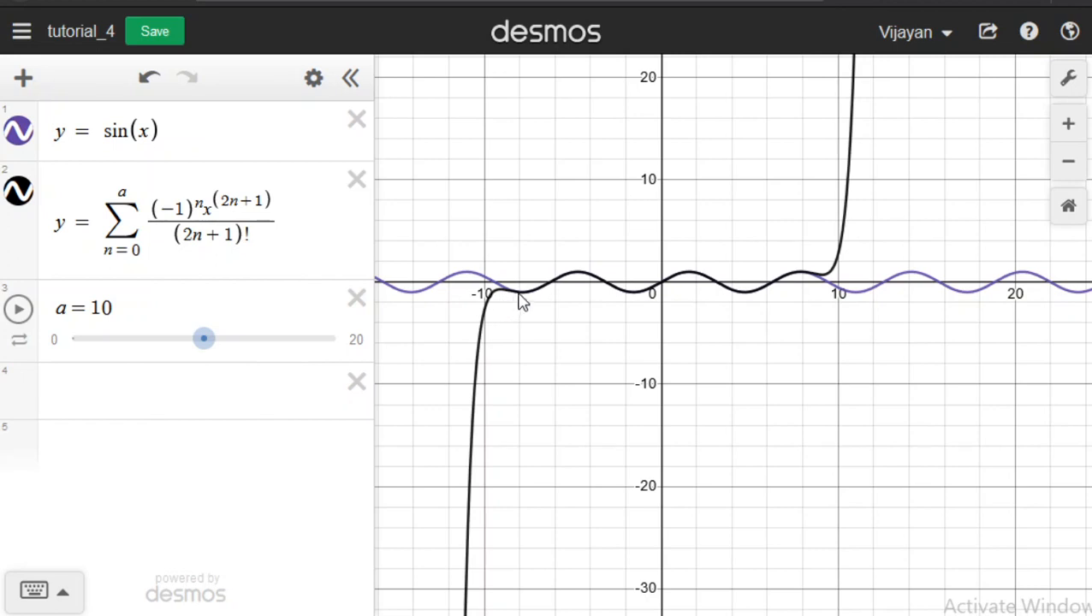
click(522, 295)
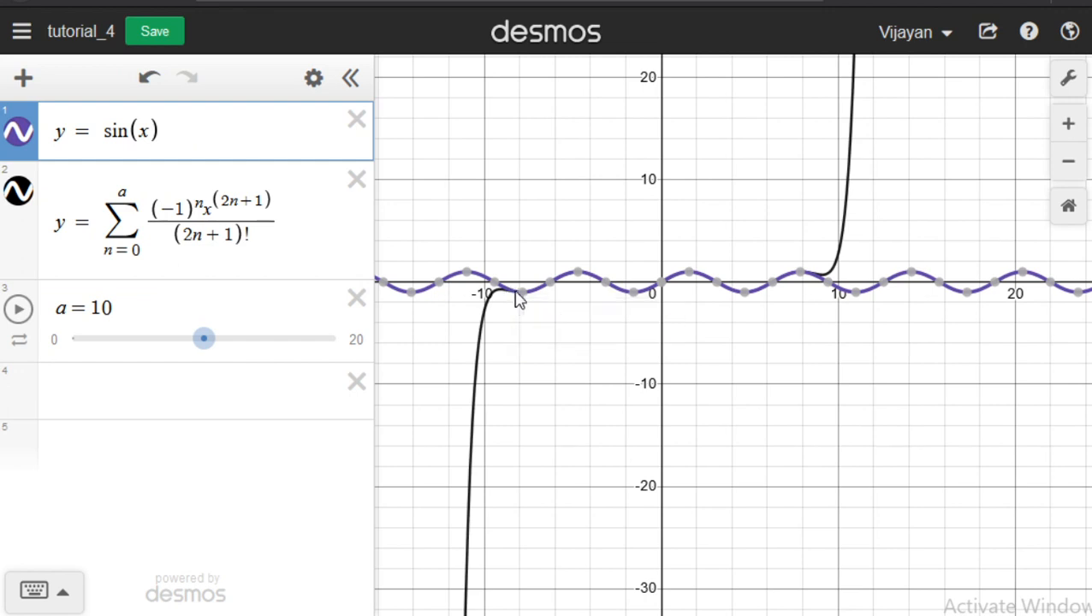
click(800, 274)
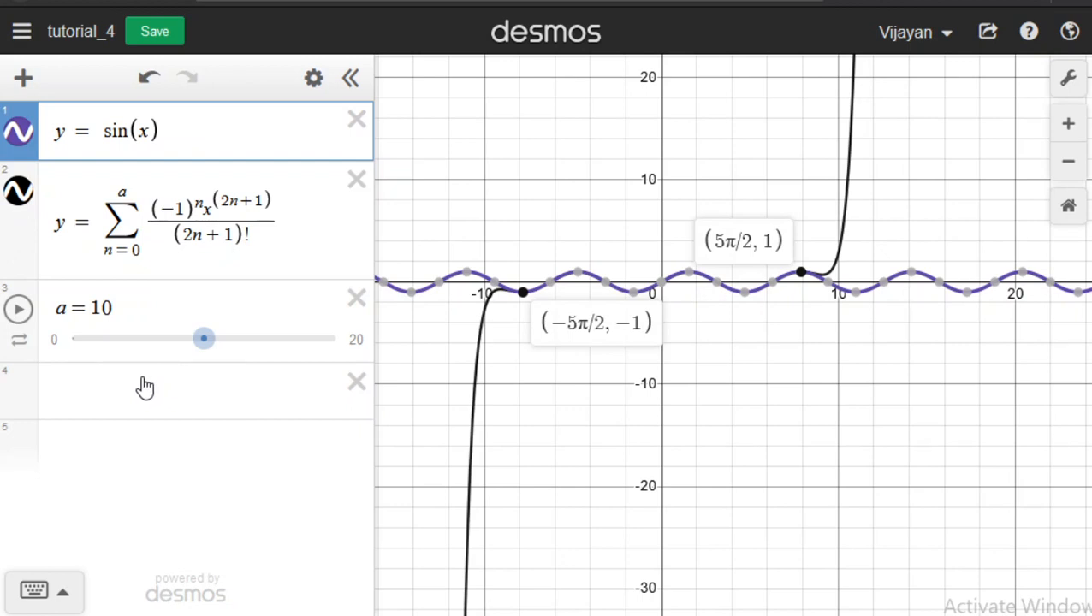
Delete the summation expression, the slider for a and the empty expression, keeping only the sine function.
click(356, 382)
click(356, 297)
click(356, 180)
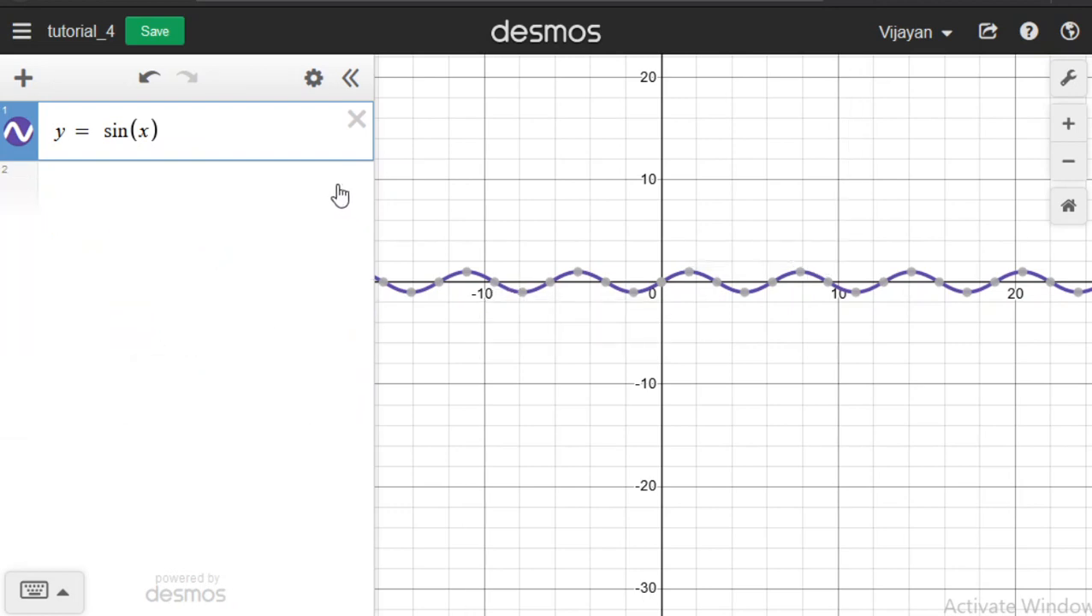
Rewrite the sine equation in function notation as f(x) = sin(x).
scroll(616, 279, up, 5)
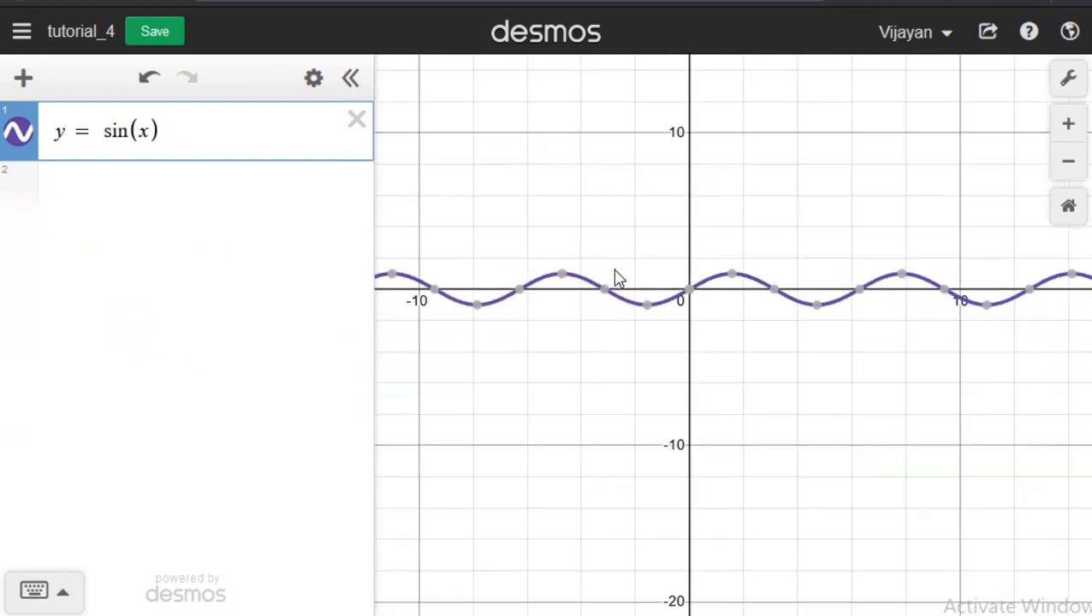
drag(700, 332, 461, 316)
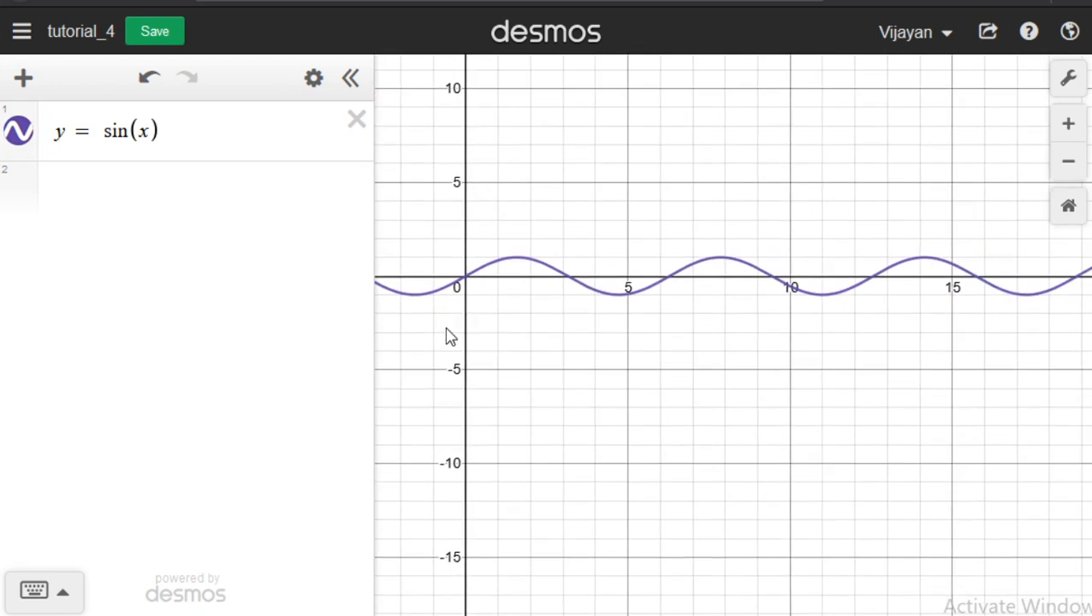
click(69, 127)
key(BackSpace)
text(f(x)
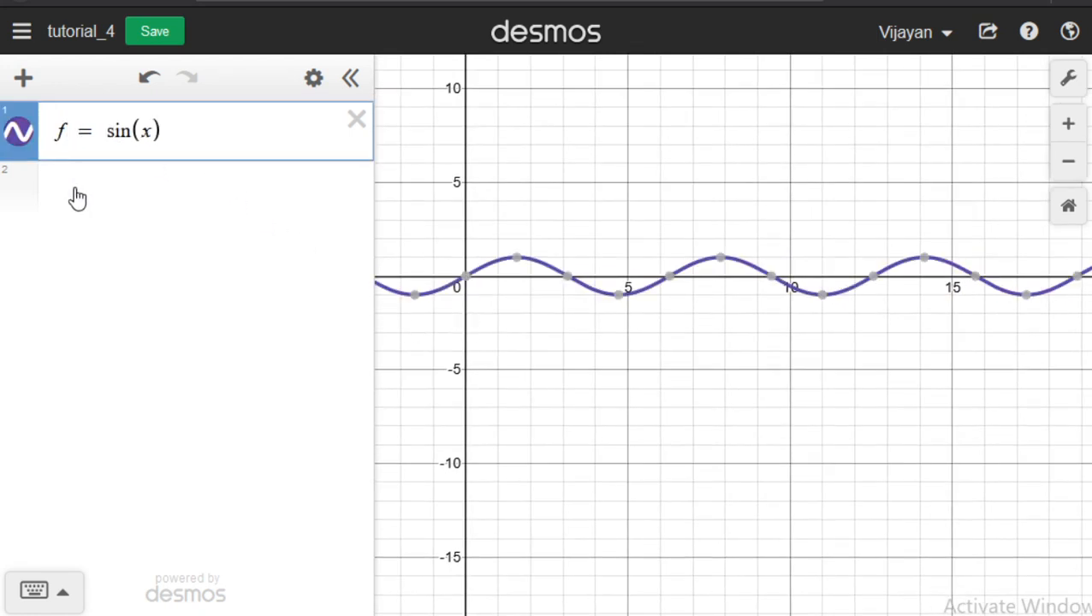
text())
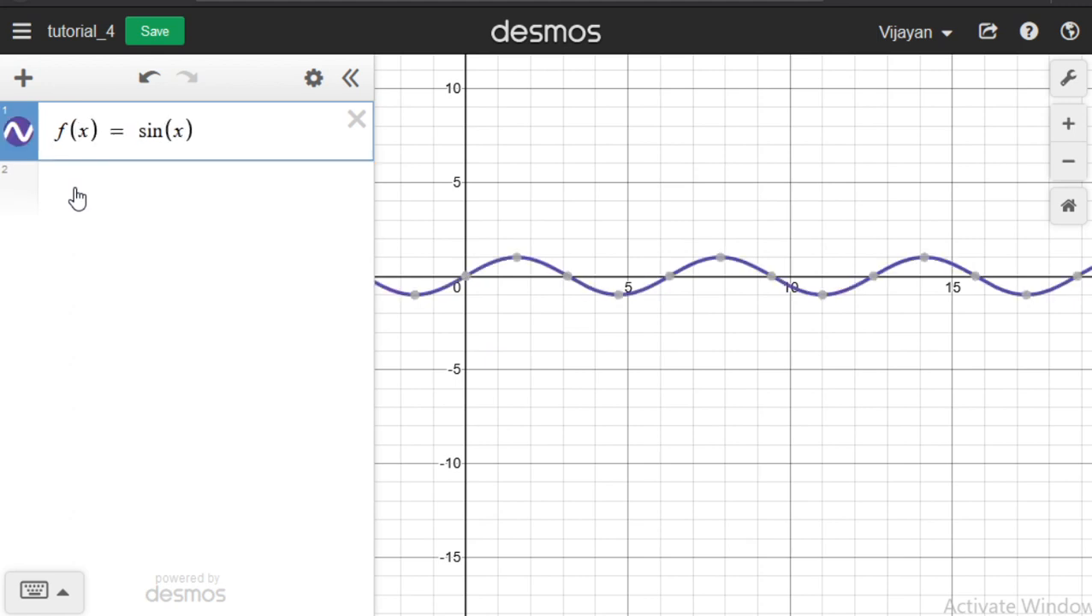
Define g(x) as the derivative d/dx(f(x)) and hide its graph.
click(116, 182)
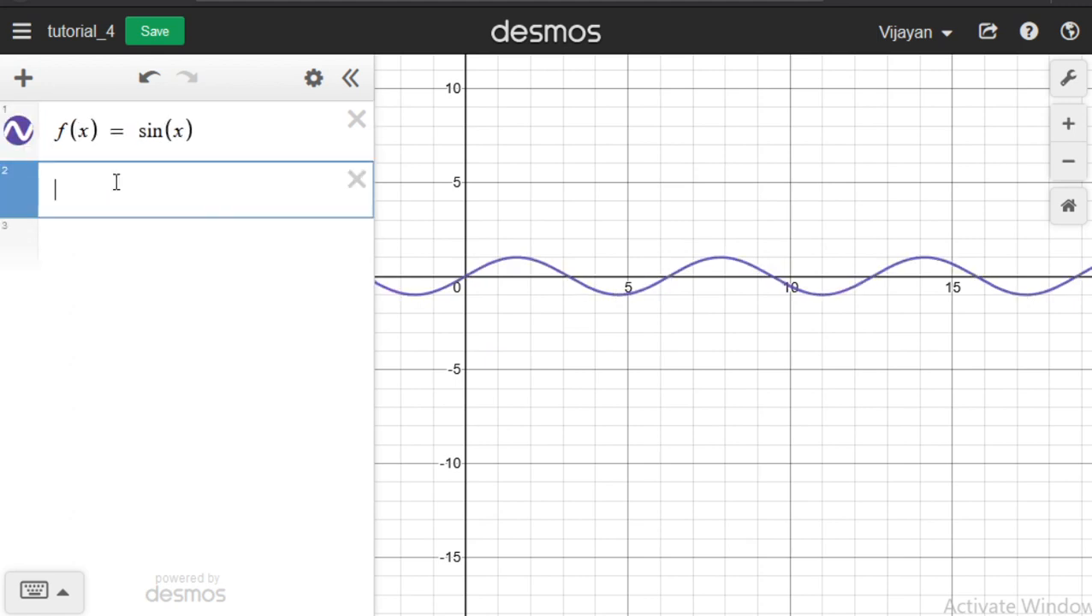
text(g(x))
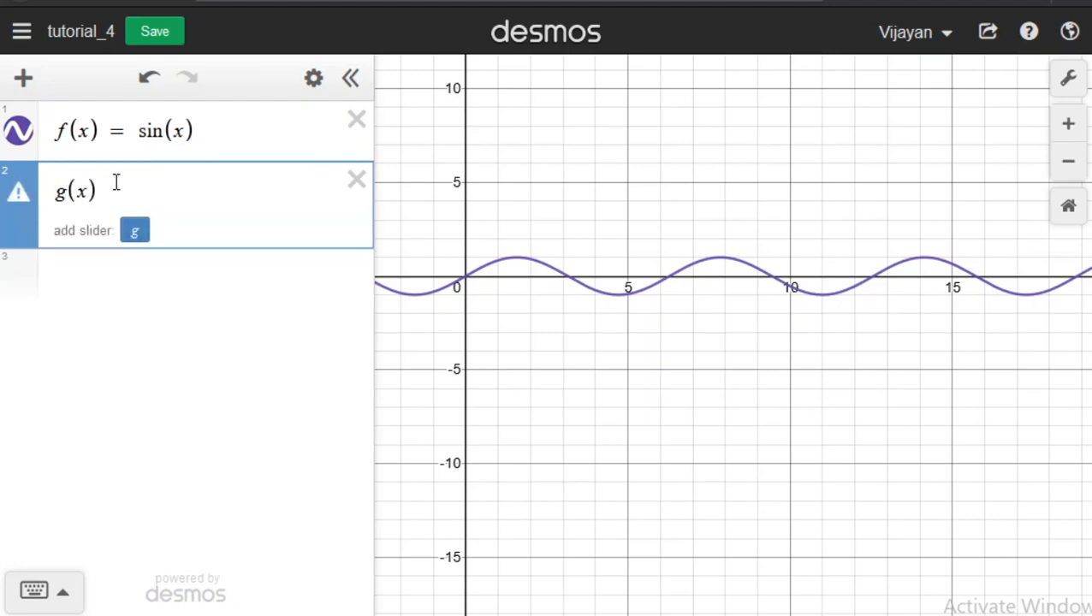
text(=d/d)
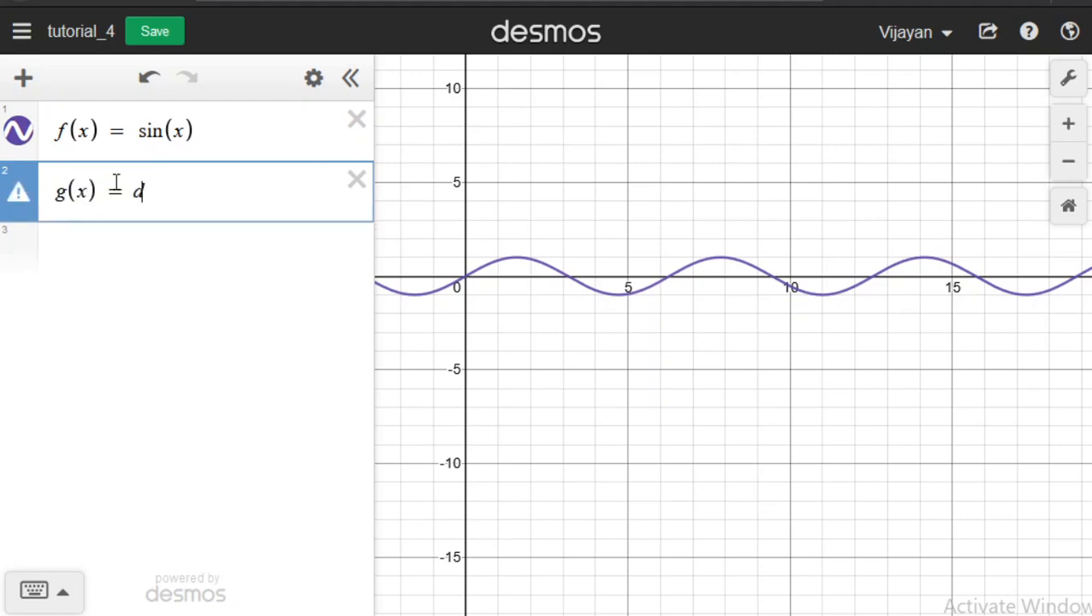
text(x)
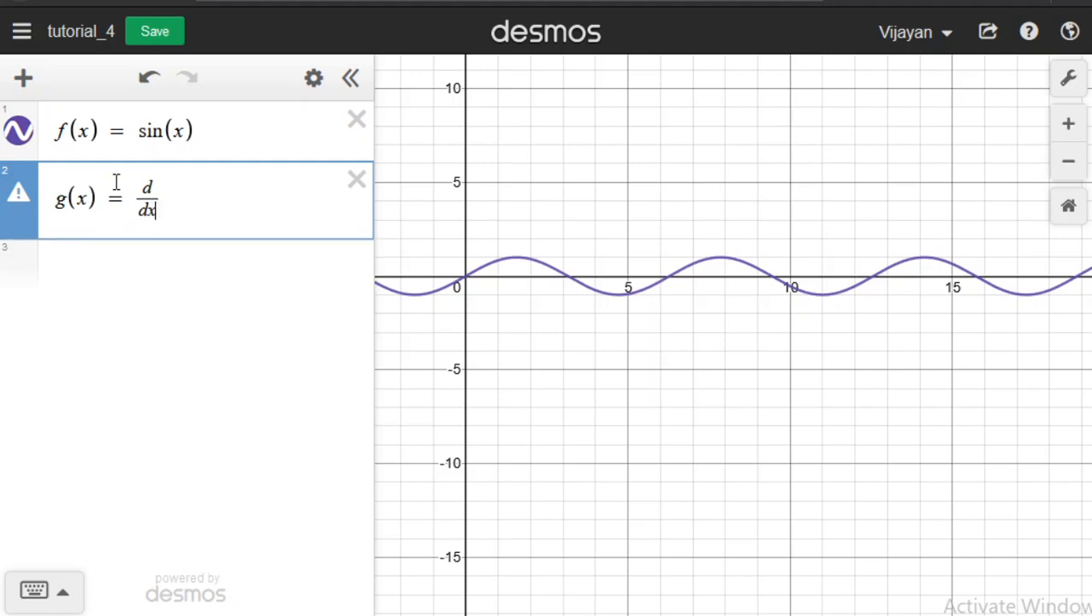
key(Right)
text((f(x)))
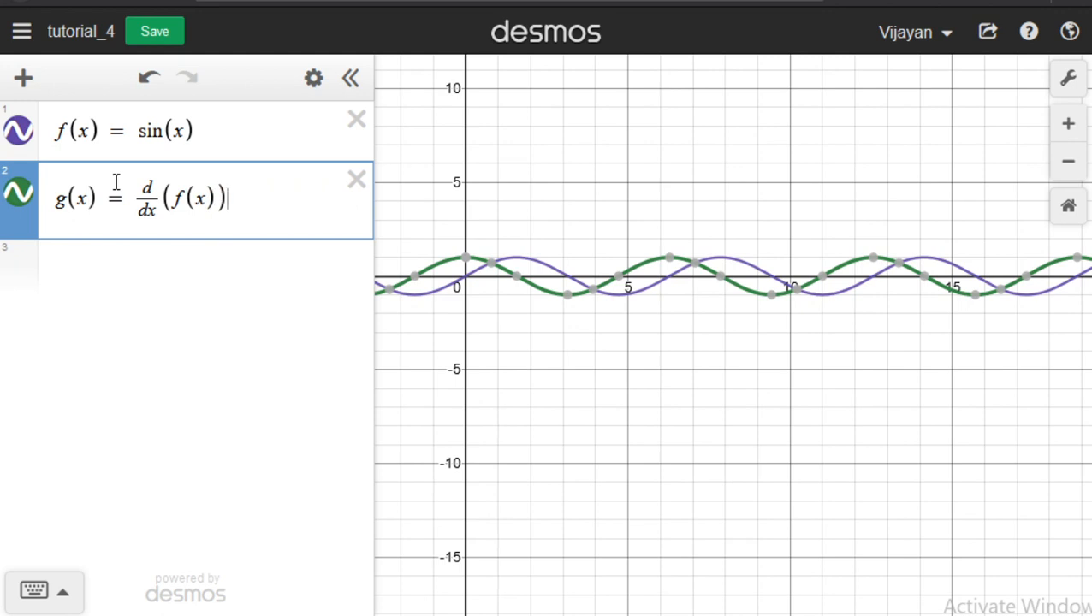
click(19, 199)
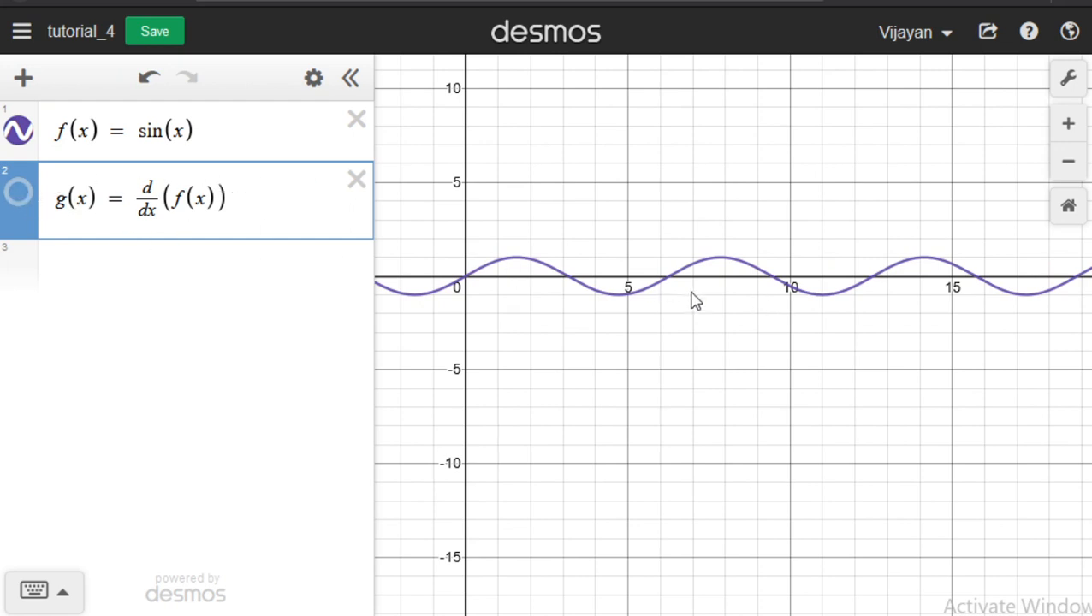
Plot the point (c, f(c)) and add a slider for c, set to 3.4.
scroll(689, 299, up, 2)
drag(514, 321, 680, 319)
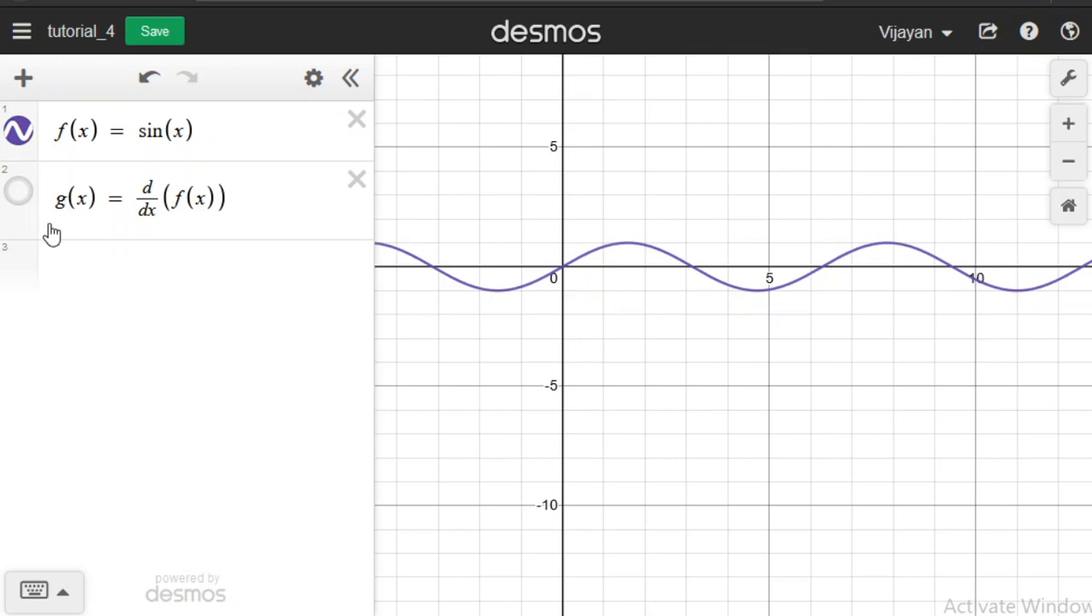
click(102, 266)
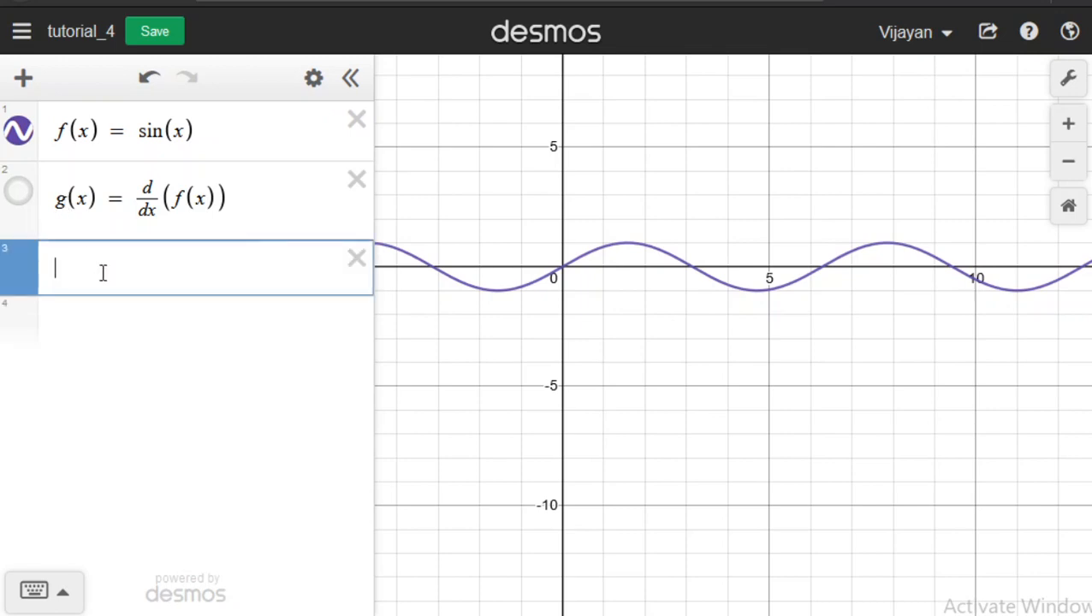
text((d)
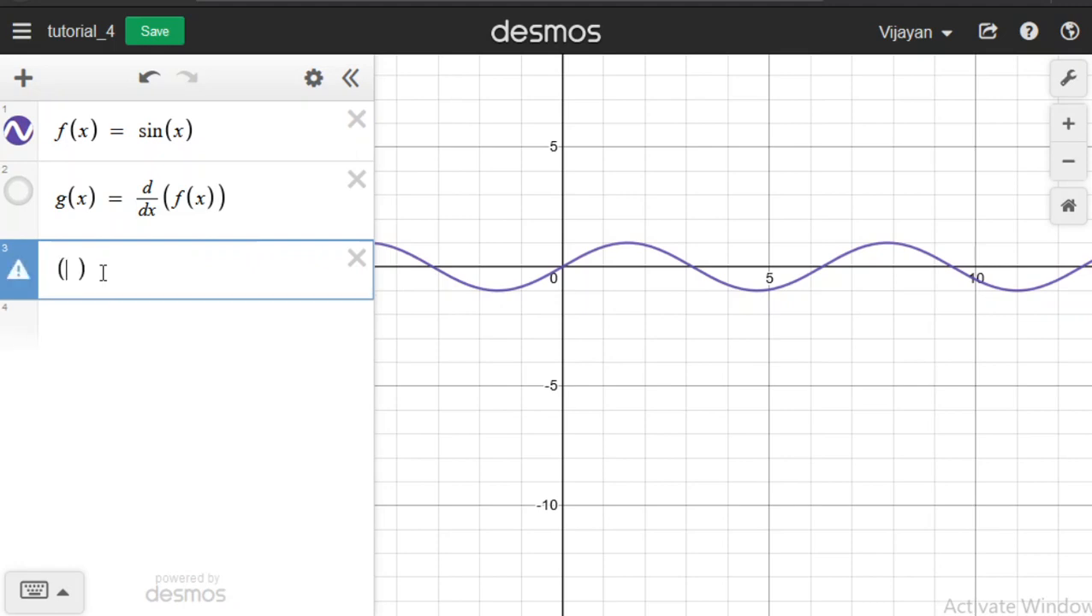
text(,f(c)
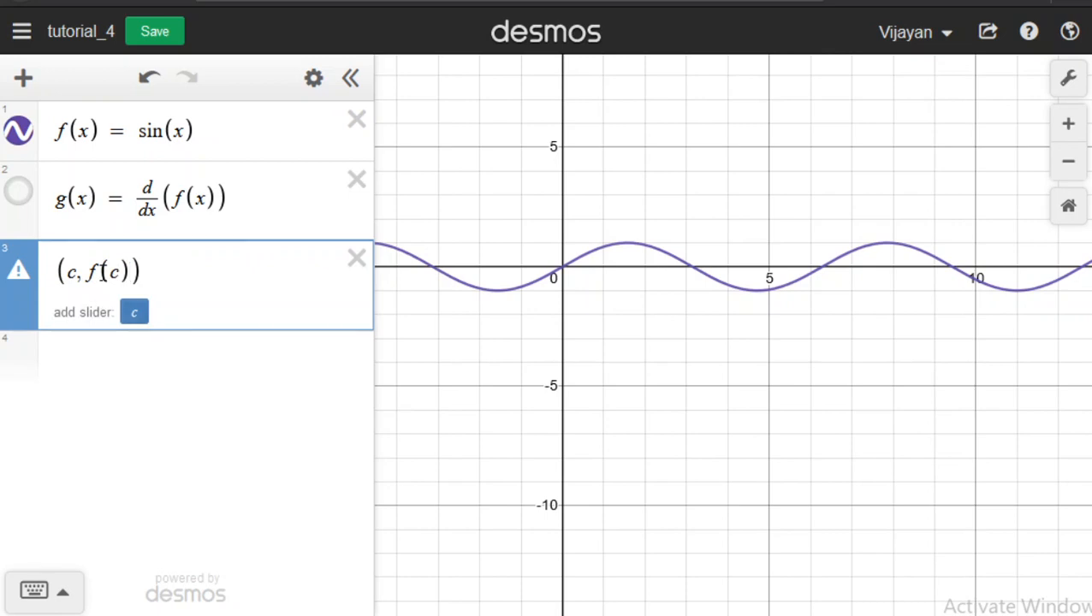
click(136, 315)
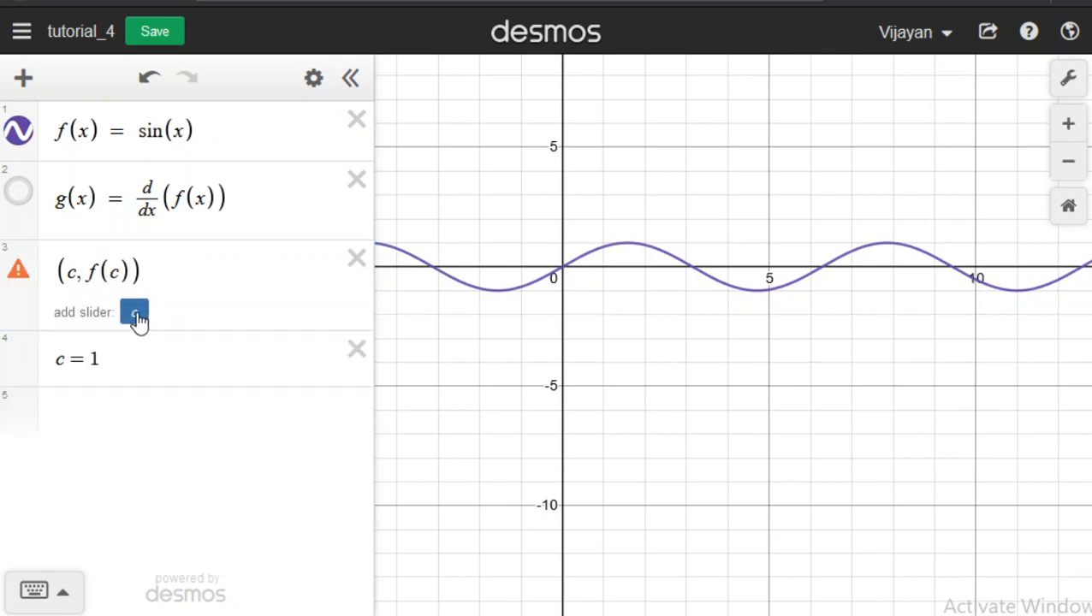
drag(222, 395, 253, 390)
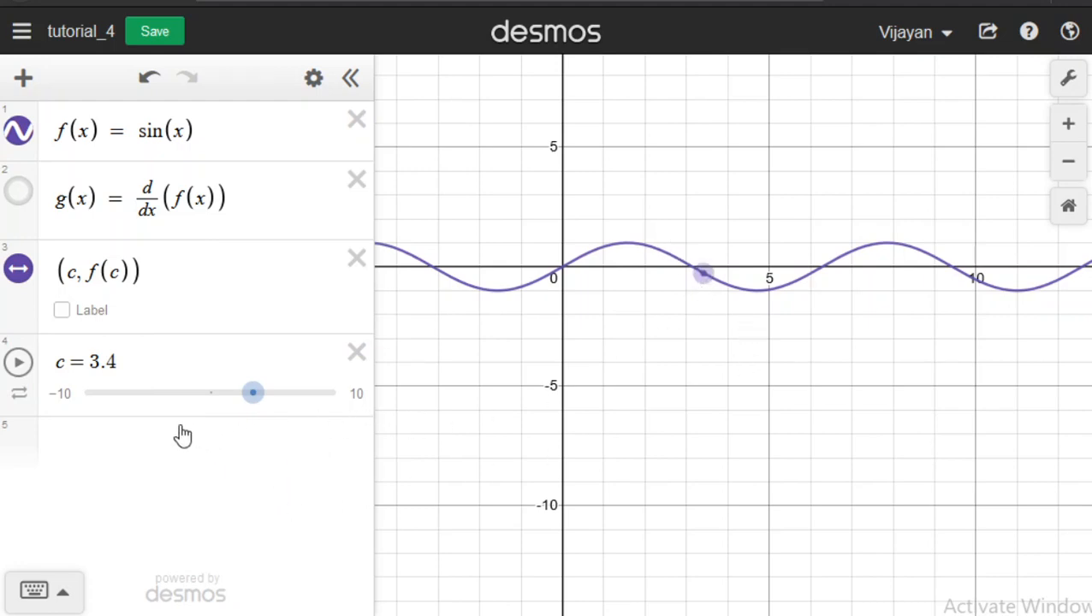
Graph the tangent line at the movable point with the equation y = g(c)(x − c) + f(c).
click(128, 452)
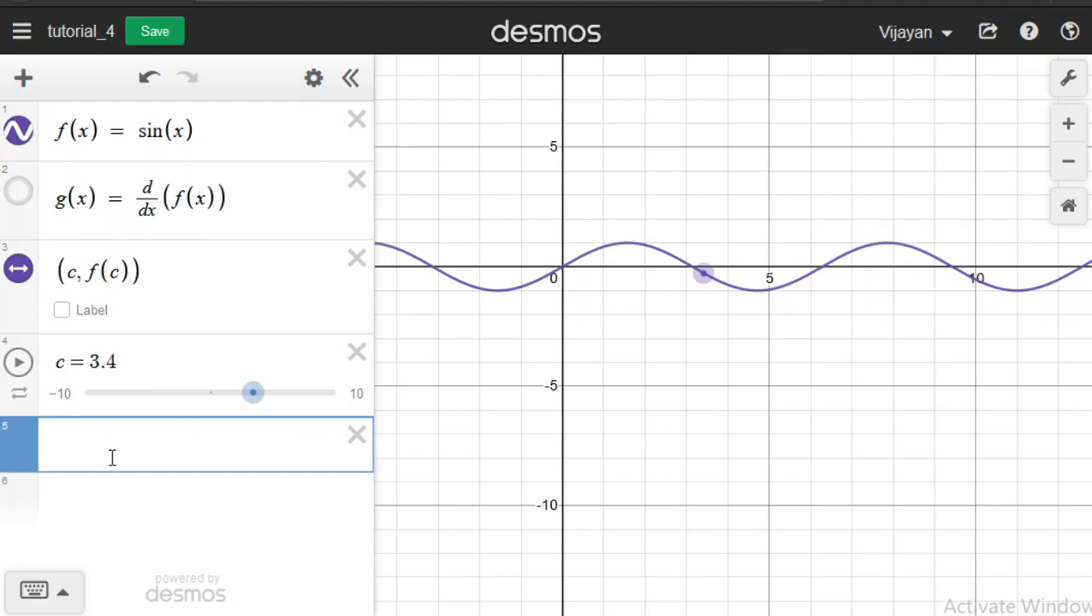
text(y = g(c))
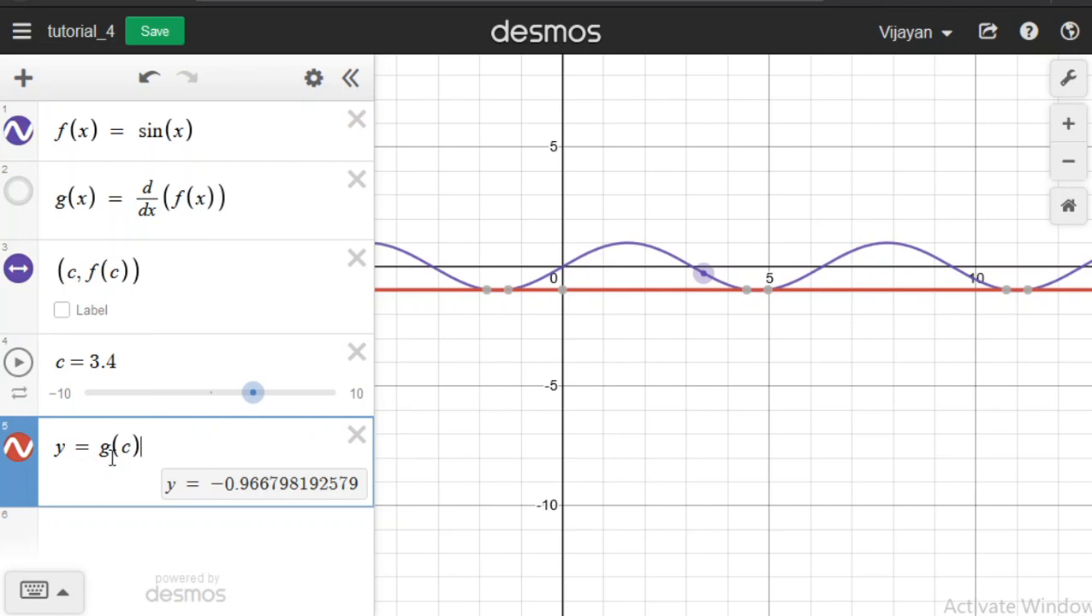
text(()
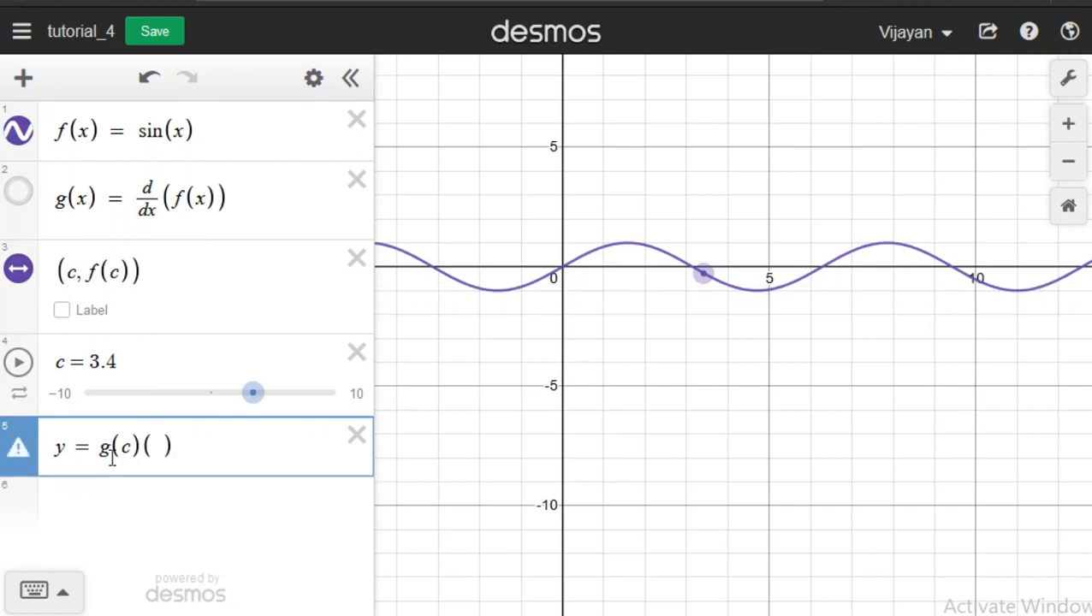
key(Left)
text(x-c)
key(Right)
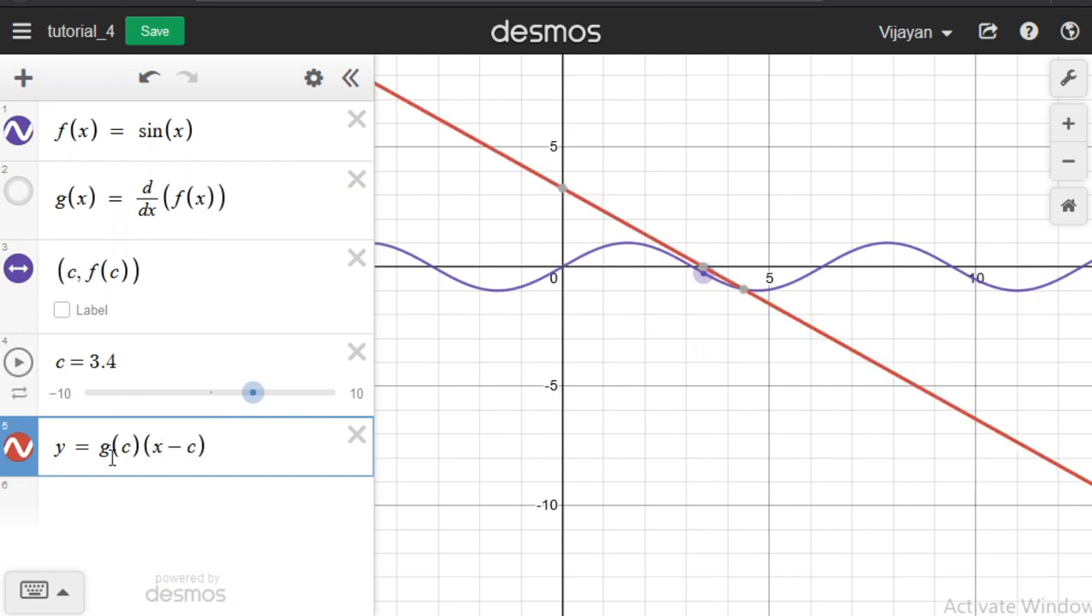
text(+f)
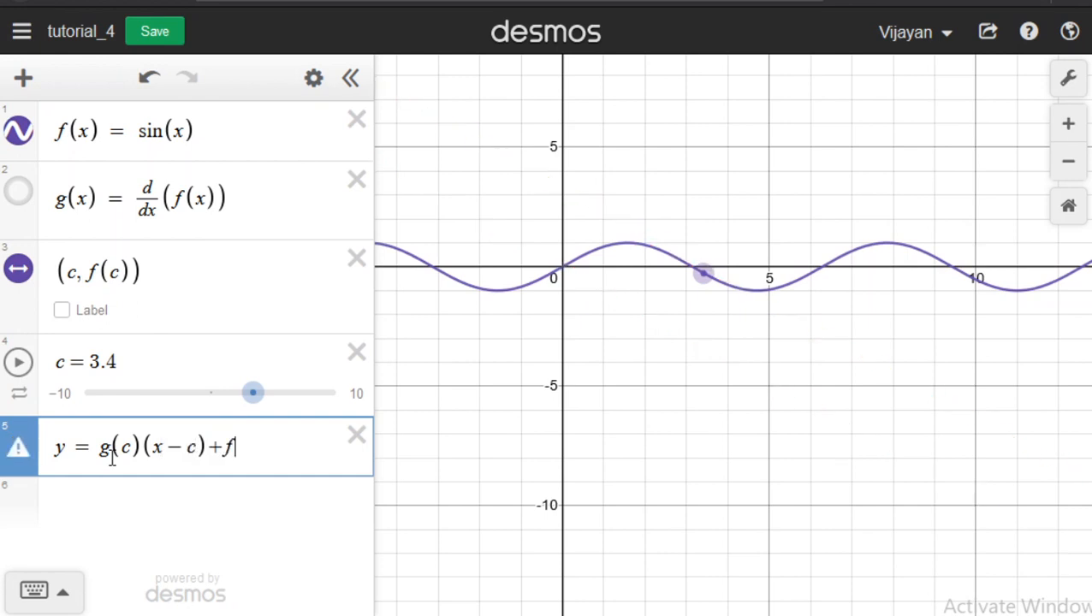
text((c)
key(Right)
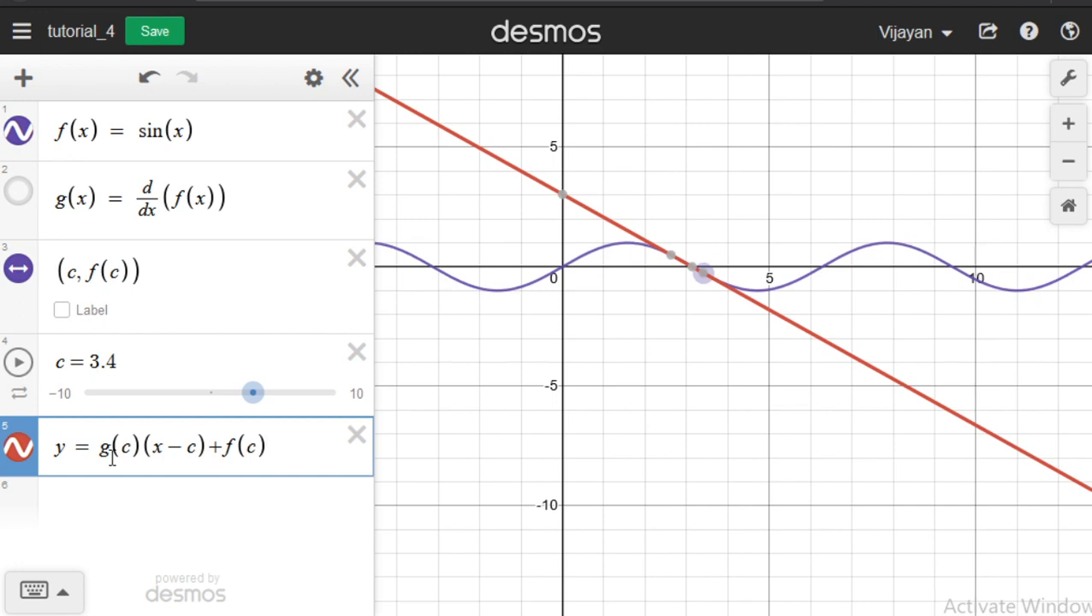
key(Return)
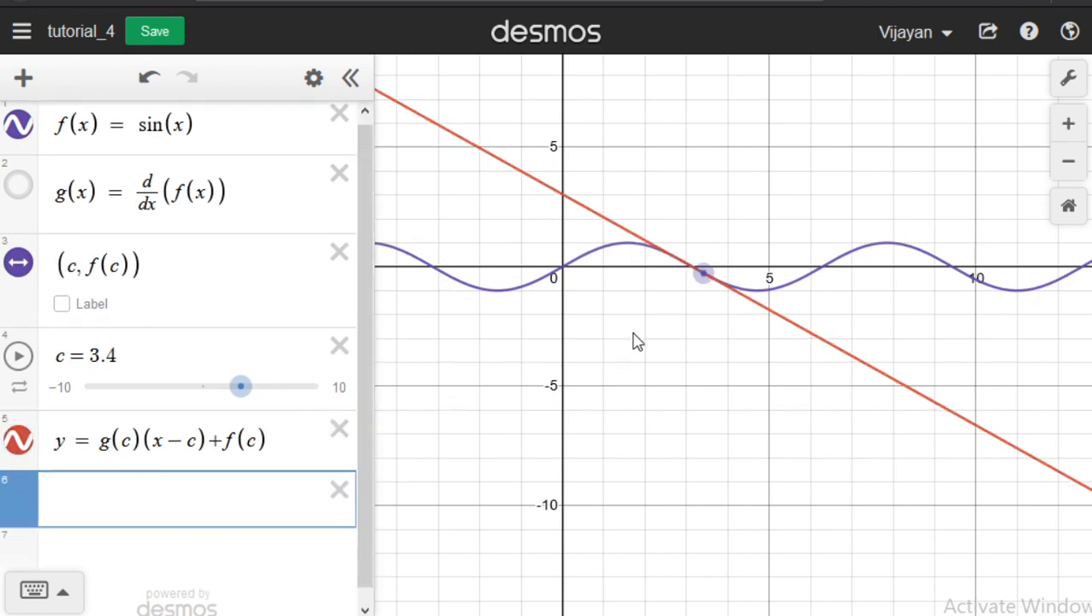
Move the tangent point along the sine curve to c = 6.76.
drag(704, 275, 842, 266)
scroll(843, 280, up, 5)
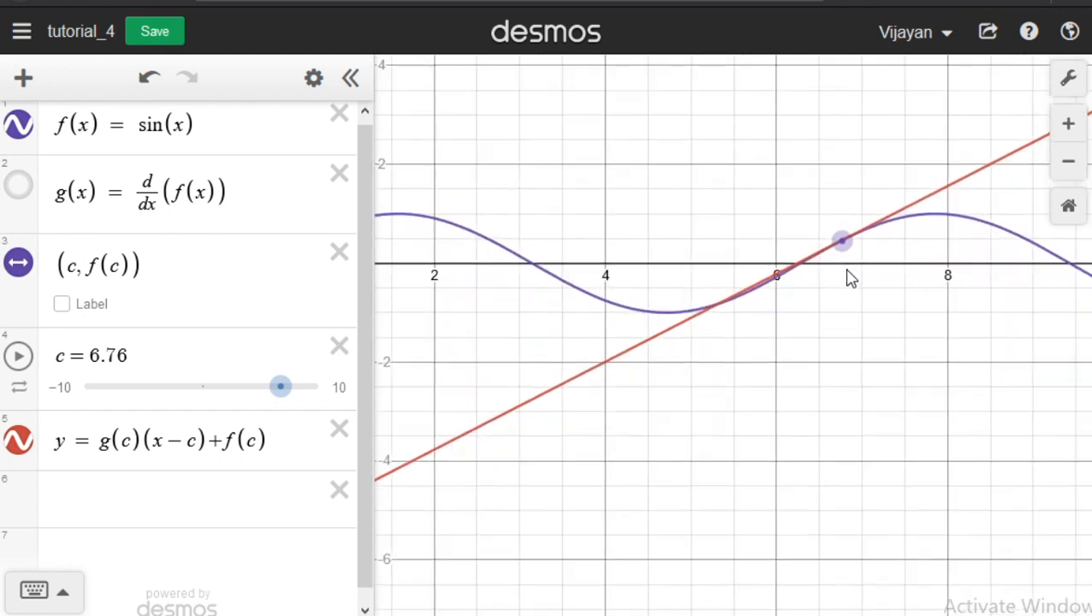
Move the tangent point along the sine curve to the crest at c = 7.86.
drag(838, 235, 783, 268)
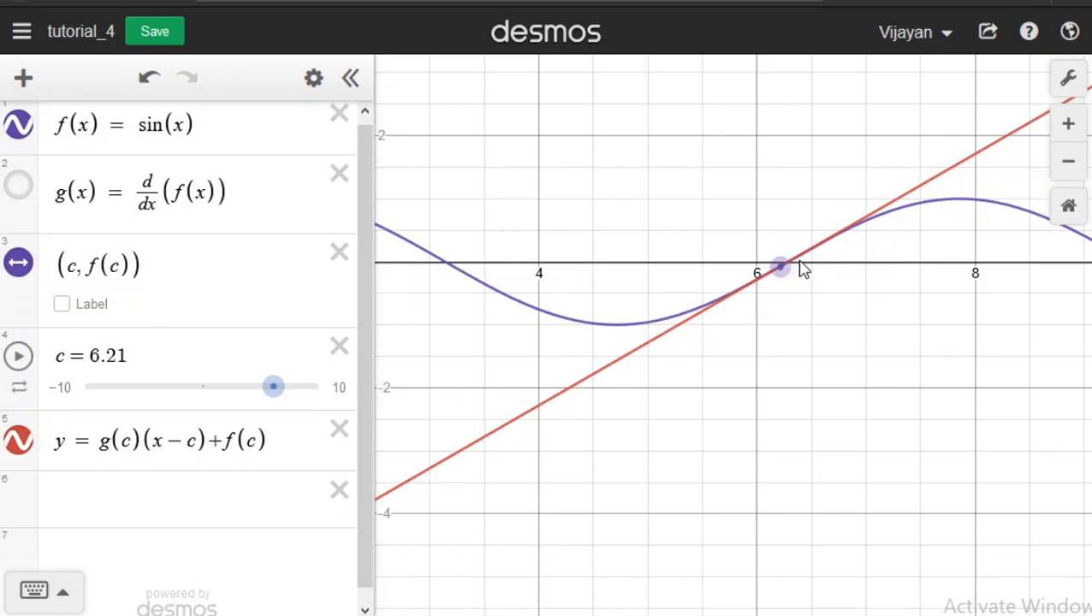
drag(778, 268, 859, 316)
scroll(678, 322, down, 5)
scroll(676, 323, down, 2)
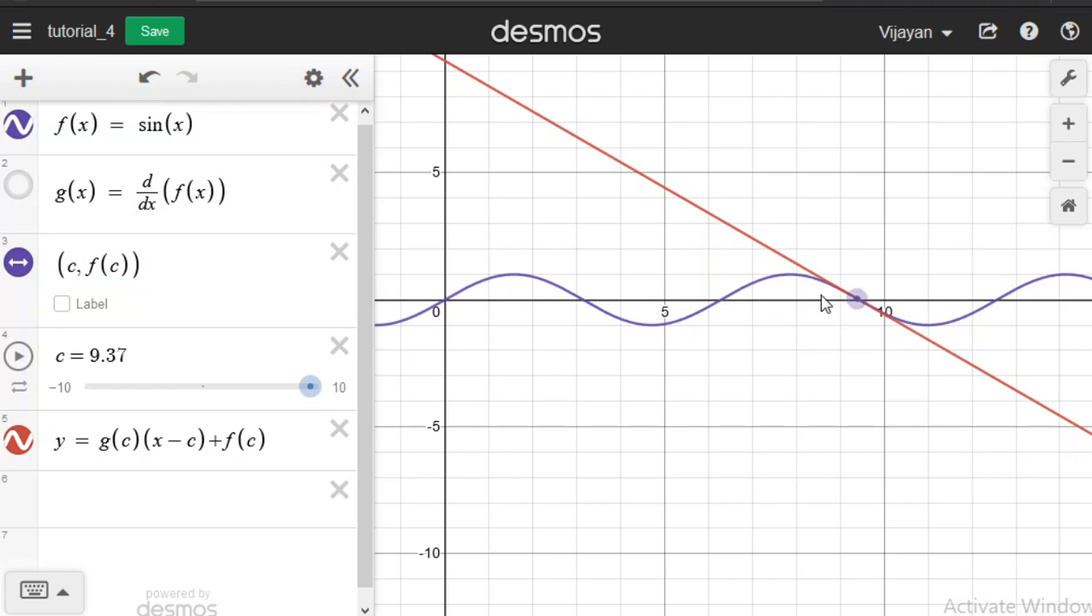
drag(856, 299, 794, 275)
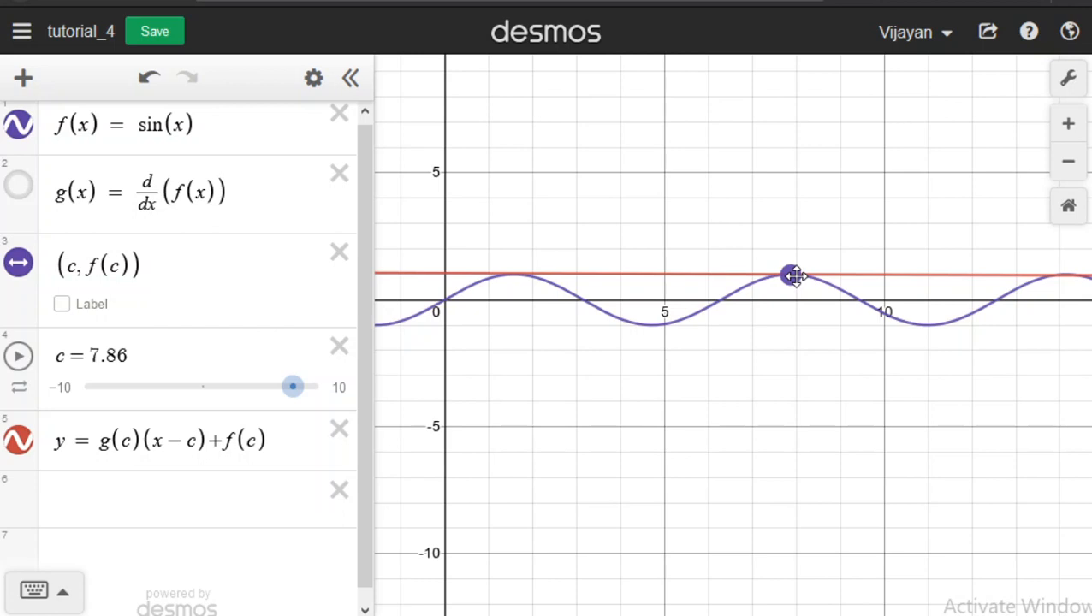
drag(794, 275, 794, 276)
Animate the c slider so the tangent line sweeps along the sine curve.
click(20, 358)
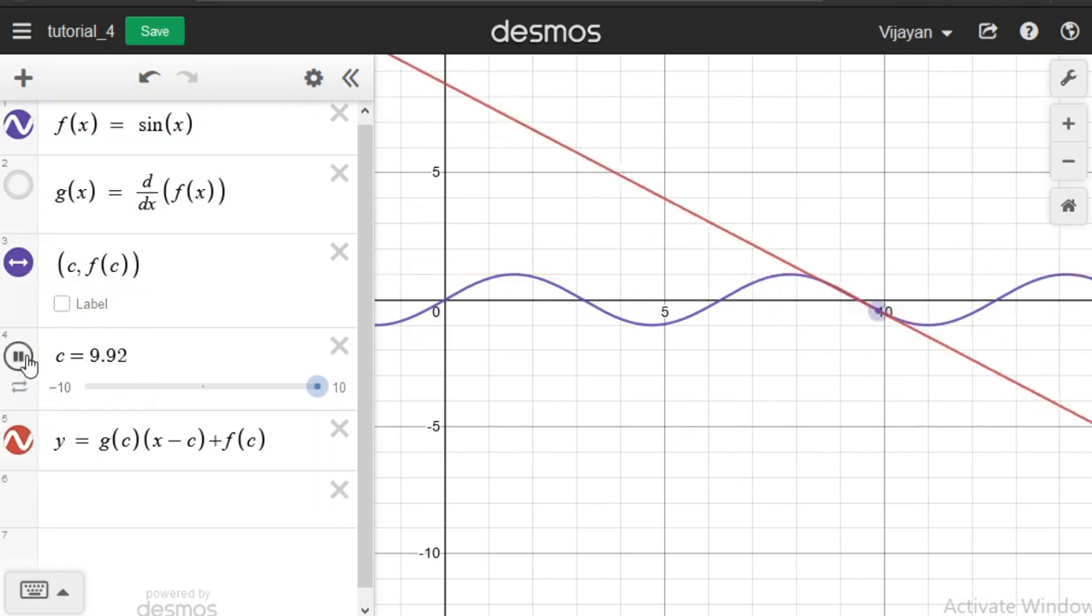
scroll(648, 379, down, 5)
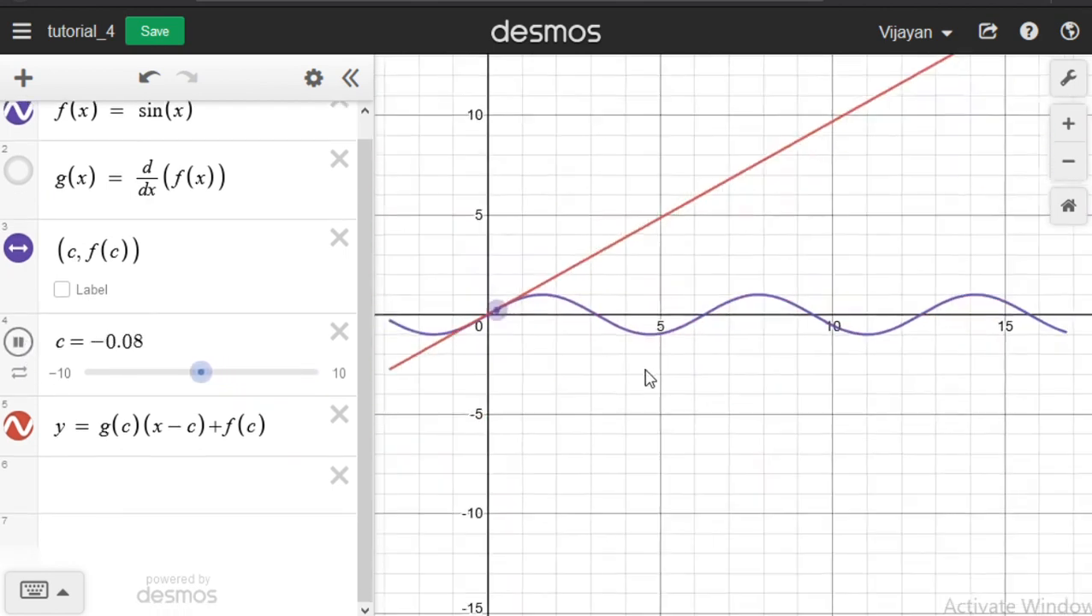
scroll(648, 379, down, 3)
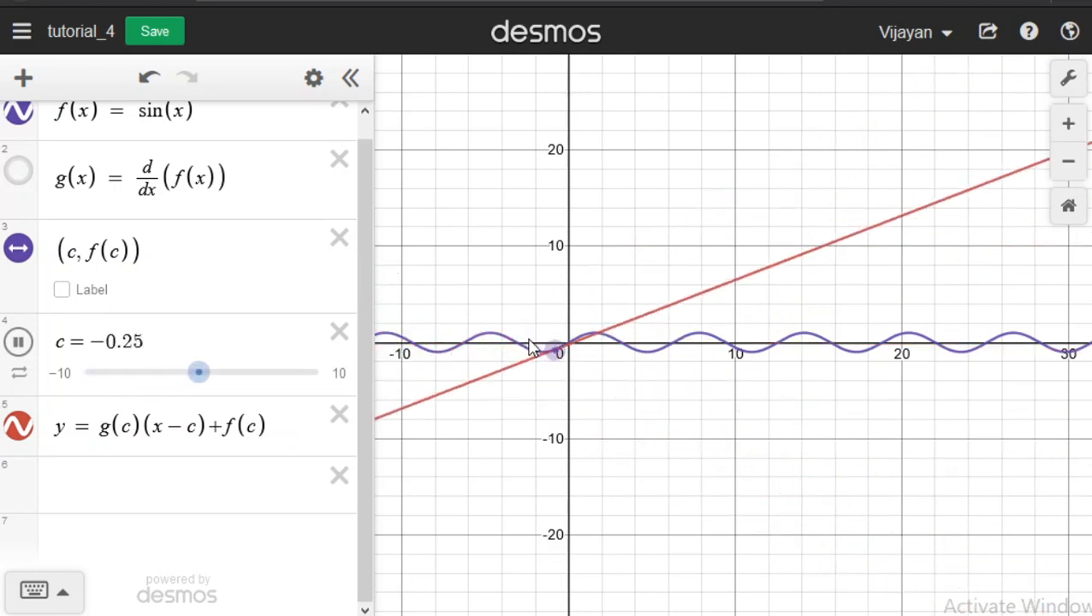
scroll(589, 374, down, 2)
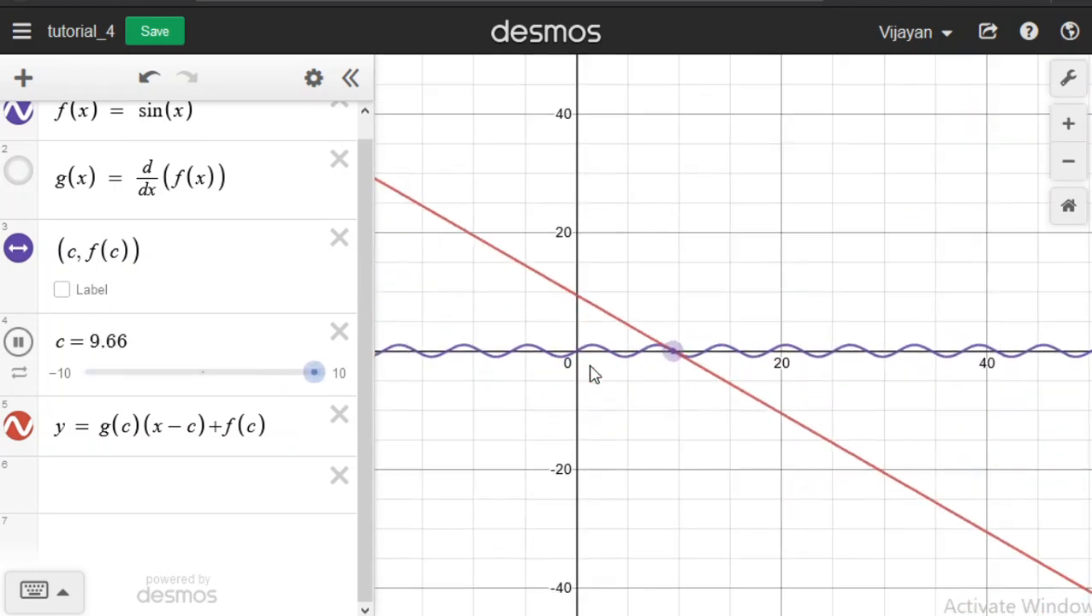
click(657, 344)
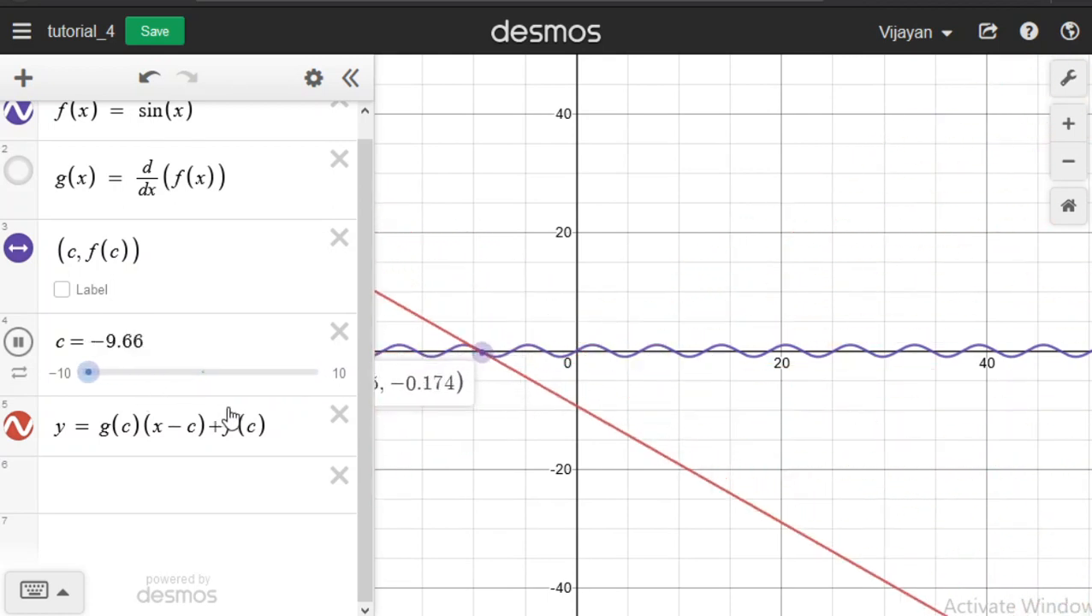
Delete the empty expression row, the tangent line equation and the c slider.
click(339, 478)
click(356, 432)
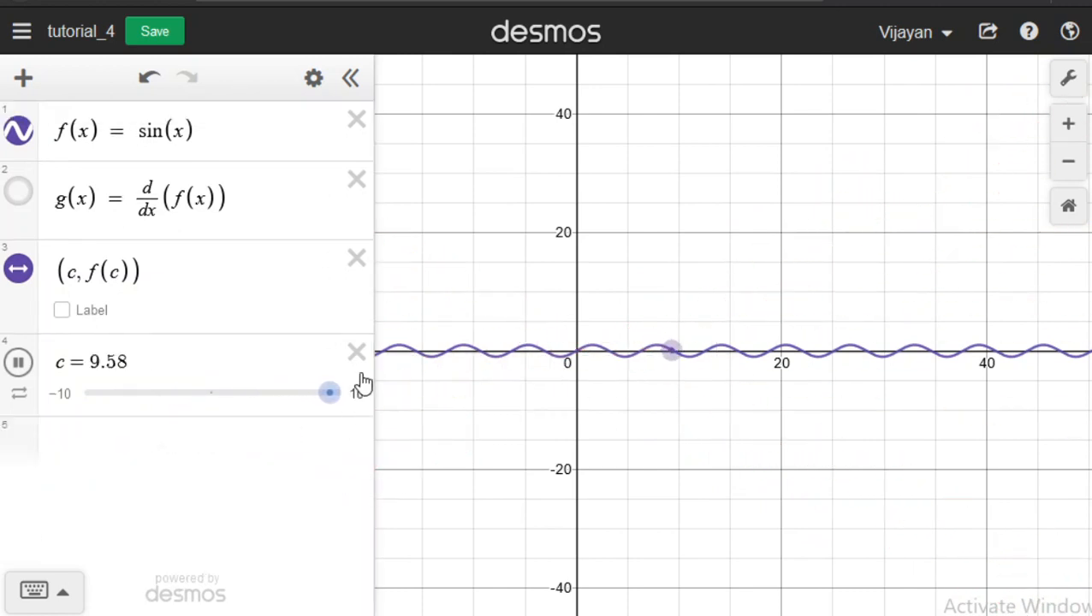
click(356, 353)
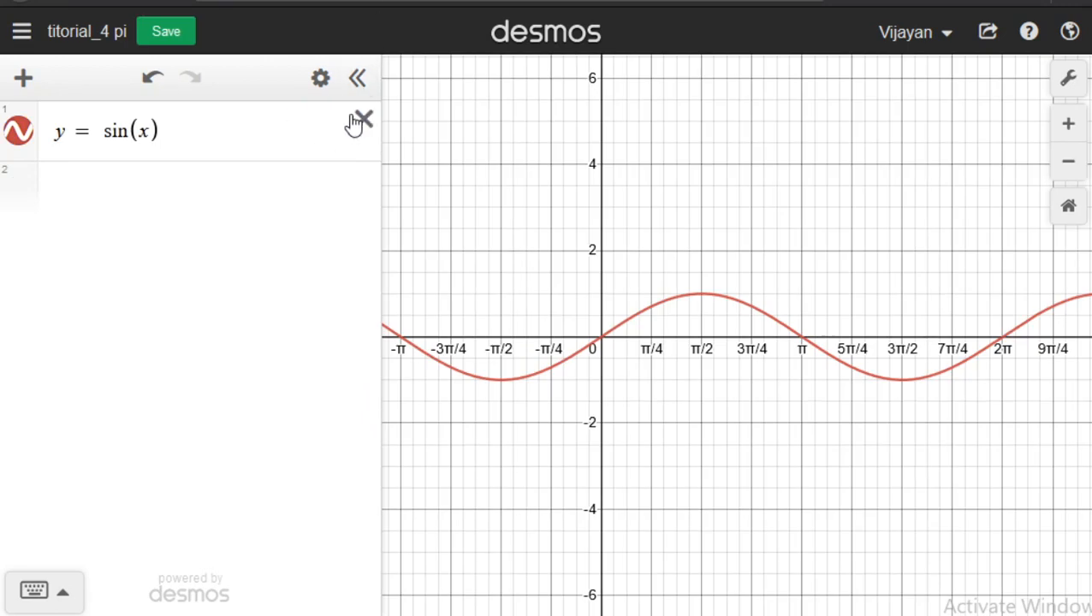
Replace the y = sin(x) expression with the graph of y = arccos(x).
click(361, 119)
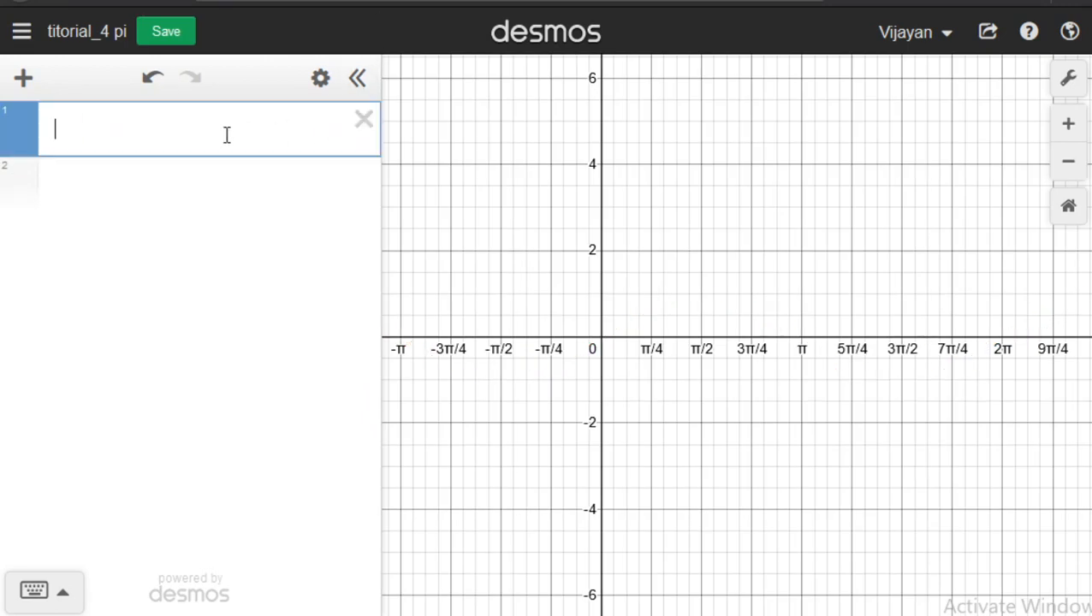
text(y = arcc)
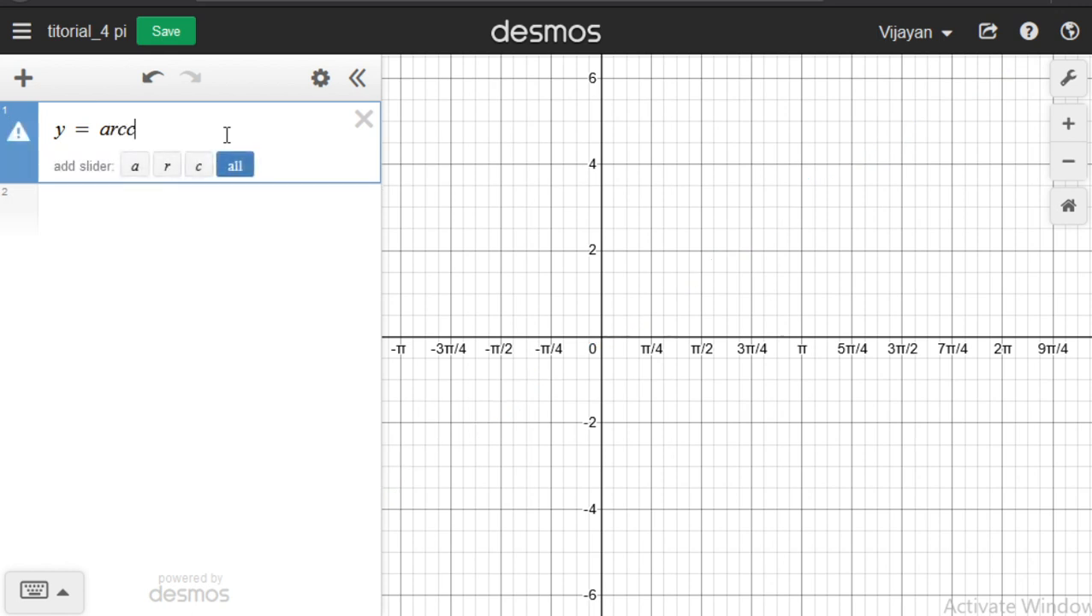
text(o)
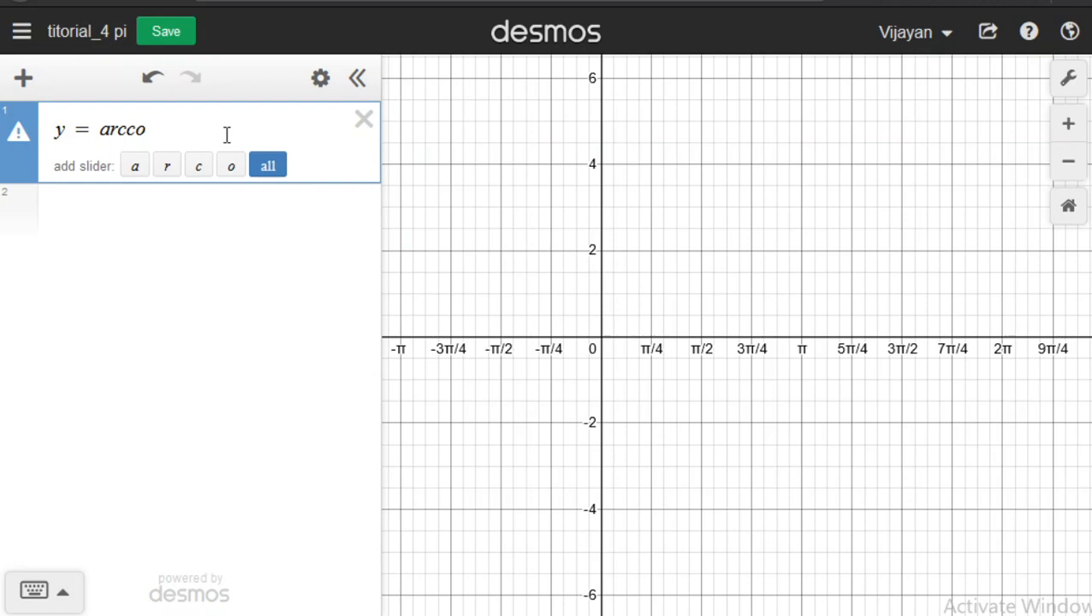
text(s()
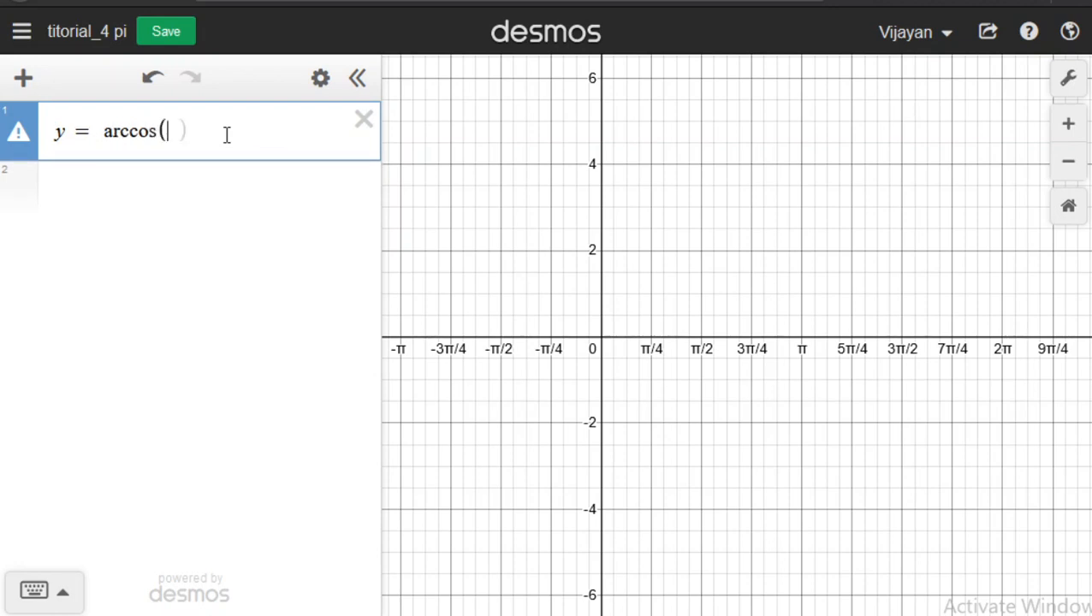
text(x)
key(Return)
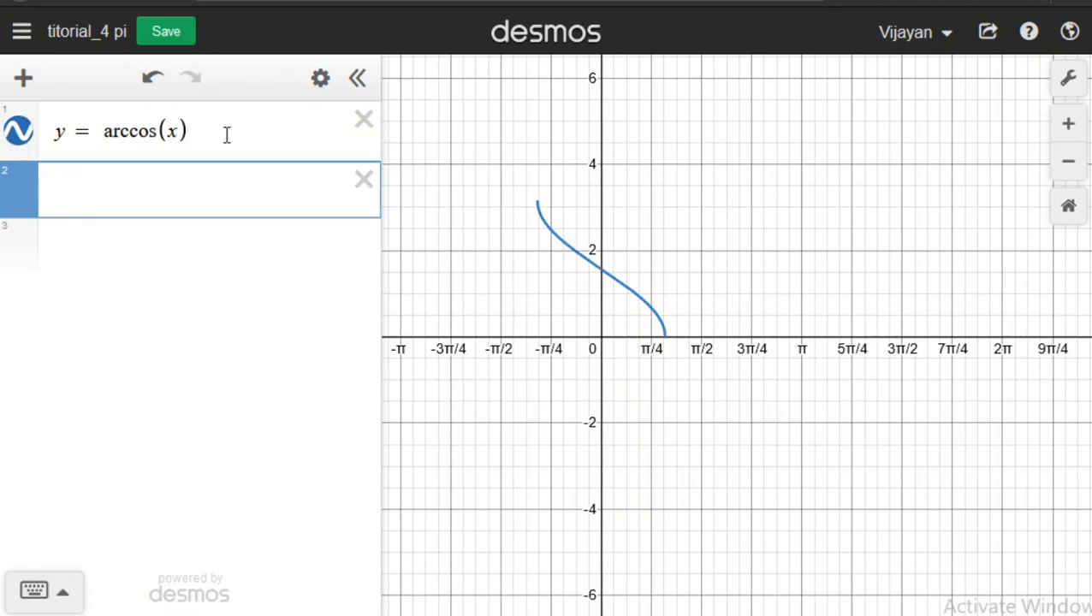
Graph y = tan(x) as a second expression.
text(y=tan()
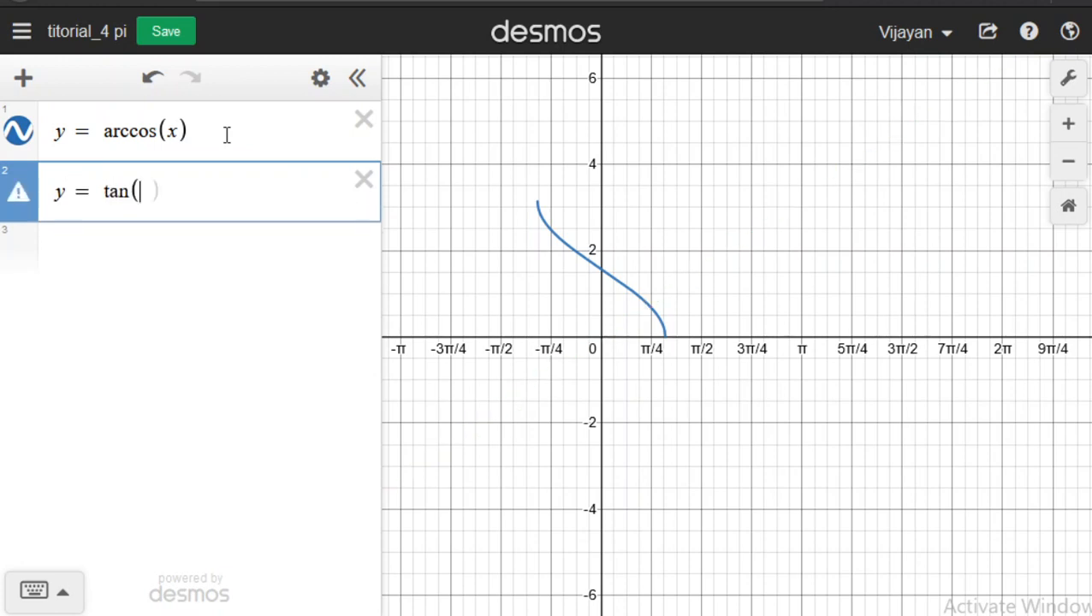
text(x)
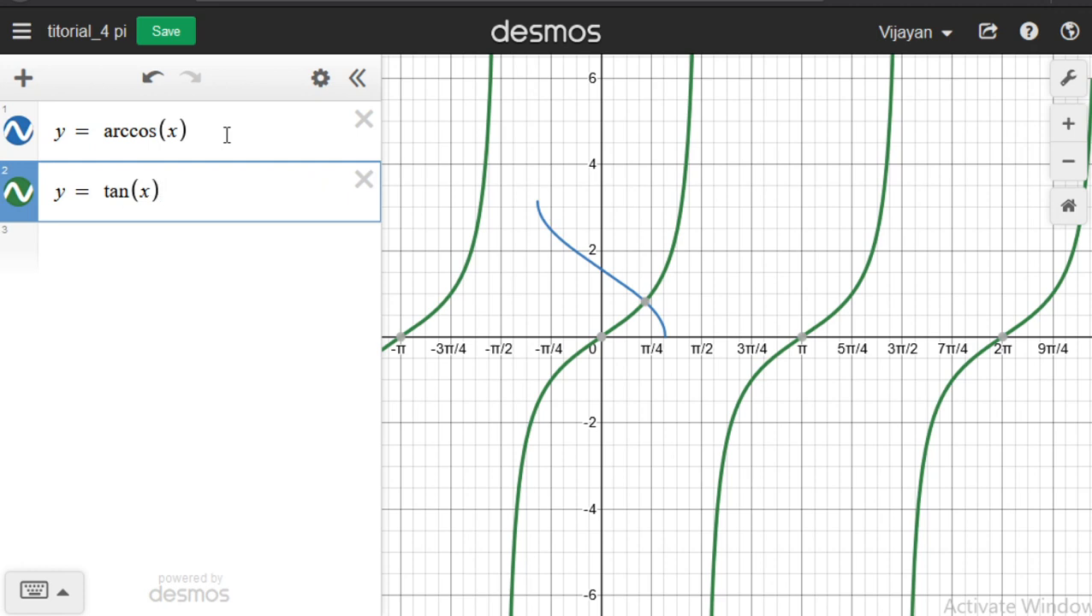
key(Return)
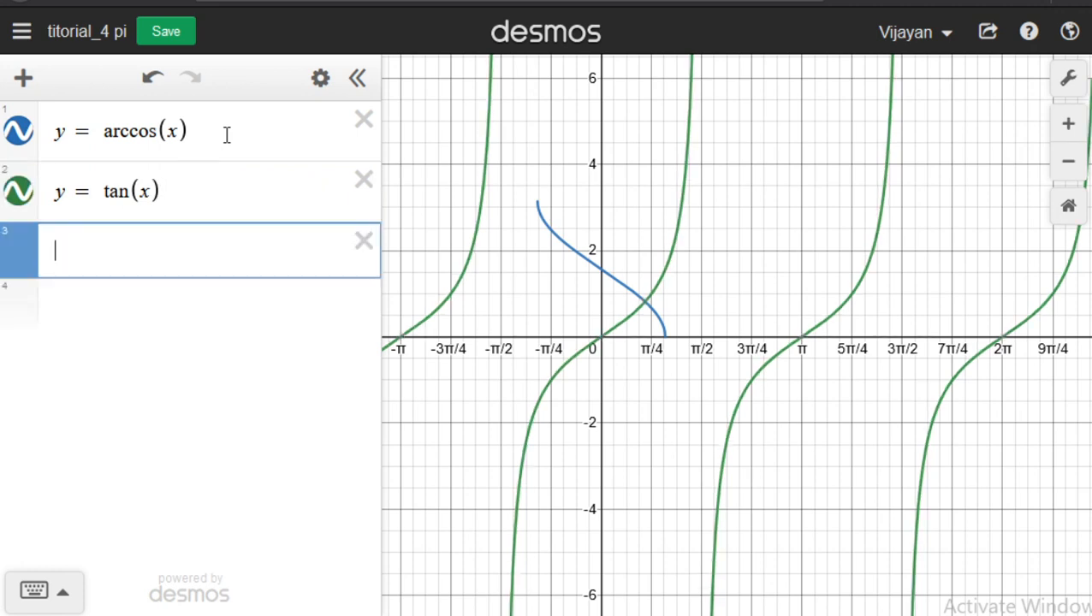
Graph y = sinh(x) as a third expression, correcting the mistyped function name.
text(y=sinx)
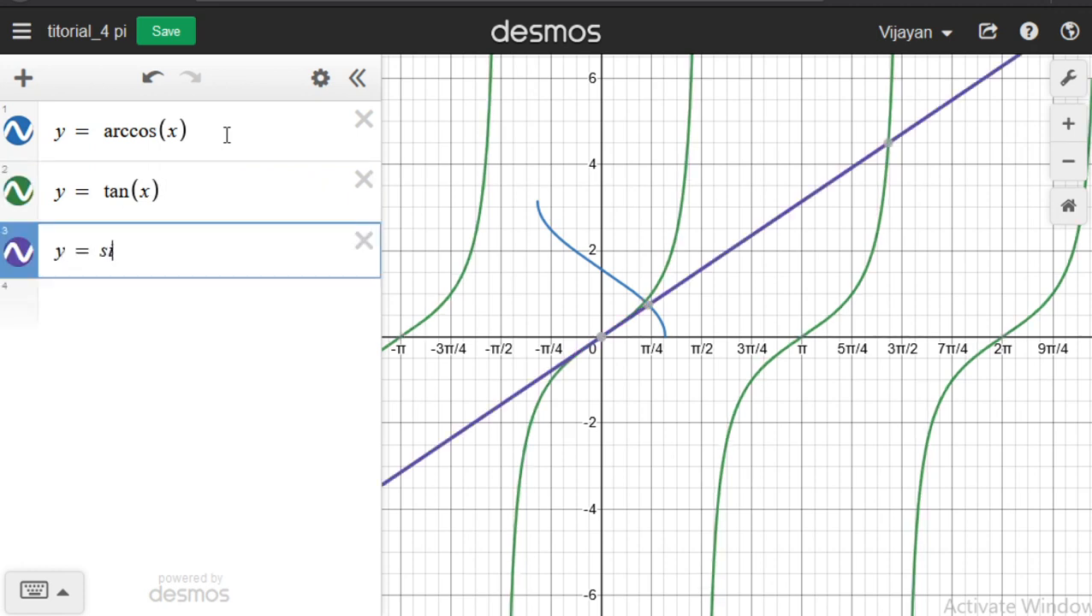
text((x)
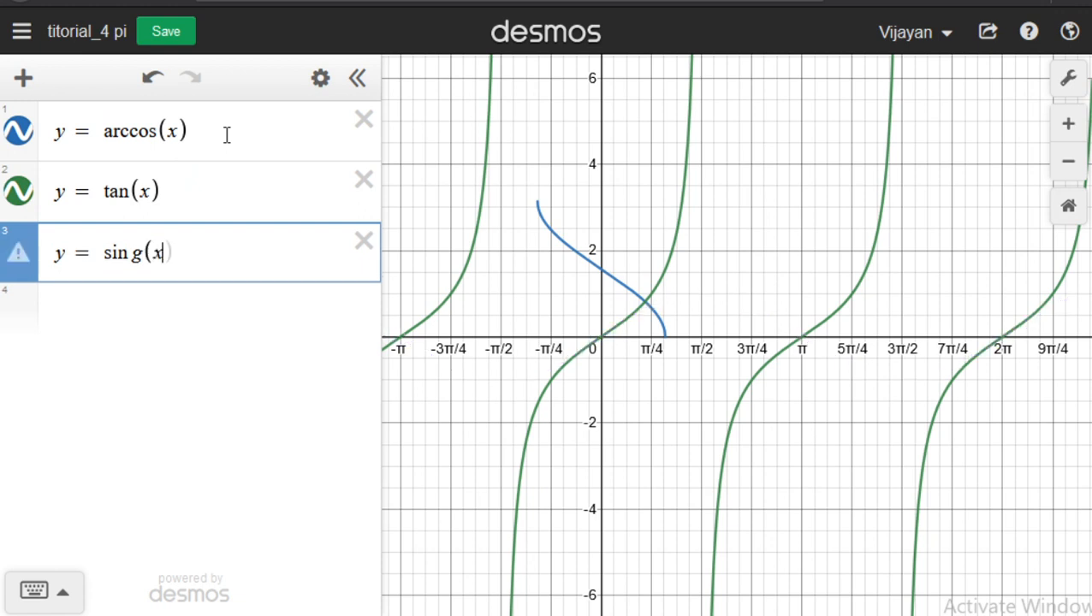
key(Return)
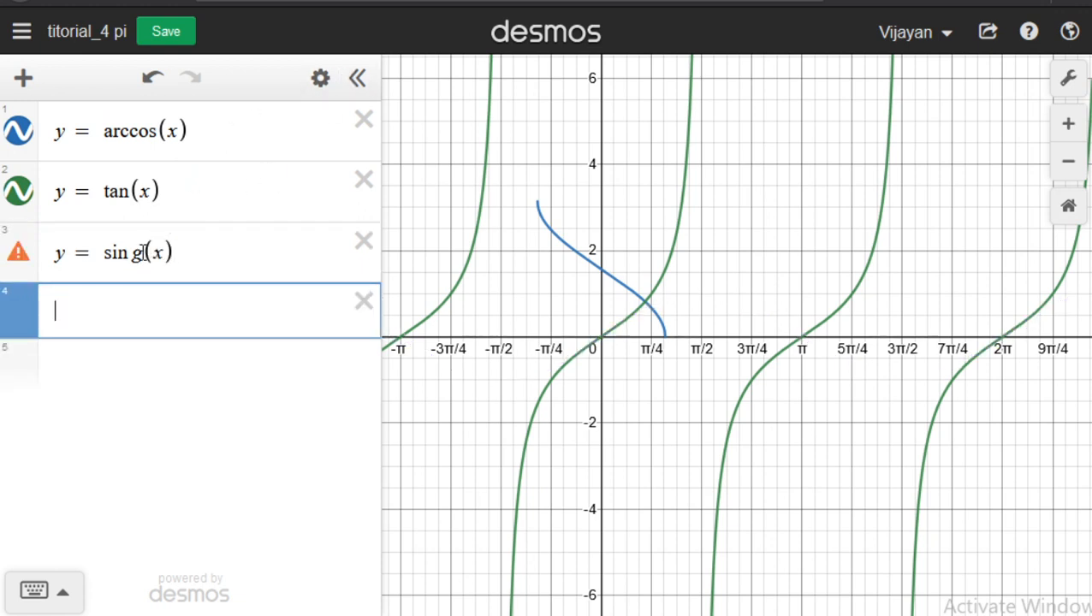
click(144, 251)
key(BackSpace)
key(BackSpace)
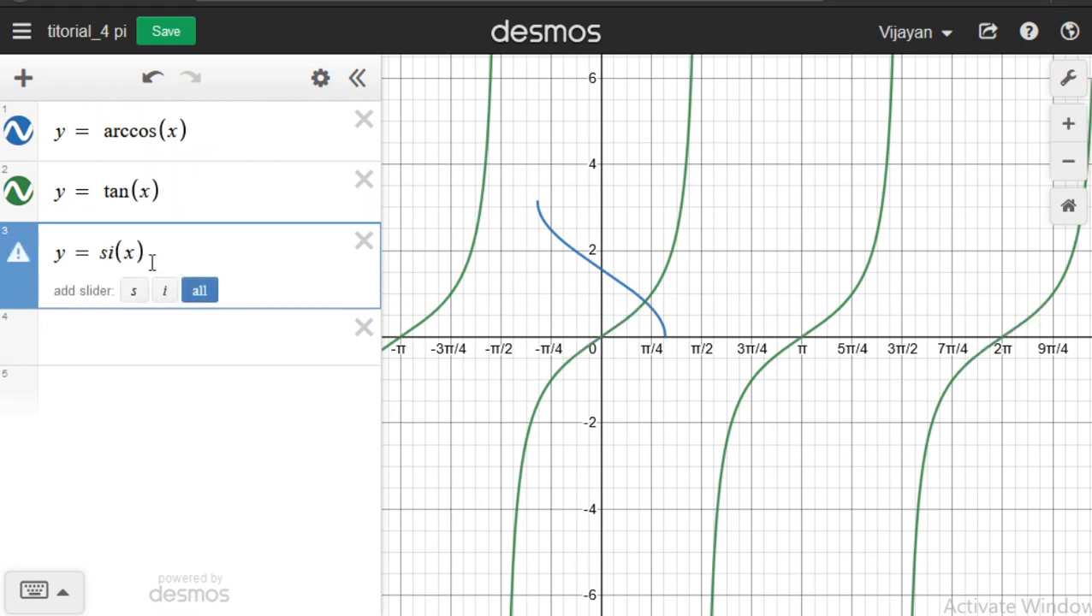
text(nh)
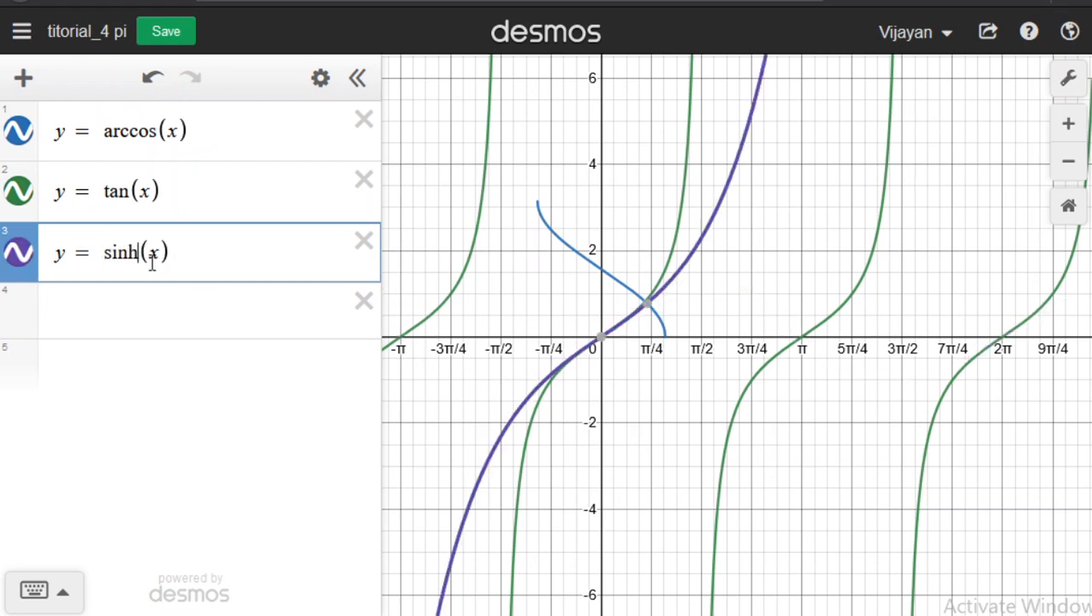
click(150, 307)
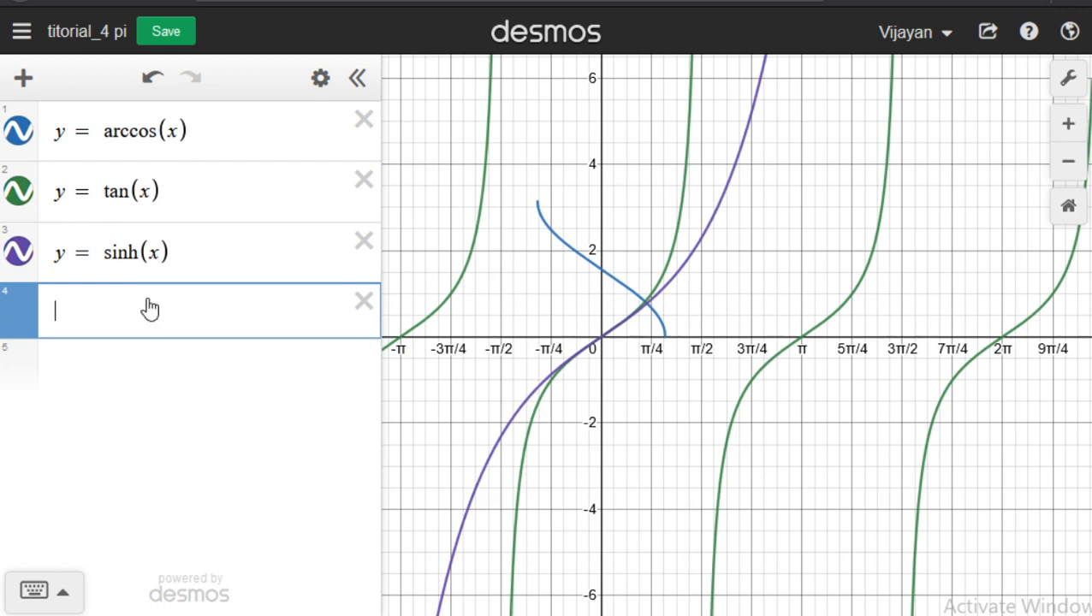
Delete the sinh(x), tan(x) and arccos(x) expressions to clear the graph.
click(364, 242)
click(364, 182)
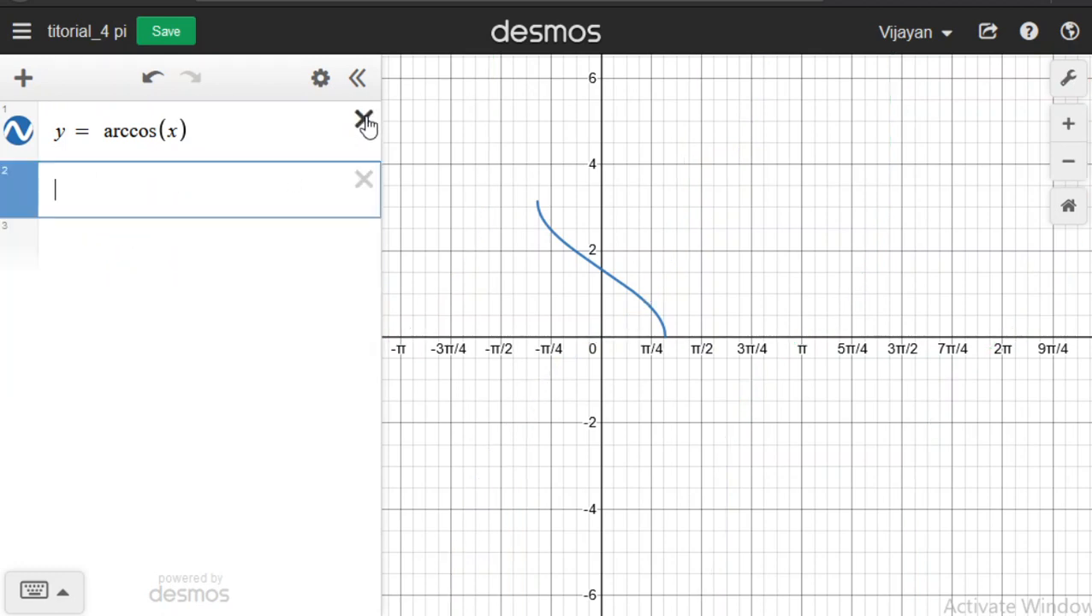
click(364, 121)
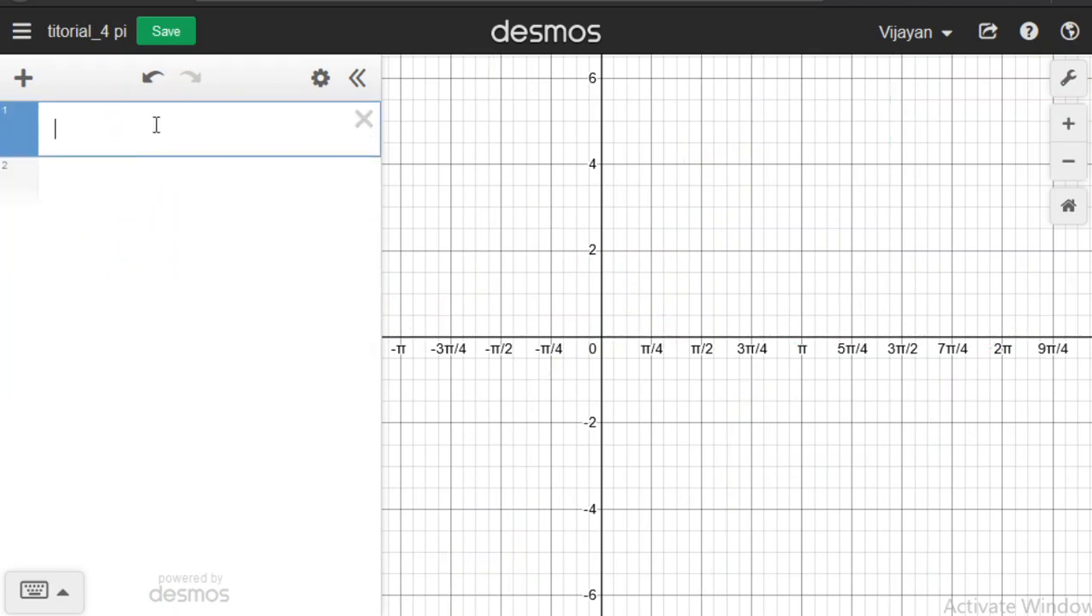
Plot the parametric curve (cos t, sin t) with t ranging from 0 to 2π.
text(()
key(Left)
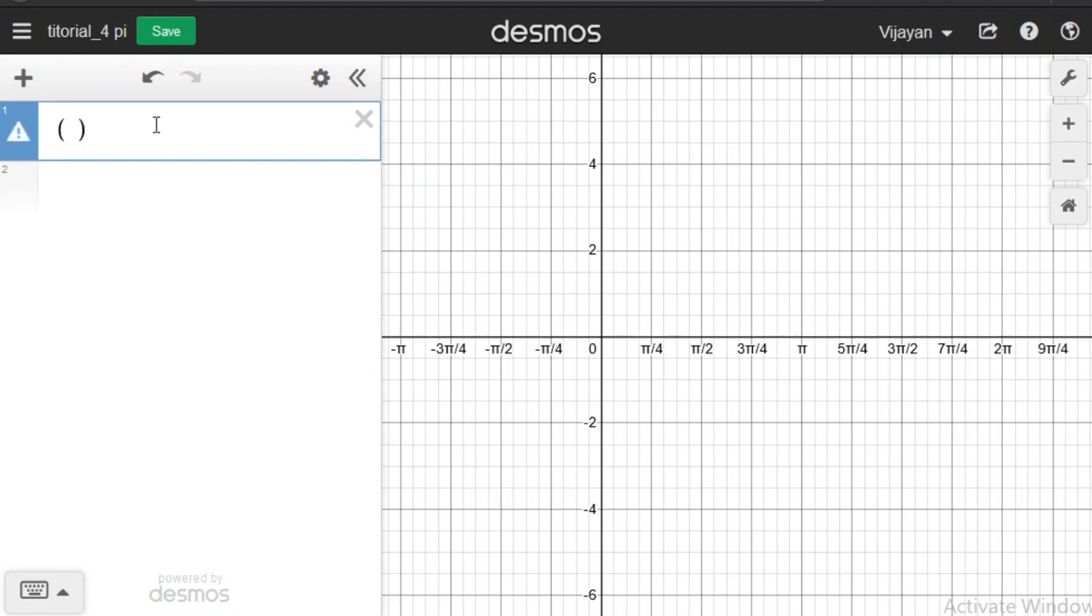
text(cos t , sin t)
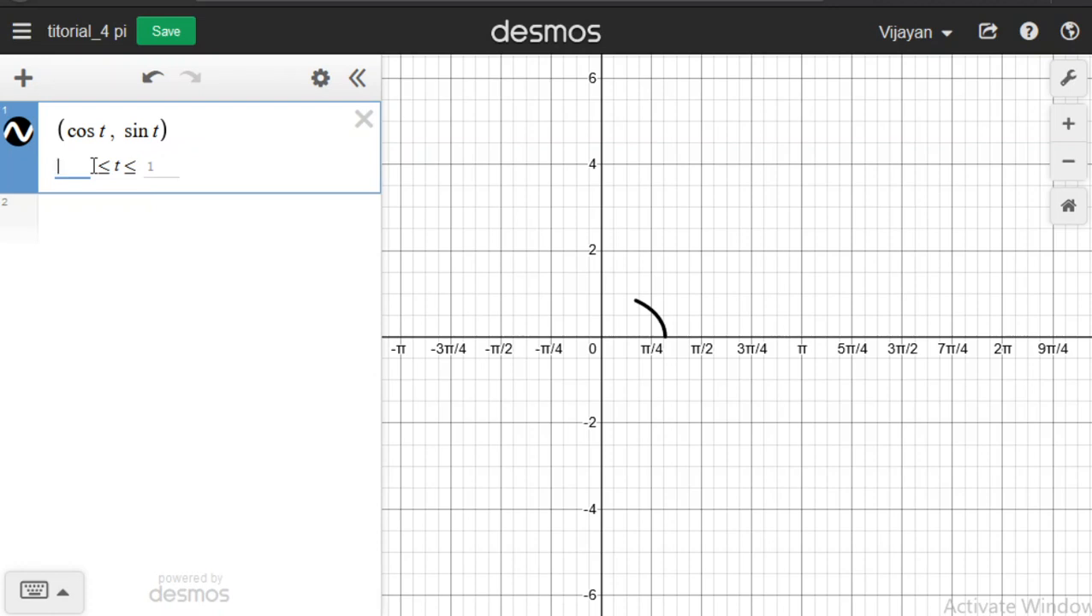
key(Tab)
text(pi)
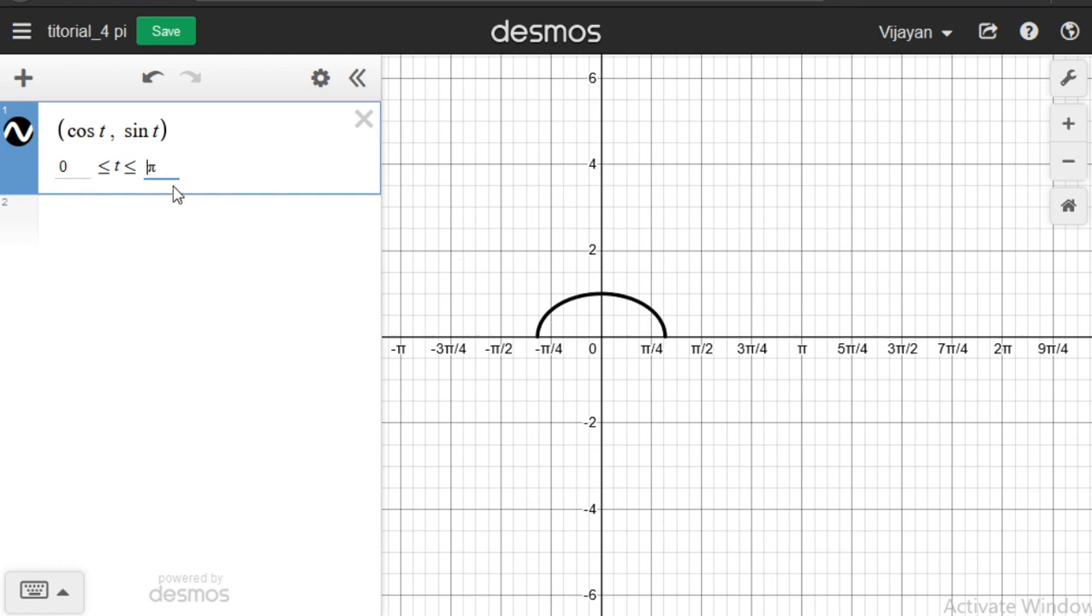
text(2)
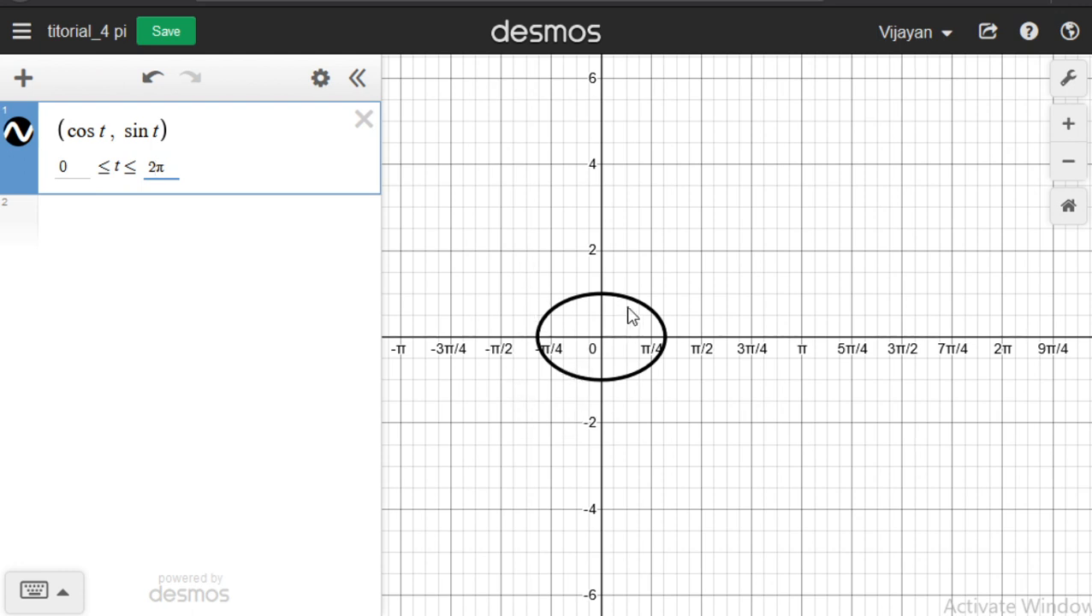
Set the y-axis step to π/4 in the graph settings.
drag(627, 314, 705, 300)
scroll(703, 300, down, 2)
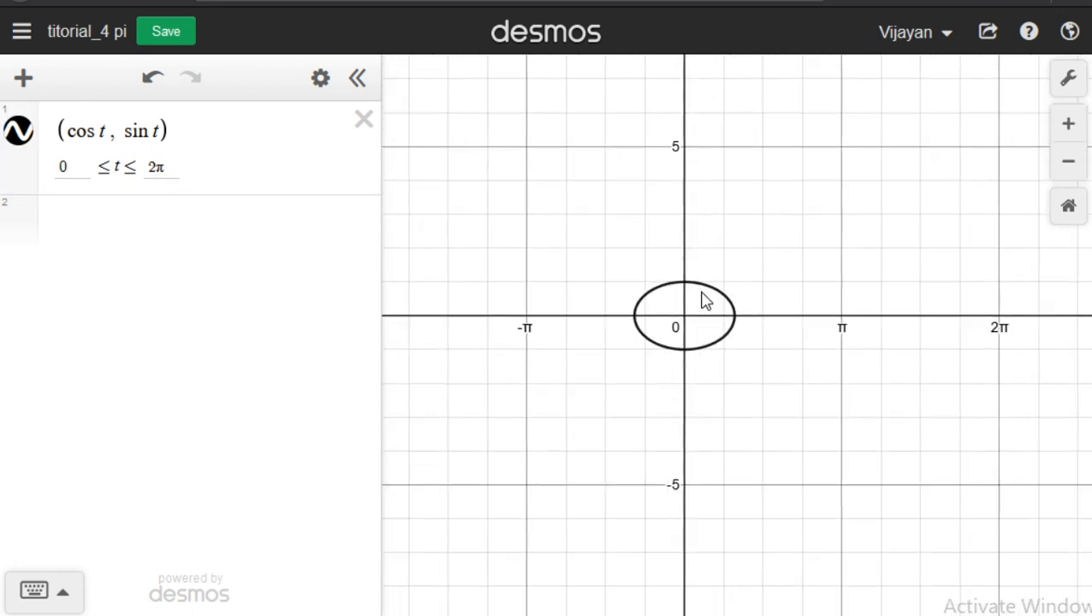
scroll(703, 299, down, 2)
scroll(704, 297, up, 2)
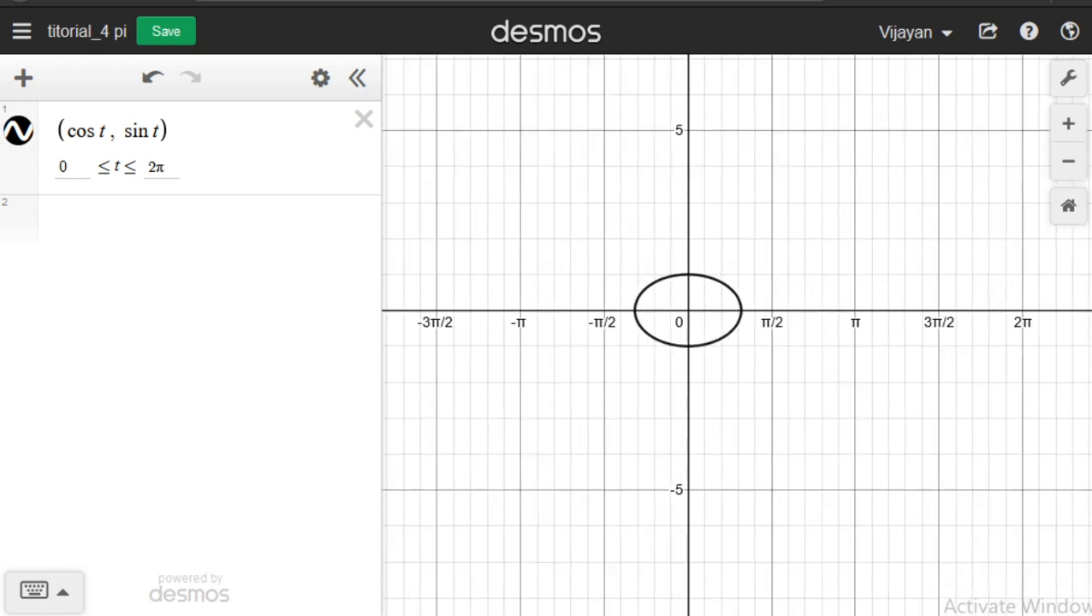
click(1070, 80)
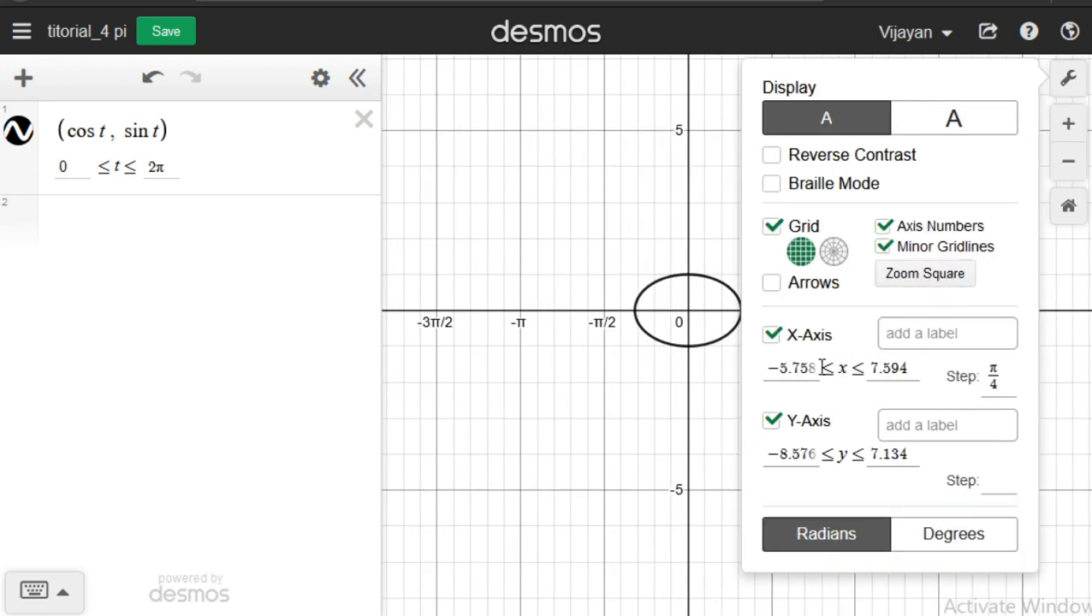
click(1001, 480)
text(pi/4)
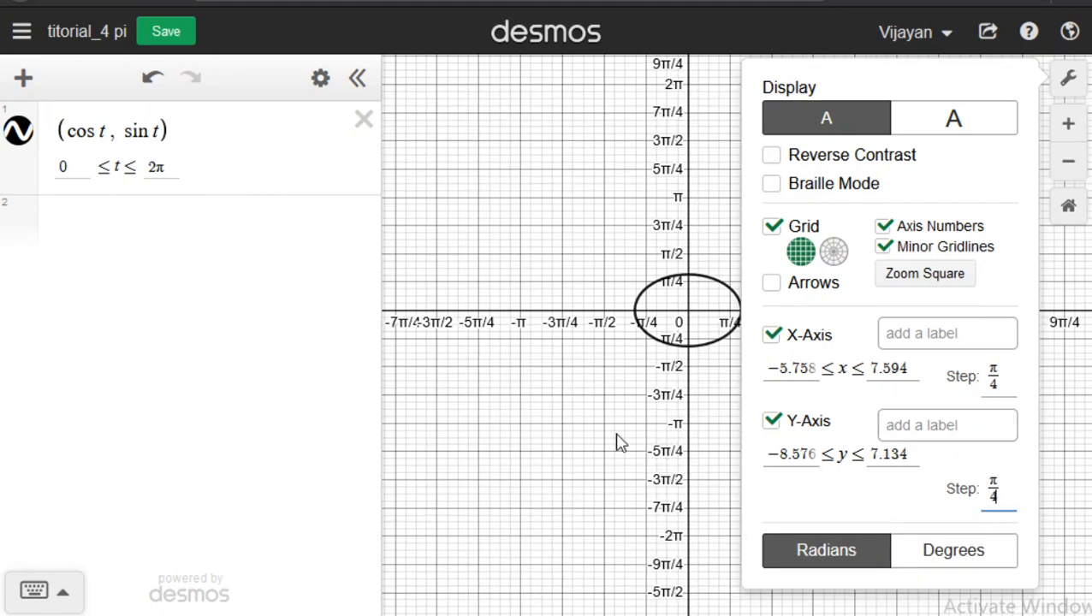
click(546, 404)
scroll(690, 330, up, 3)
scroll(693, 325, up, 2)
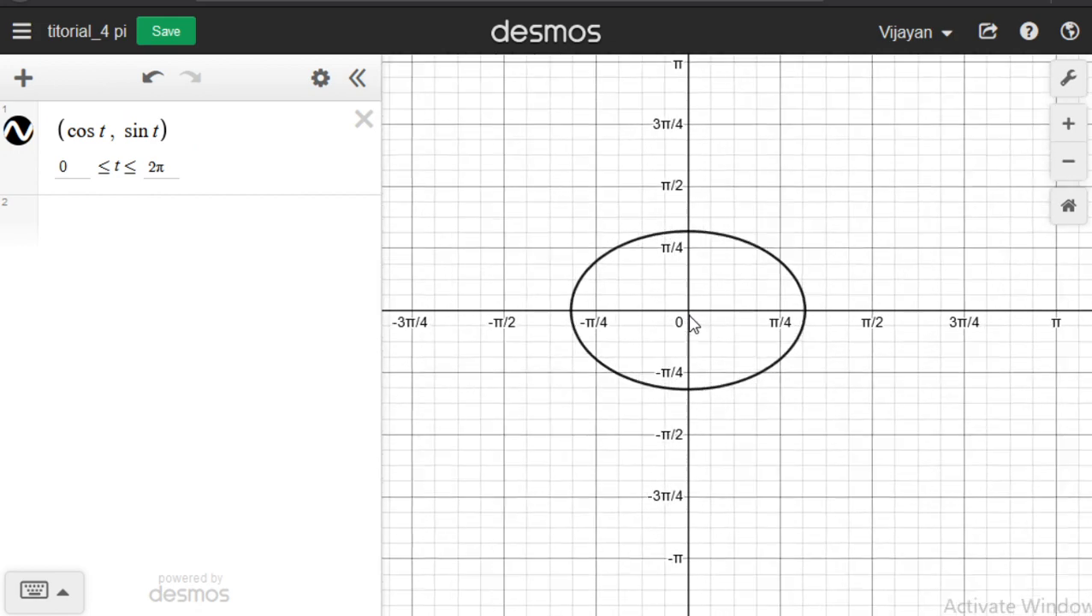
Examine the (cos t, sin t) curve against the π/4 axis divisions and review the axis ranges and steps in the graph settings.
scroll(693, 325, up, 2)
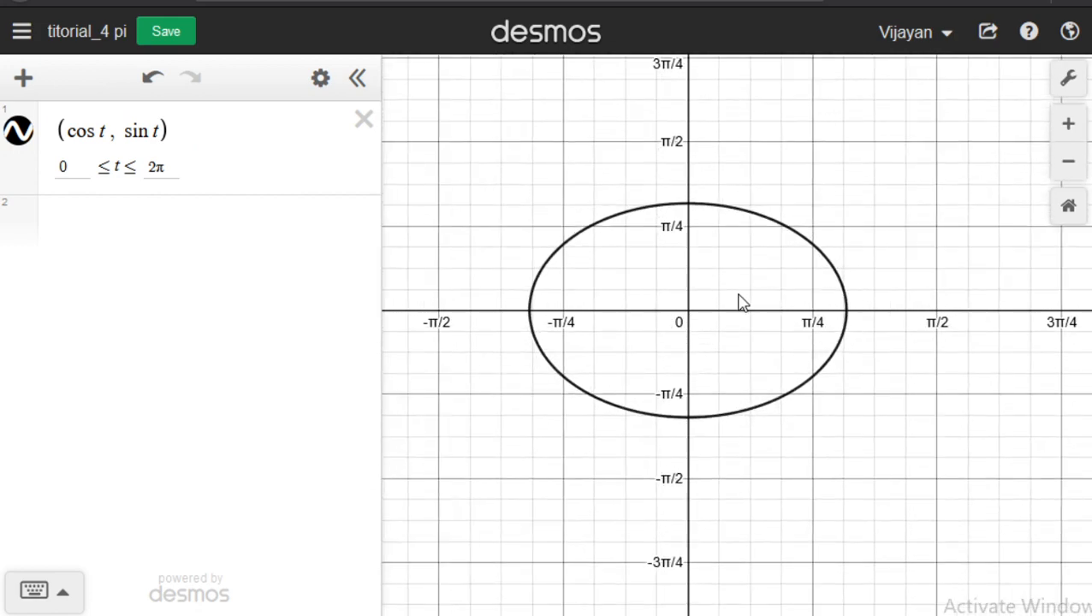
scroll(738, 301, down, 3)
scroll(740, 302, up, 1)
scroll(740, 301, up, 2)
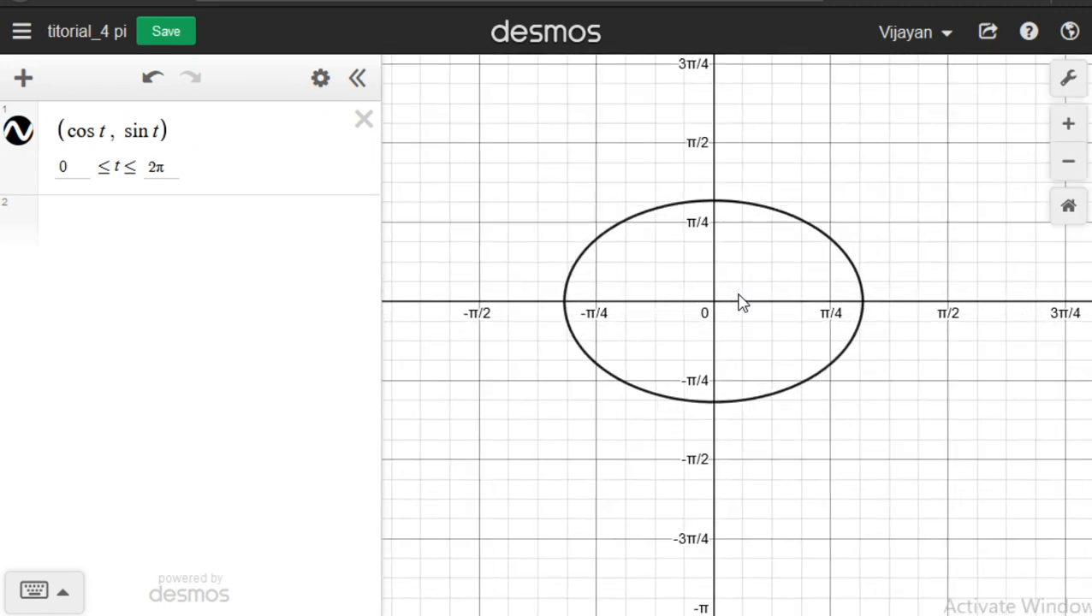
click(1068, 78)
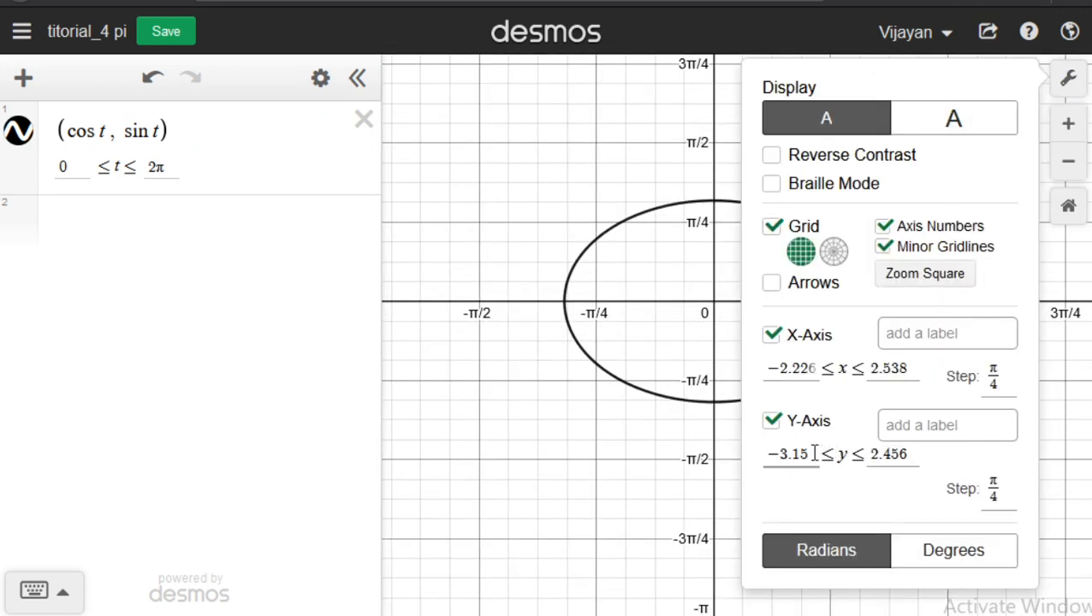
click(666, 430)
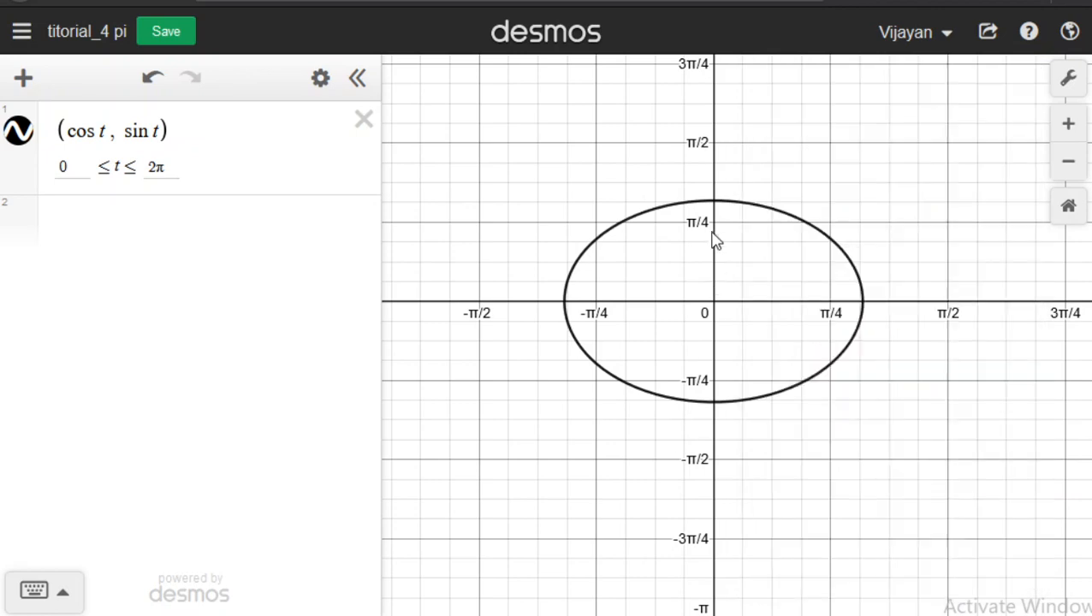
scroll(693, 290, down, 3)
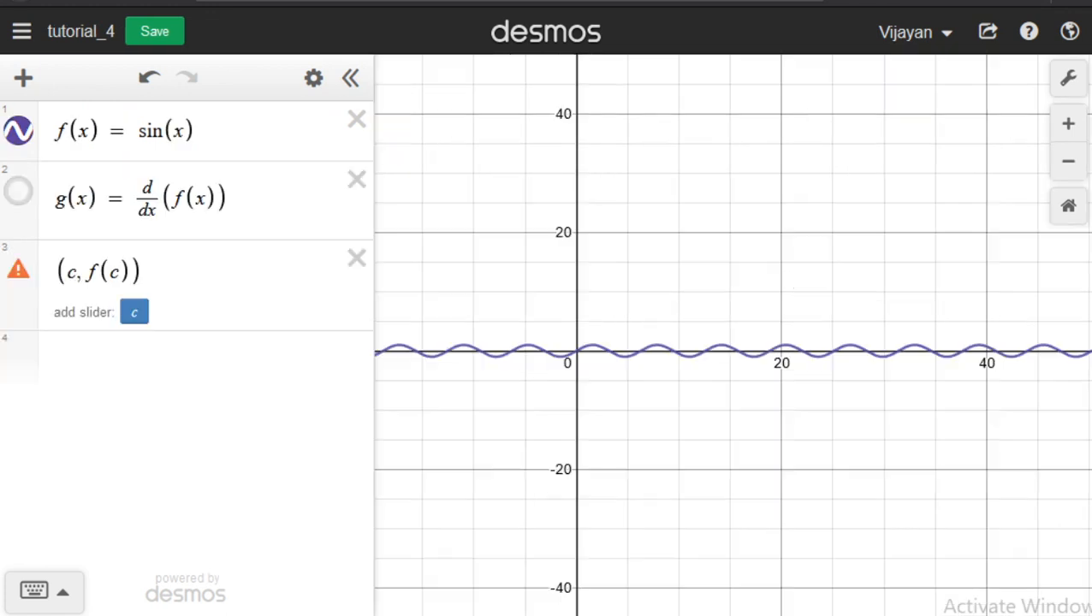
Delete the (c, f(c)), g(x) and f(x) expressions from the tutorial_4 graph.
click(357, 258)
click(356, 178)
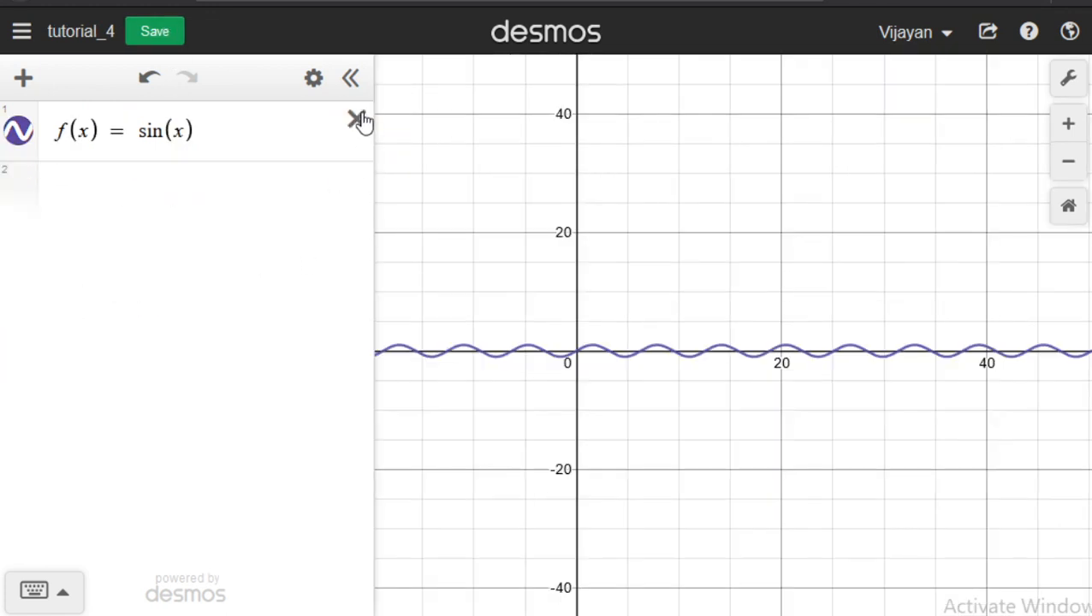
click(357, 120)
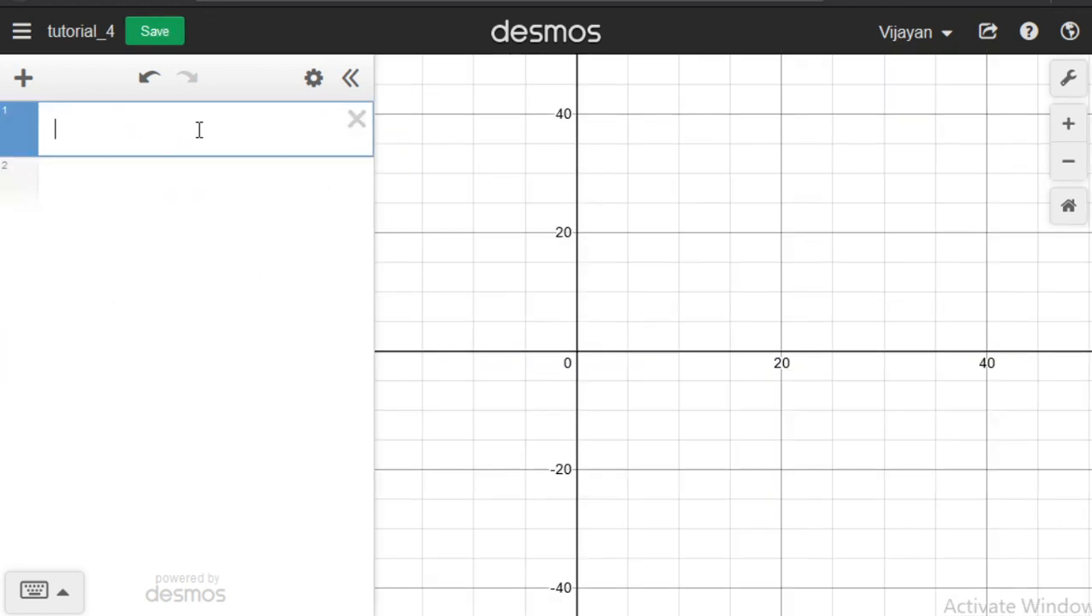
Enter the parametric expression (cos t, sin t) in the emptied tutorial_4 graph.
text(())
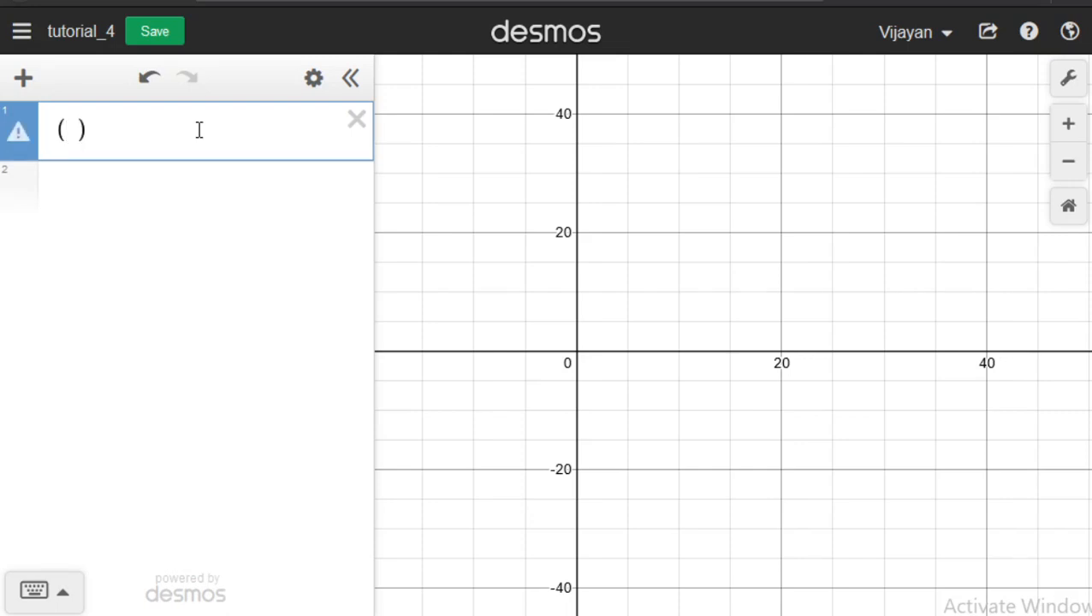
text(cos)
text(t, s)
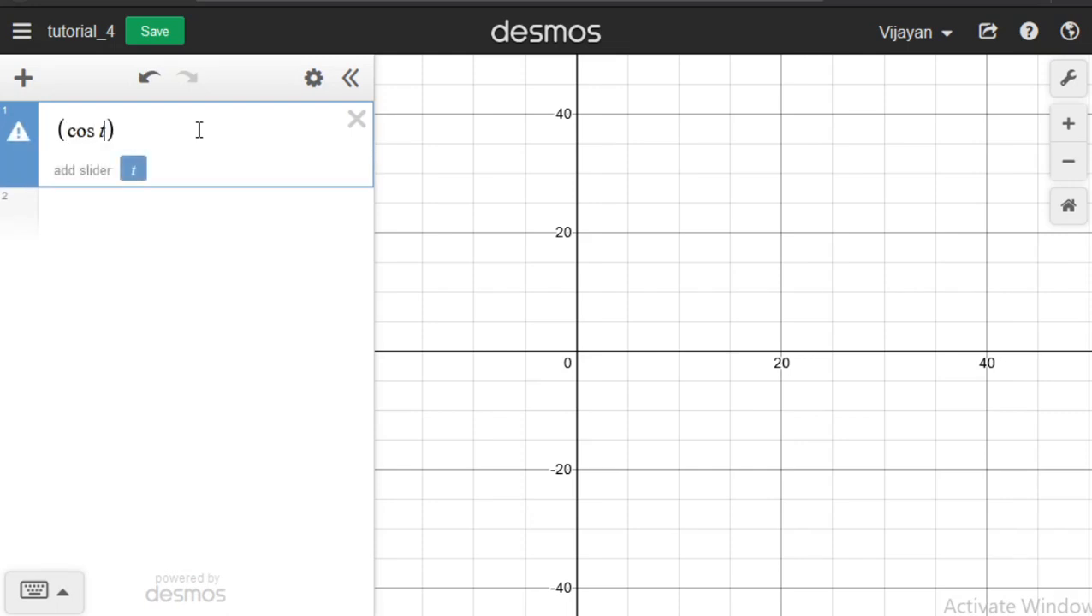
text(in t)
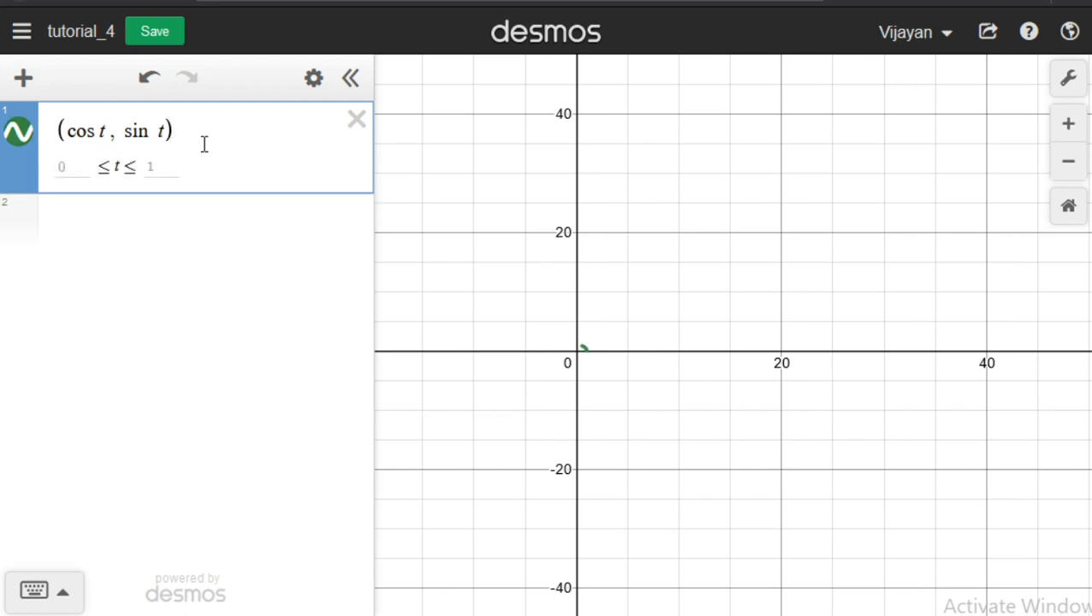
Set the parameter range of the (cos t, sin t) curve from 0 to π and centre the curve in view.
click(83, 166)
text(0)
key(Tab)
text(pi)
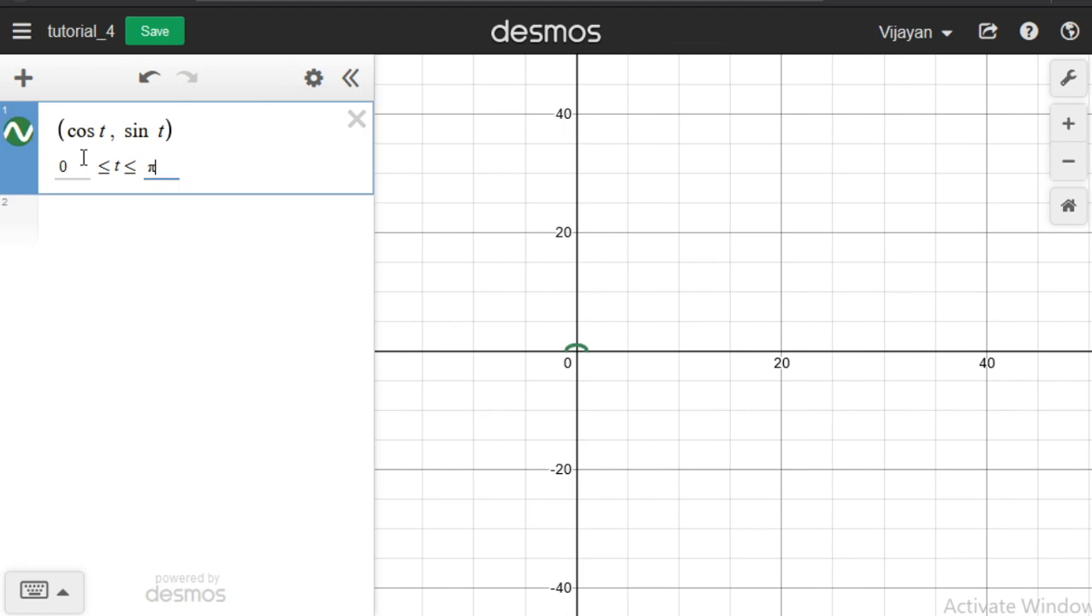
scroll(637, 475, up, 2)
scroll(495, 310, up, 6)
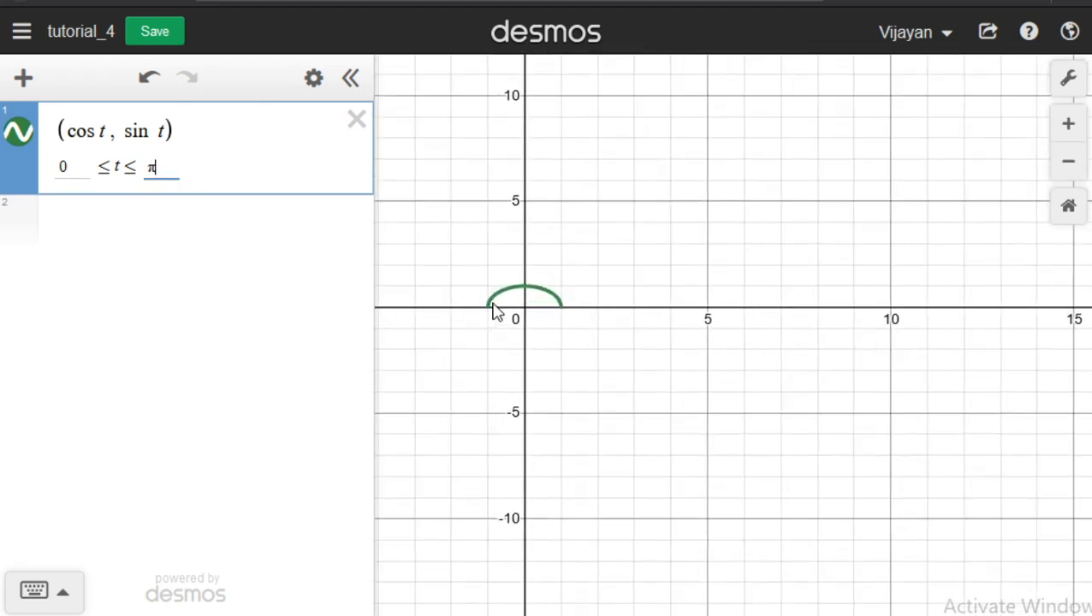
drag(495, 310, 630, 338)
scroll(590, 332, up, 5)
scroll(633, 336, up, 2)
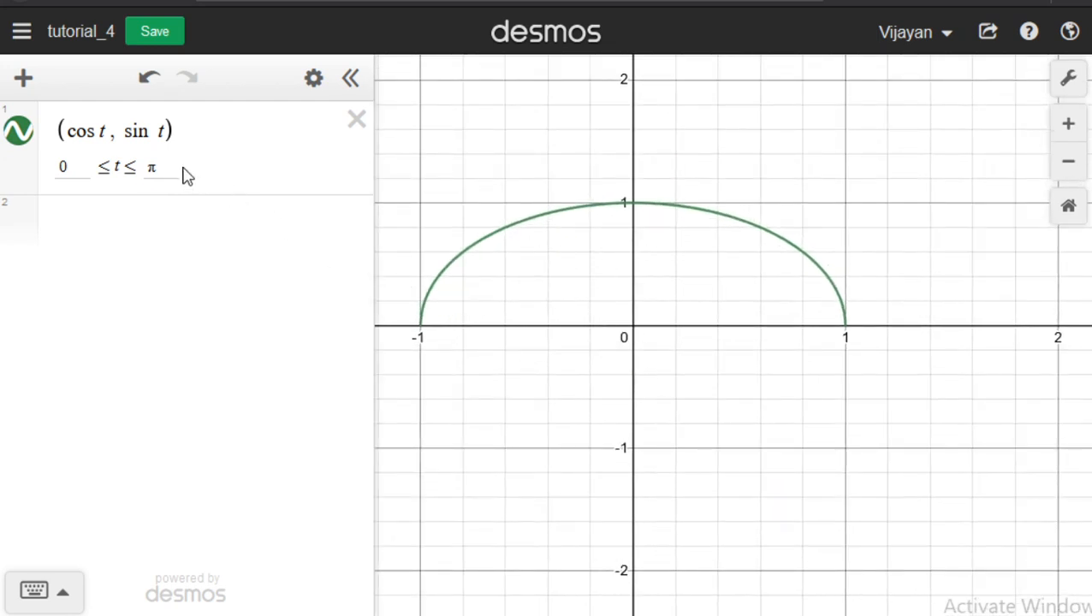
Check the graph's axis settings and extend the curve's upper t limit to 2π.
click(1069, 78)
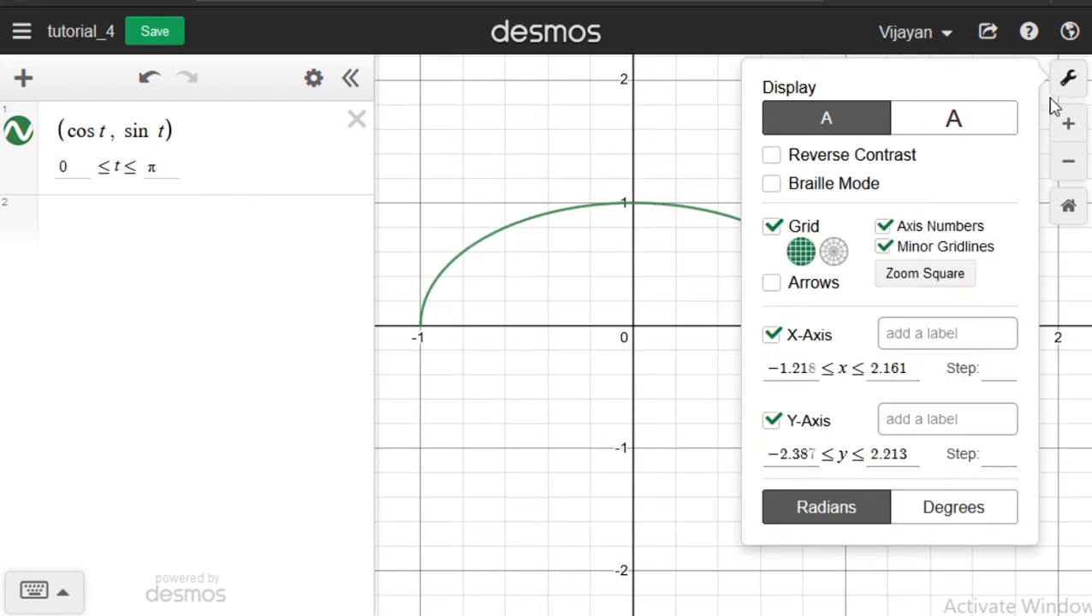
click(630, 272)
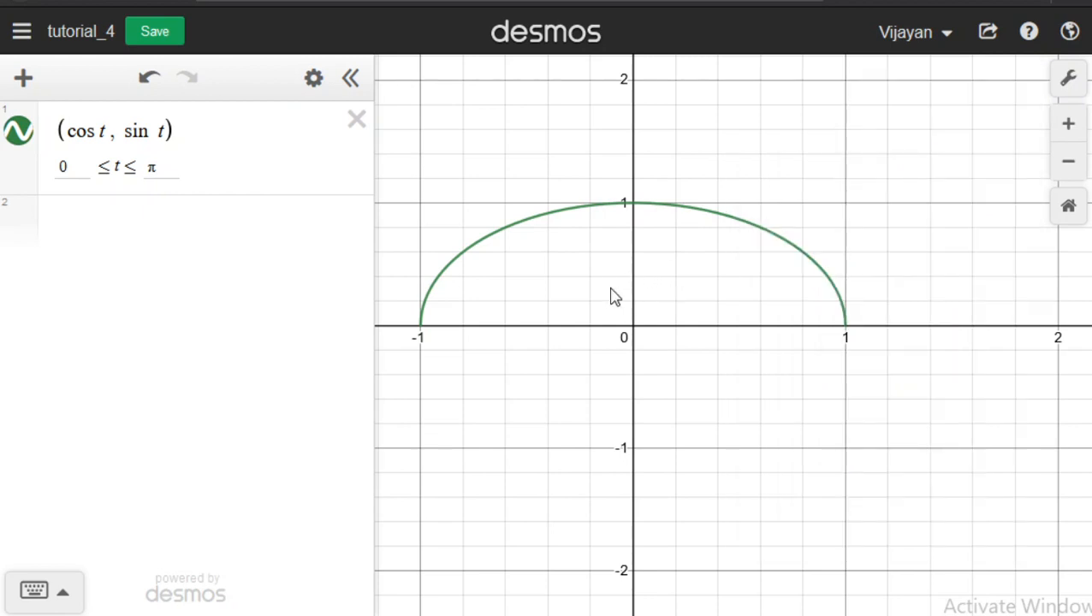
click(149, 168)
text(2)
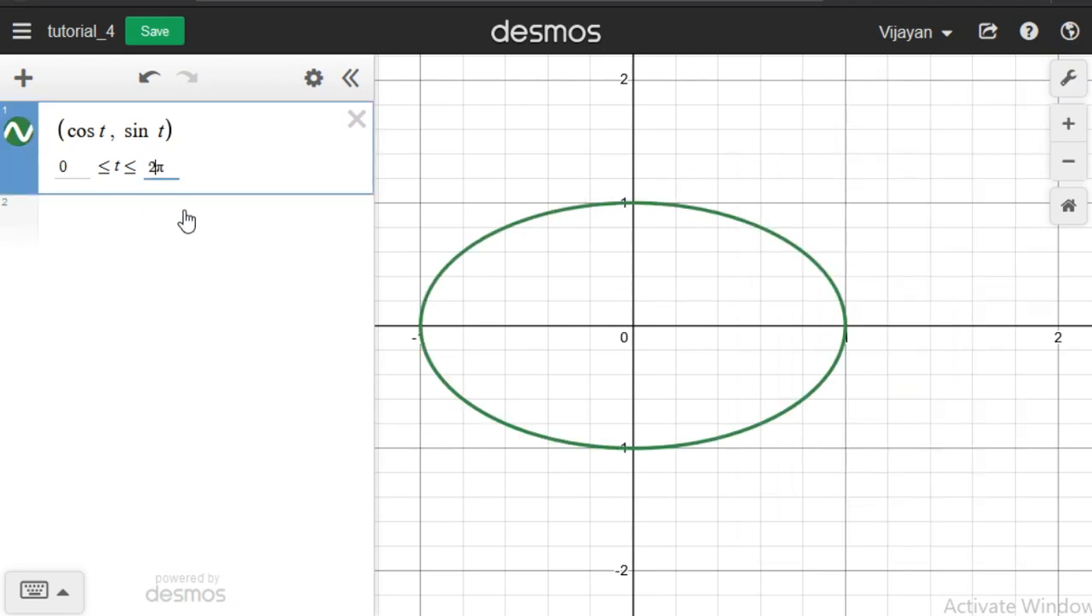
Create a new blank graph and enter the parametric expression (cos t, sin t) in it.
click(14, 33)
click(74, 84)
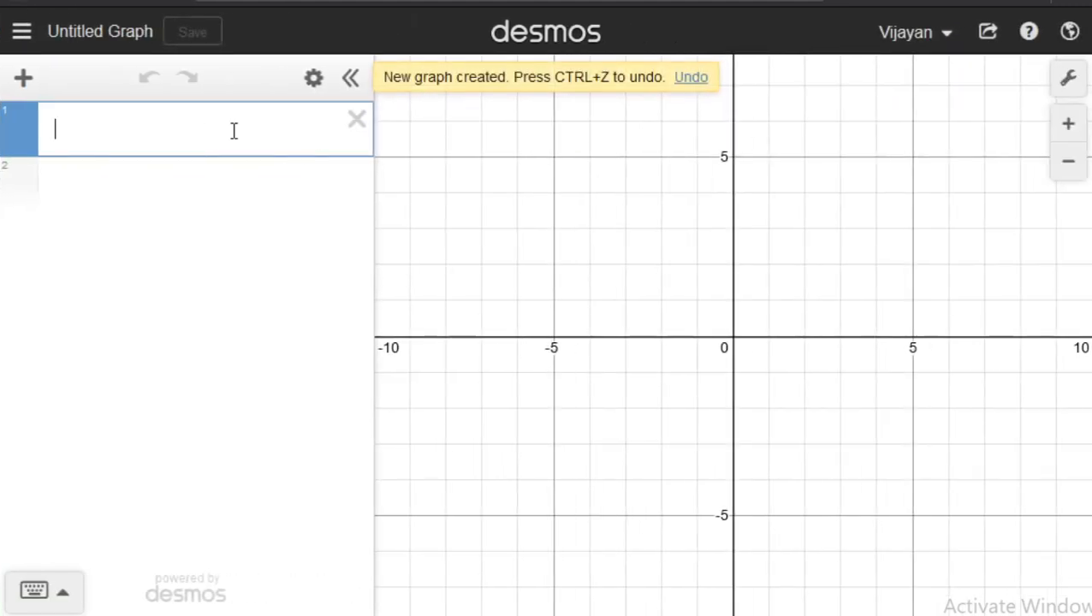
text(()
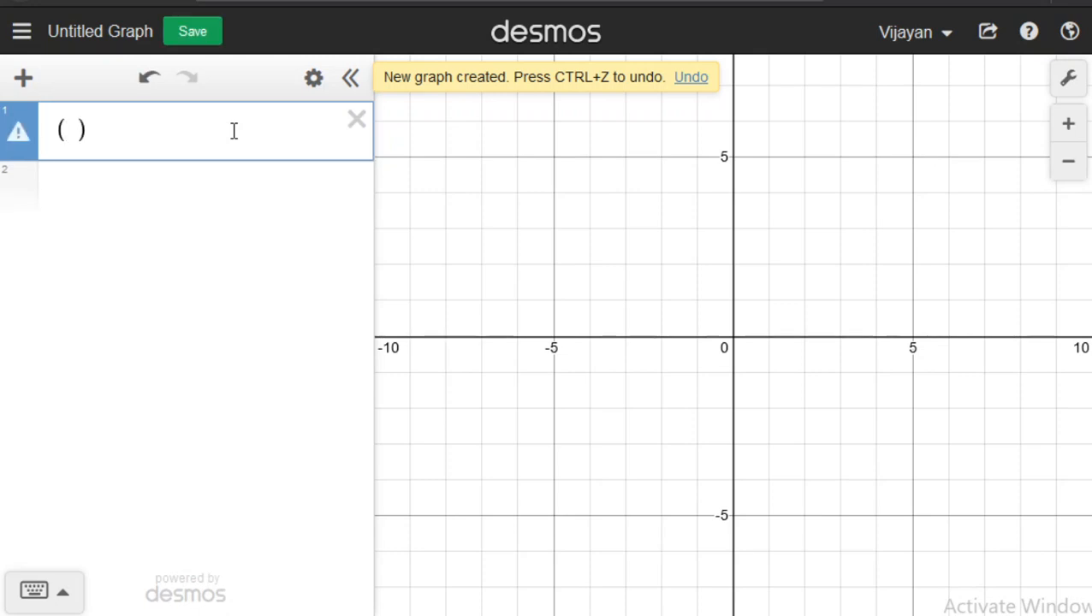
text(cos t)
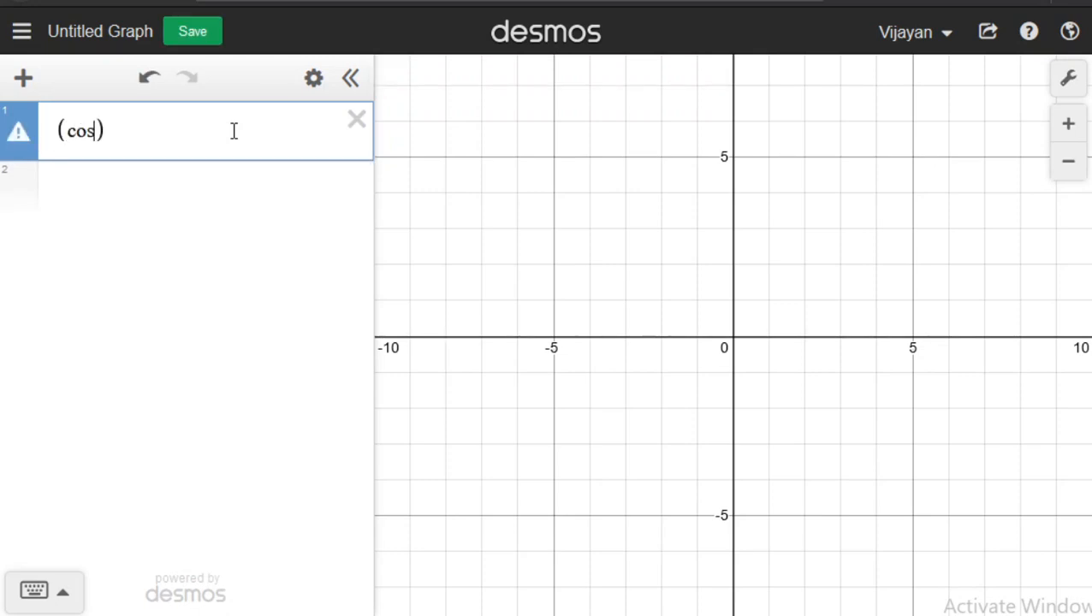
text(, sin t)
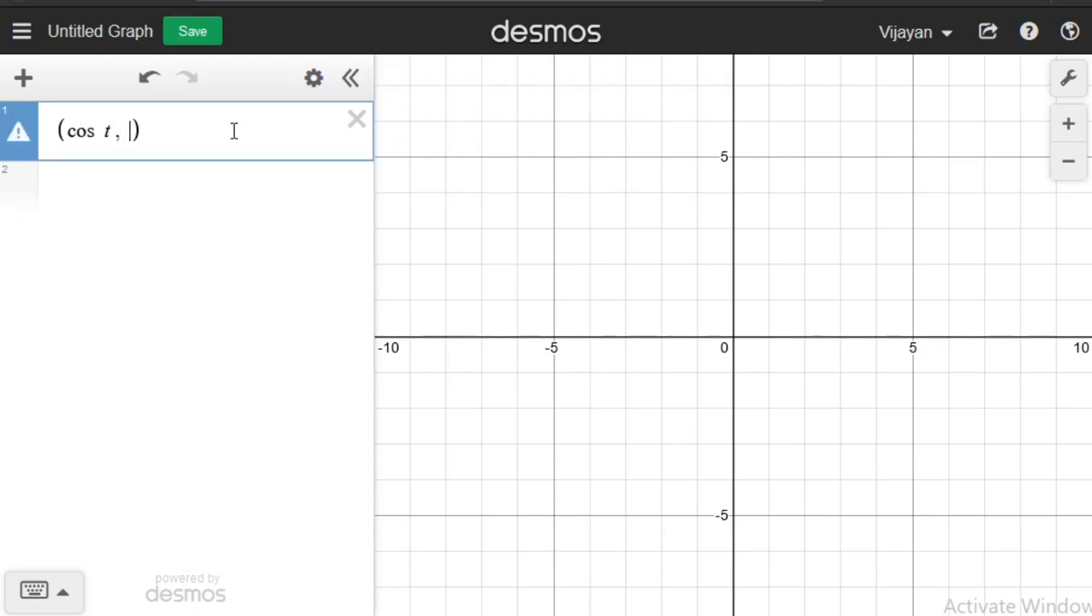
key(Return)
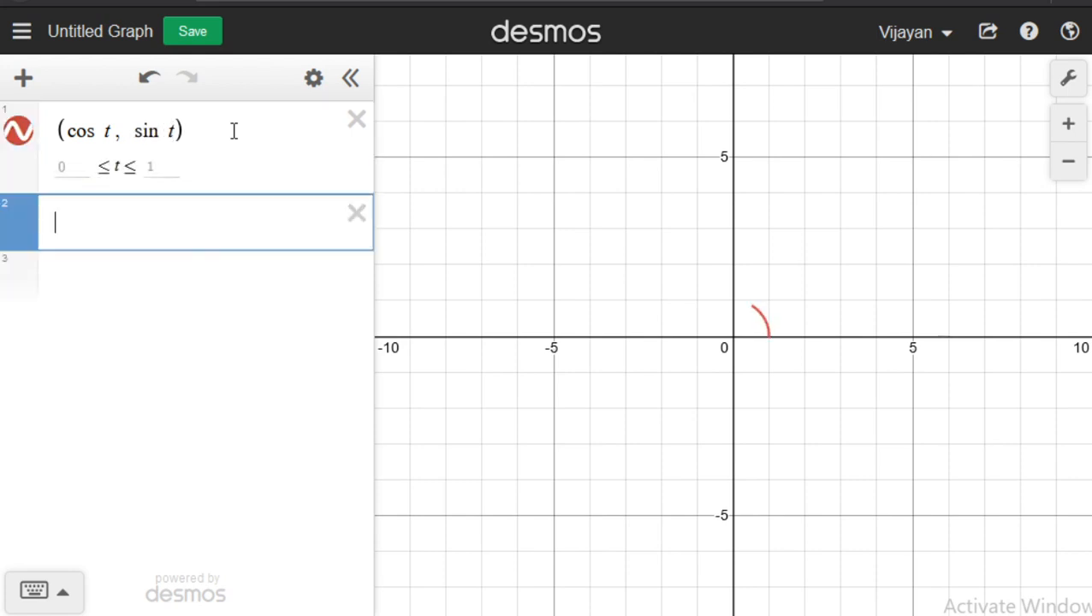
Limit t to the range 0 to π for the (cos t, sin t) curve in the new graph.
click(234, 130)
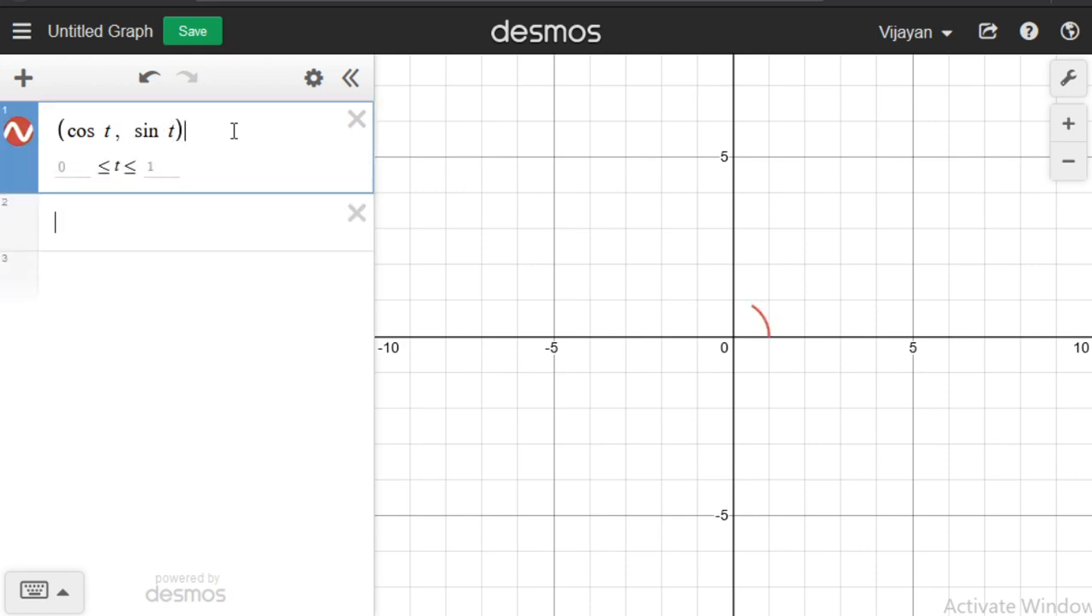
click(76, 162)
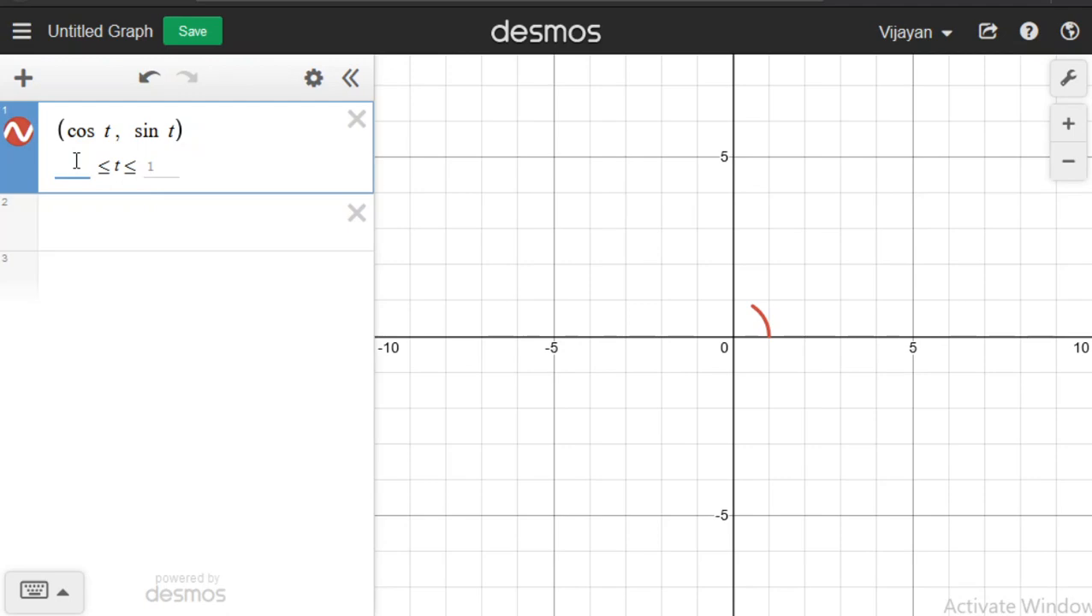
text(0)
key(Tab)
text(pi)
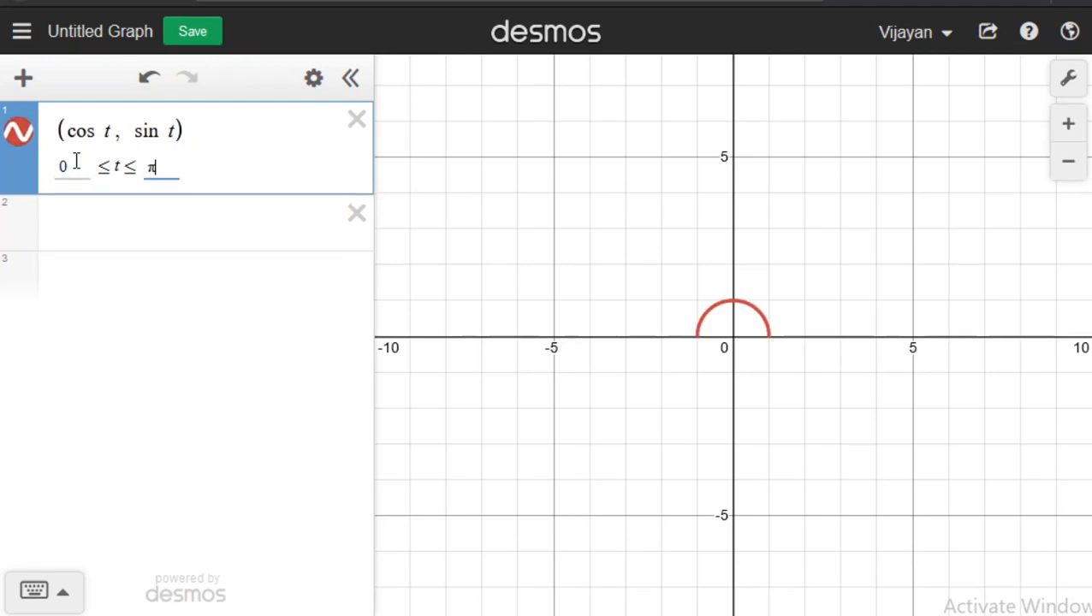
scroll(753, 348, up, 5)
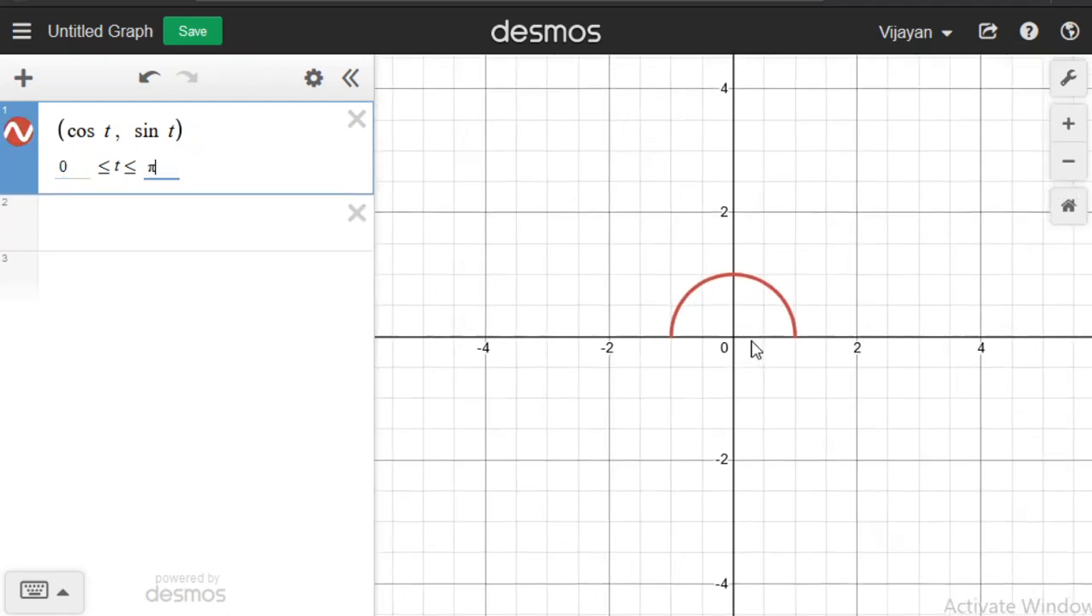
scroll(753, 348, up, 3)
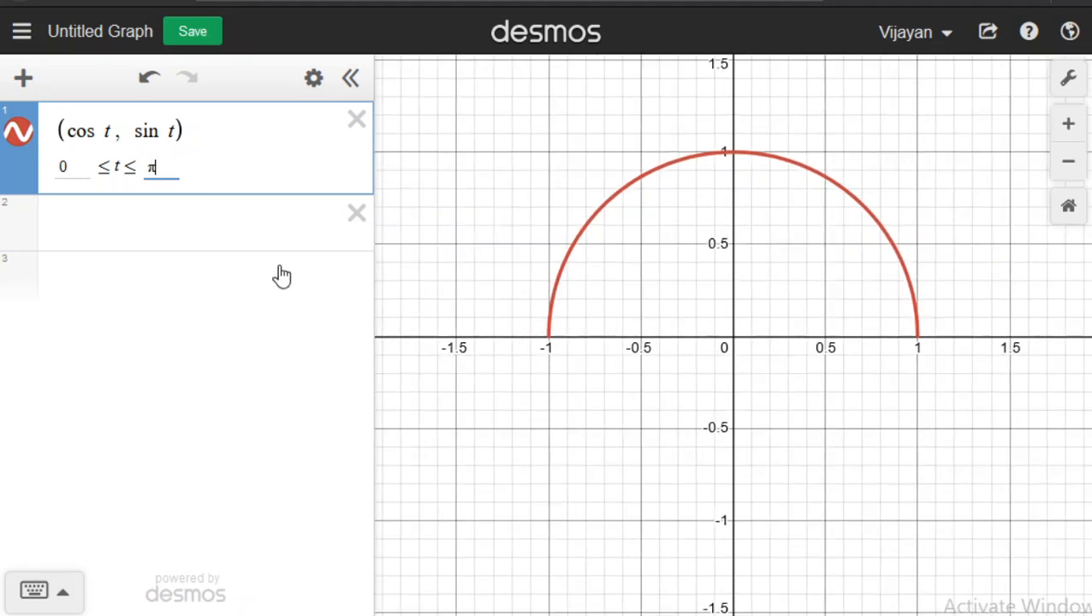
Set the upper t limit of the (cos t, sin t) curve to 2π.
click(152, 168)
text(2)
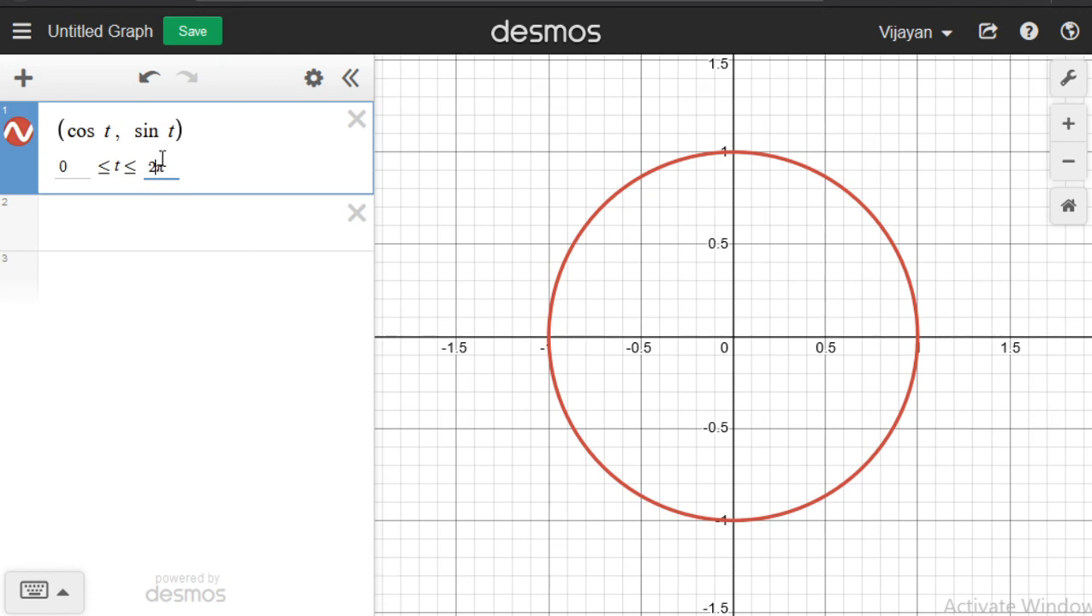
key(BackSpace)
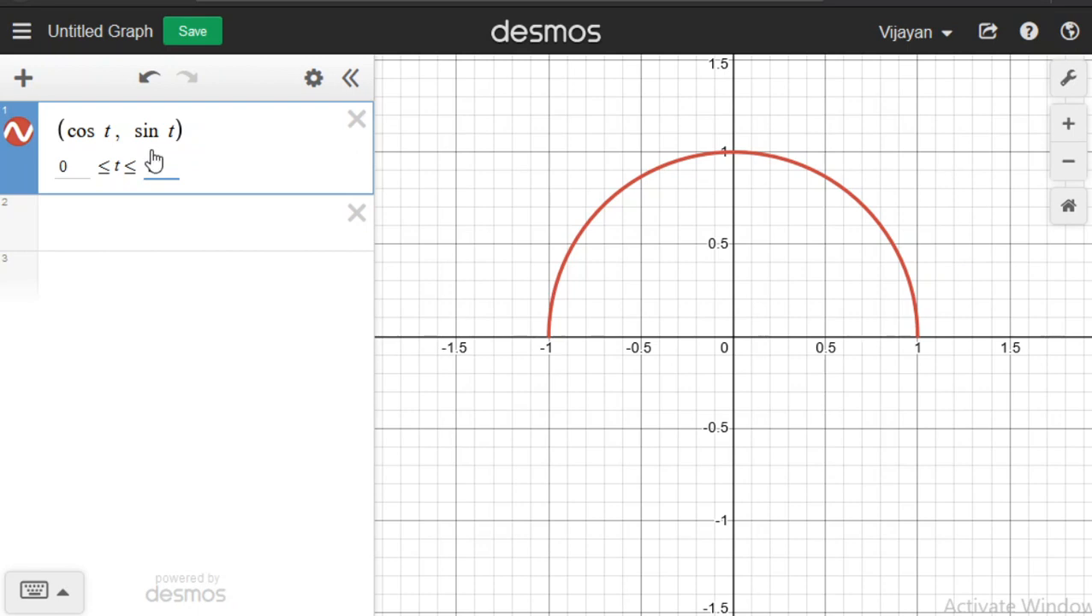
text(2π)
Add (4 sin 4t, 3 sin 3t) as a second parametric expression below the circle.
click(152, 220)
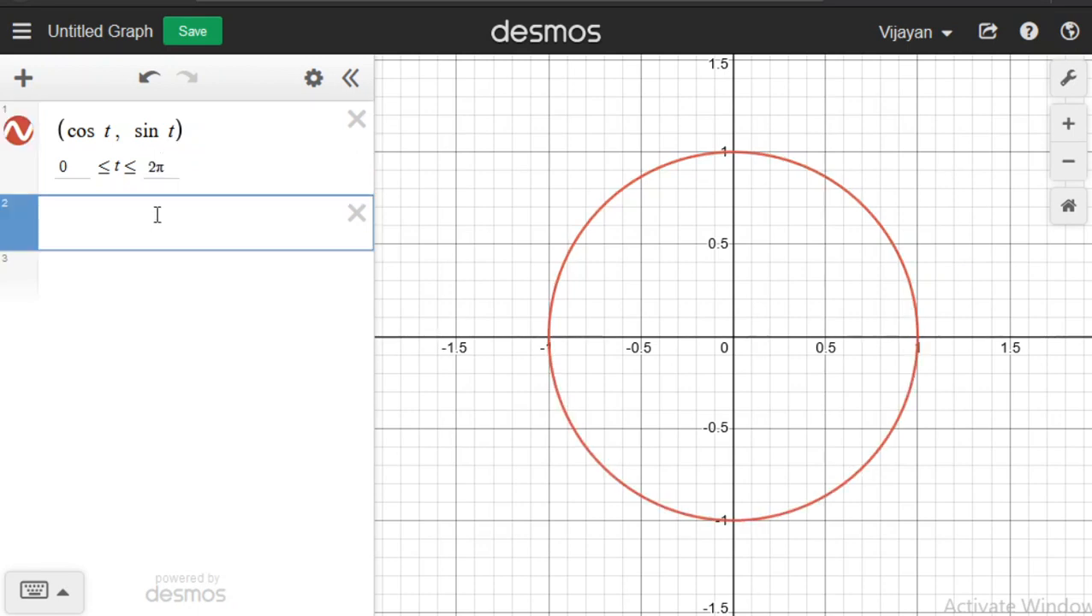
text(()
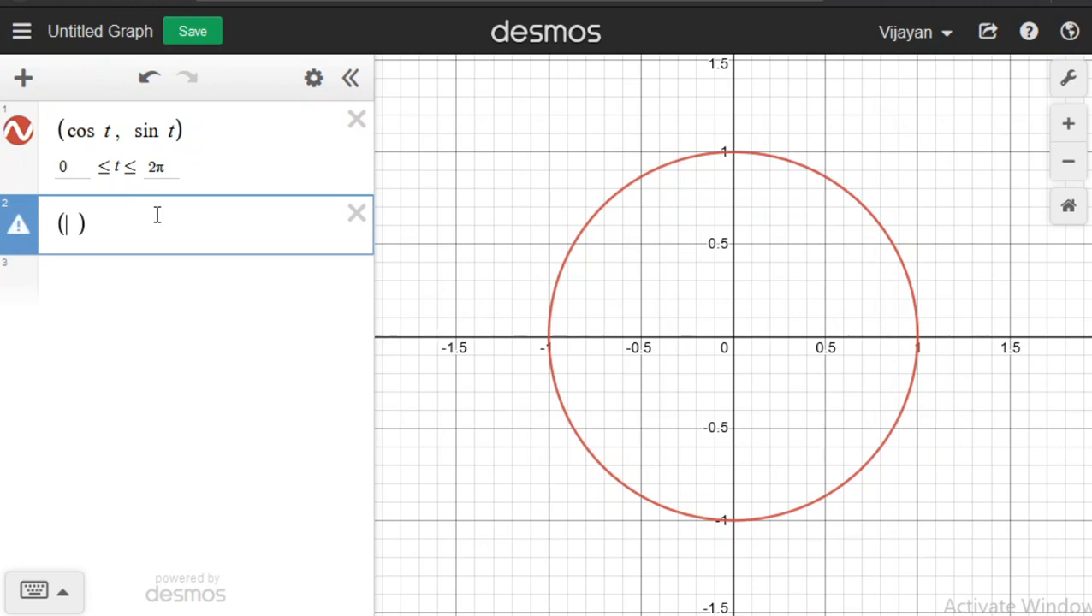
text(4 )
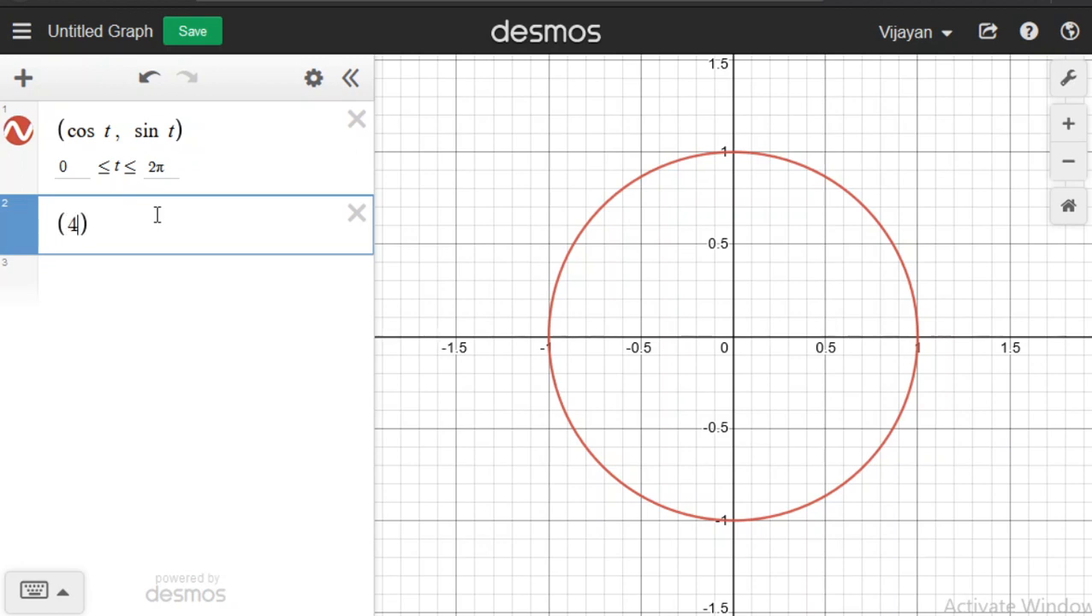
text(sin 4)
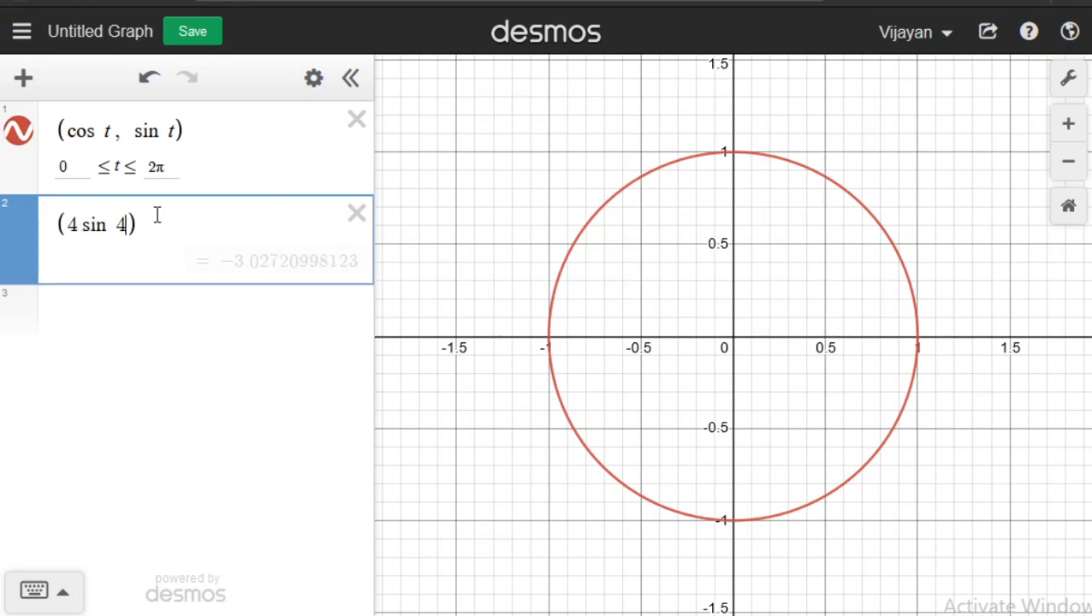
text(t, )
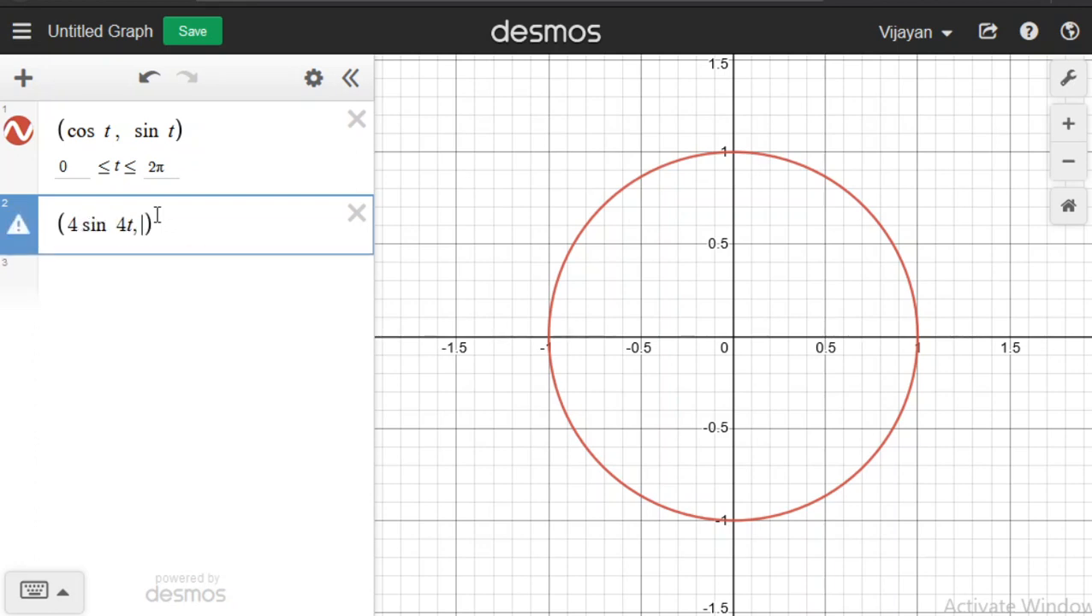
text(3 sin )
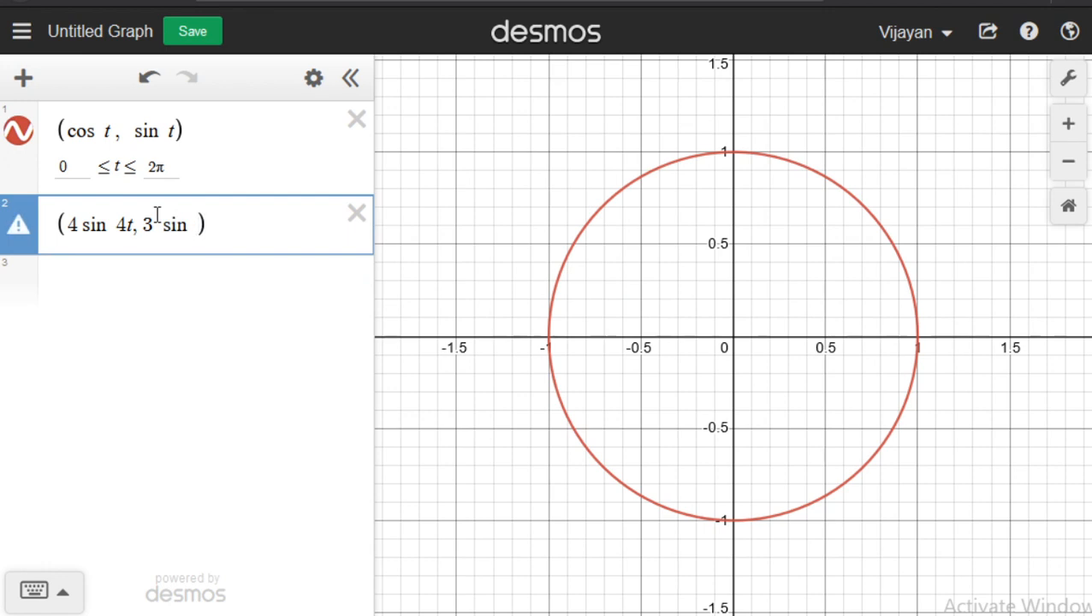
text(3t)
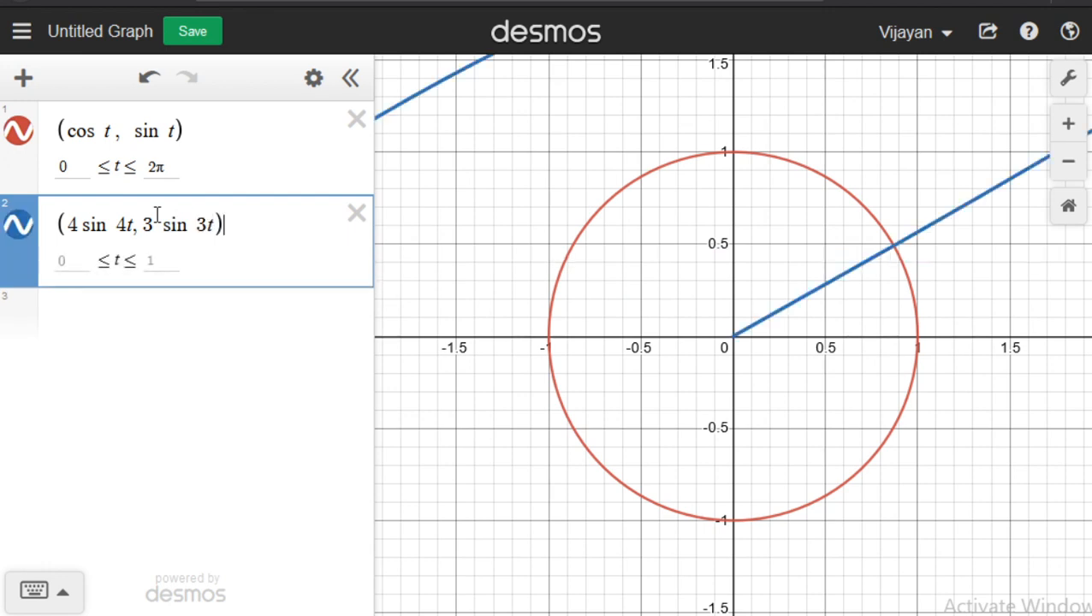
Limit t to the range 0 to 2π for the (4 sin 4t, 3 sin 3t) curve.
click(85, 255)
text(0)
click(171, 255)
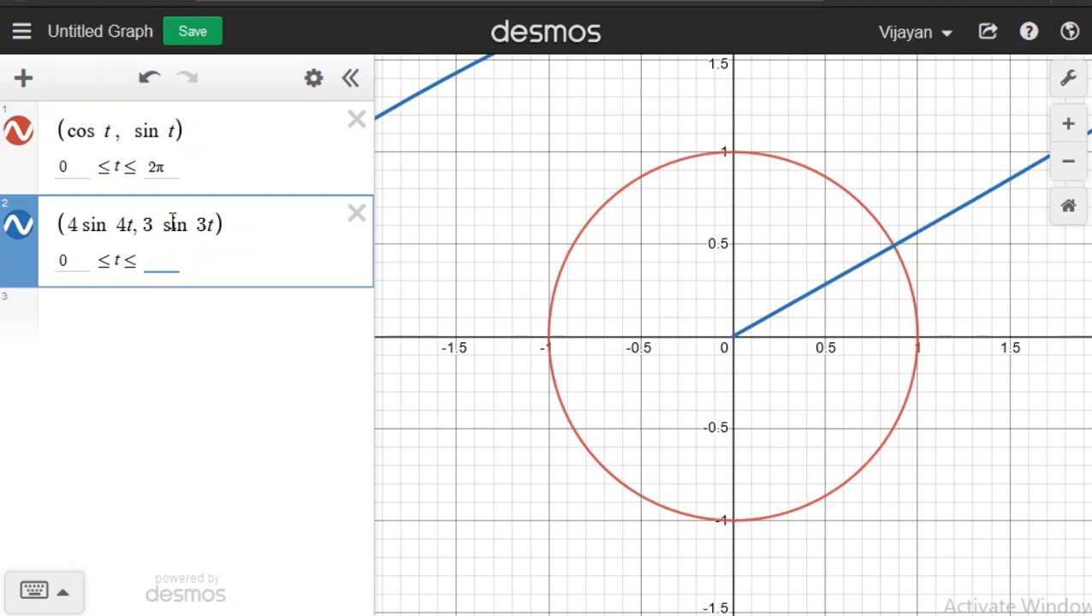
text(2pi)
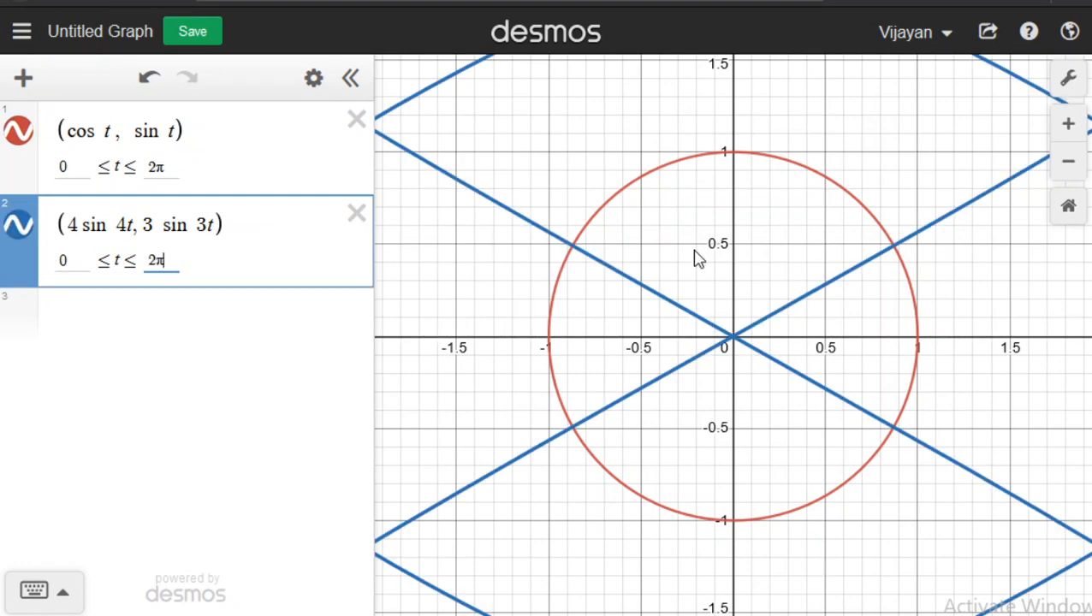
scroll(694, 258, down, 2)
scroll(694, 259, down, 5)
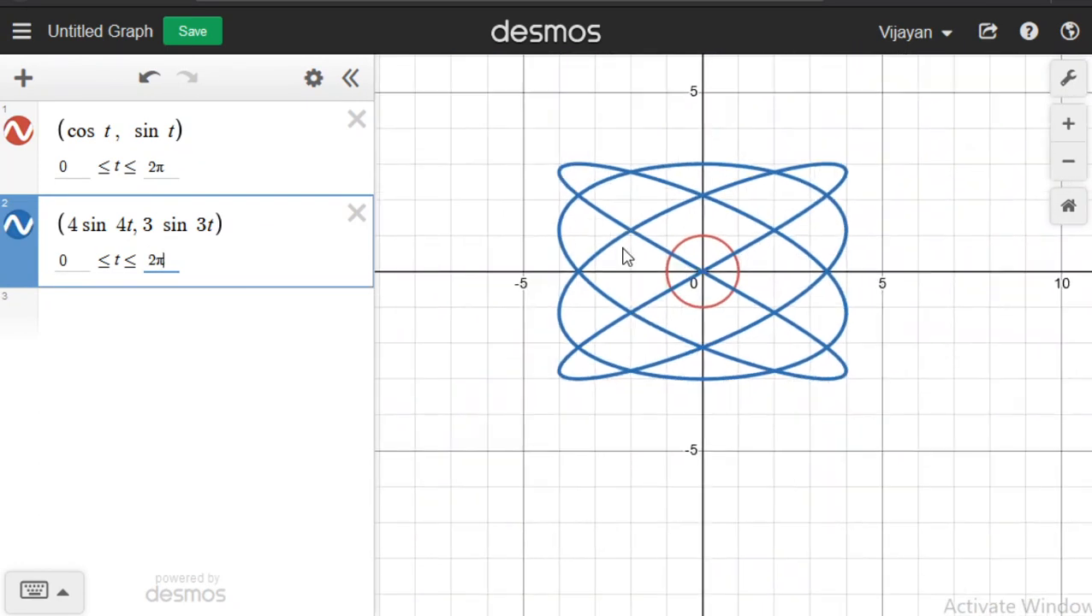
scroll(698, 325, up, 2)
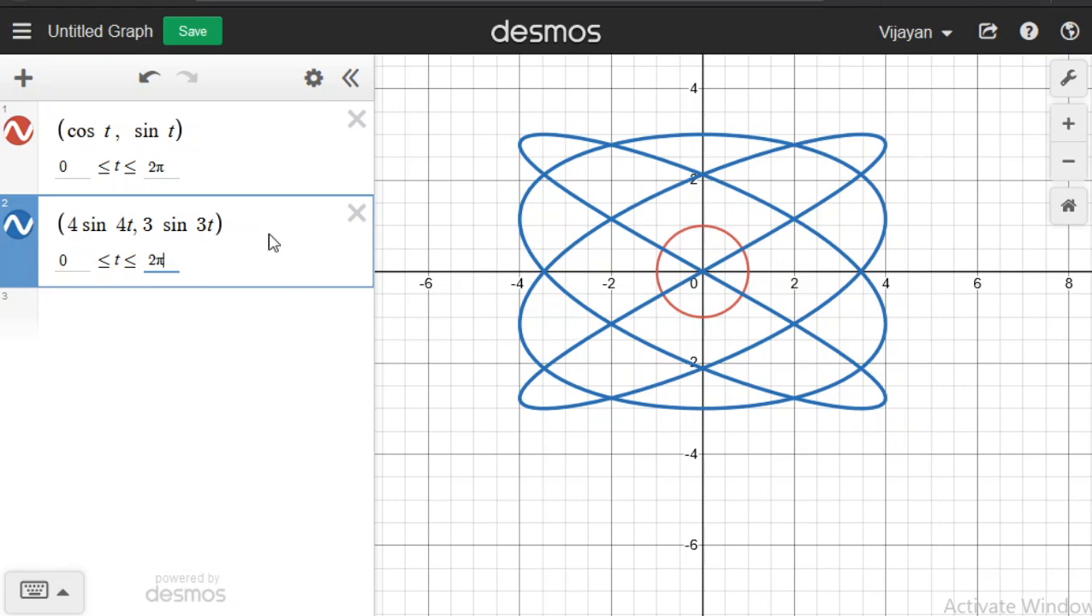
Delete both parametric expressions and switch the graph to a polar grid.
click(356, 213)
click(335, 125)
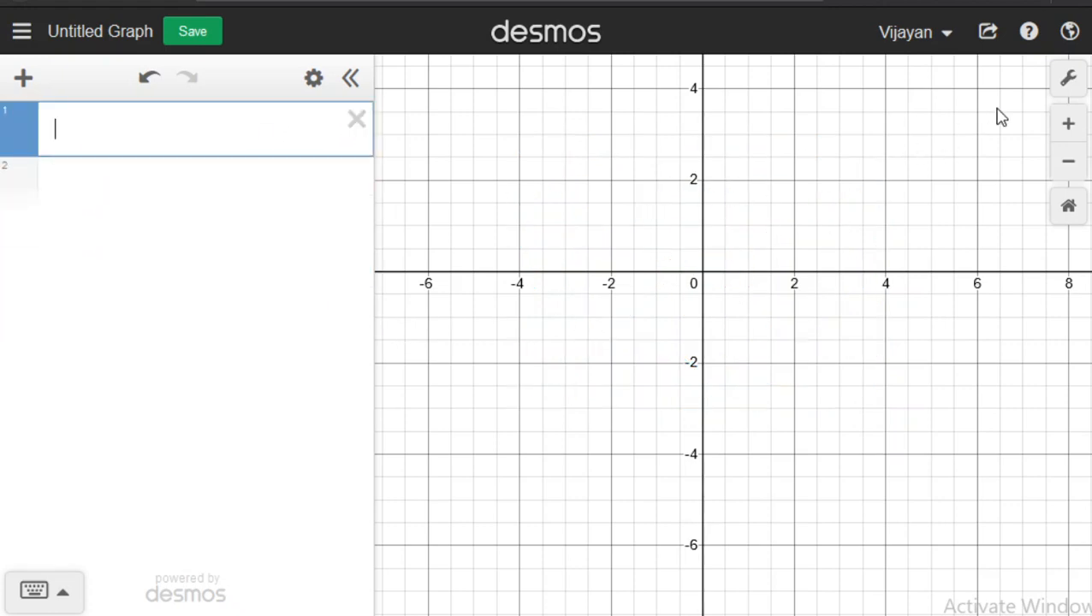
click(1067, 79)
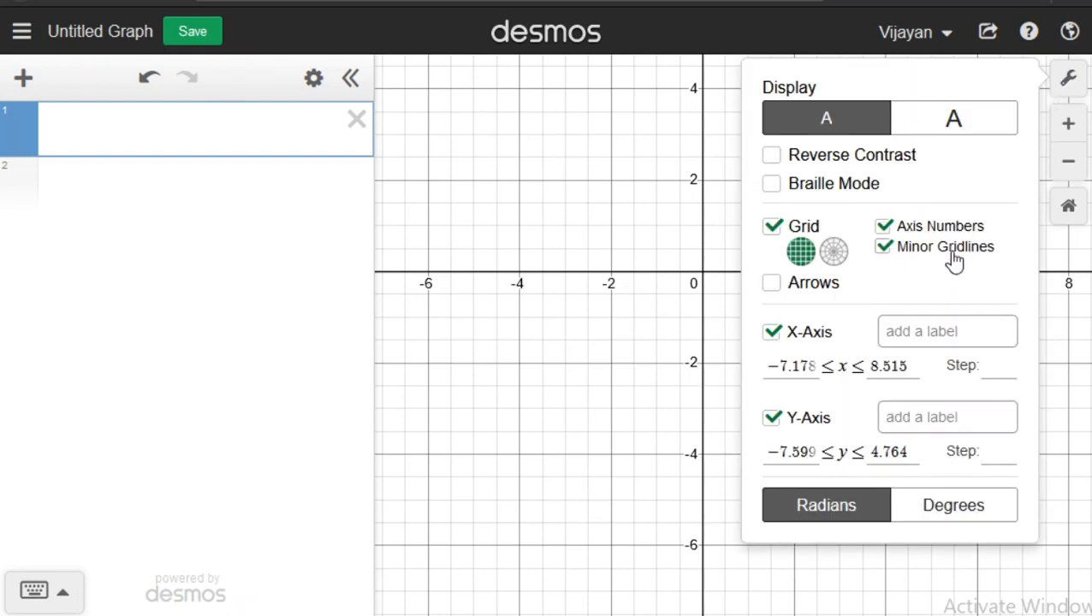
click(834, 251)
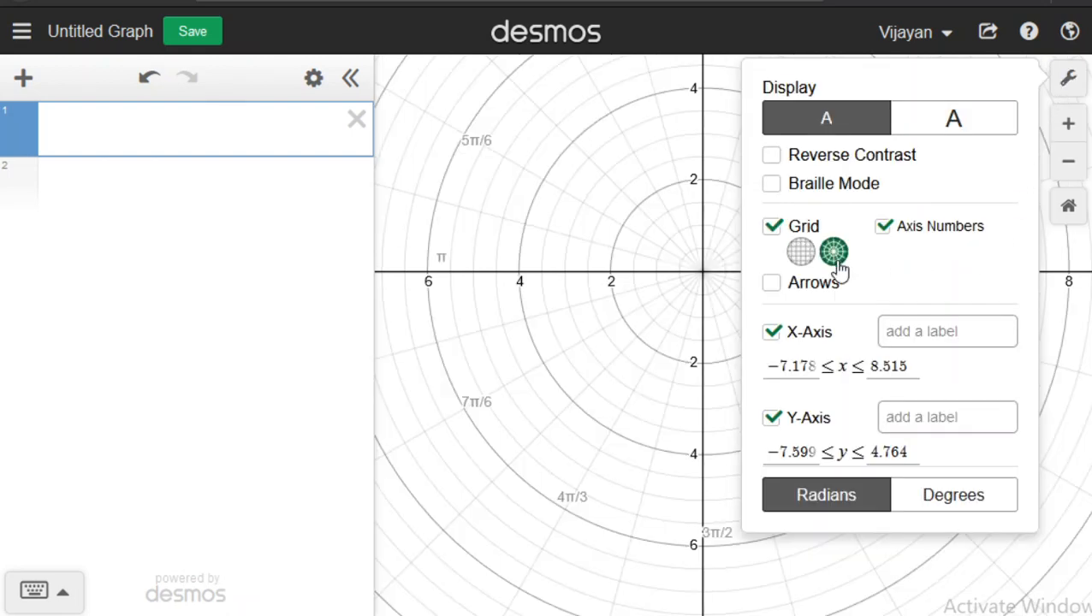
click(674, 213)
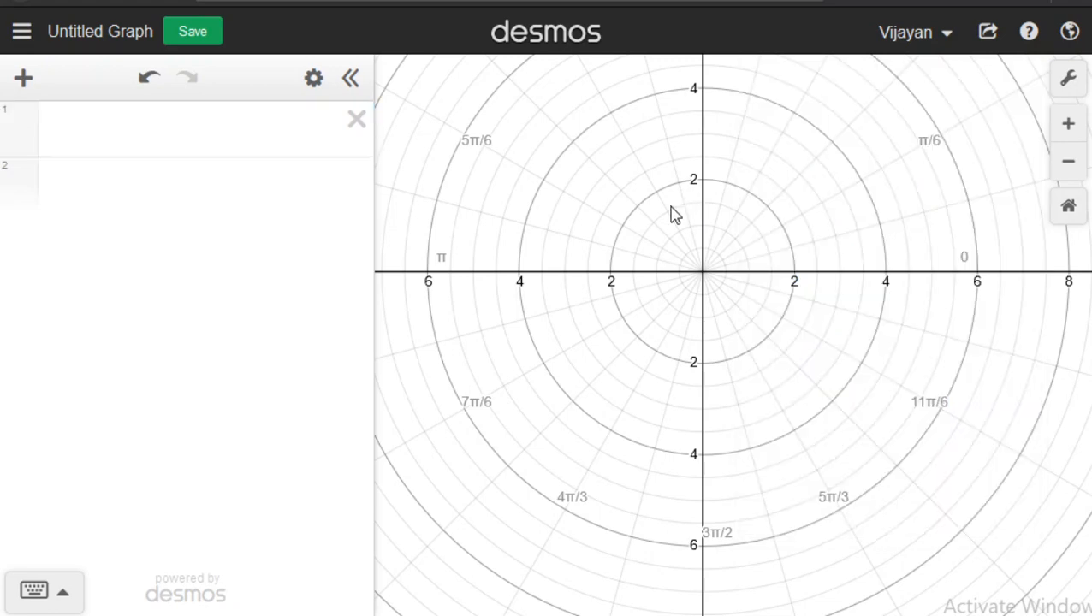
Enter the polar equation r = 3 and adjust its slider to 1.8.
click(208, 139)
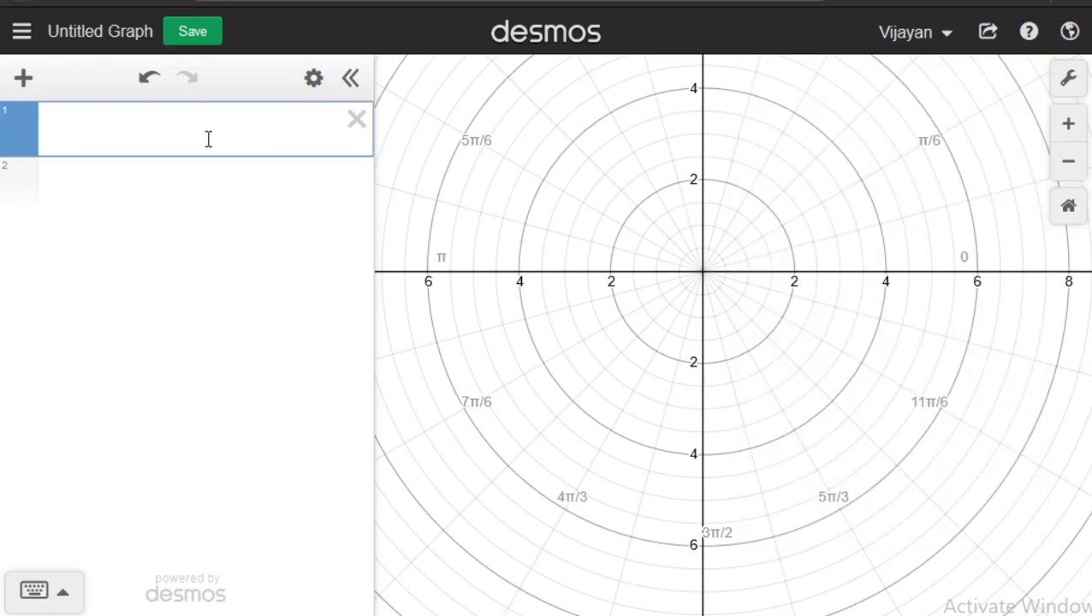
text(r = 3)
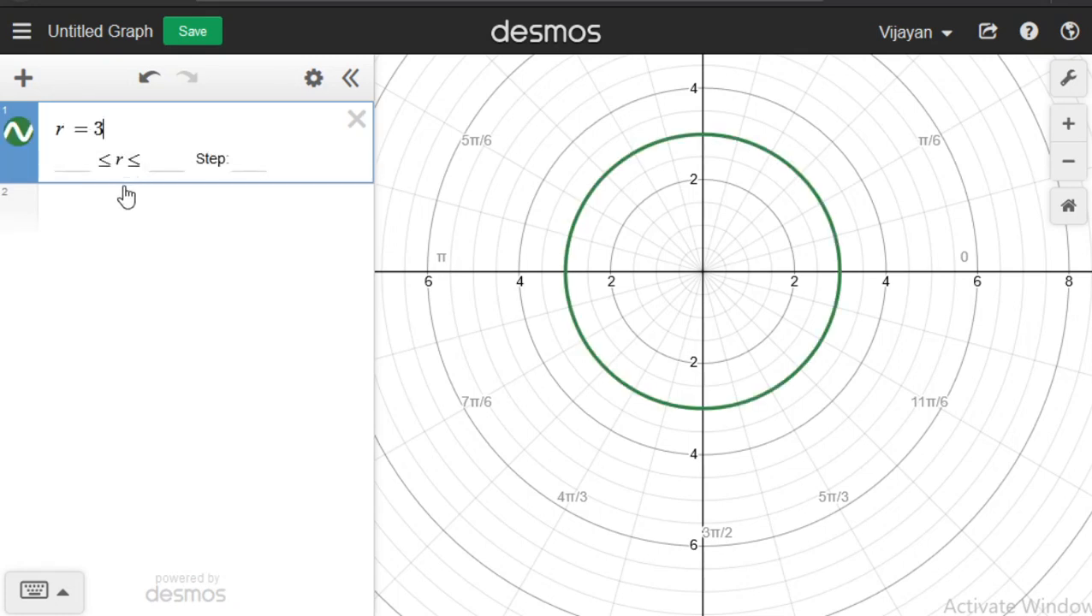
key(Return)
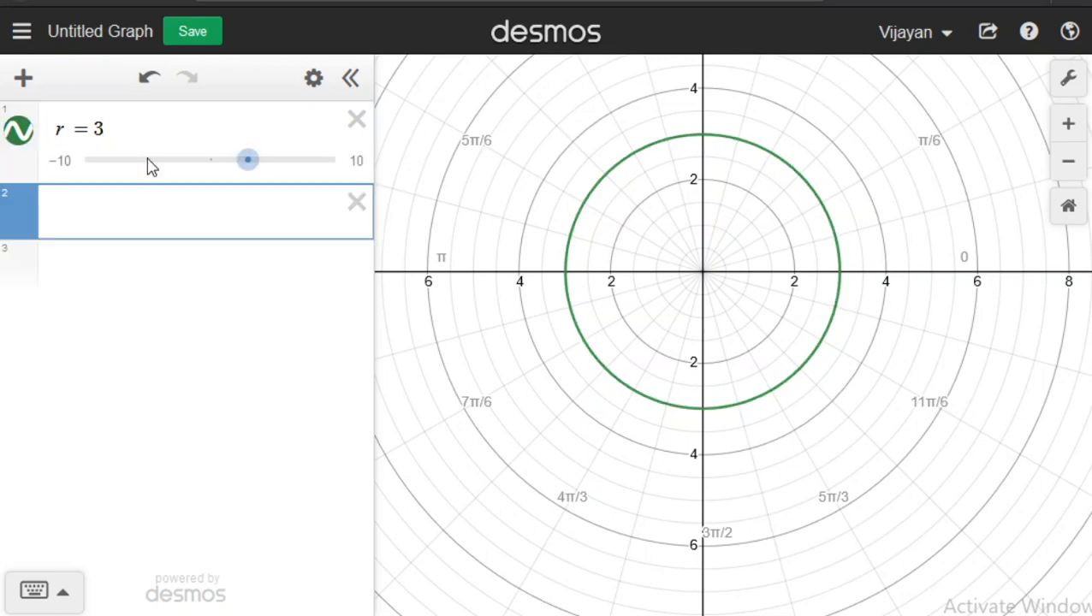
mouse_move(241, 164)
mouse_down()
mouse_move(293, 170)
mouse_move(173, 158)
mouse_move(232, 158)
mouse_up()
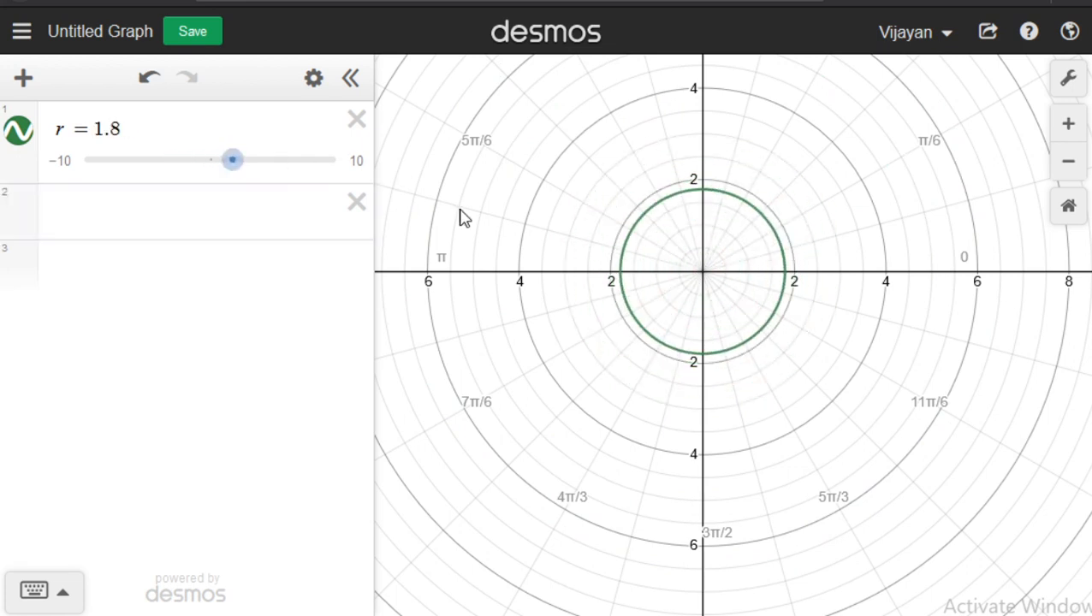
scroll(684, 248, down, 1)
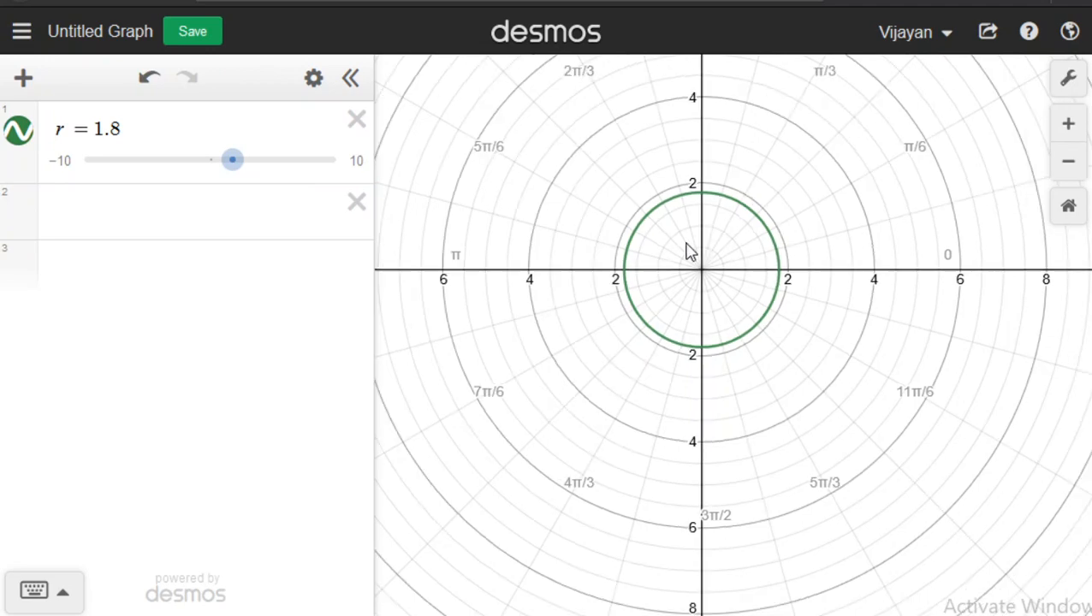
scroll(629, 249, down, 4)
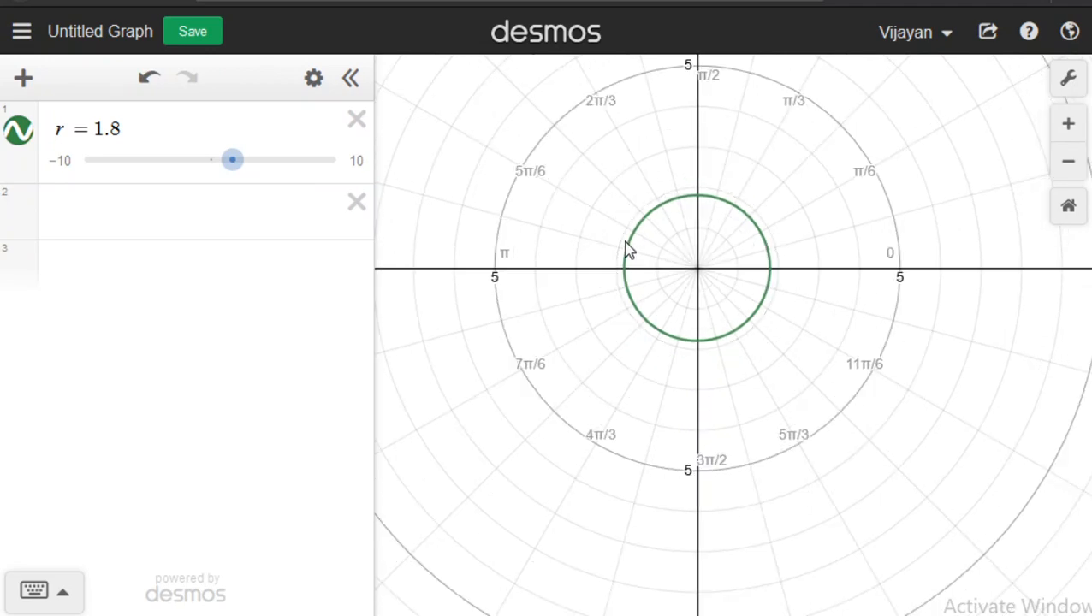
scroll(746, 272, down, 1)
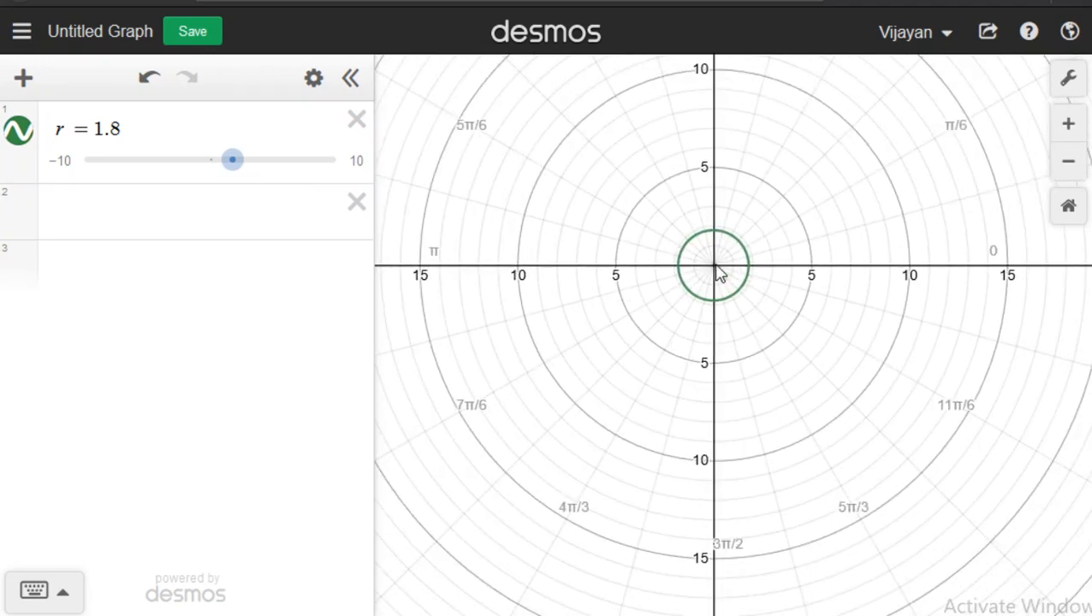
Add the polar curve r = 2 cos(θ) + 1 below the circle's equation.
click(210, 209)
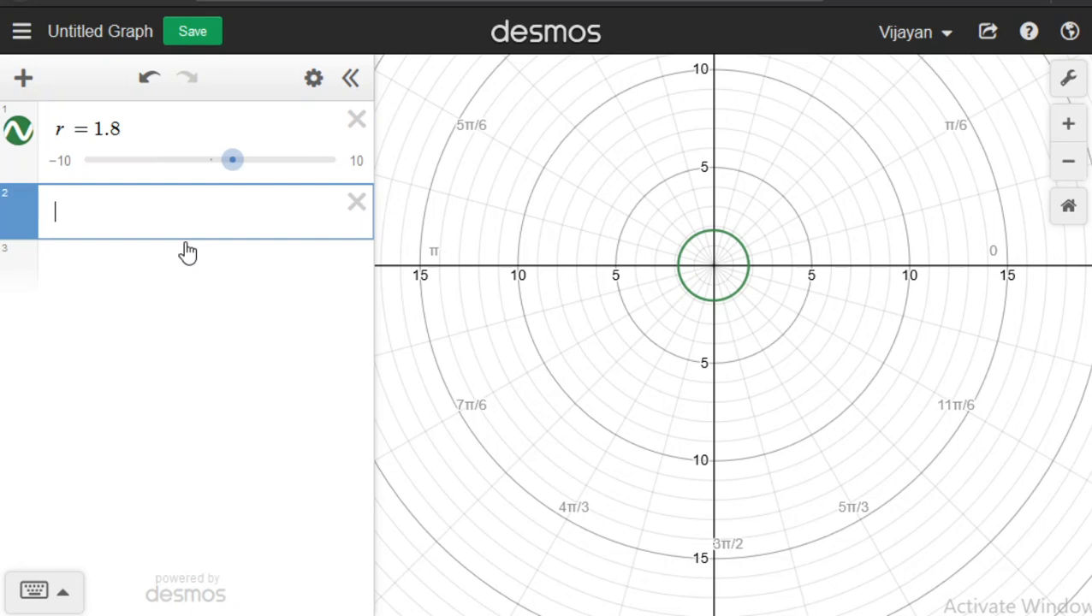
text(r=)
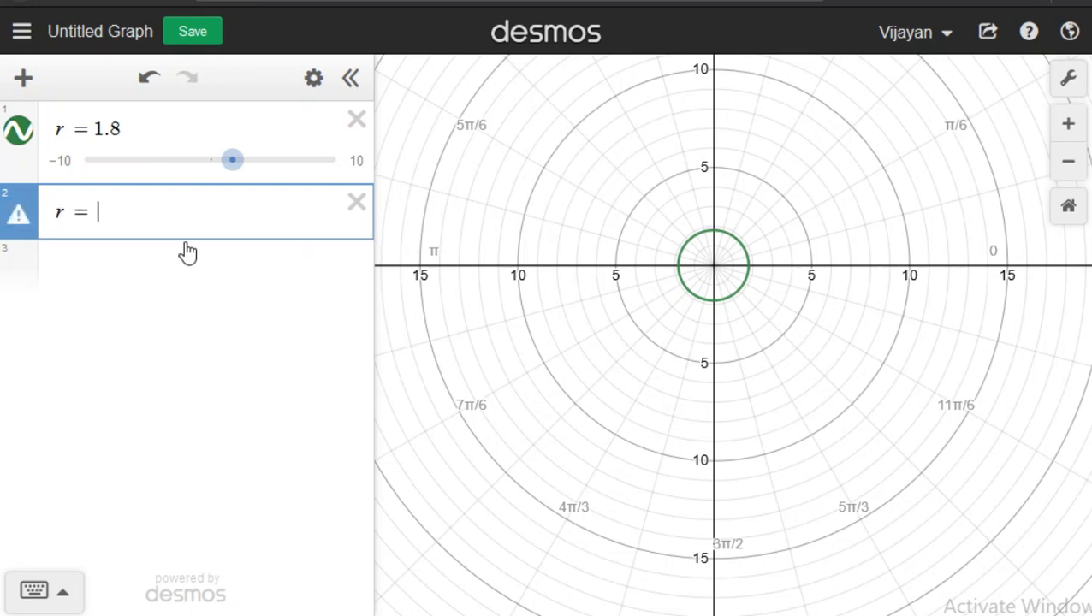
text(2)
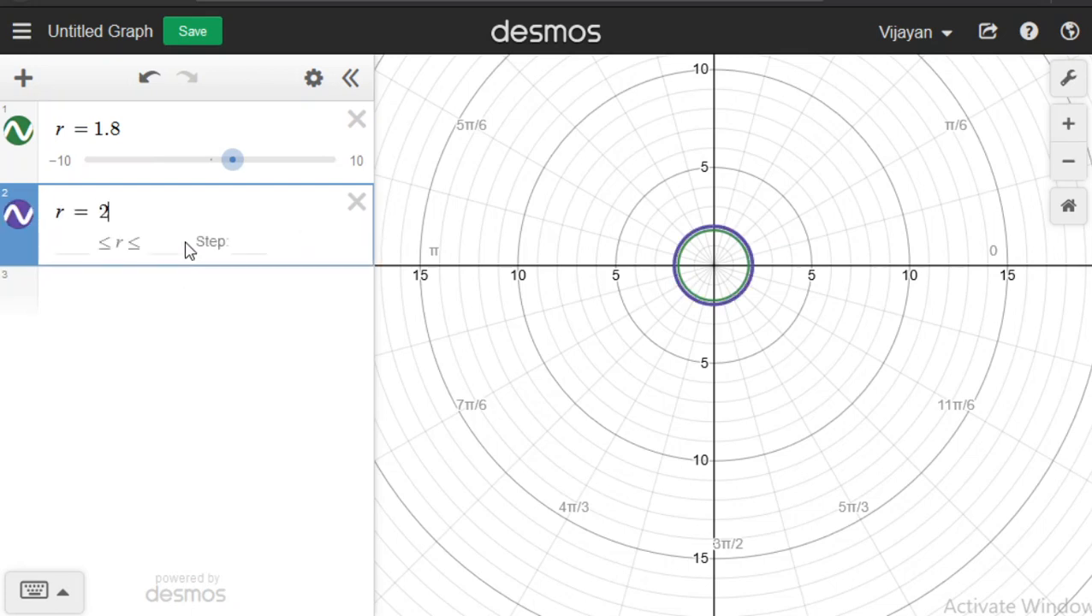
text(cos)
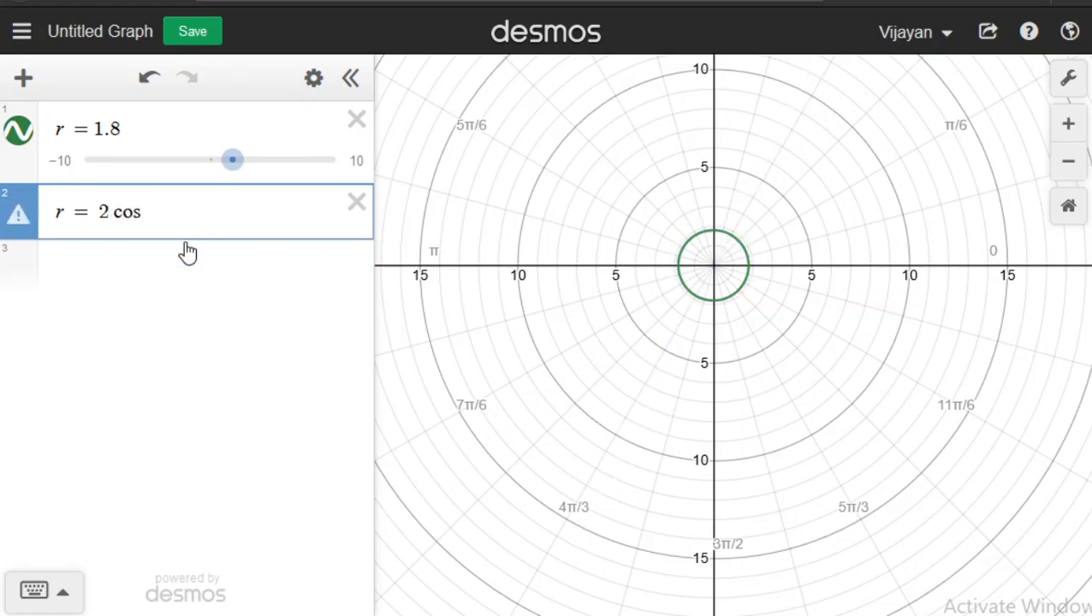
text((theta)
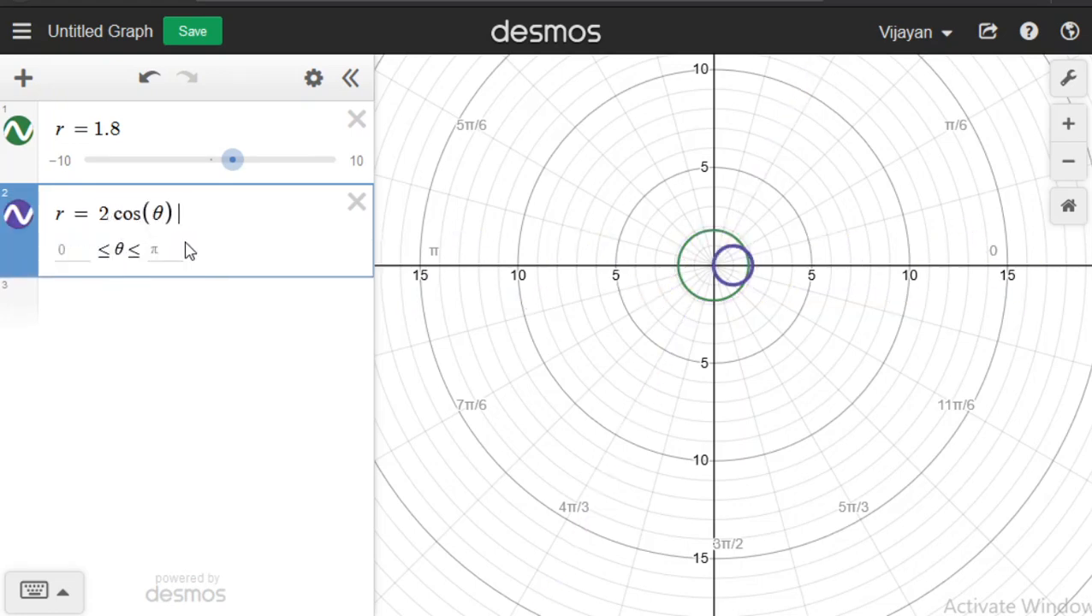
text(+1)
key(Return)
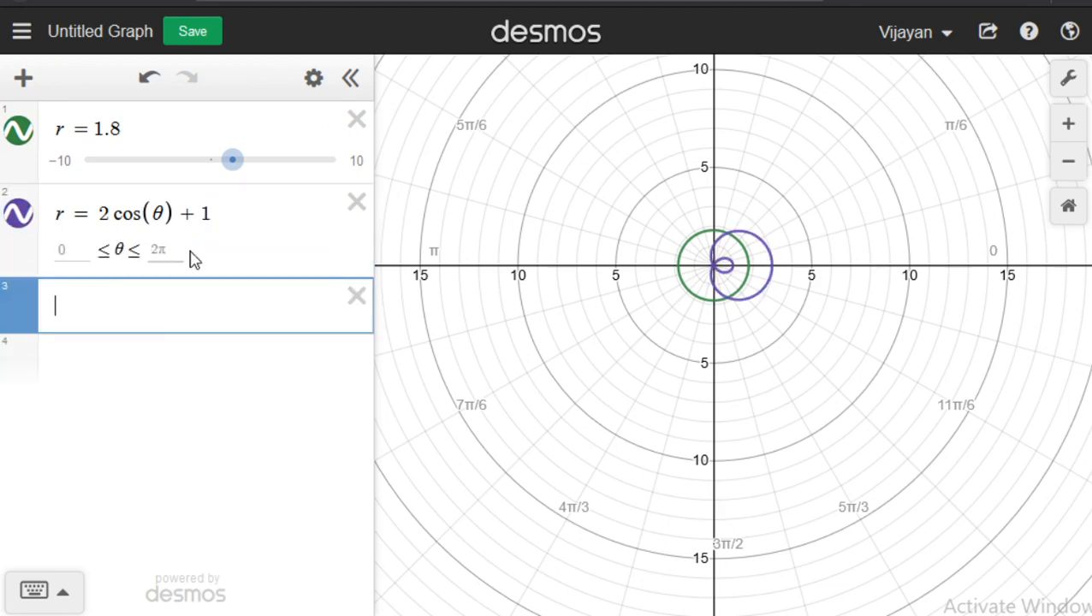
scroll(728, 254, up, 5)
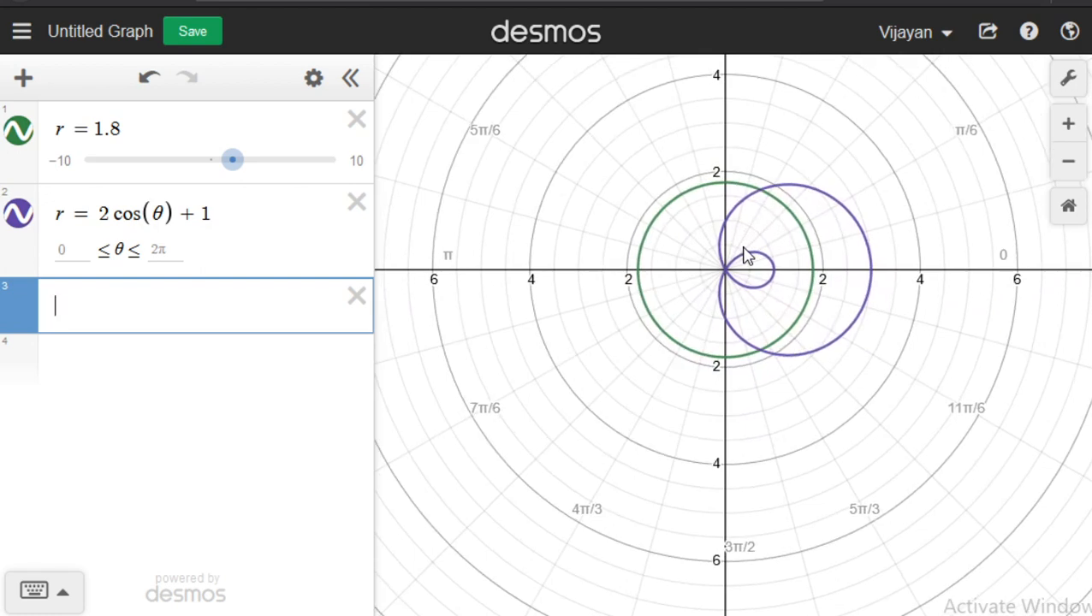
scroll(746, 258, up, 2)
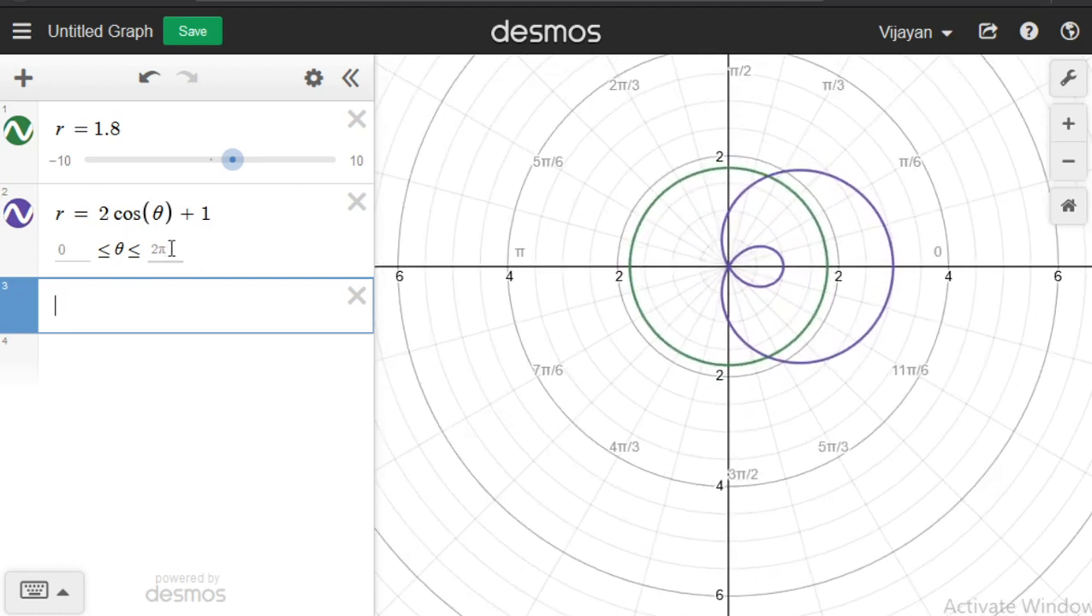
Try 4π and 6π as the upper θ limit of the r = 2 cos(θ) + 1 curve.
click(166, 249)
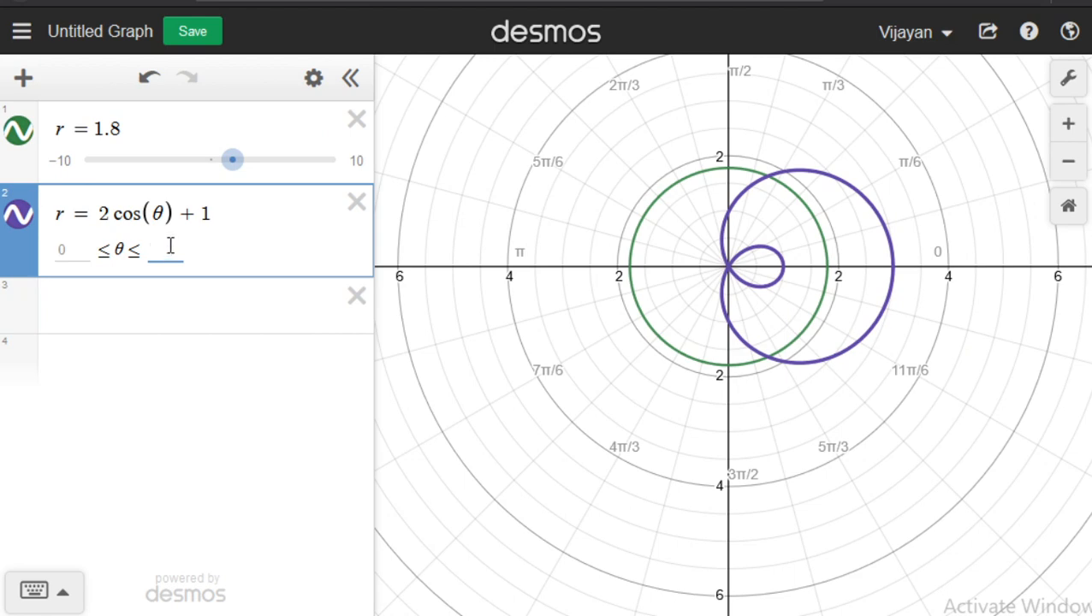
text(4pi)
key(BackSpace)
key(BackSpace)
text(6pi)
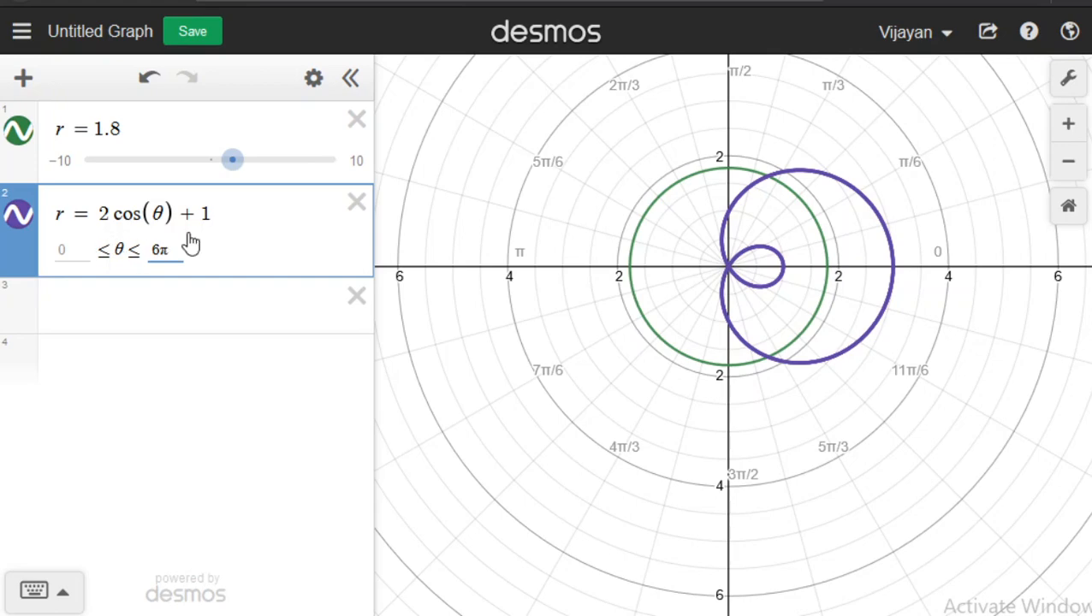
Set the upper θ limit of the r = 2 cos(θ) + 1 curve to 2π.
key(BackSpace)
key(BackSpace)
text(2pi)
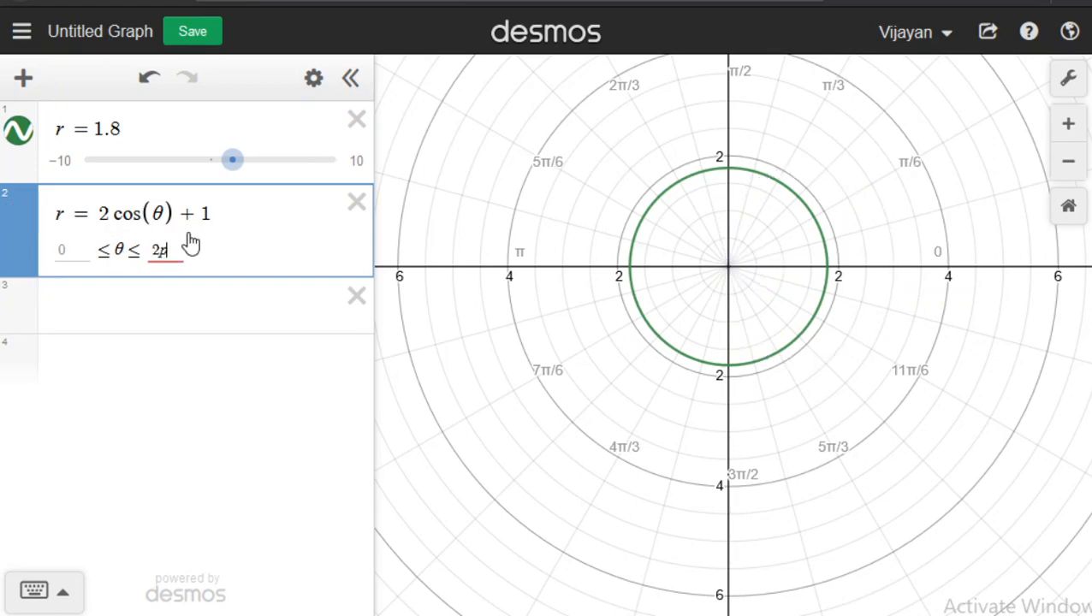
Add r = 5 sin(θ) as a third polar equation.
click(95, 306)
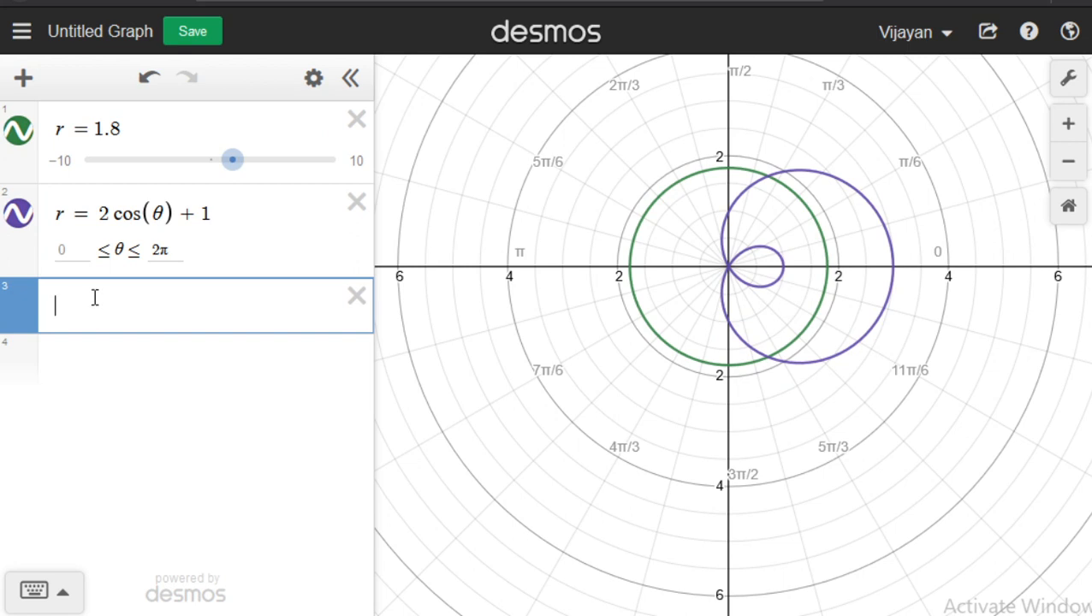
text(r=)
text(5sin()
text())
text(the)
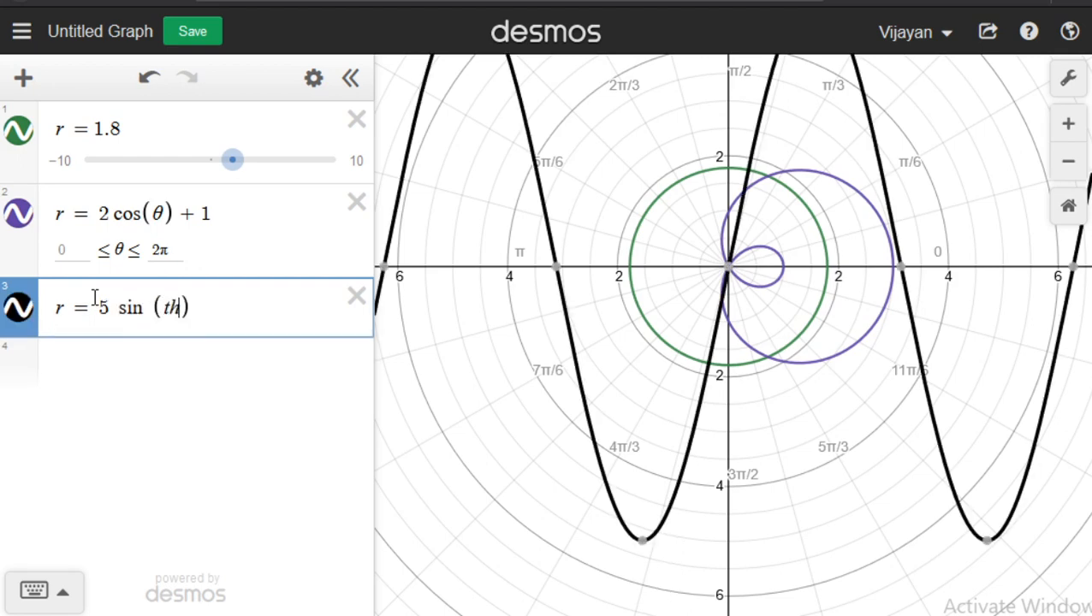
text(ta)
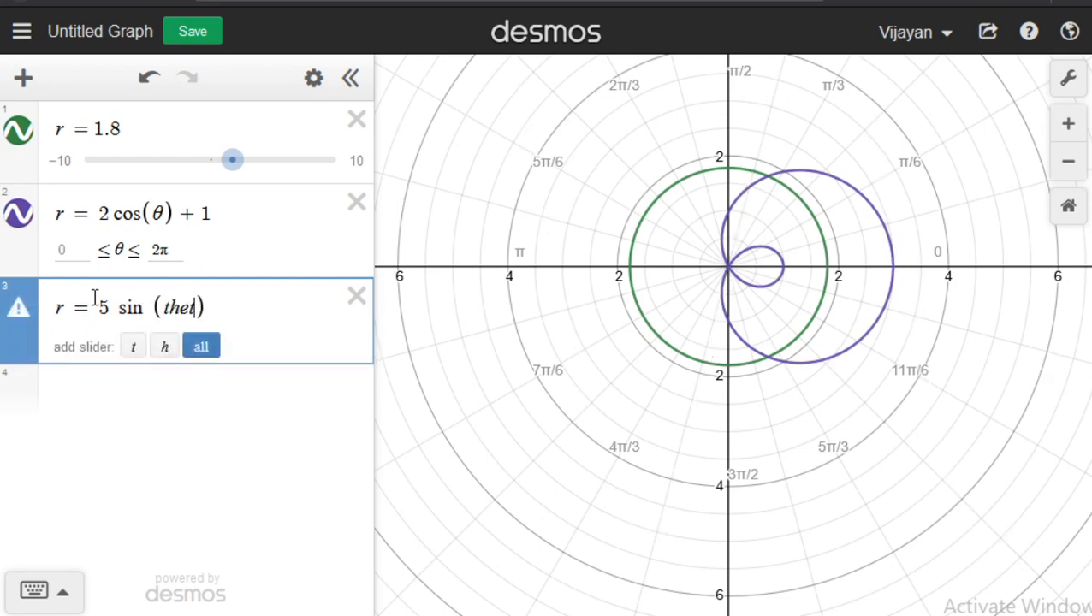
Examine the r = 5 sin(θ) curve on the polar grid alongside the other two polar curves.
drag(632, 385, 618, 479)
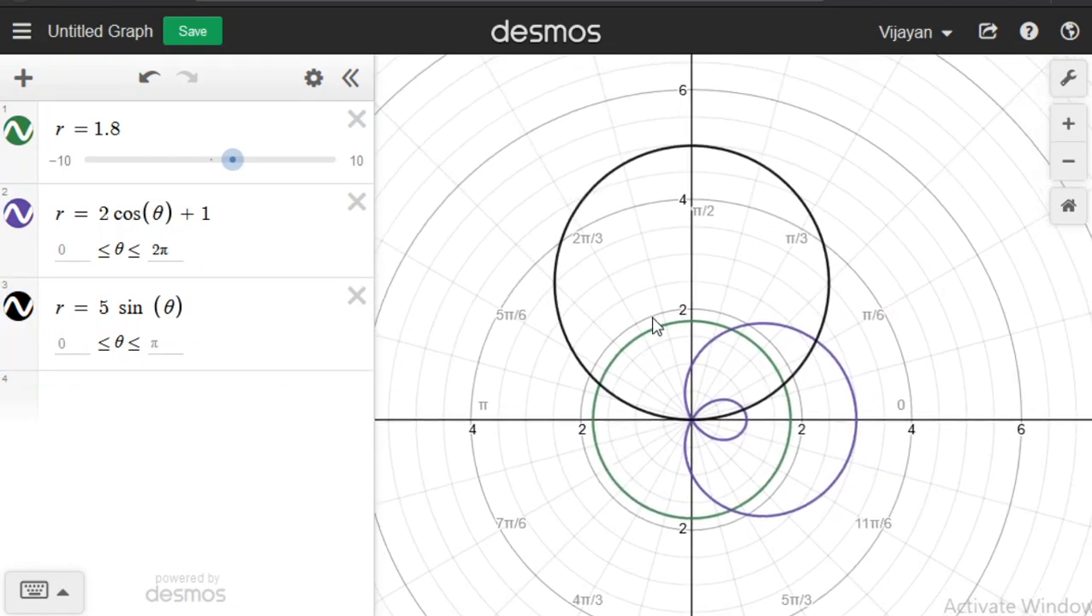
scroll(715, 266, down, 3)
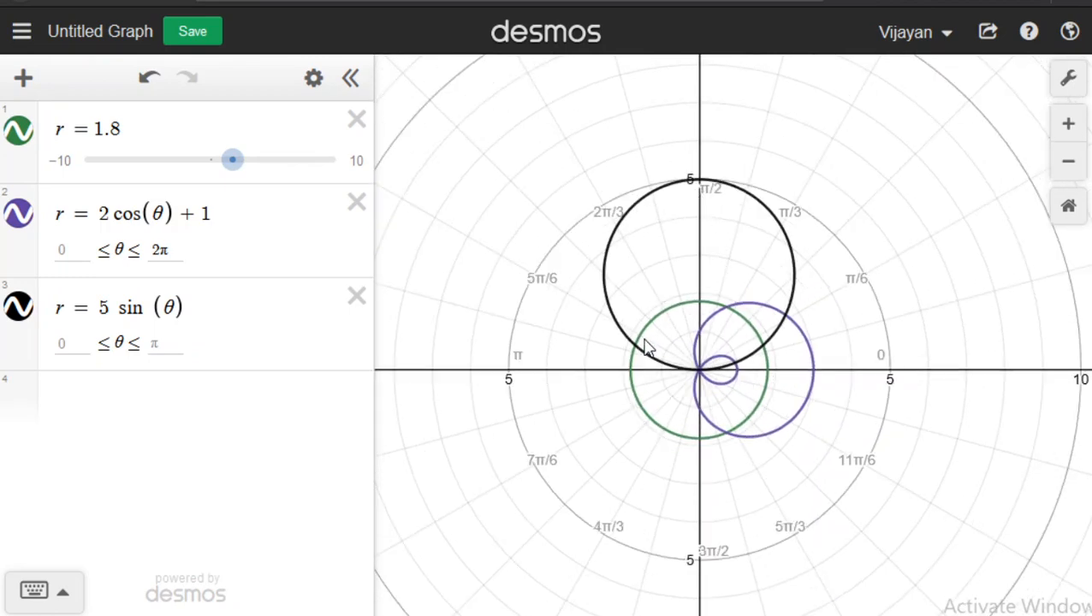
scroll(705, 253, up, 3)
scroll(698, 249, up, 3)
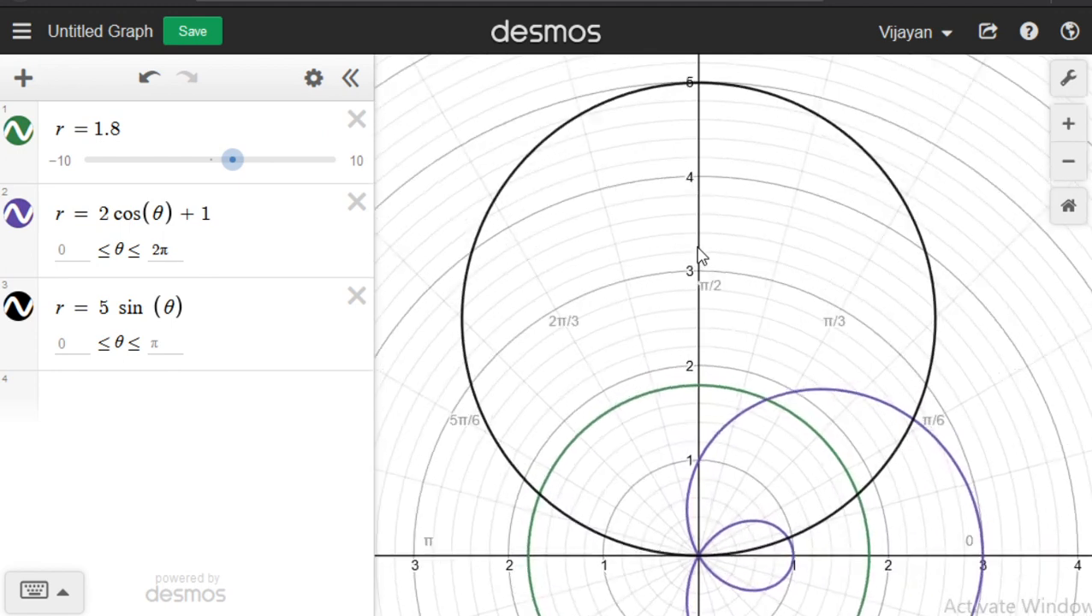
scroll(697, 253, down, 3)
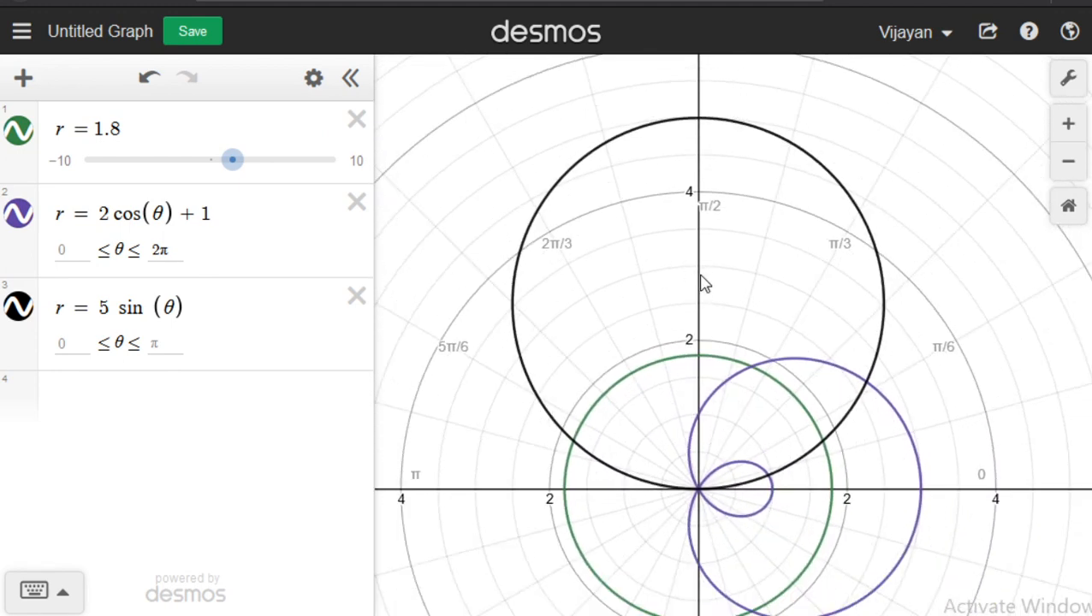
scroll(699, 282, down, 3)
scroll(699, 284, up, 2)
scroll(700, 284, down, 2)
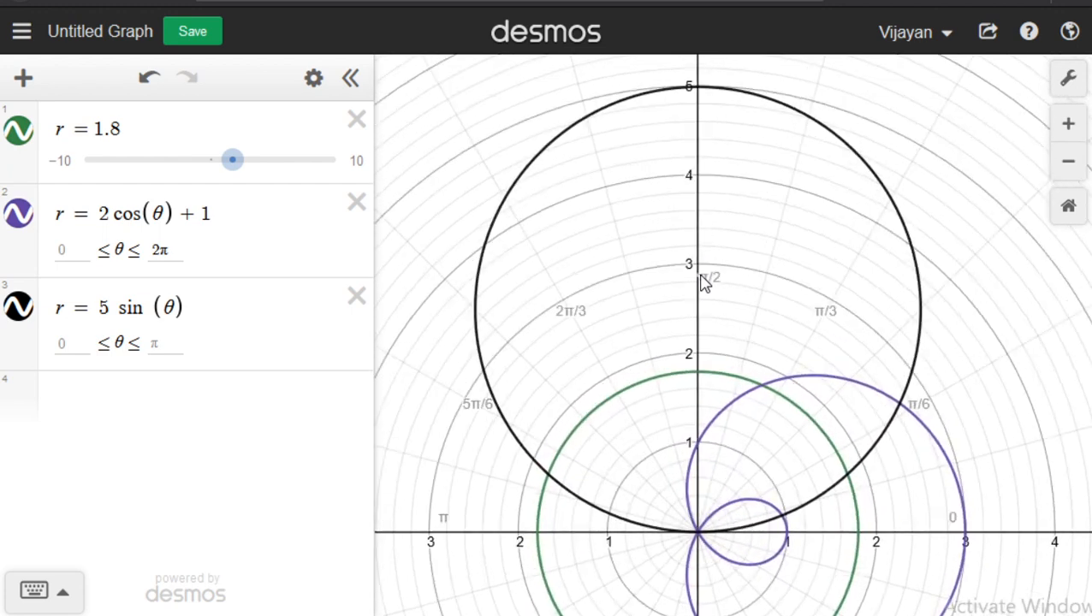
scroll(676, 282, down, 2)
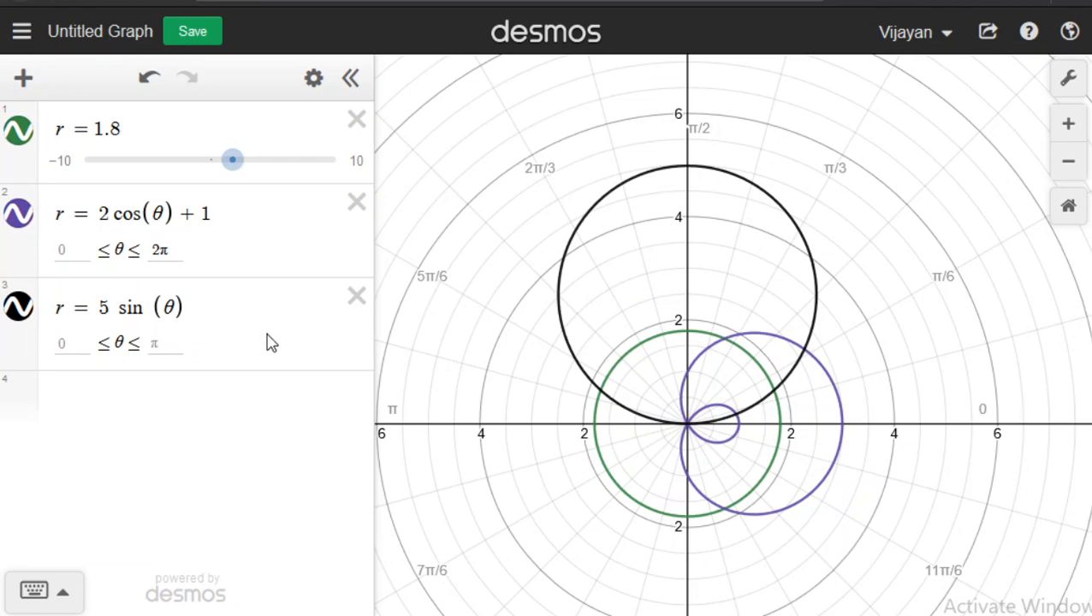
Change the third equation to r = 5 sin(2θ) and hide the curves of the first two equations.
click(160, 307)
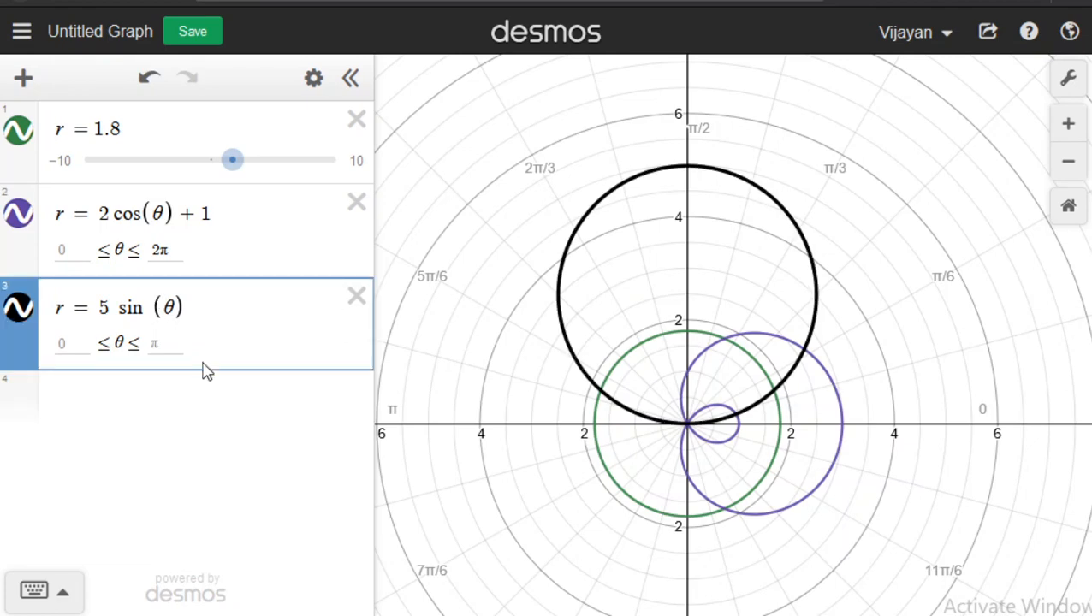
text(2)
drag(704, 385, 674, 325)
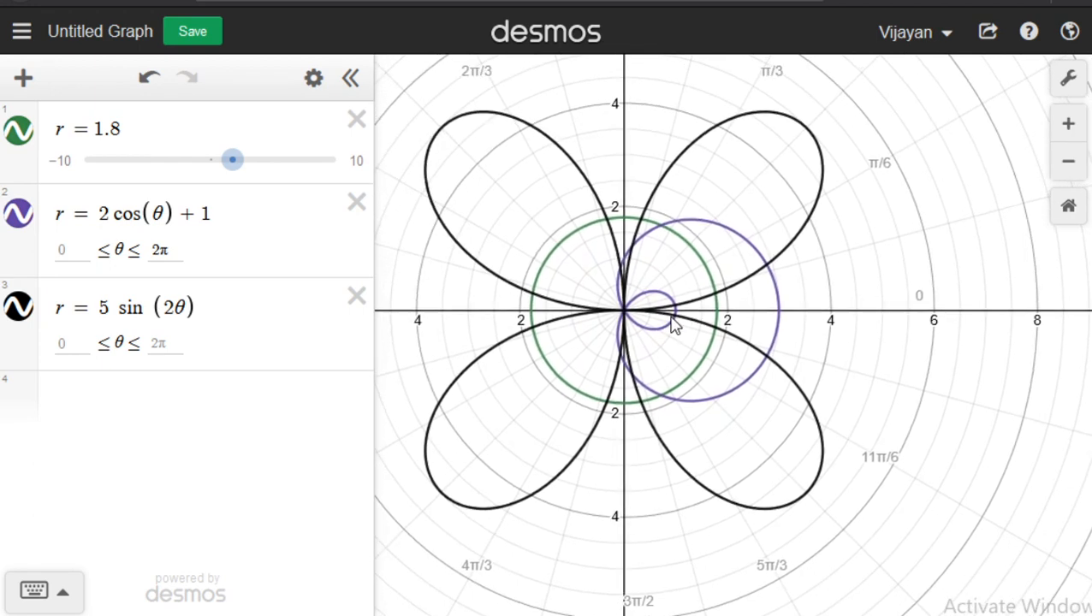
click(19, 214)
click(19, 131)
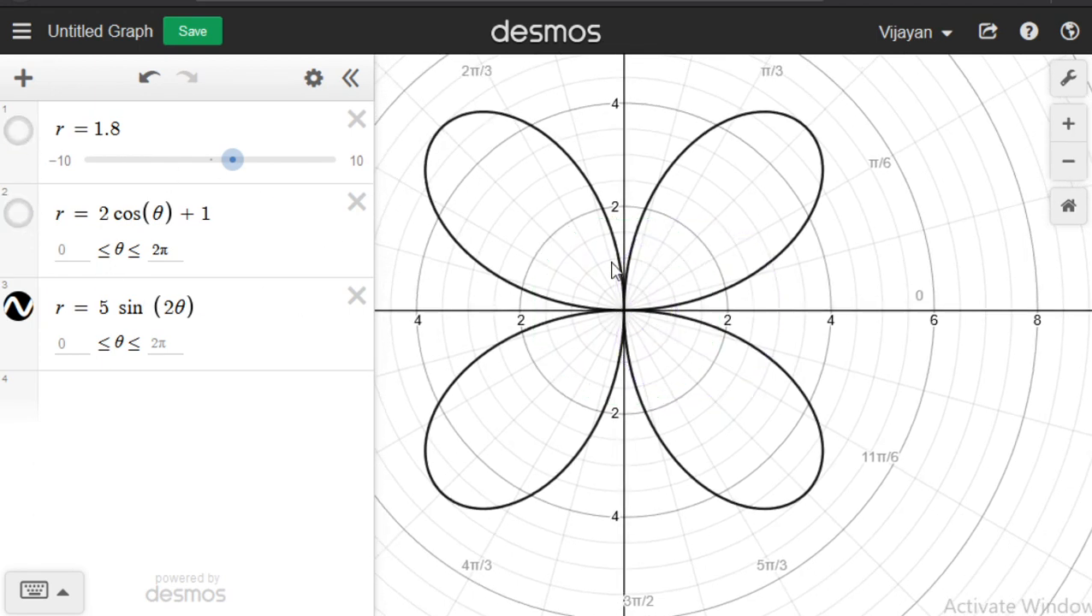
Try 3, 7, 4 and 5 as the coefficient of θ in the third polar equation.
click(173, 308)
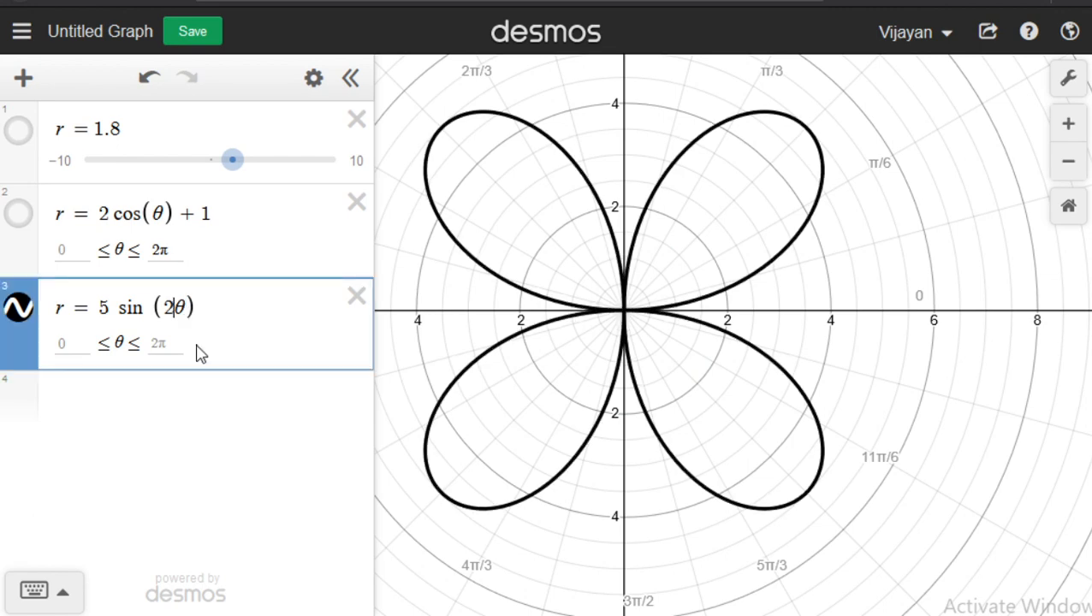
key(BackSpace)
text(3)
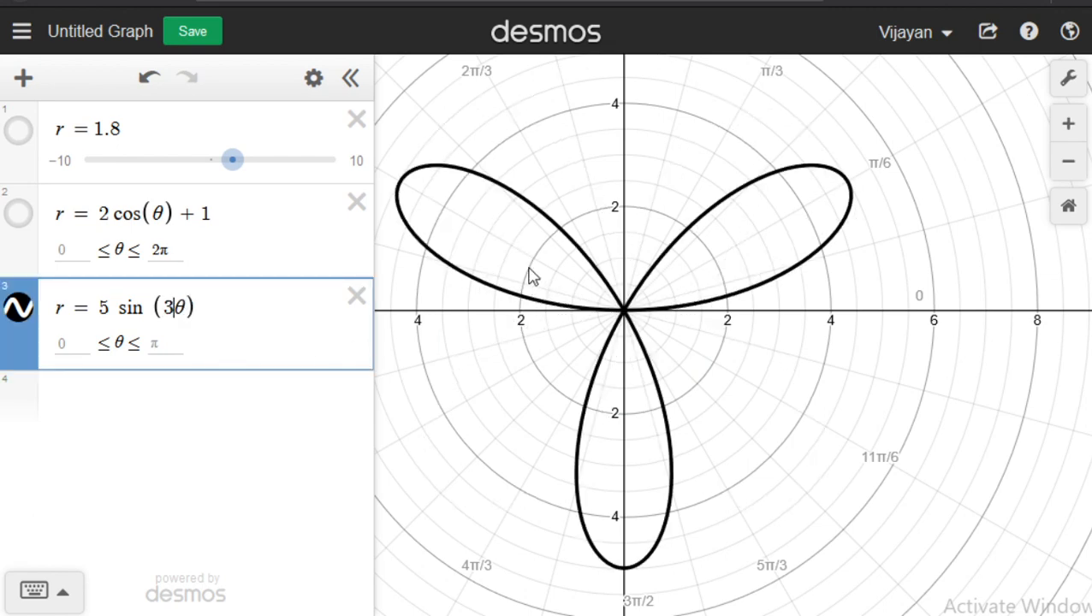
key(BackSpace)
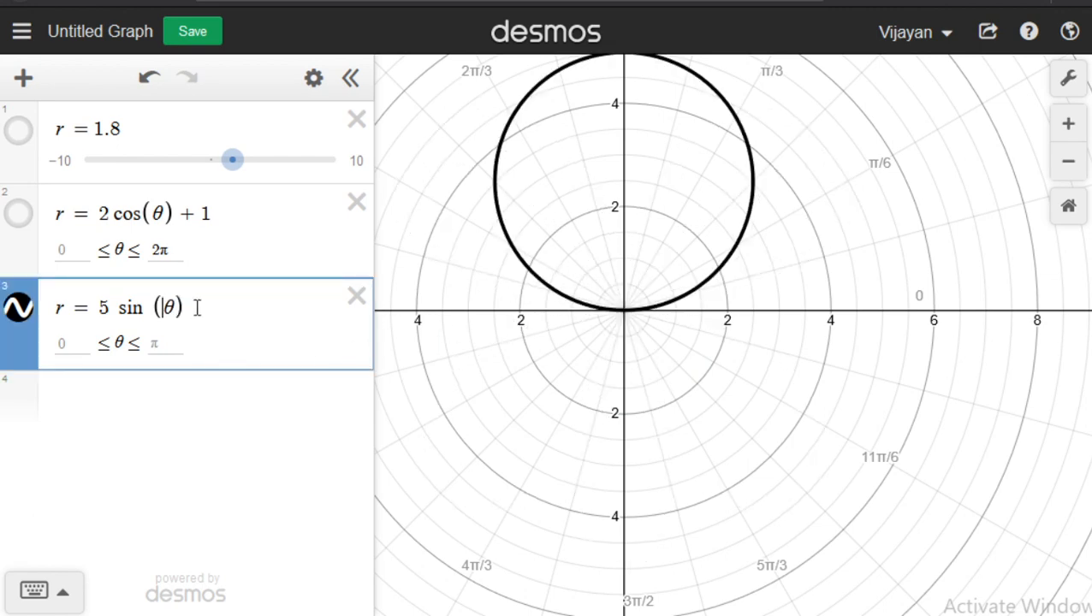
text(7)
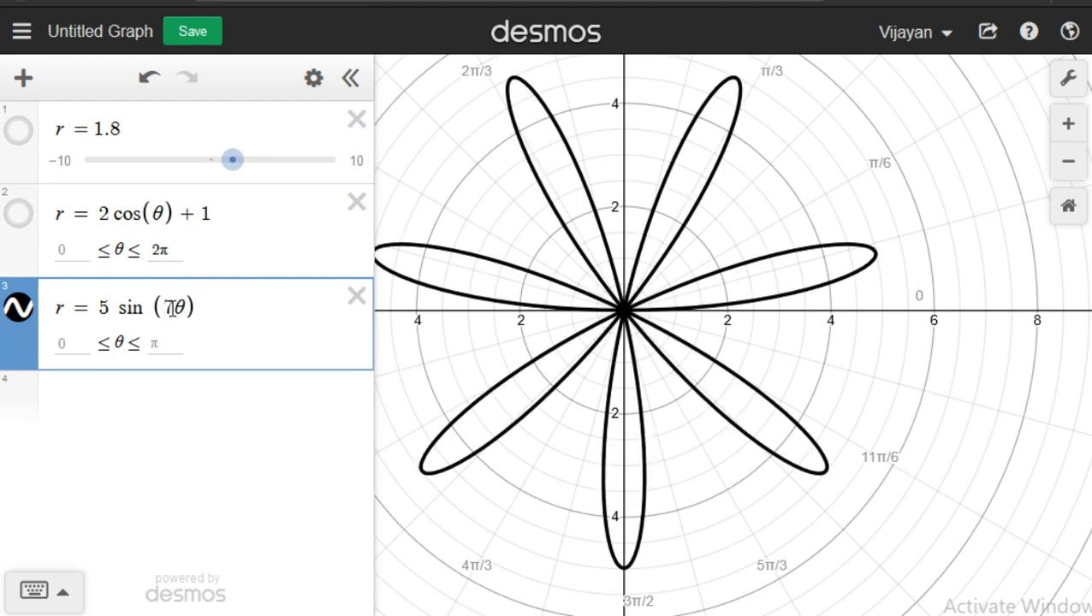
key(BackSpace)
text(4)
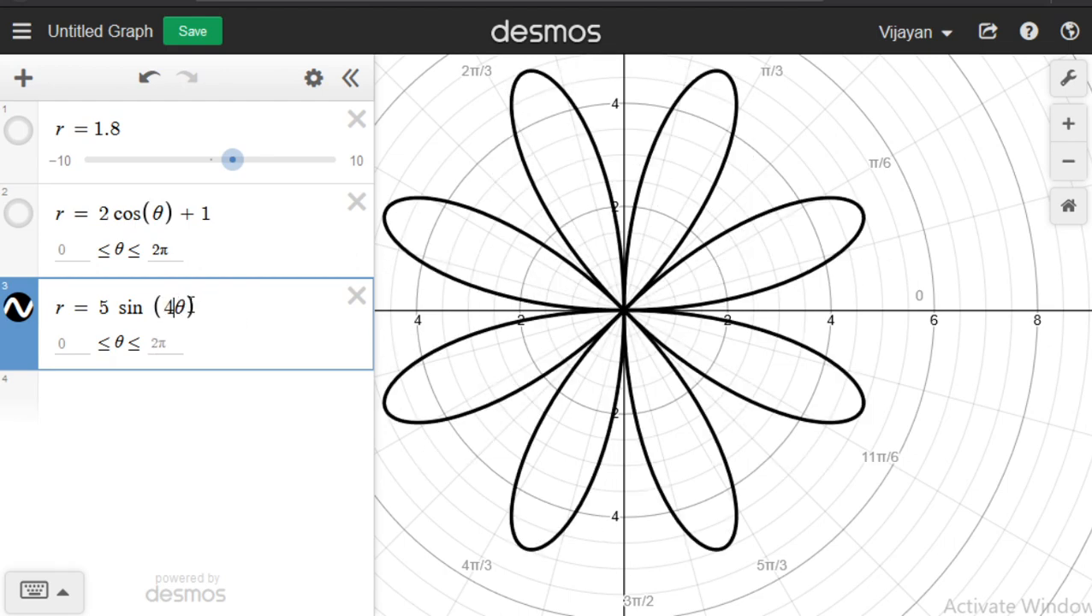
key(BackSpace)
text(5)
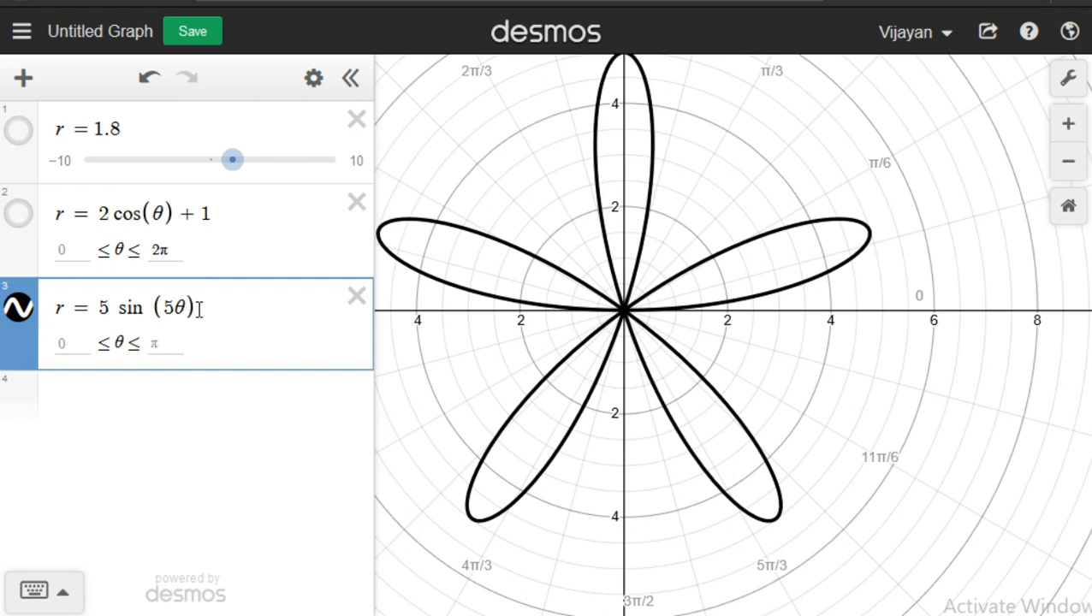
Replace the coefficient of θ with n to get r = 5 sin(nθ), and add a slider for n.
key(BackSpace)
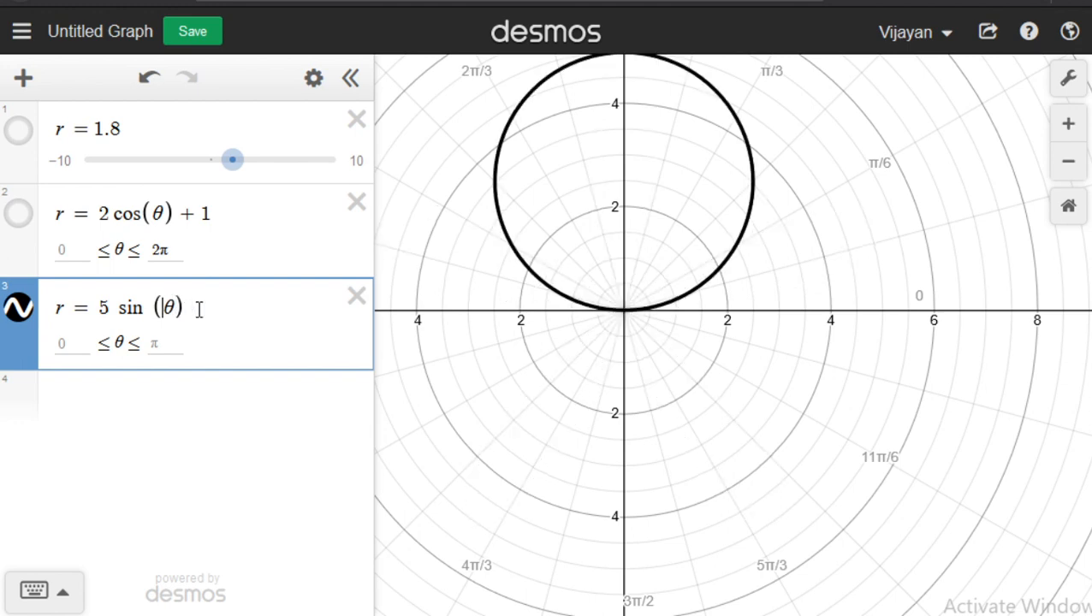
text(n)
click(136, 351)
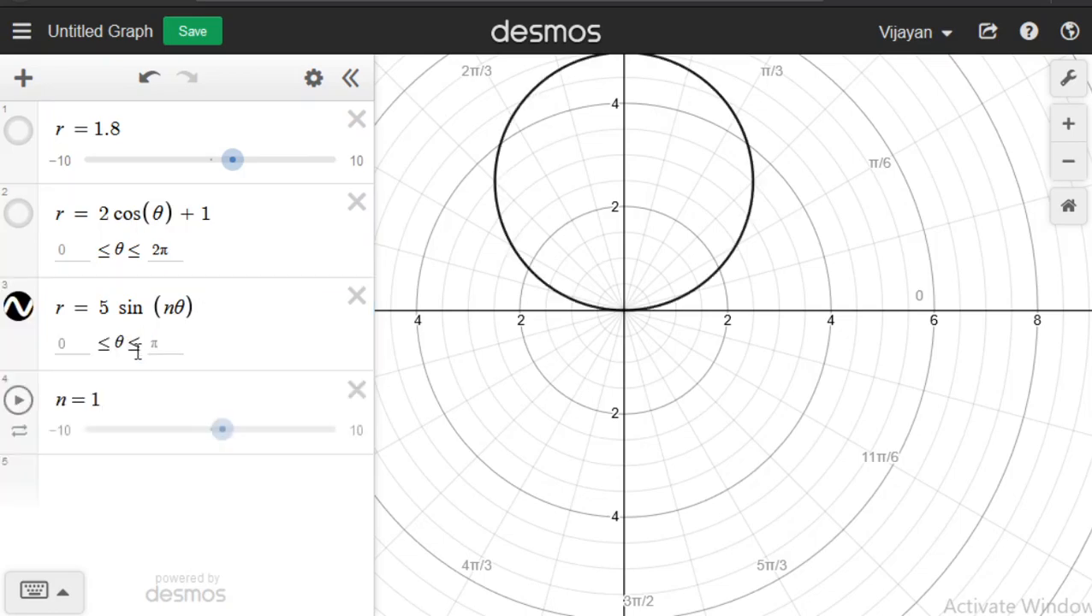
Try n = 6.5 in the rose curve, and run and stop the animation of n.
drag(217, 441, 291, 445)
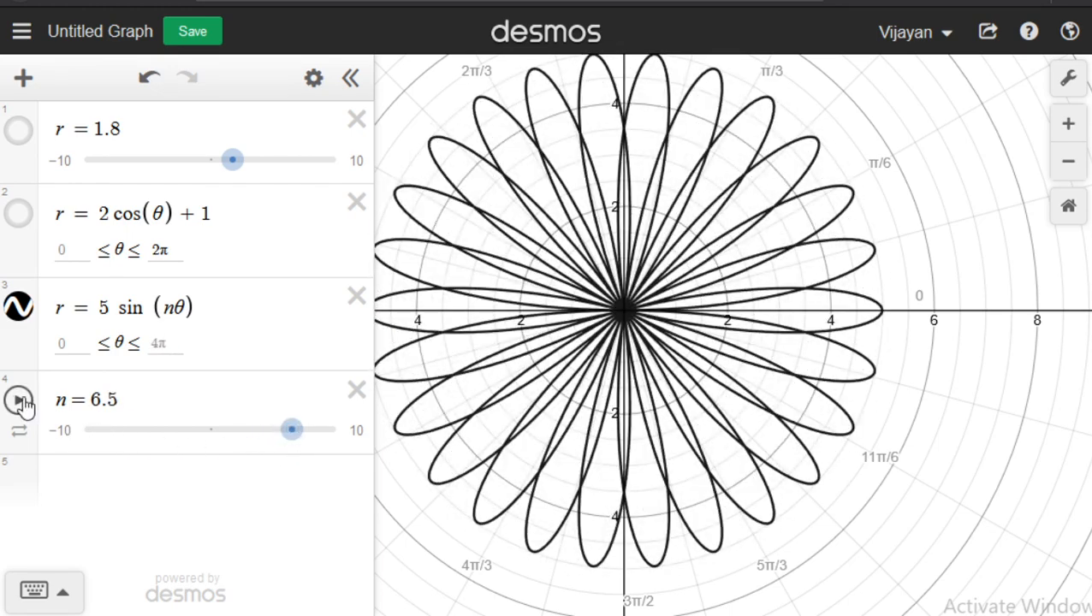
click(20, 401)
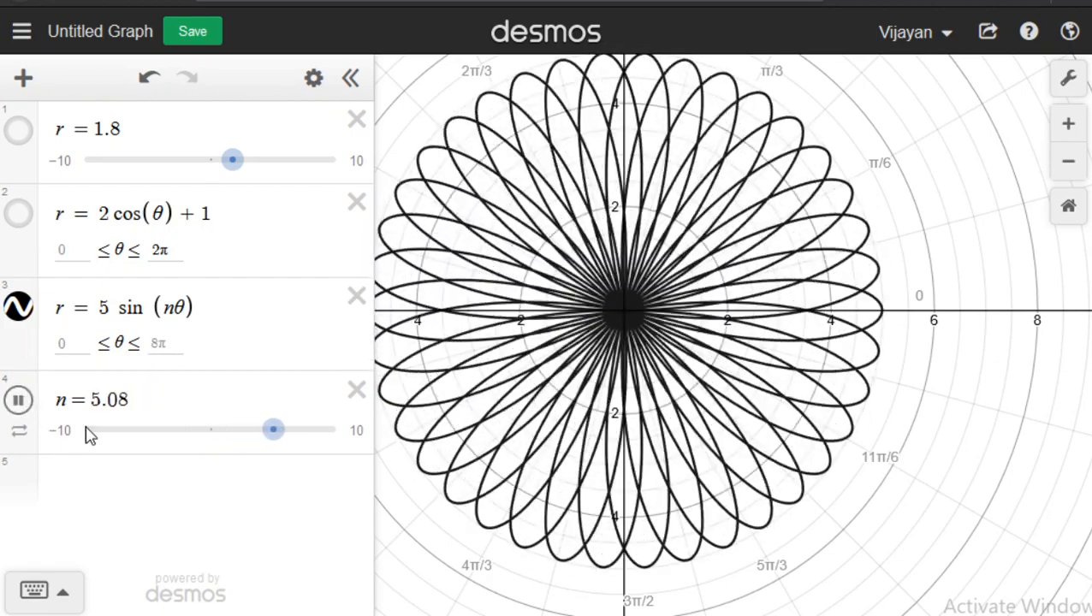
click(19, 400)
Try n = 7 and n = 6.8 for the rose curve, and set n to 7.2.
click(297, 431)
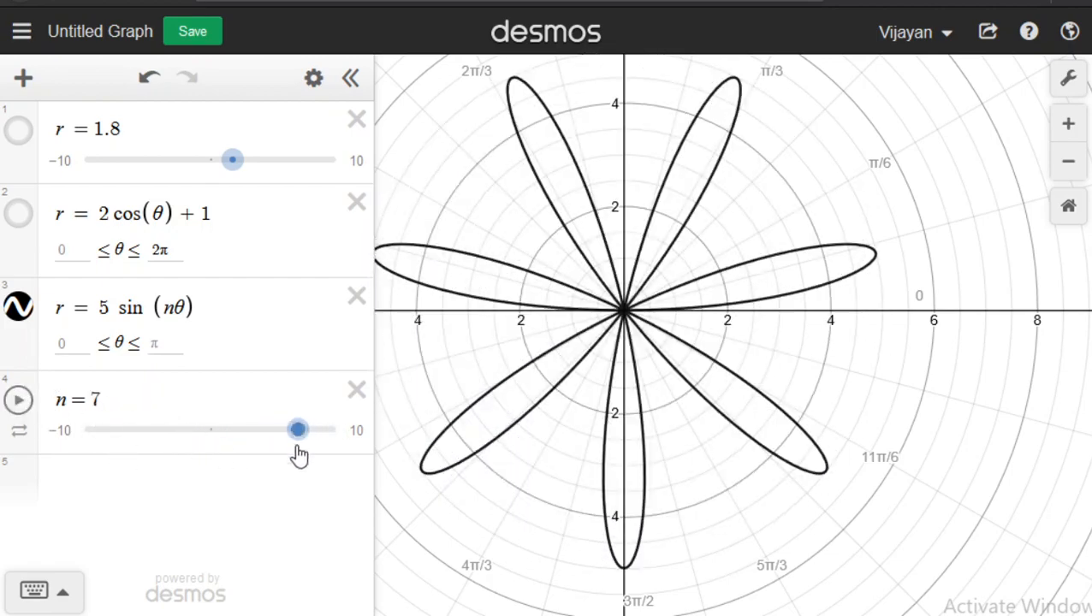
drag(301, 432, 298, 433)
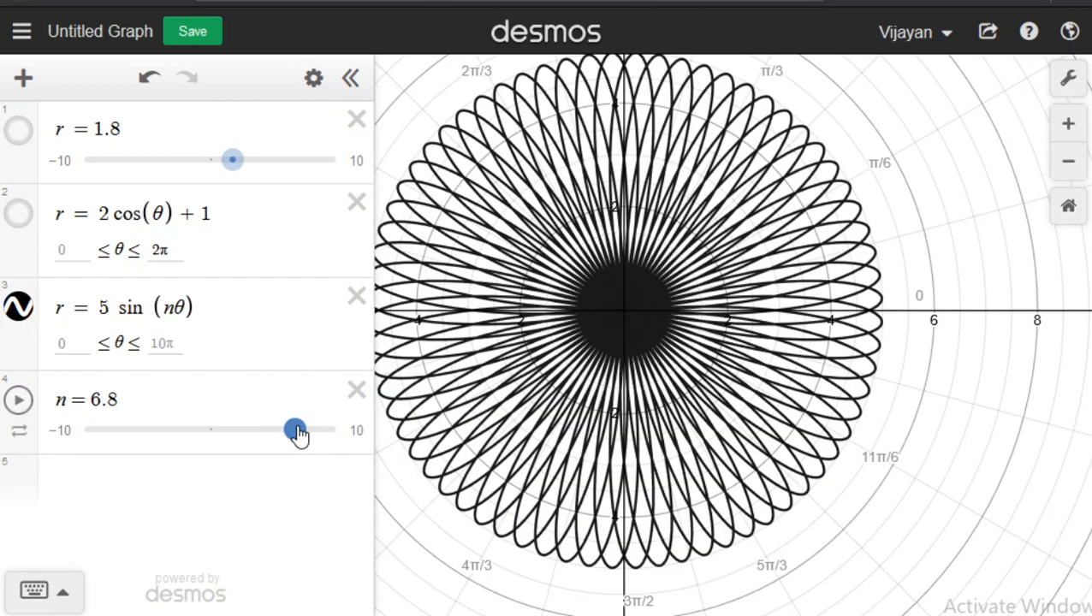
drag(298, 433, 301, 429)
scroll(734, 245, down, 1)
scroll(734, 245, down, 3)
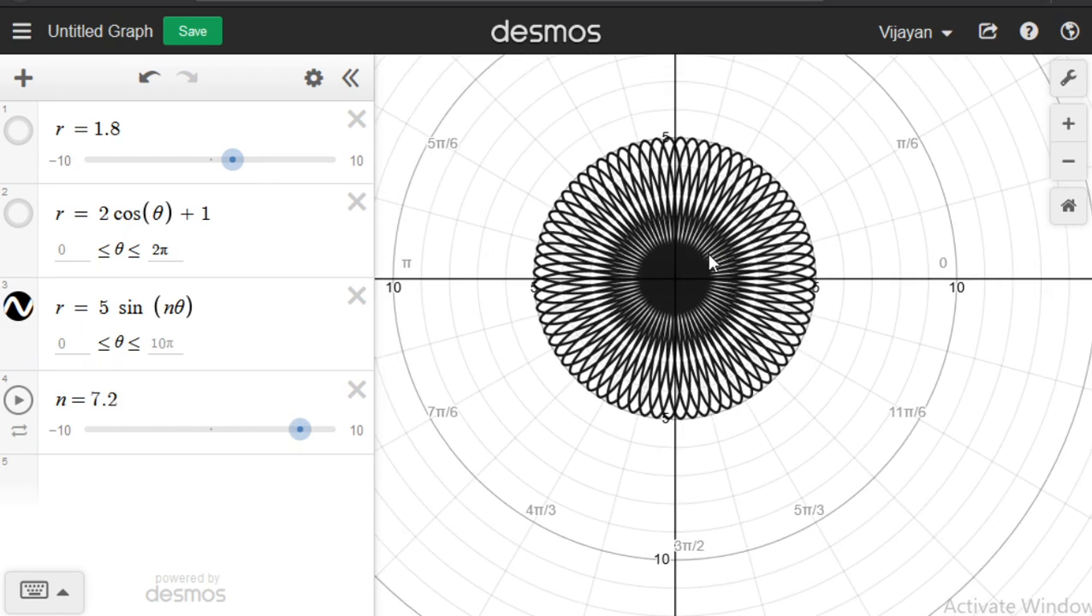
scroll(705, 253, up, 3)
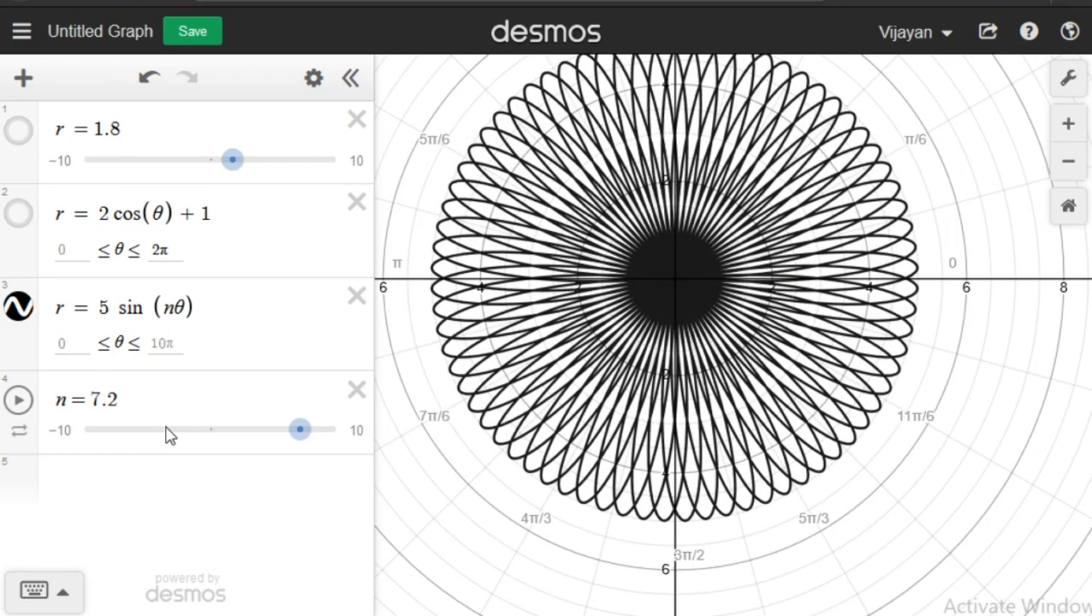
Add the polar equation r = csc(θ) below the n slider and open its upper θ limit for editing.
click(95, 479)
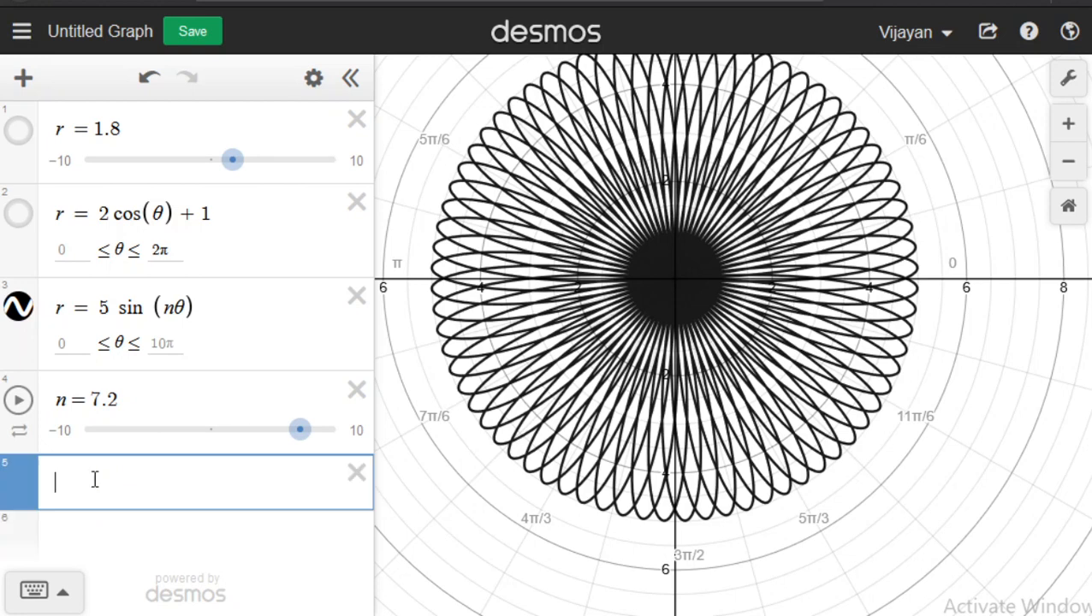
text(r=c)
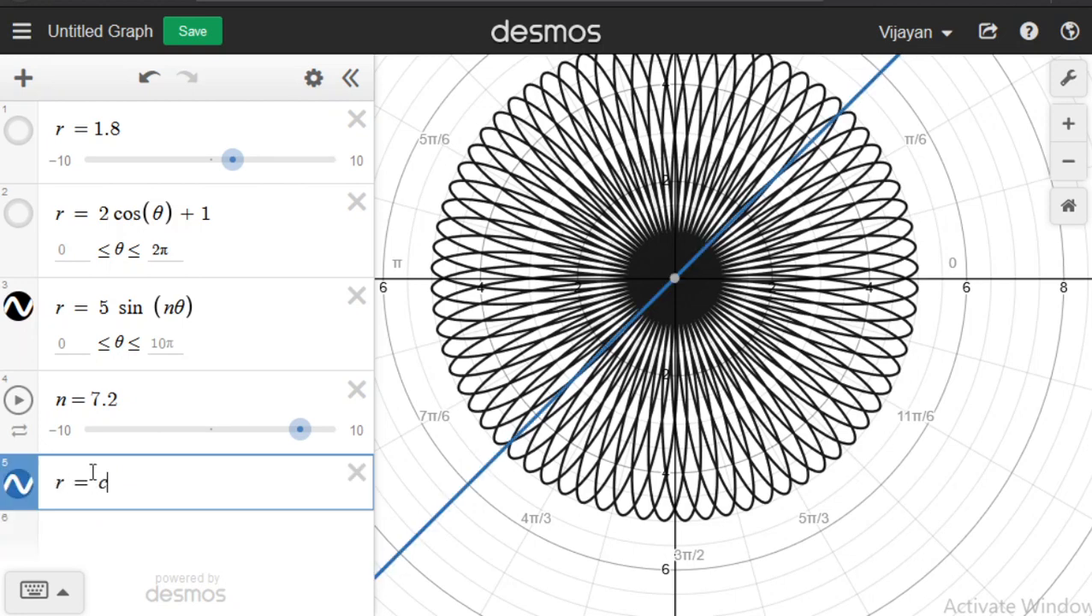
text(o)
key(BackSpace)
text(sc)
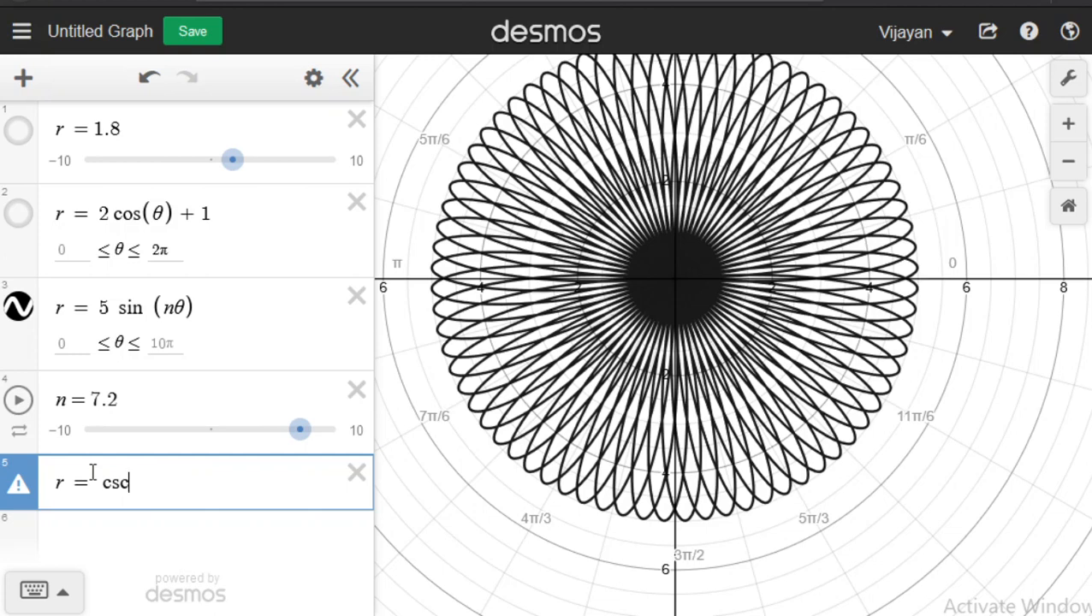
text((theta)
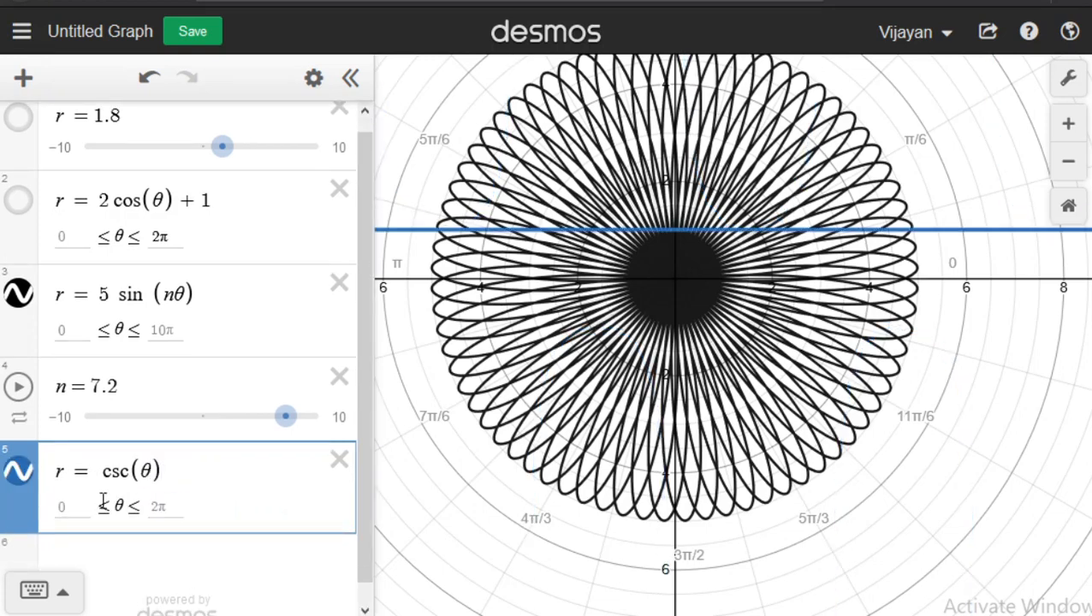
click(170, 506)
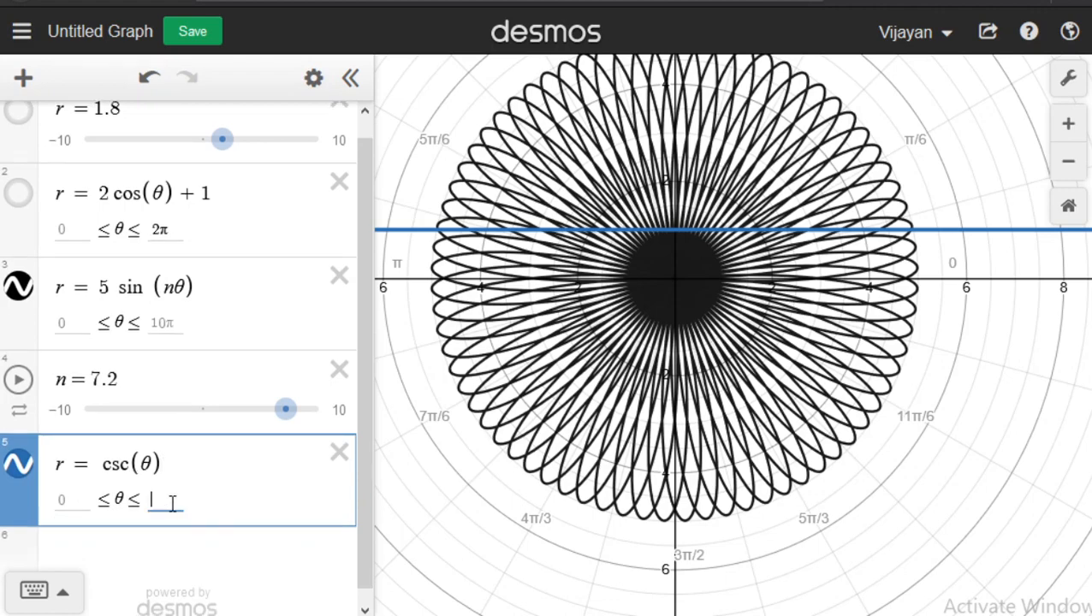
Set the upper θ limit of the curve r = csc(θ) to 2π.
text(2pi)
scroll(769, 312, down, 8)
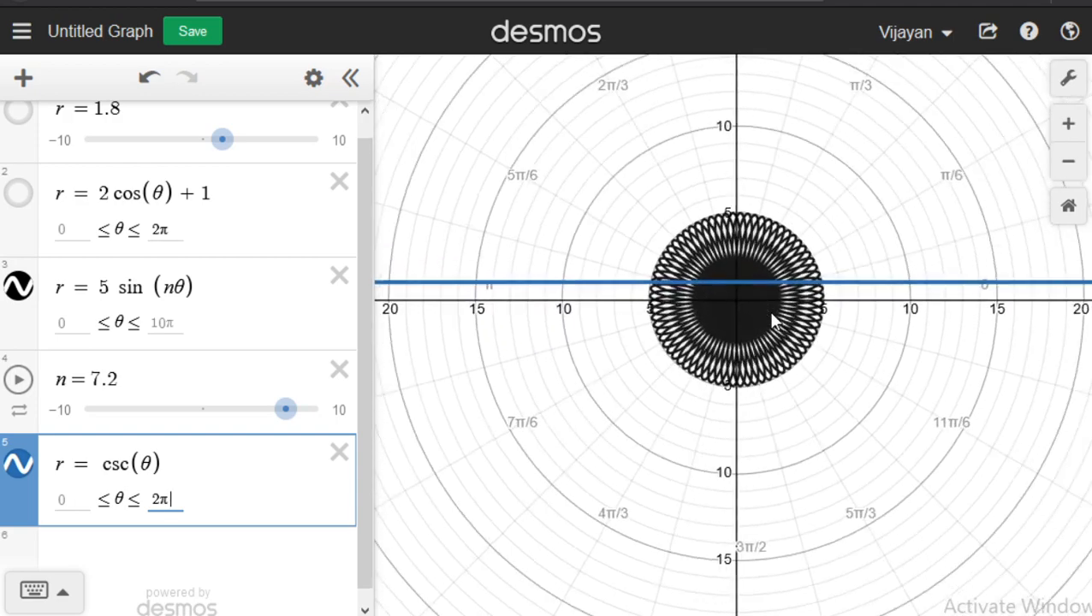
scroll(771, 314, down, 8)
scroll(760, 310, up, 3)
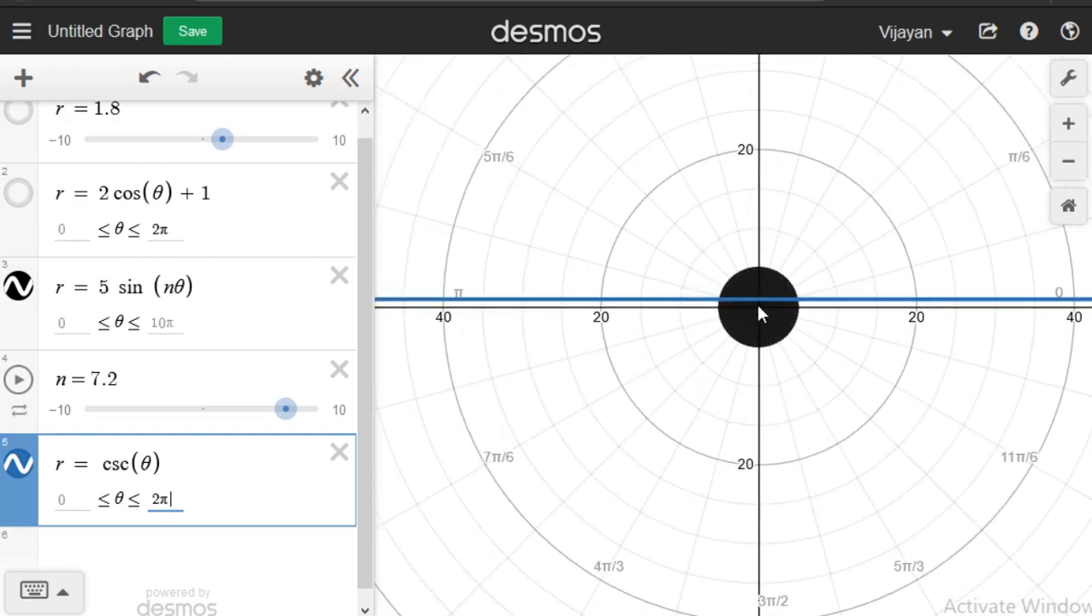
scroll(759, 311, up, 6)
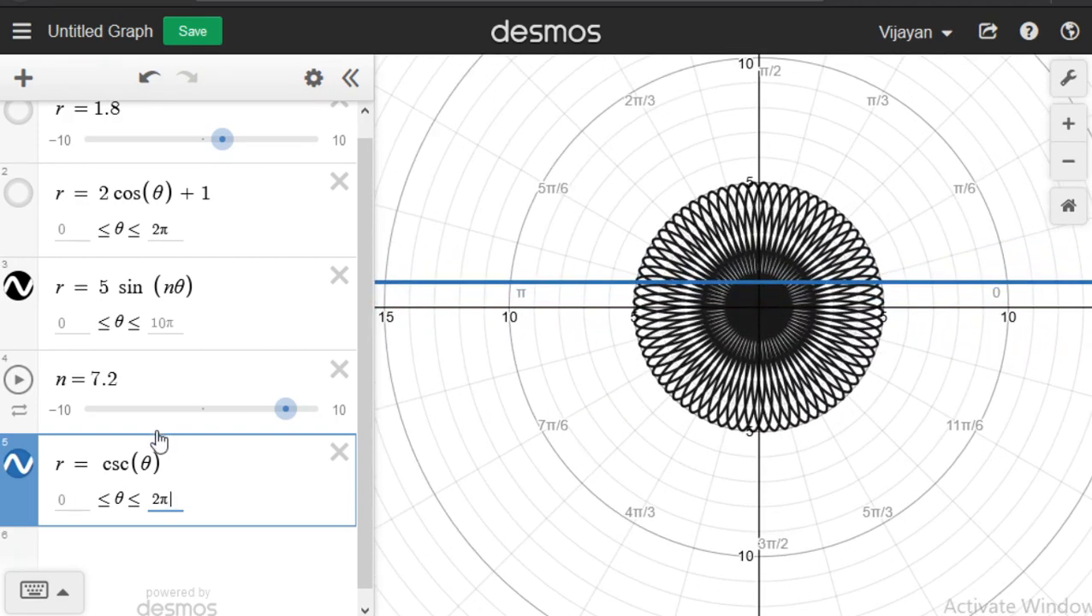
Add the polar equation r = sec(θ) as a new expression.
click(135, 545)
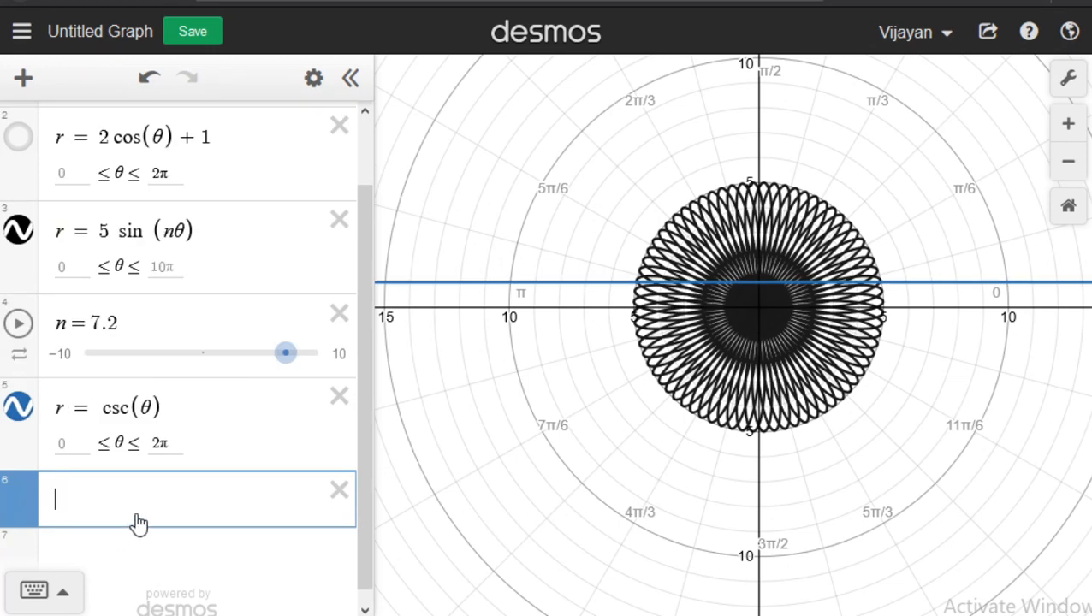
text(=sec()
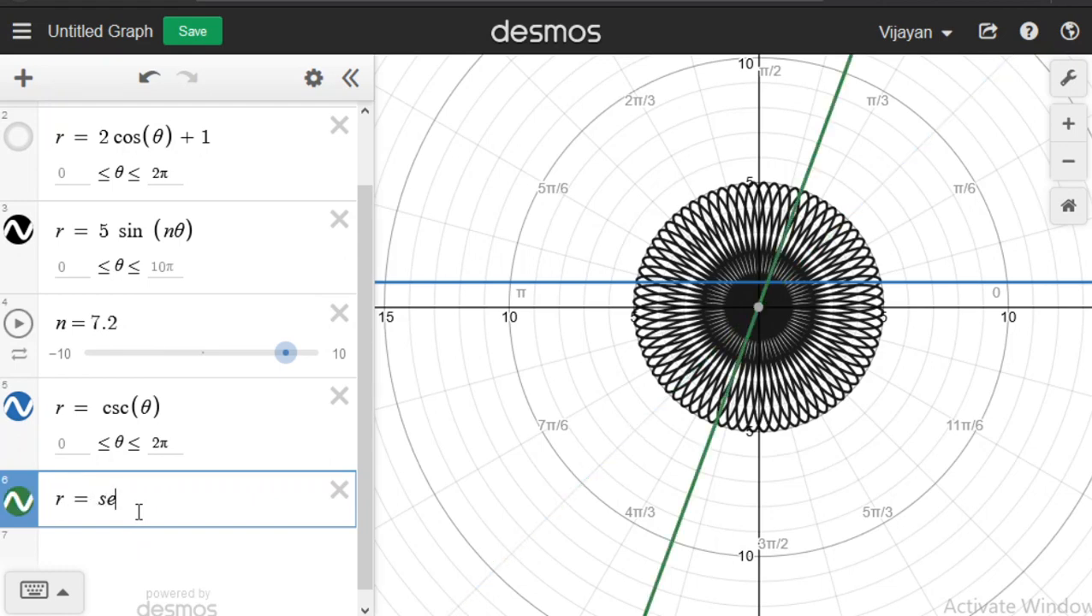
text(the)
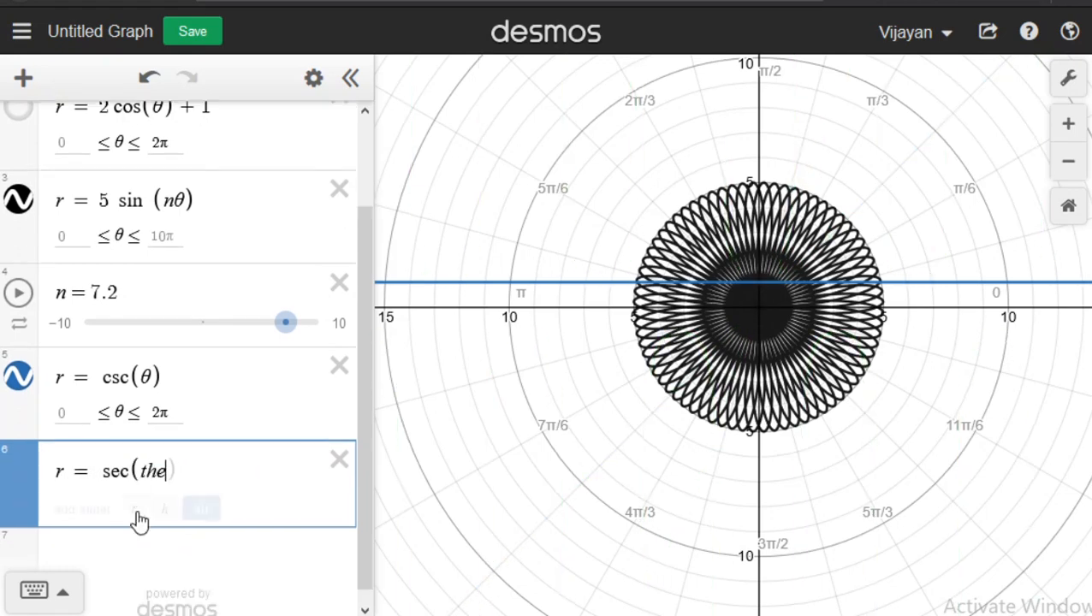
text(ta))
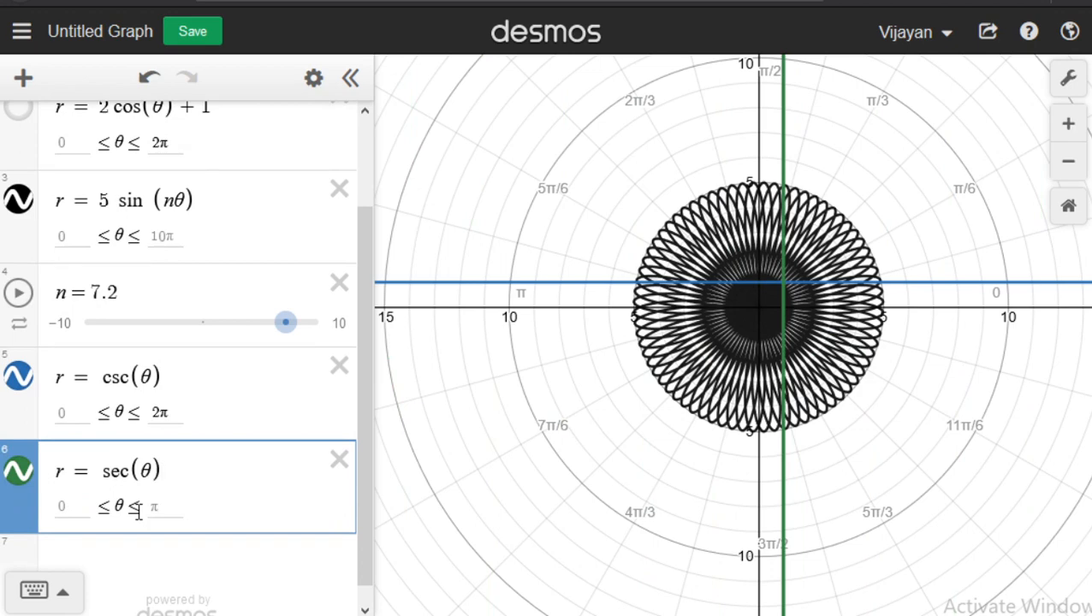
key(Return)
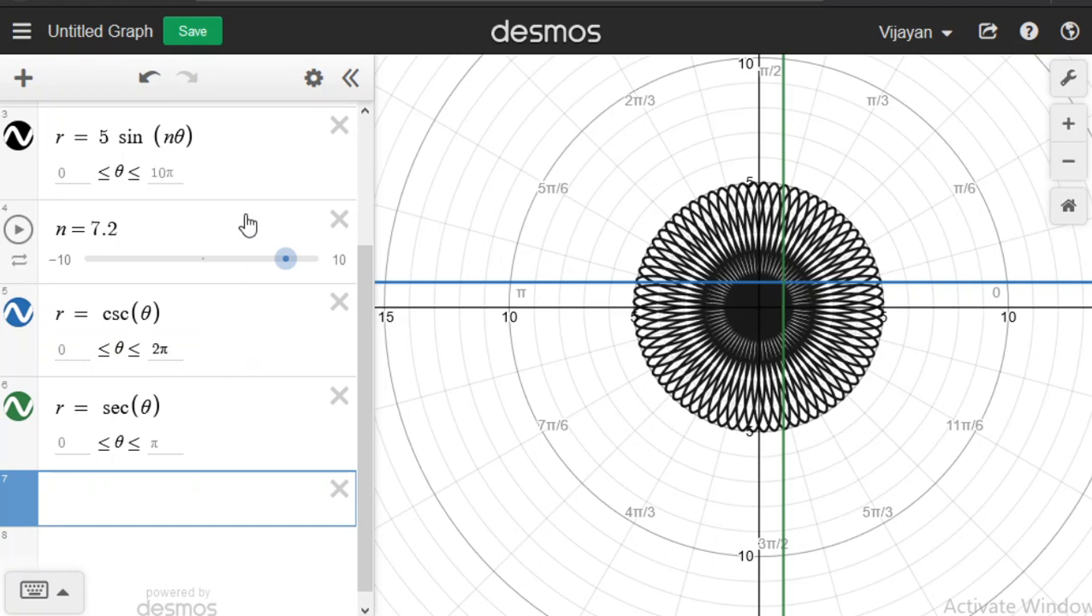
Hide the sec(θ) and csc(θ) curves and set the slider n of the rose curve to 0.4.
click(22, 414)
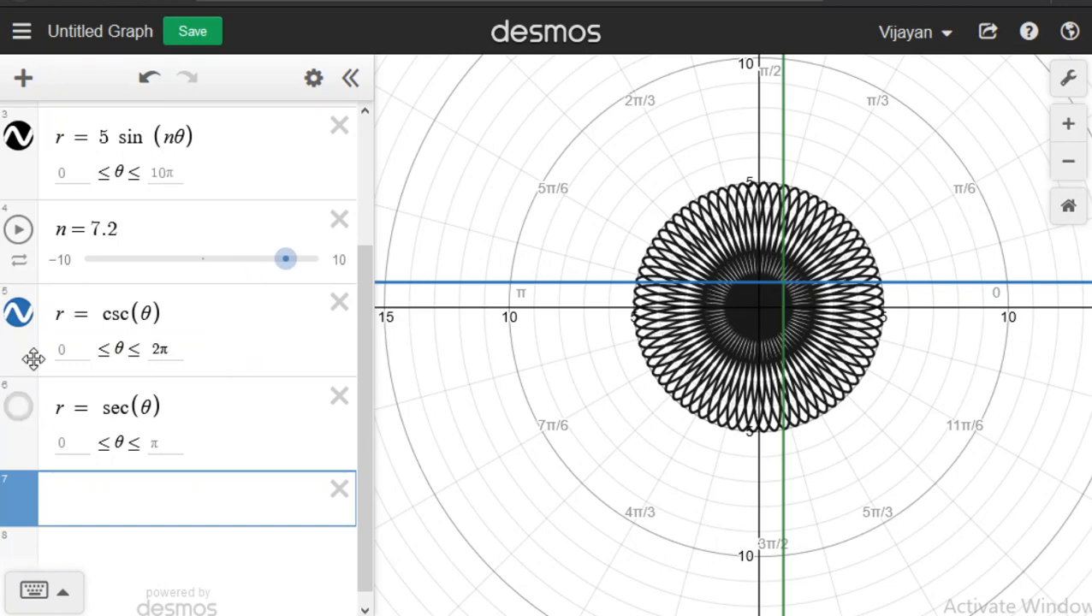
click(20, 314)
scroll(139, 139, up, 3)
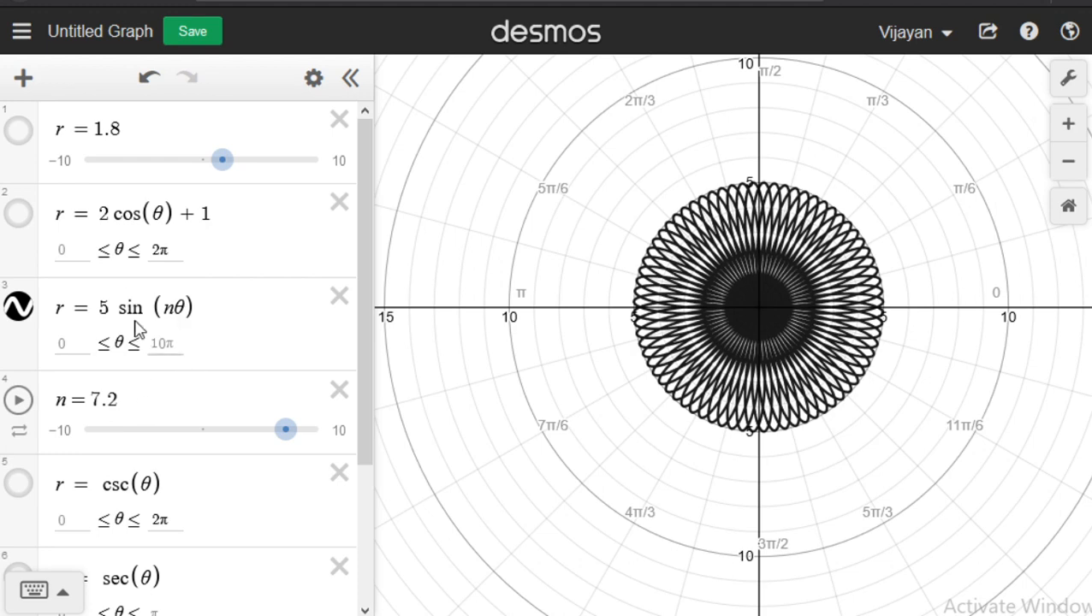
scroll(719, 325, down, 2)
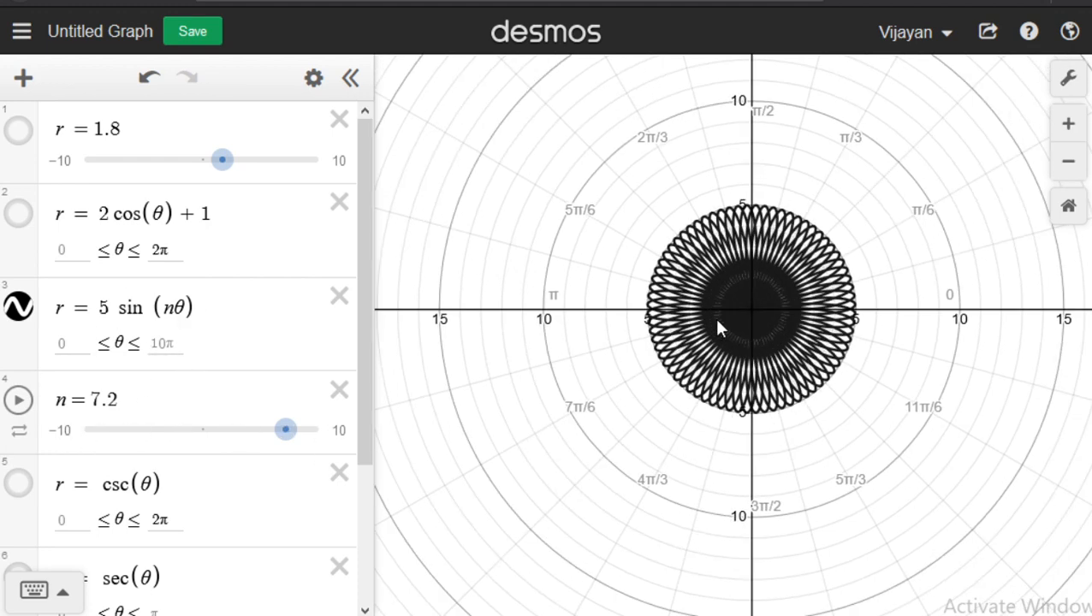
drag(287, 430, 203, 427)
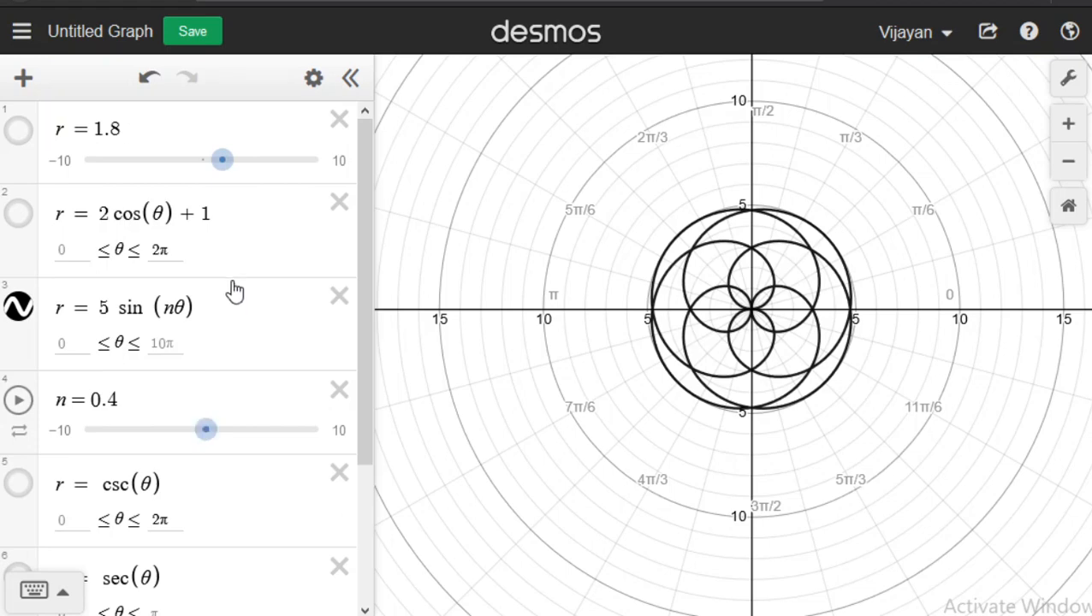
Delete all the polar expressions and sliders so that the expression list is empty.
scroll(232, 291, down, 2)
click(336, 478)
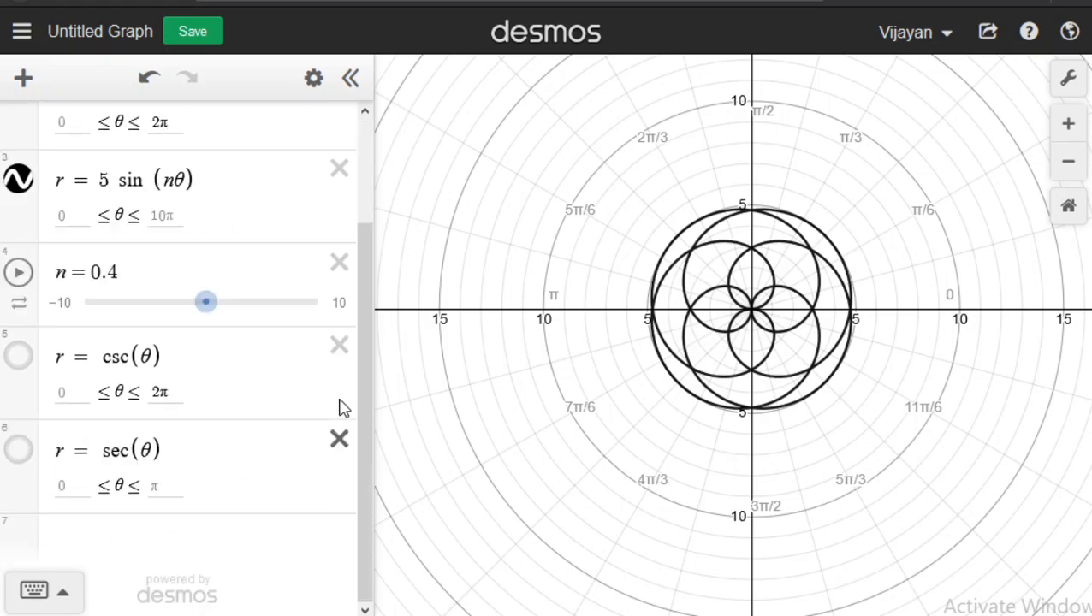
click(340, 438)
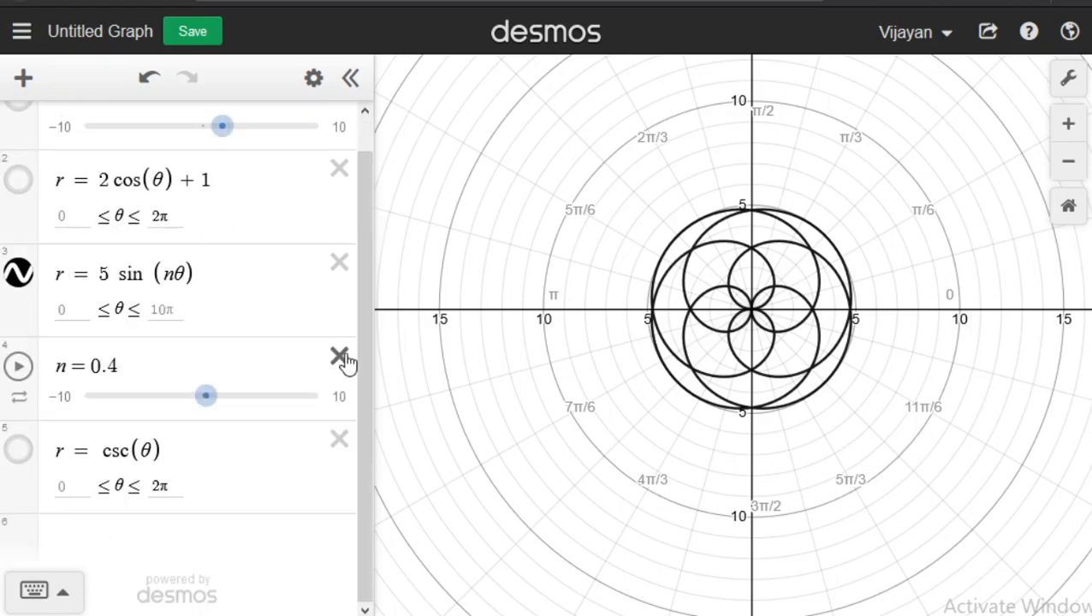
click(344, 426)
click(356, 390)
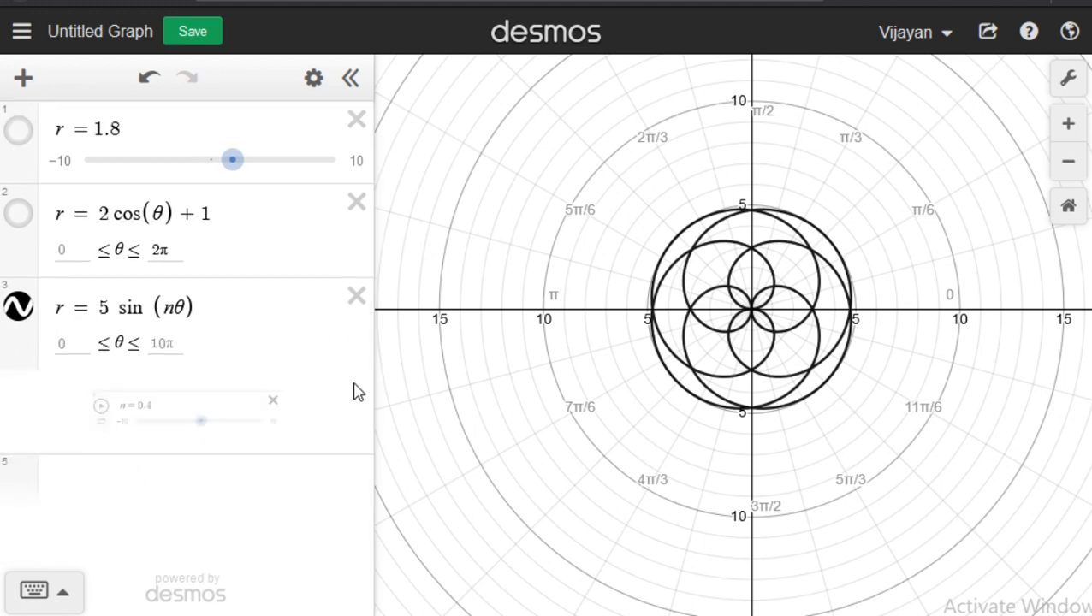
click(355, 296)
click(356, 204)
click(356, 121)
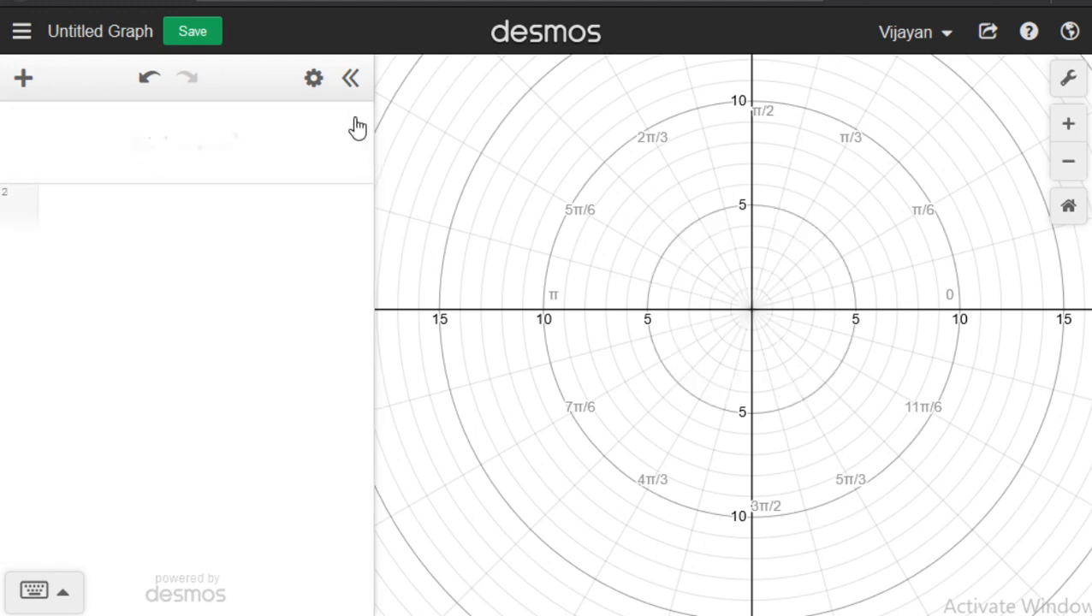
Graph the parabola y = x^2 as the first expression.
click(195, 126)
text(y )
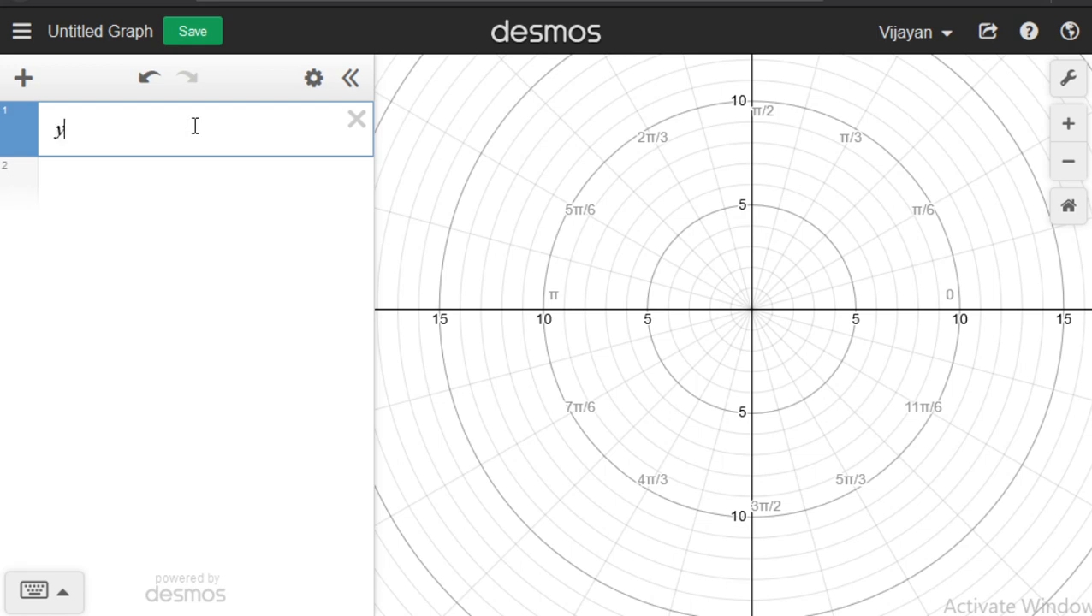
text(= x^2)
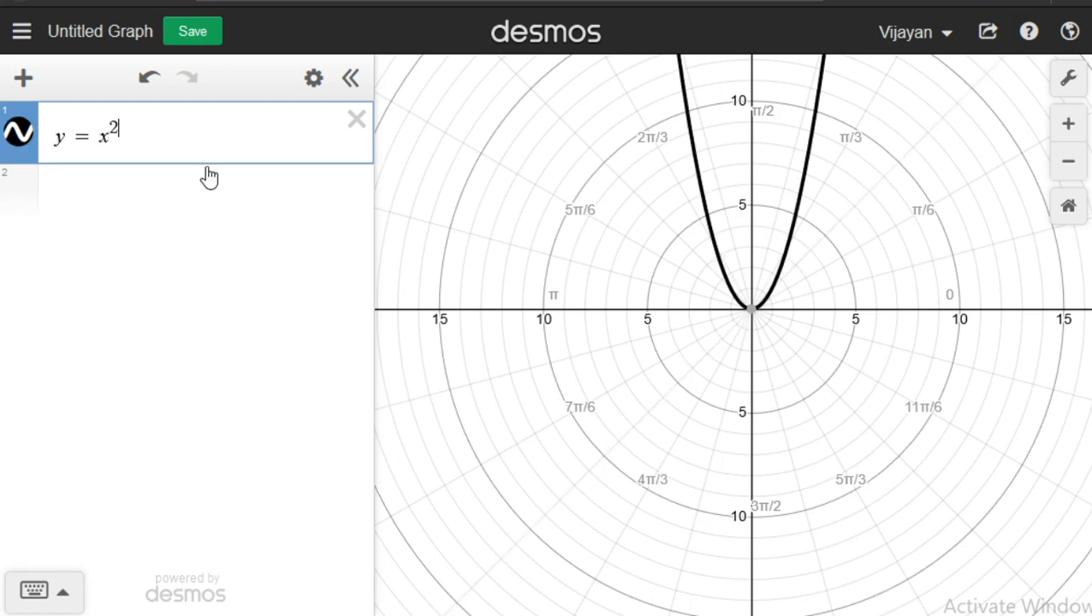
drag(643, 264, 498, 368)
scroll(573, 425, up, 3)
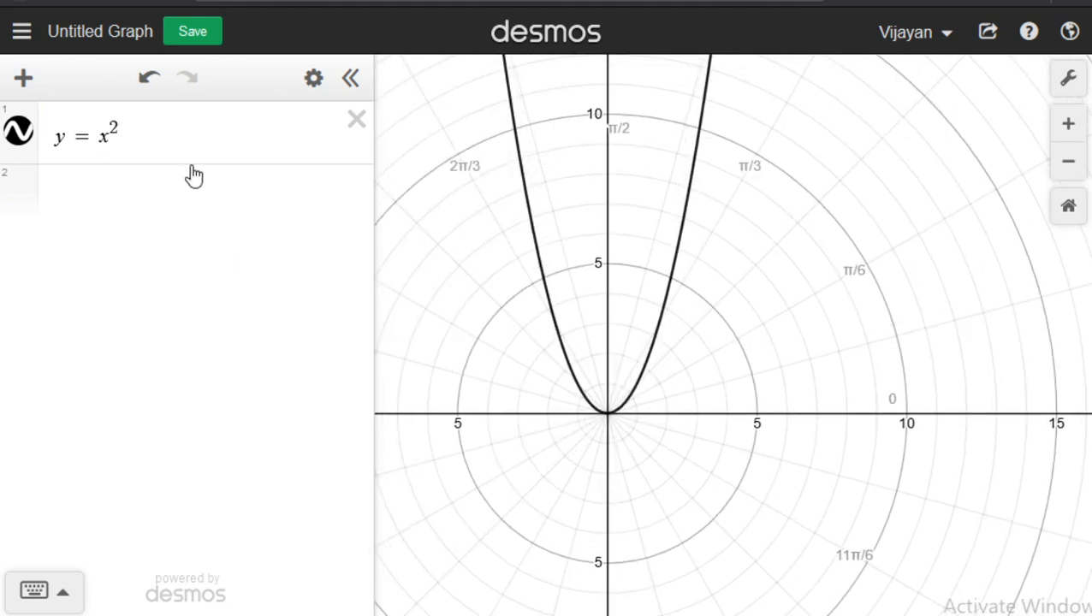
Add the sideways parabola x = y^2 as a second expression.
click(182, 138)
key(Return)
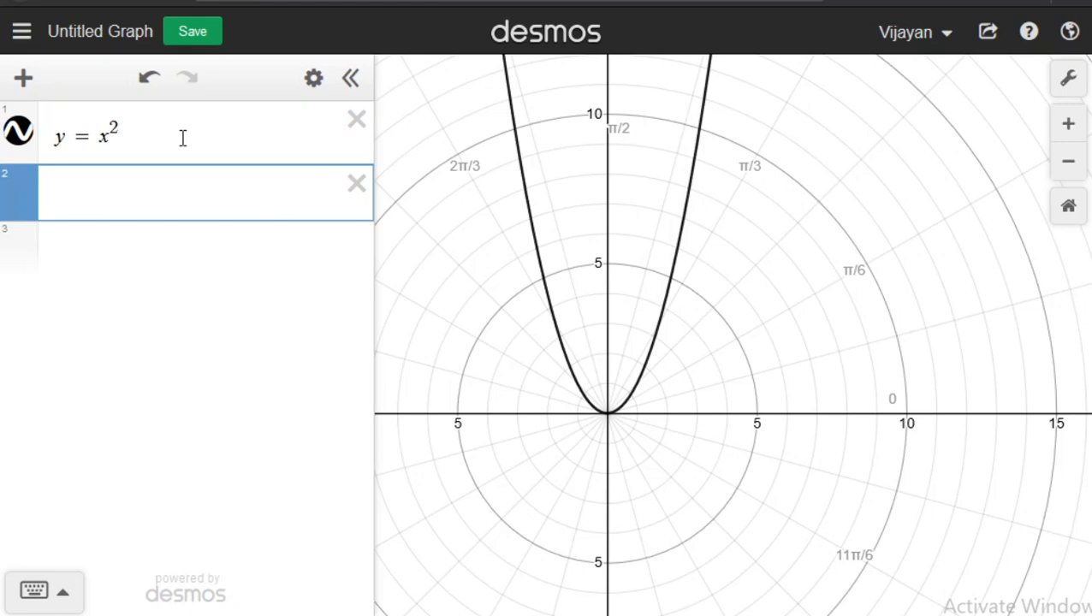
text(x=y^2)
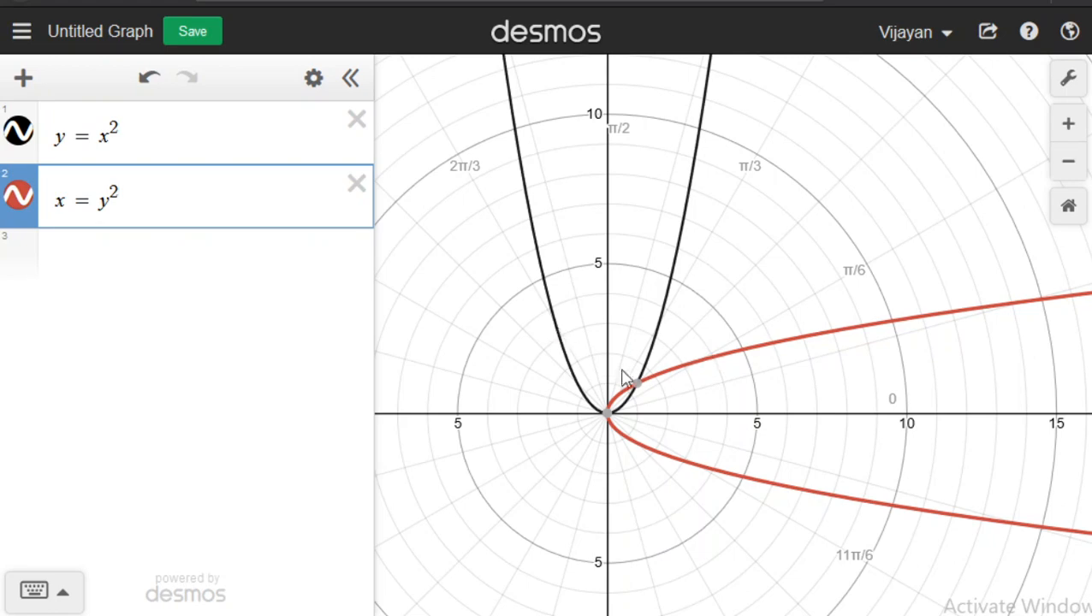
Add the line y = x as a third expression and check where it meets the parabolas.
click(183, 261)
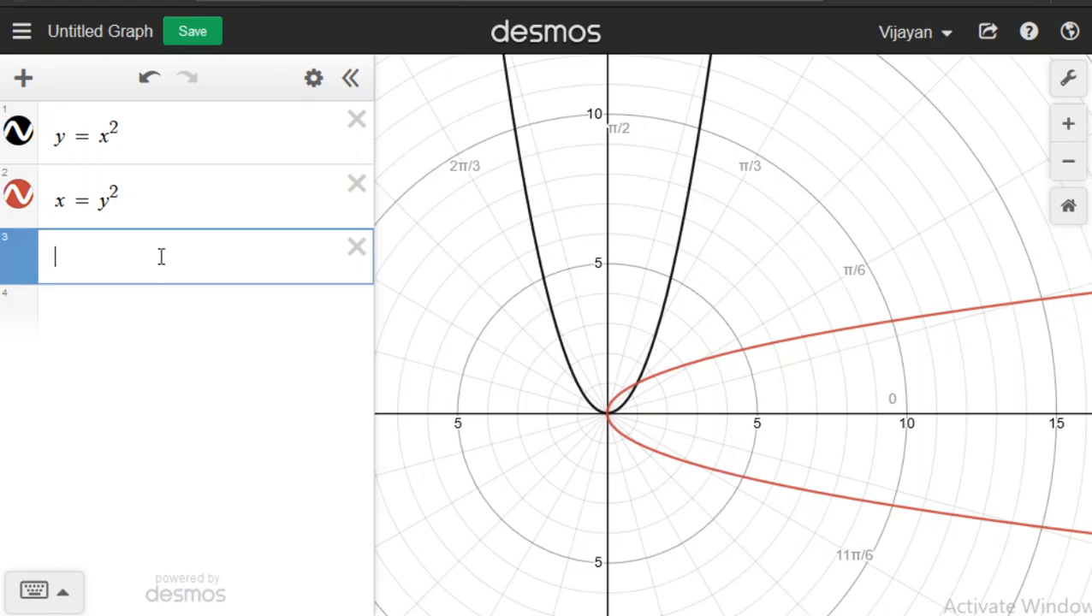
text(y=x)
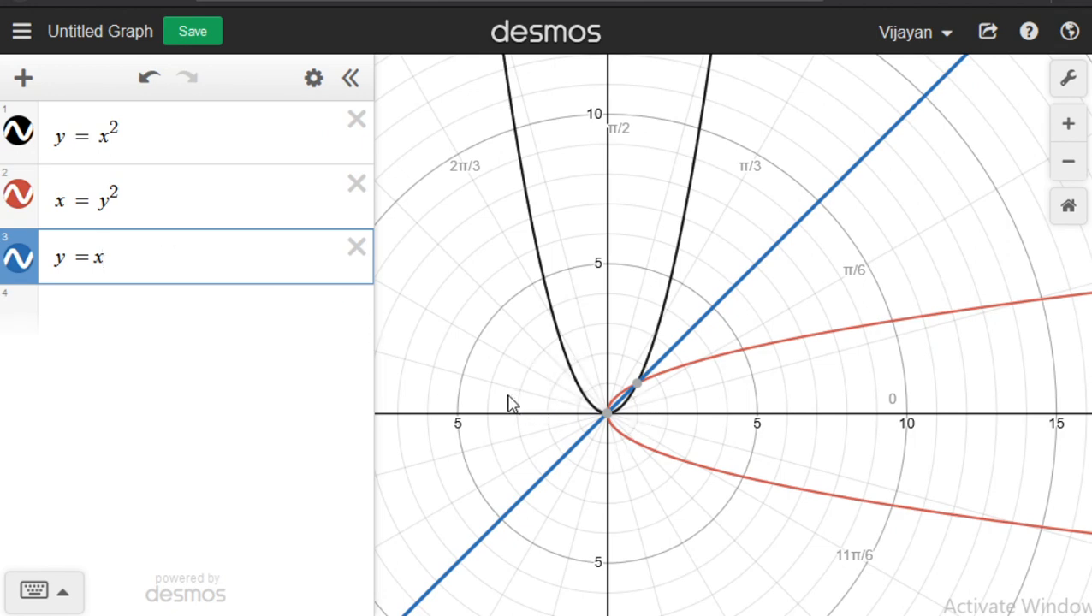
mouse_move(637, 399)
scroll(668, 387, down, 1)
scroll(664, 390, down, 1)
scroll(630, 377, up, 2)
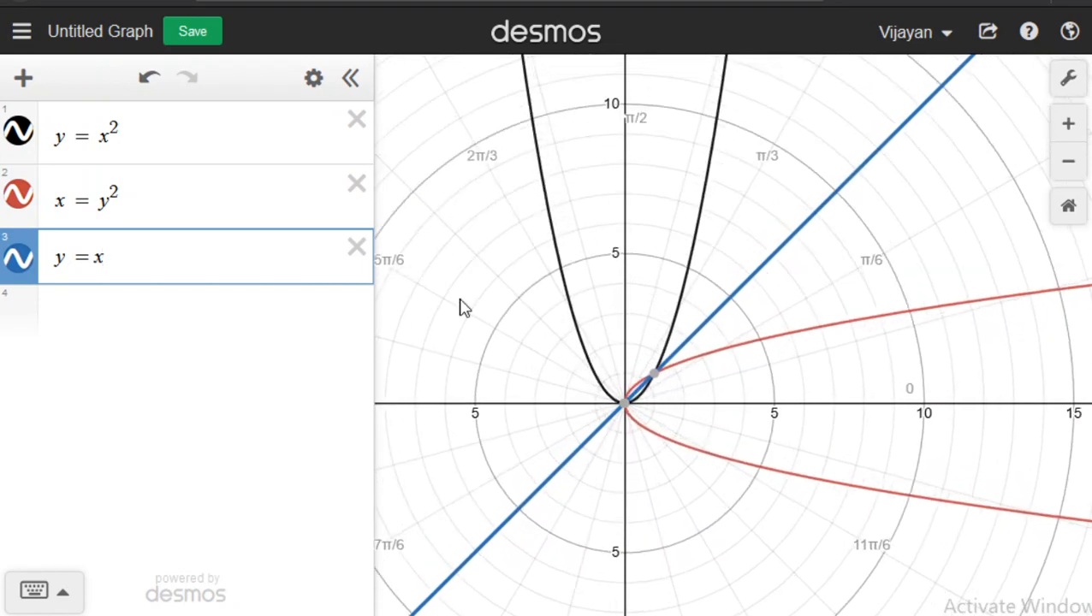
Extend the first equation to y = x^2 + bx + c.
click(254, 129)
text(+ b)
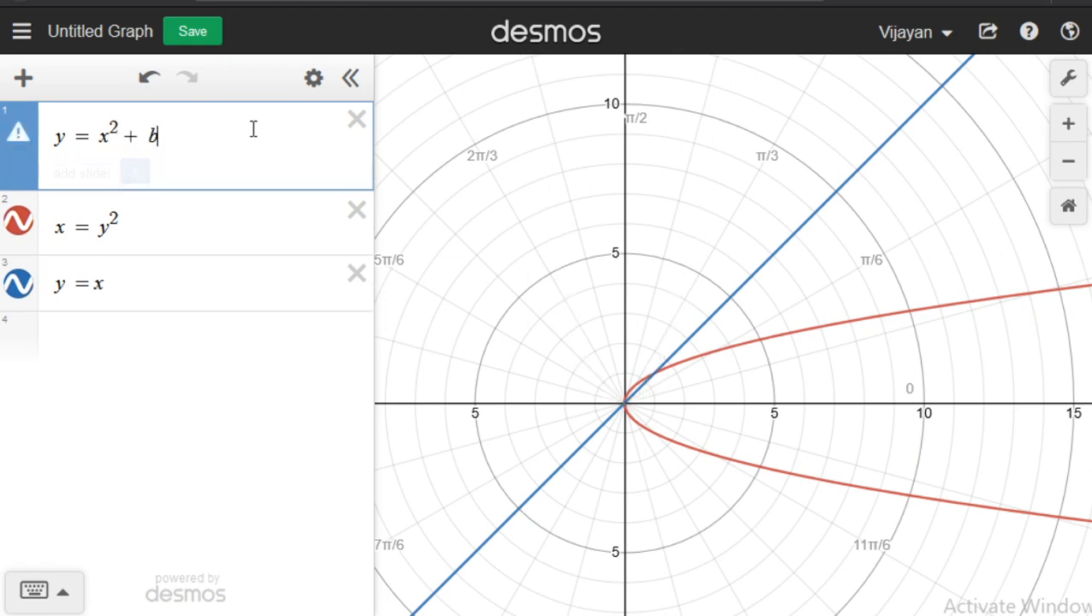
text(x + c)
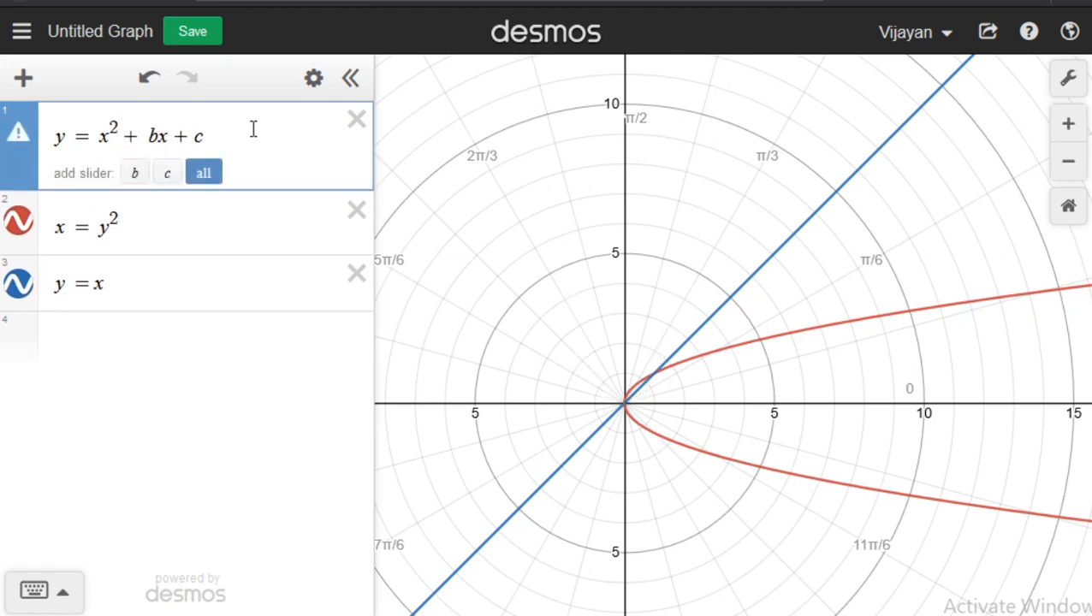
Extend the second equation to x = y^2 + bx + c and add sliders for both b and c.
click(177, 278)
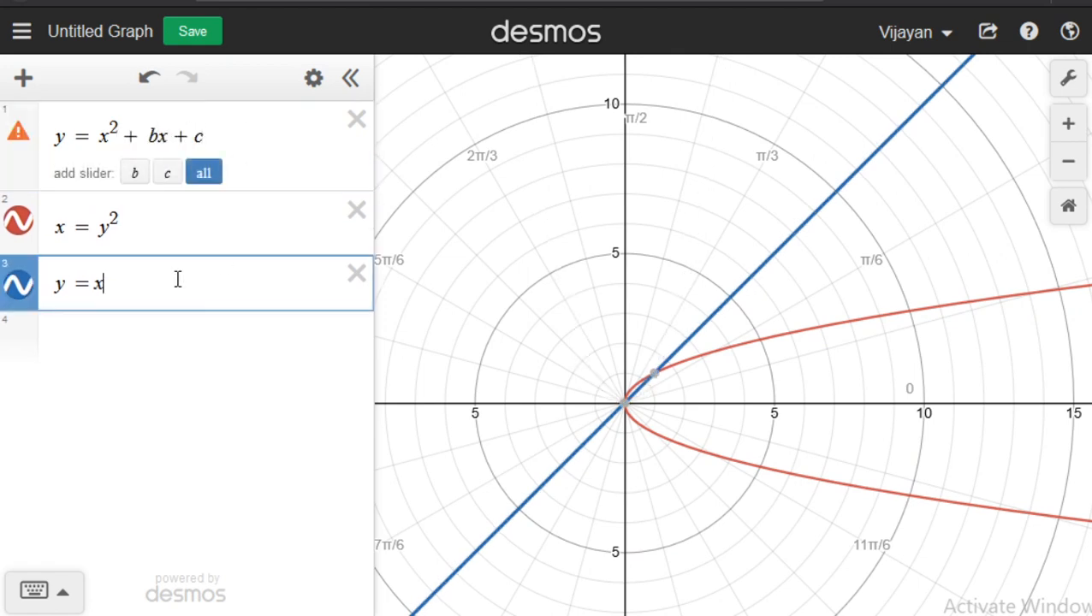
click(177, 223)
text(+bx)
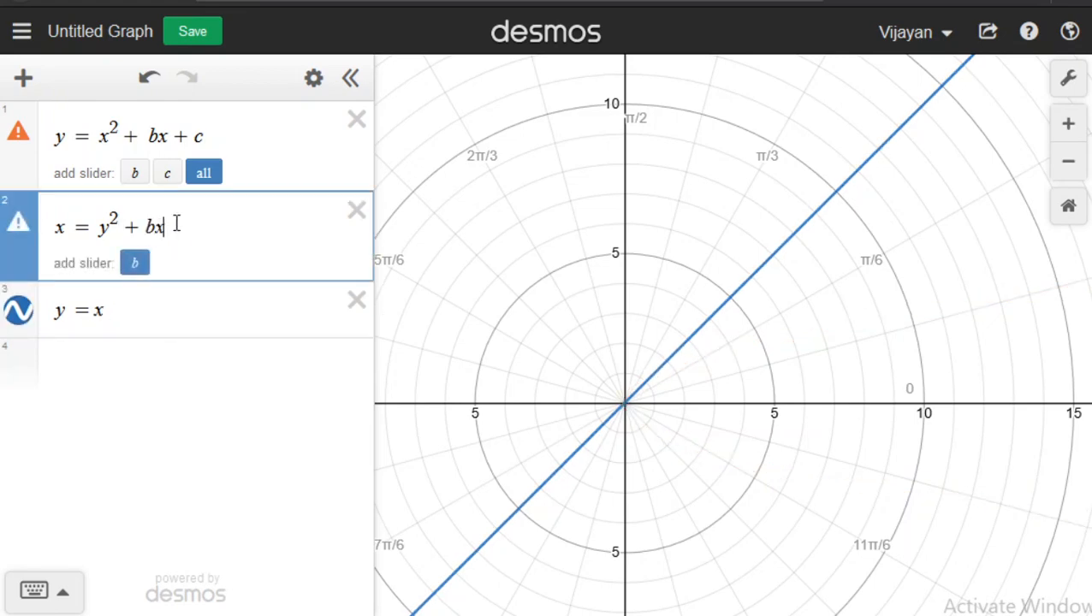
text(+)
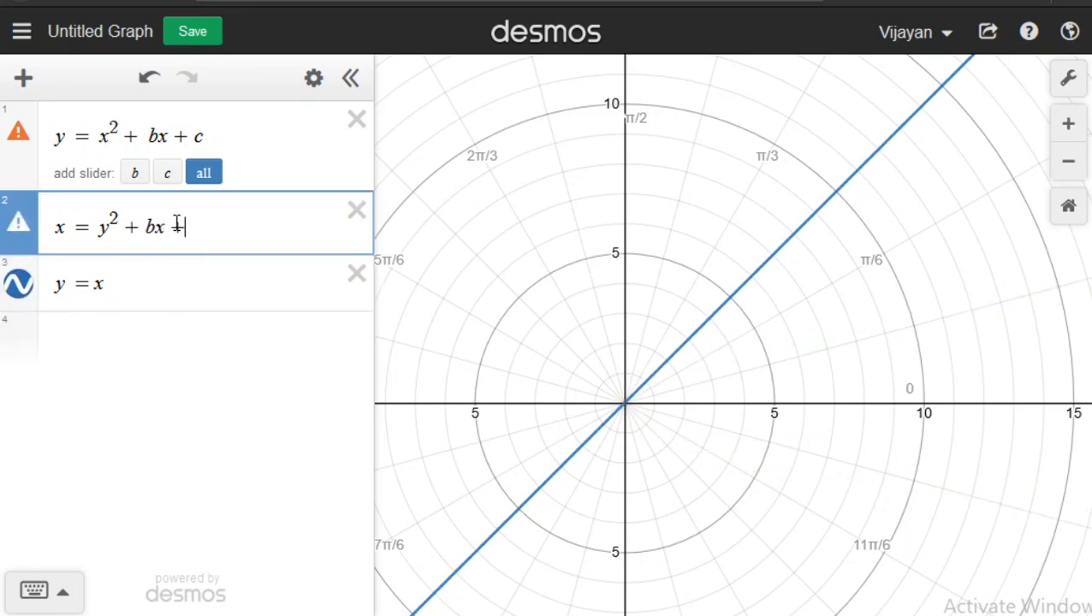
text(-c)
click(200, 262)
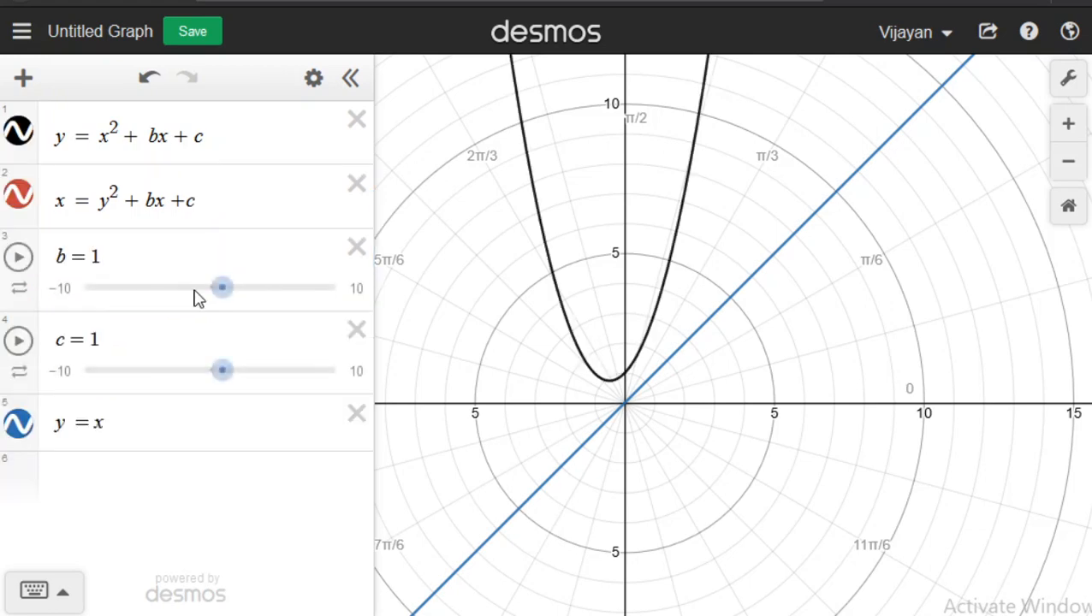
Animate the b and c sliders together, stopping them at b = 3.33 and c = −3.59.
click(18, 256)
click(18, 341)
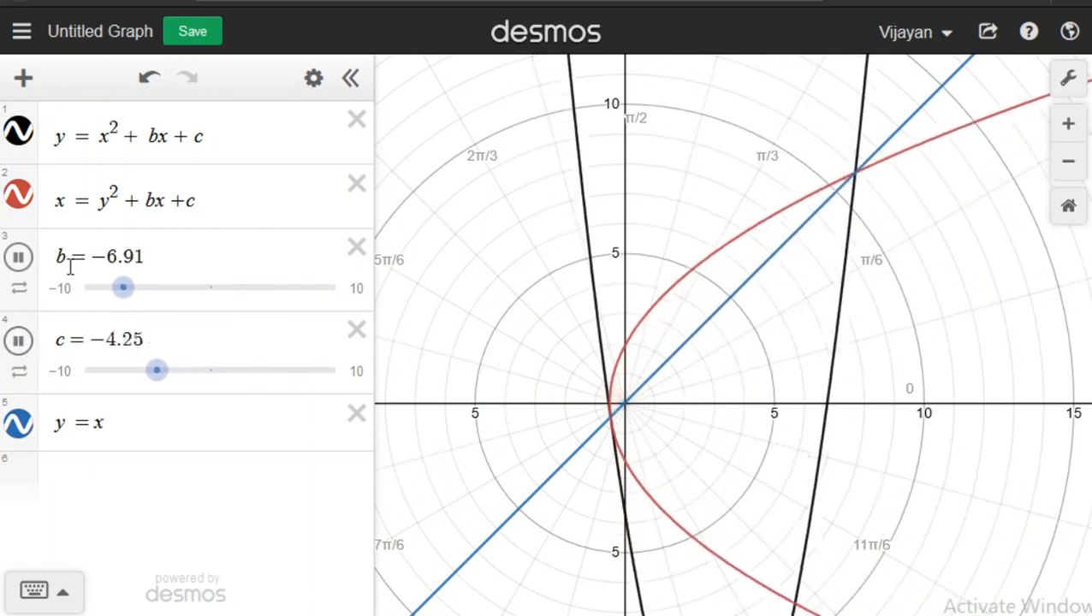
scroll(775, 346, down, 2)
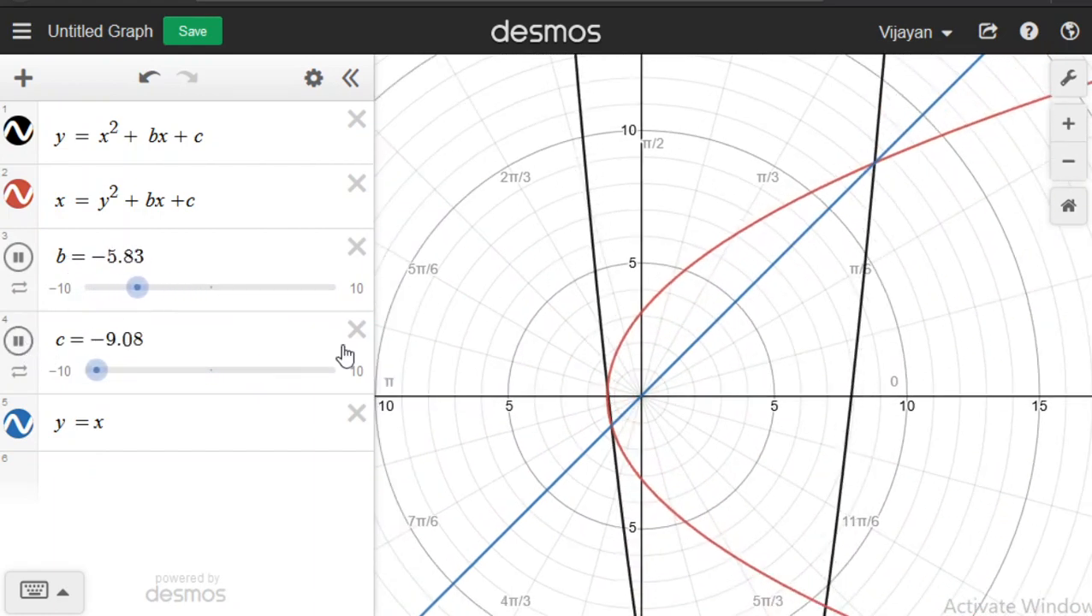
click(18, 341)
click(18, 256)
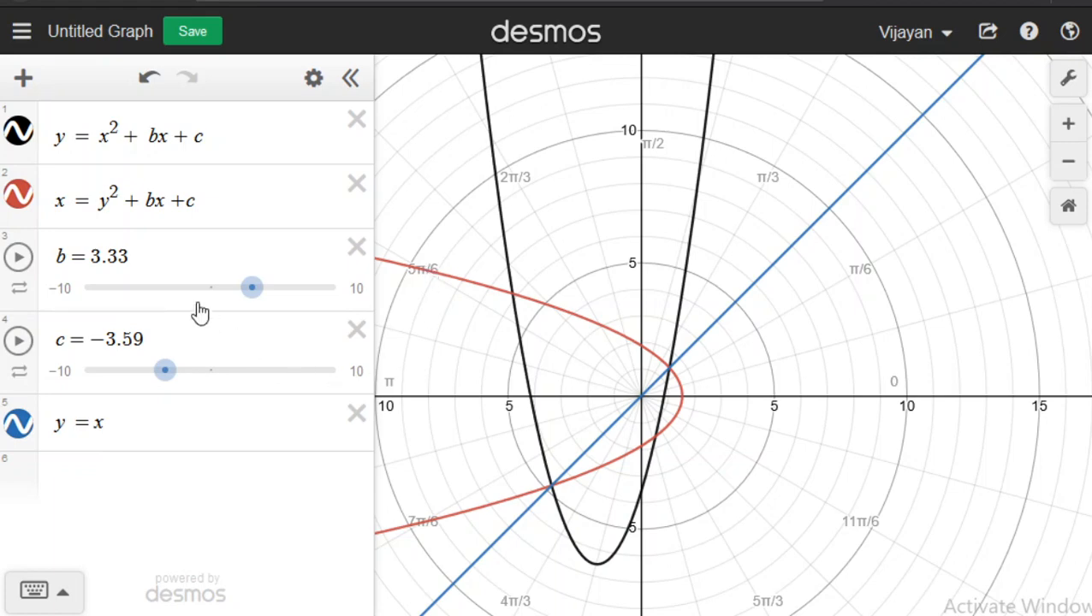
Hide both parabolas and the line y = x, and start a new empty expression.
click(16, 207)
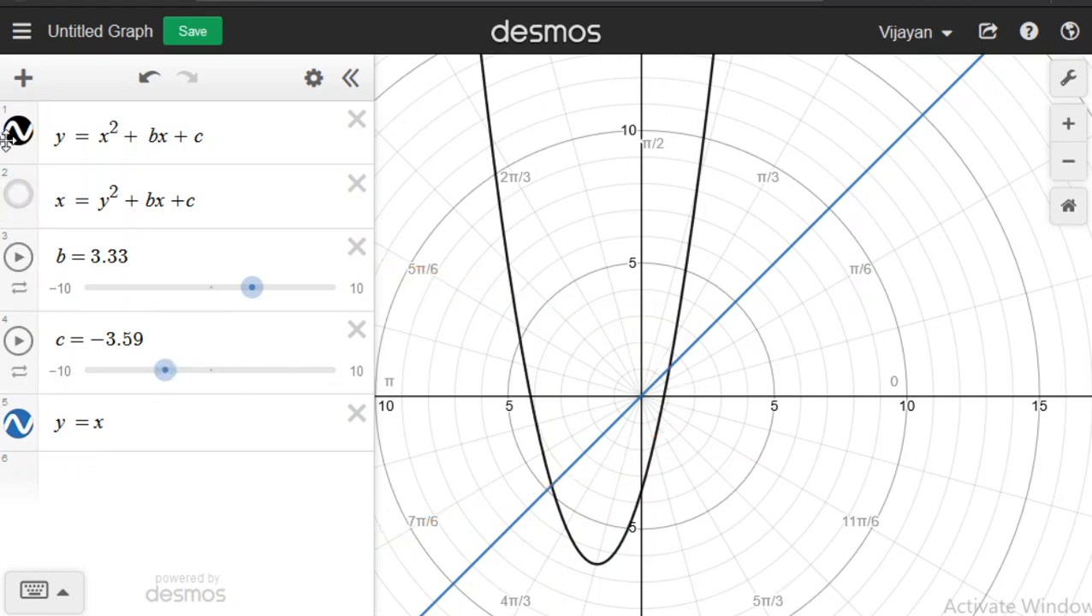
click(18, 131)
click(28, 424)
click(75, 469)
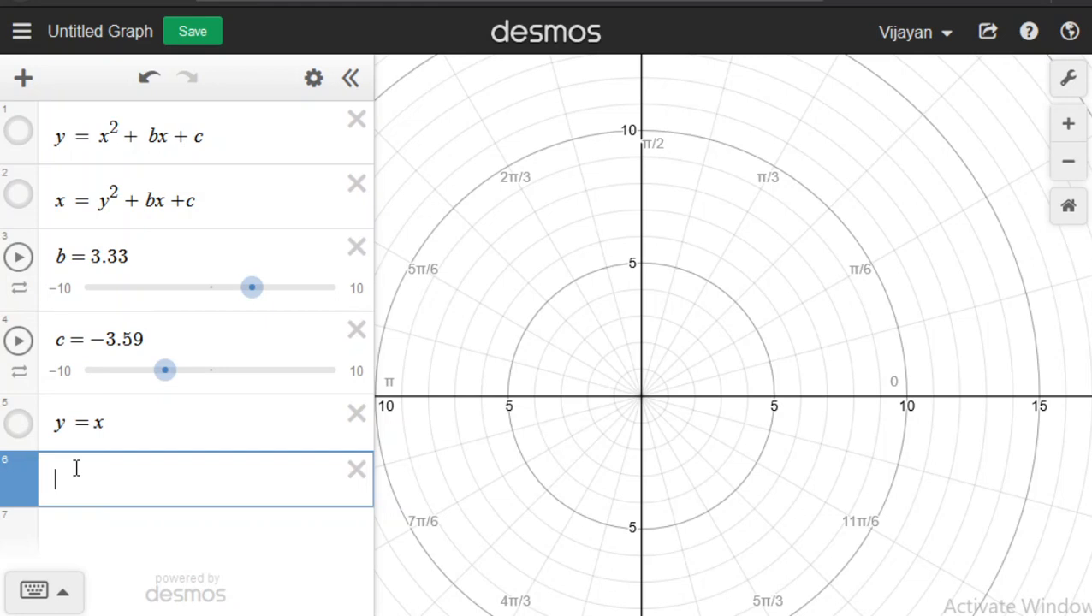
Graph the function f(x) = sin(x) and its mirrored counterpart x = f(y).
text(f(x)
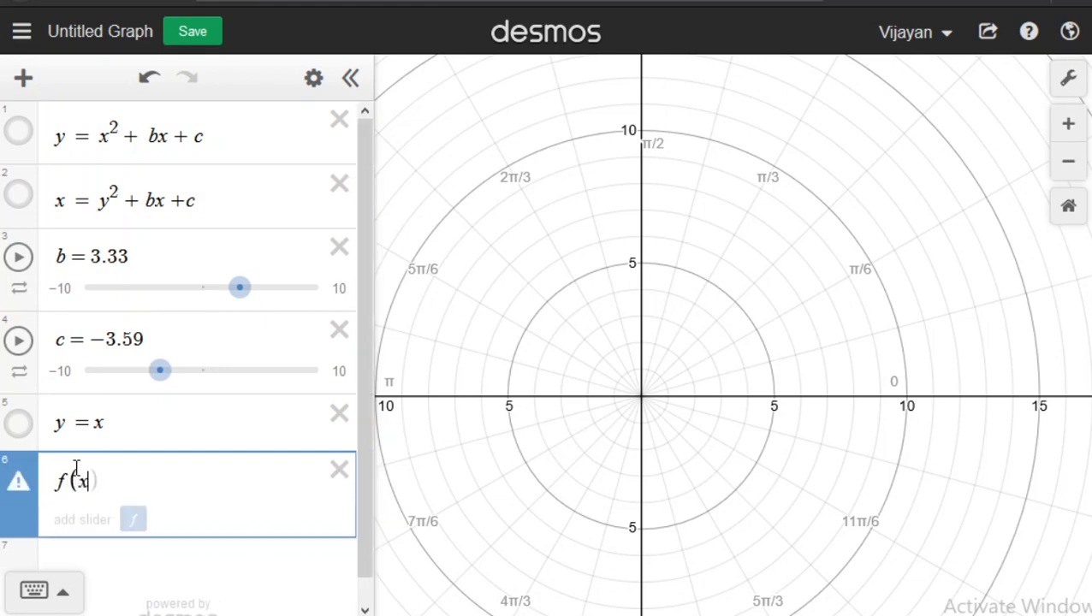
text() = sin)
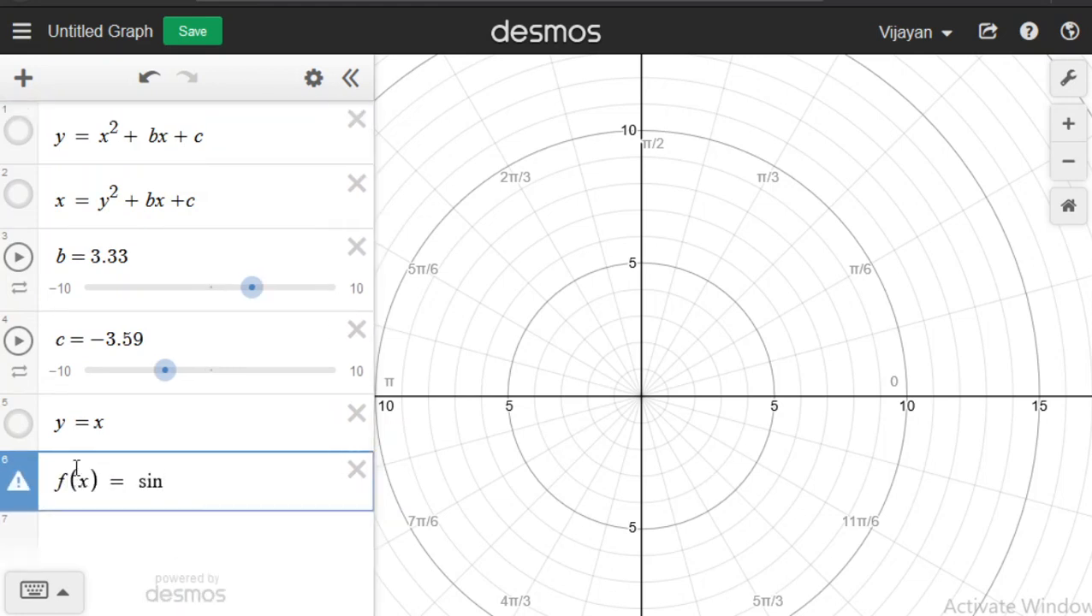
text((x))
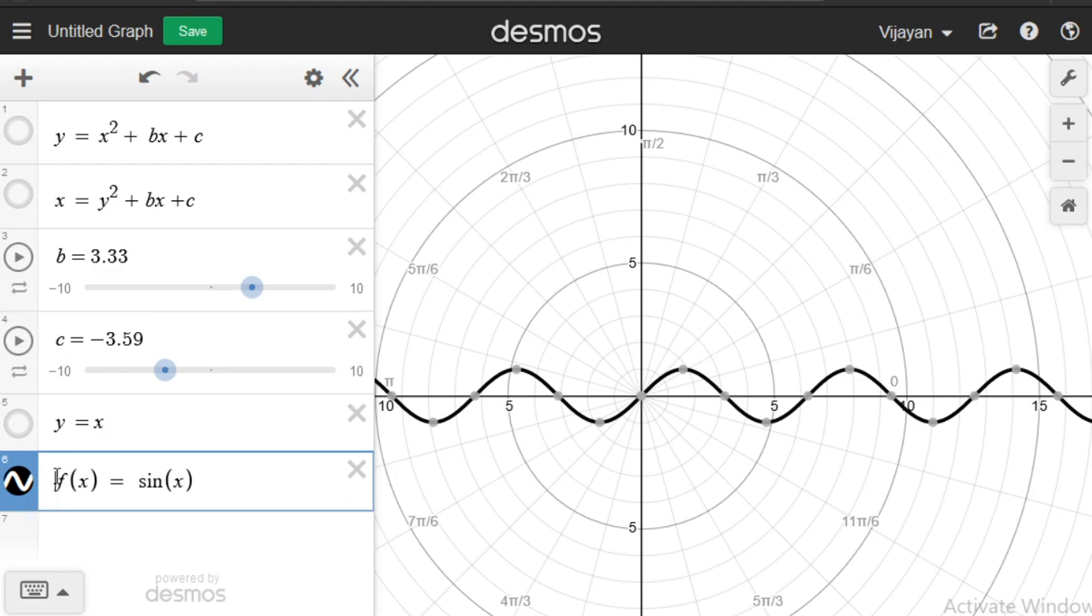
key(Return)
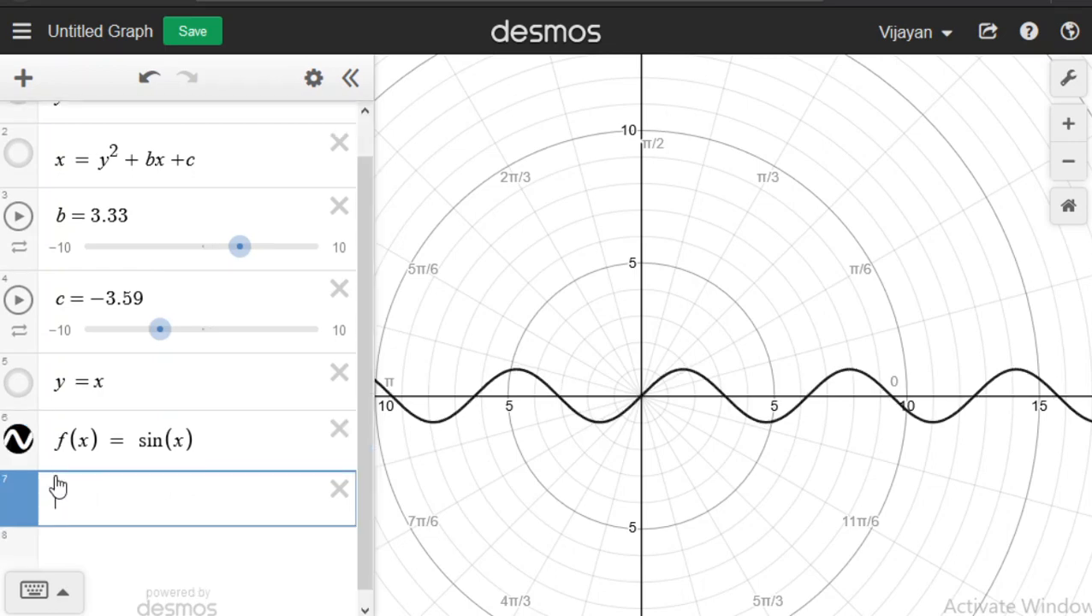
text(y=f()
text(y))
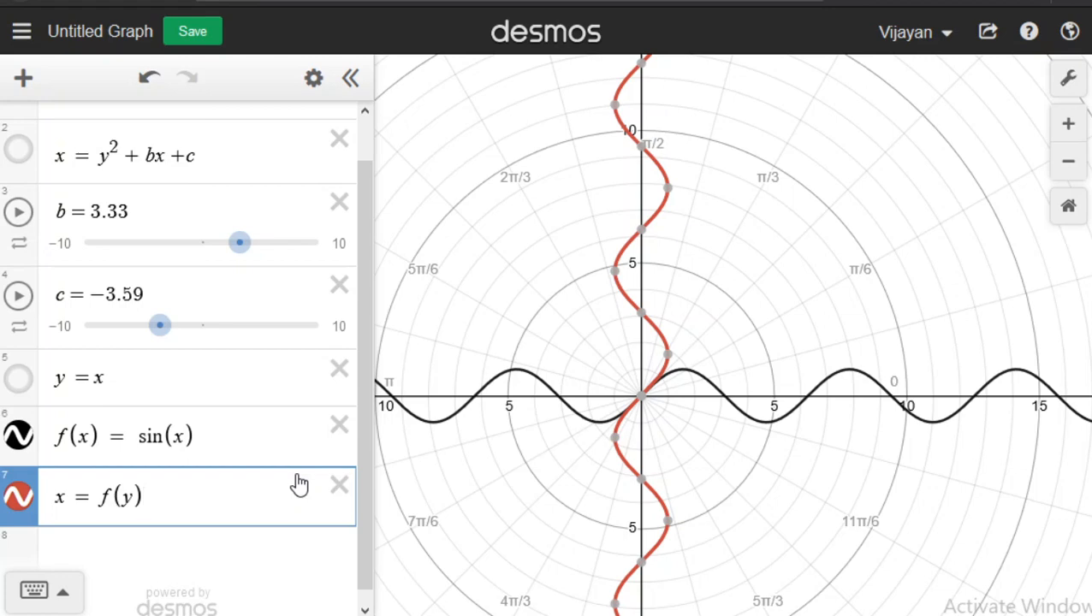
Delete all expressions and sliders to leave an empty expression list.
click(339, 139)
click(356, 184)
click(357, 121)
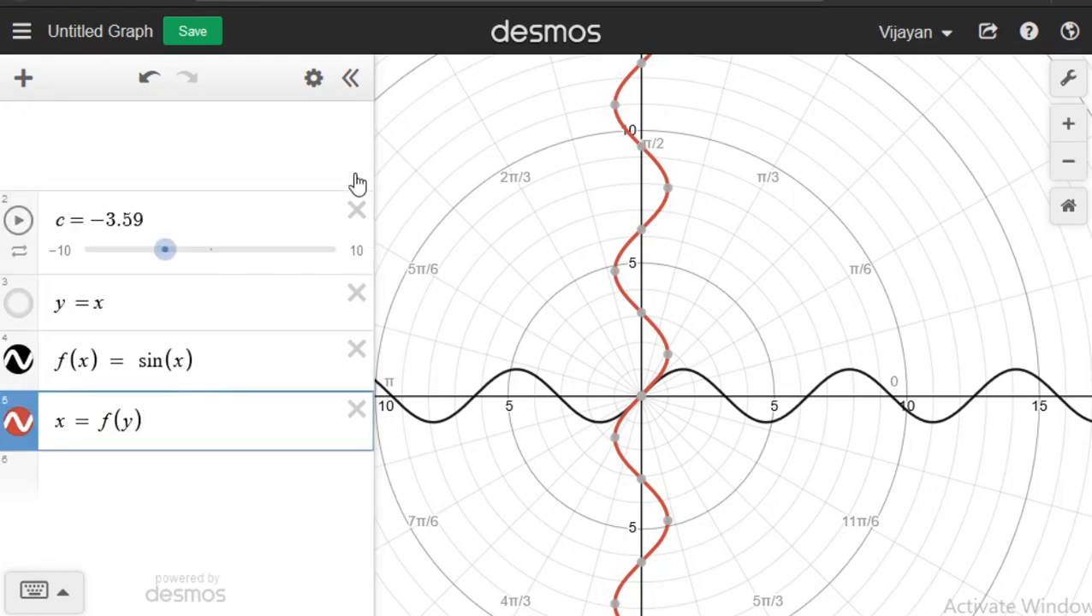
click(357, 122)
click(357, 180)
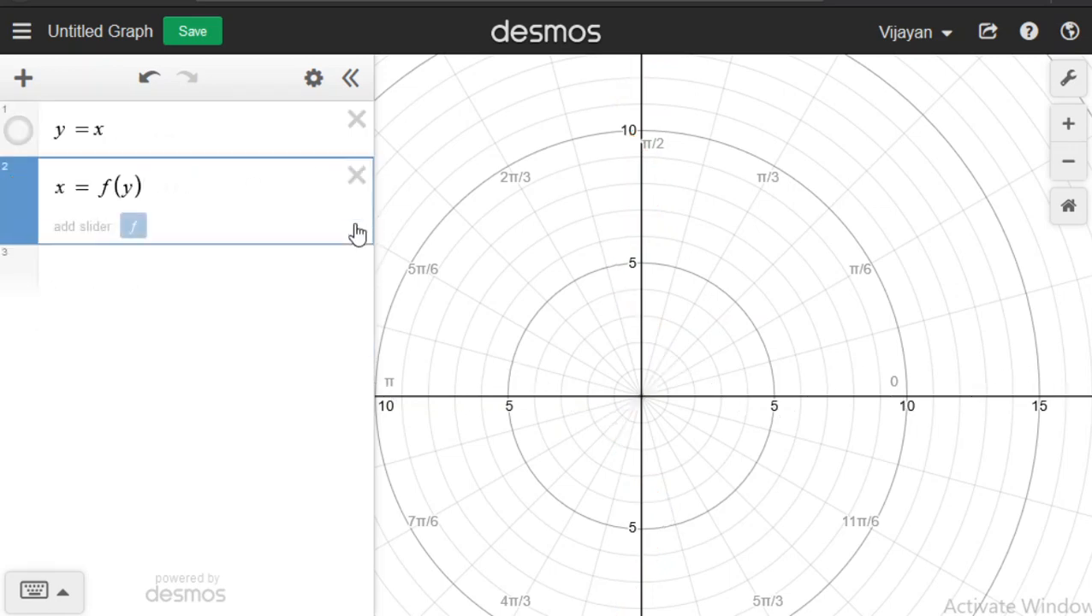
click(357, 180)
click(356, 122)
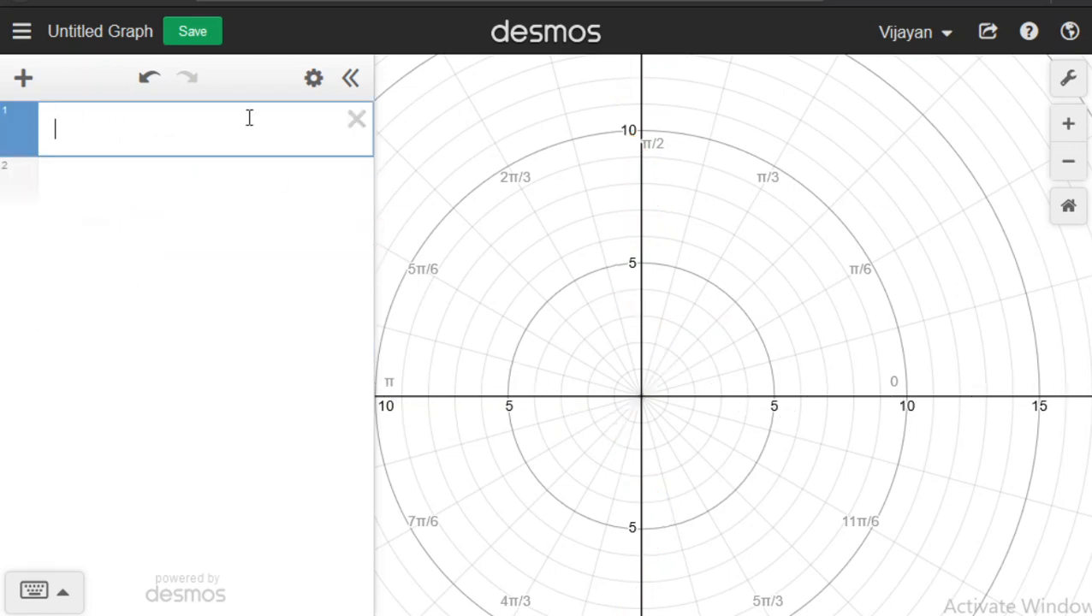
Plot the point (3,0) and give it the label A.
text(()
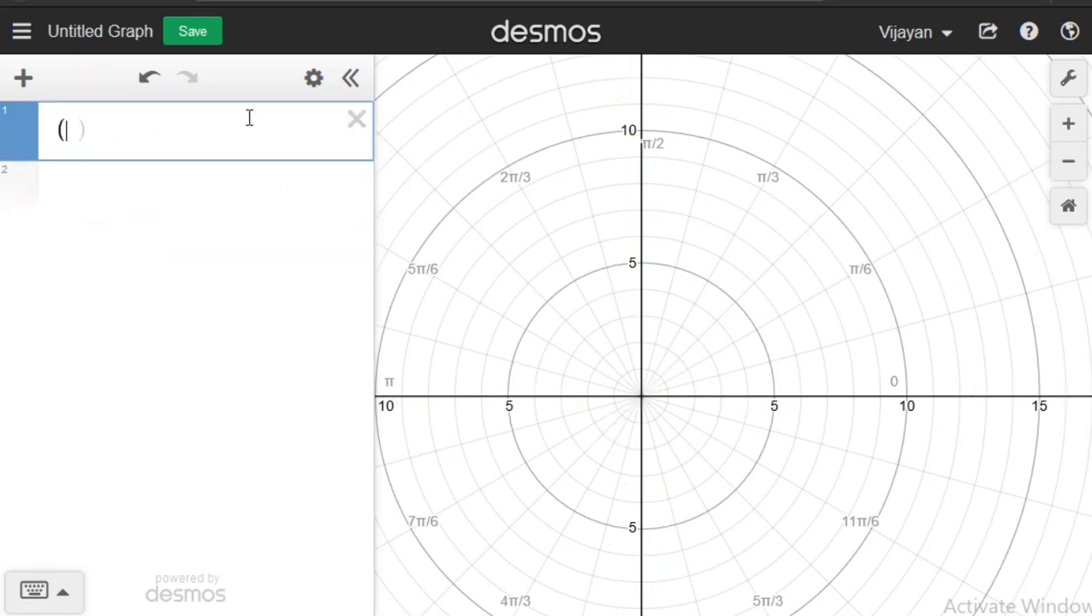
text(3,0))
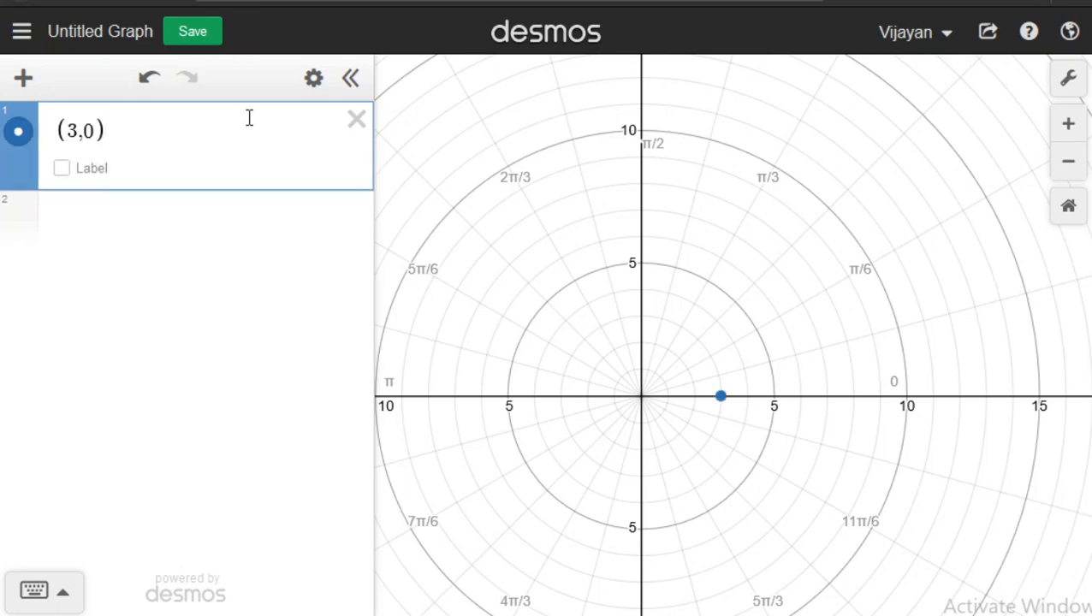
click(61, 167)
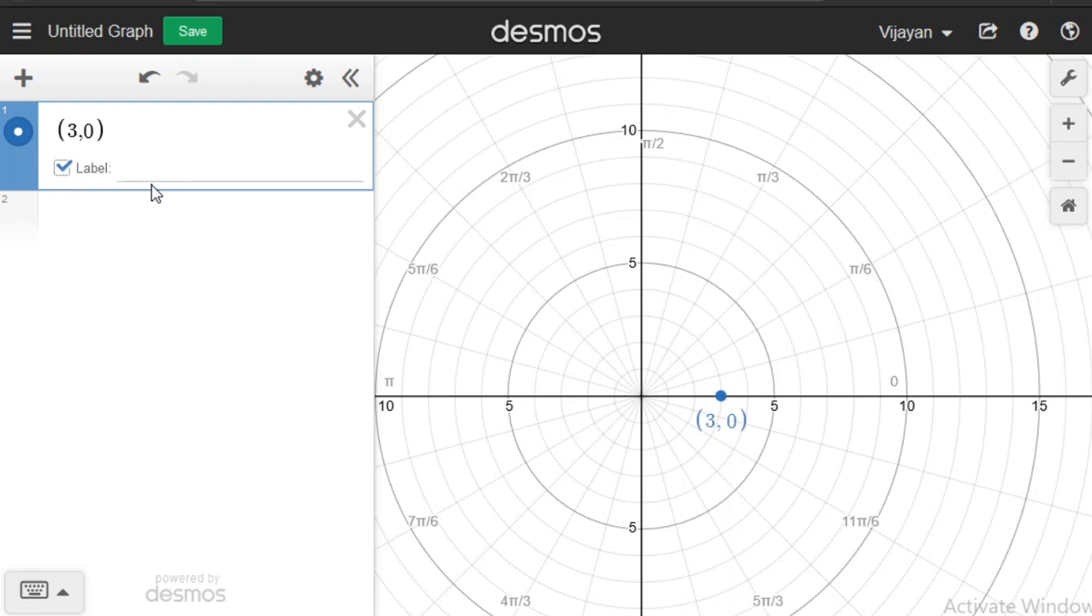
click(182, 168)
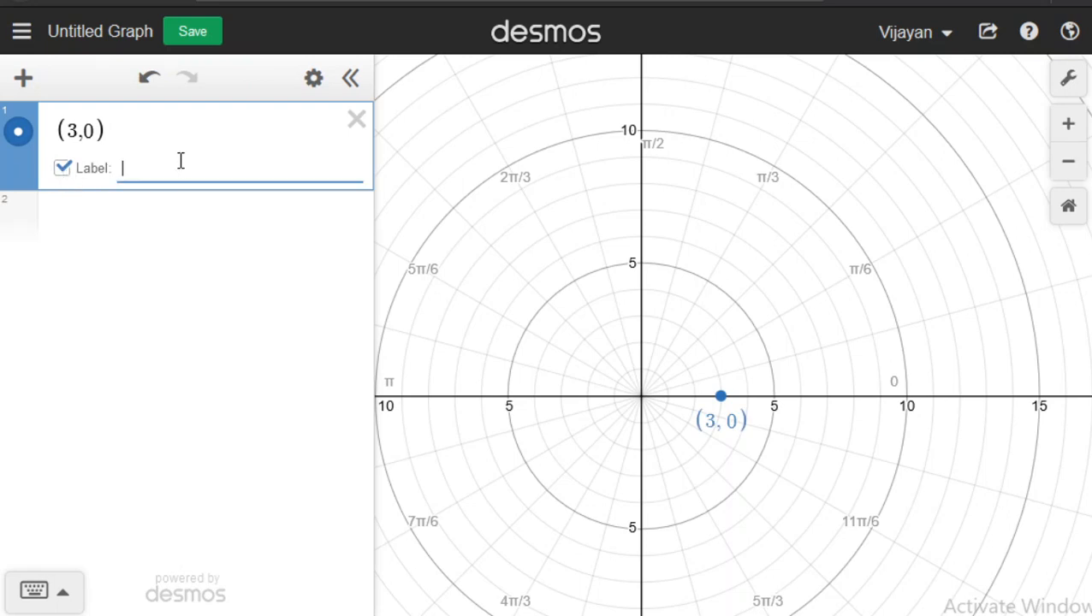
text(A)
click(203, 290)
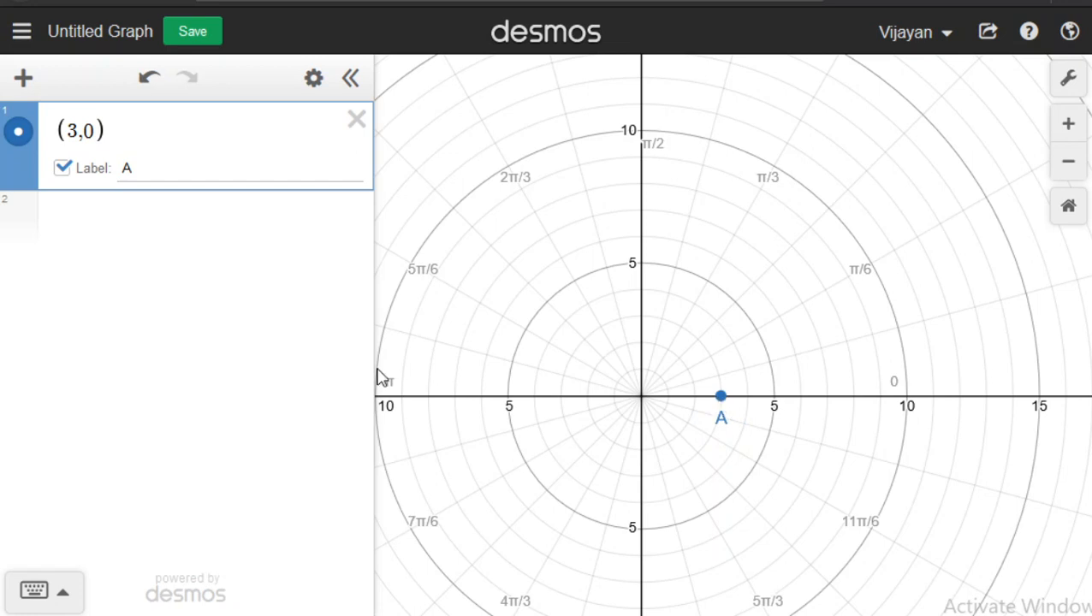
Graph the line 2x + 1 and, in a separate expression, the parabola y = x^2 − 4.
click(130, 218)
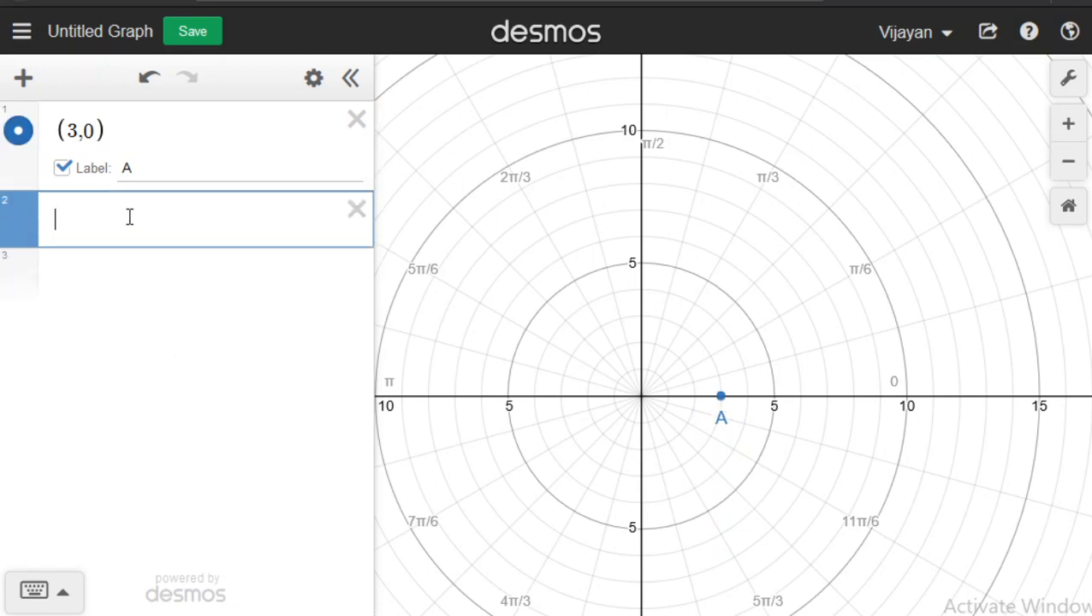
text(2x + 1)
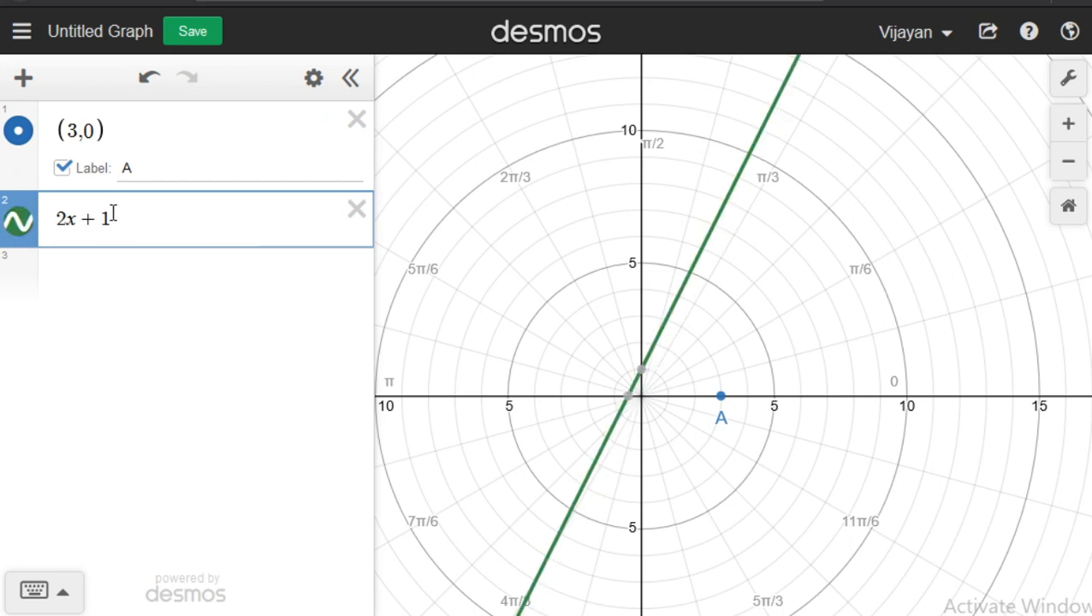
click(94, 266)
text(y=)
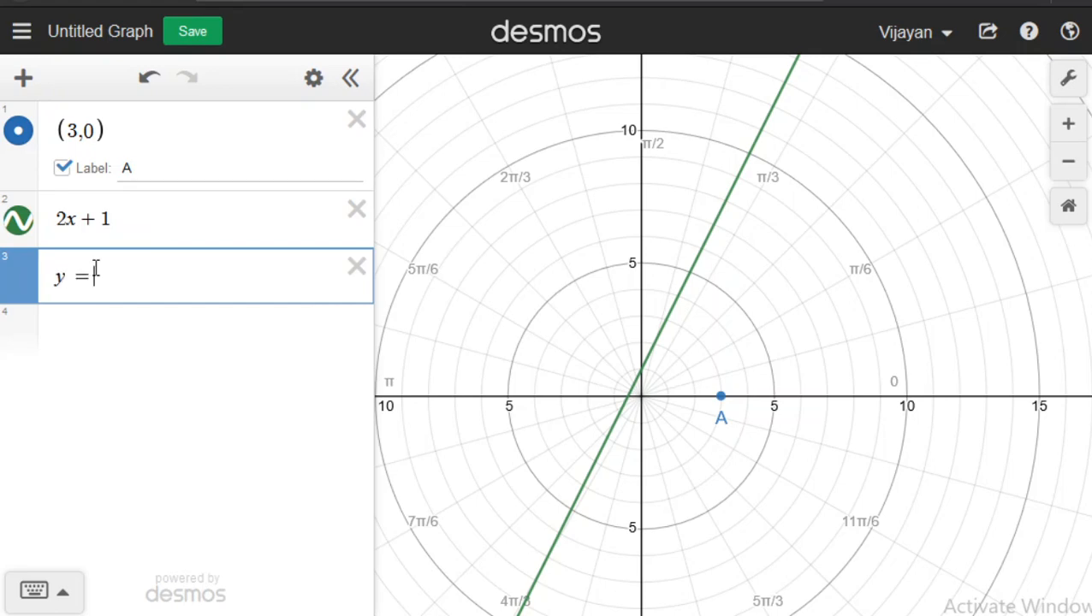
text(X_6)
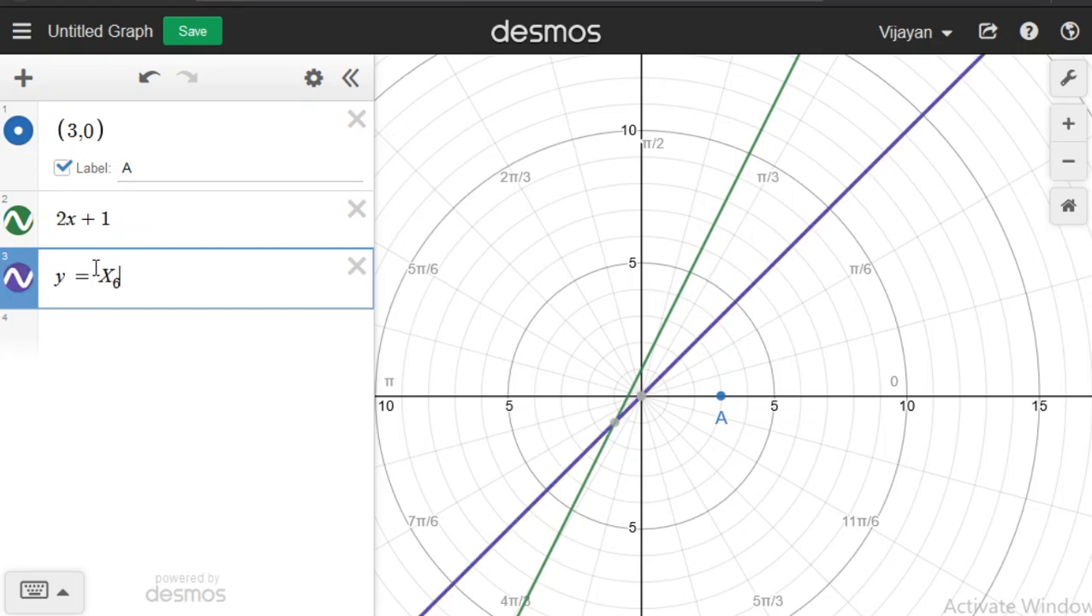
text(@-)
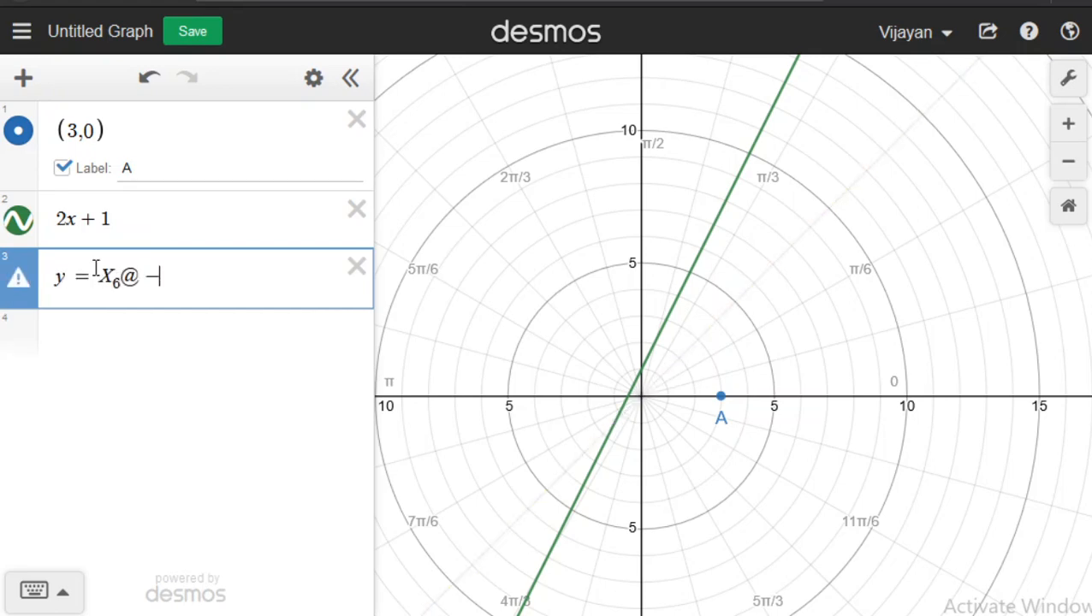
text(4)
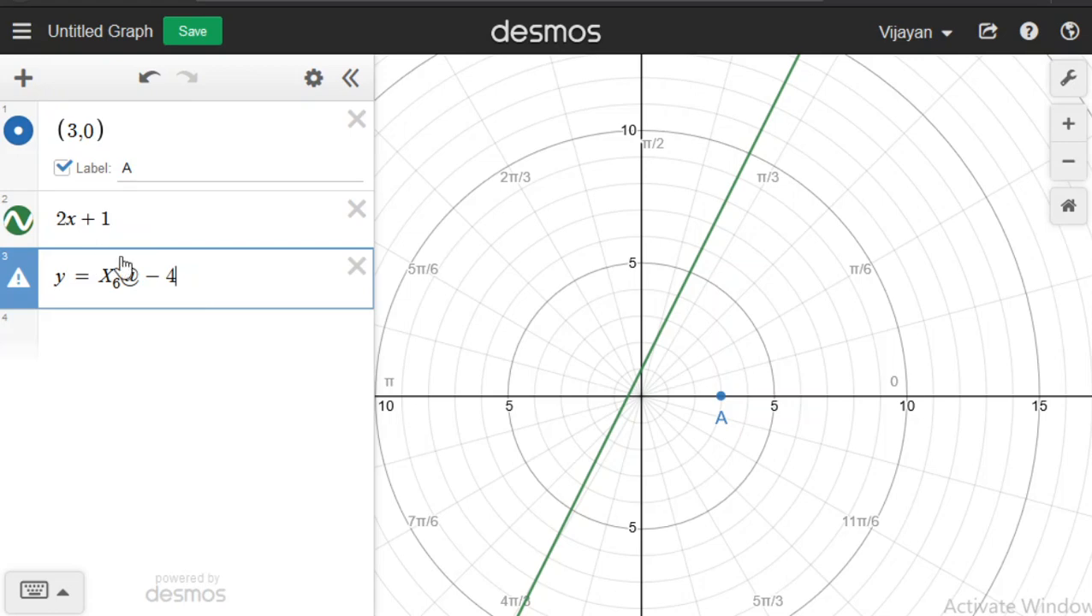
click(140, 281)
key(BackSpace)
key(BackSpace)
key(BackSpace)
key(BackSpace)
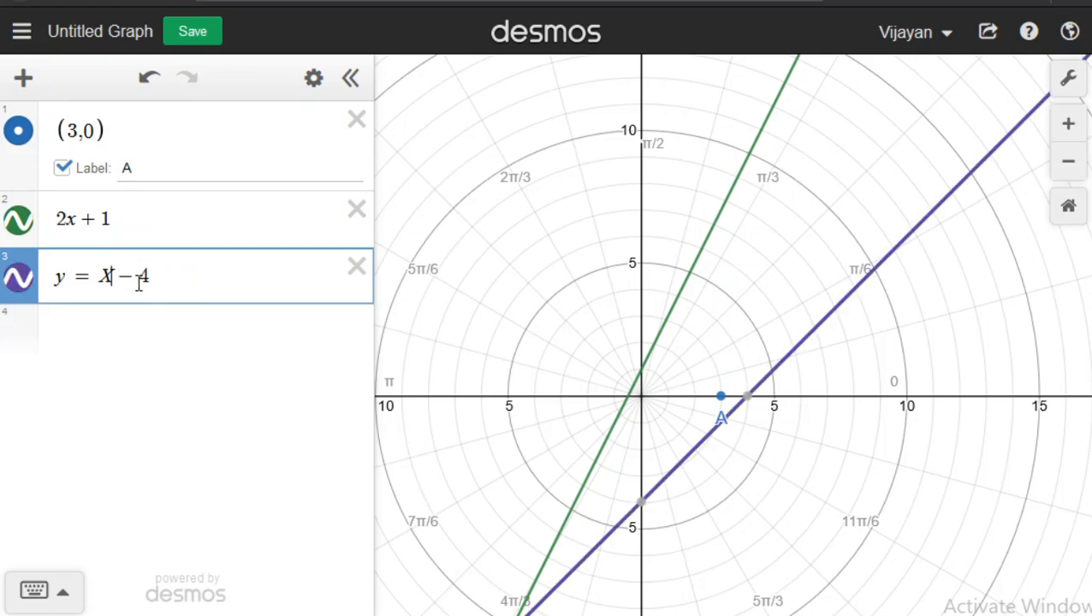
text(x^2)
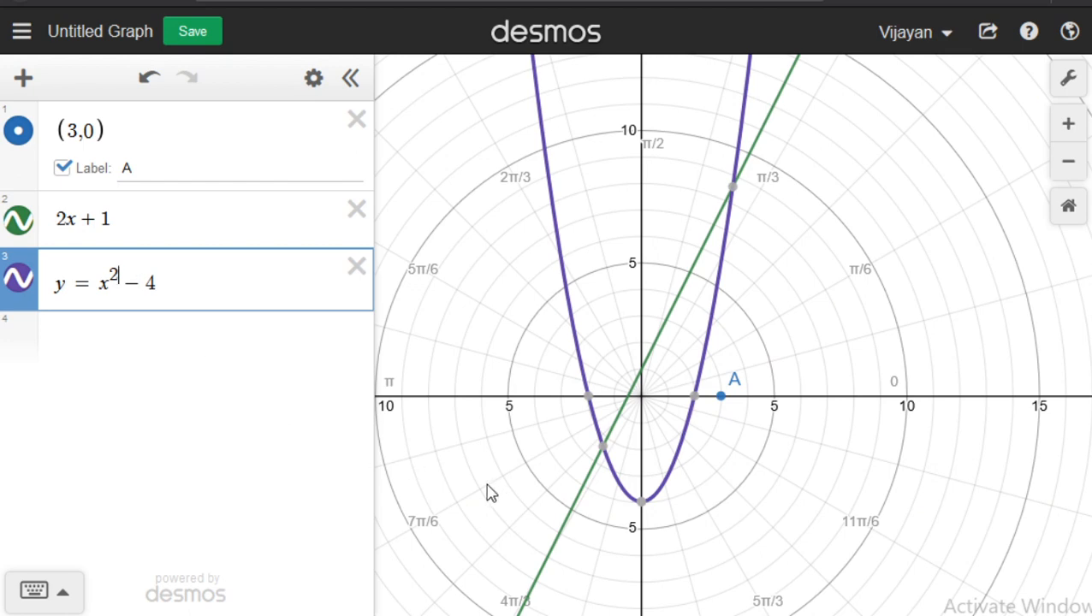
Graph the exponential function f(x) = 2^x, and hide the line 2x + 1 and the parabola y = x^2 − 4.
click(124, 337)
text(f(x) )
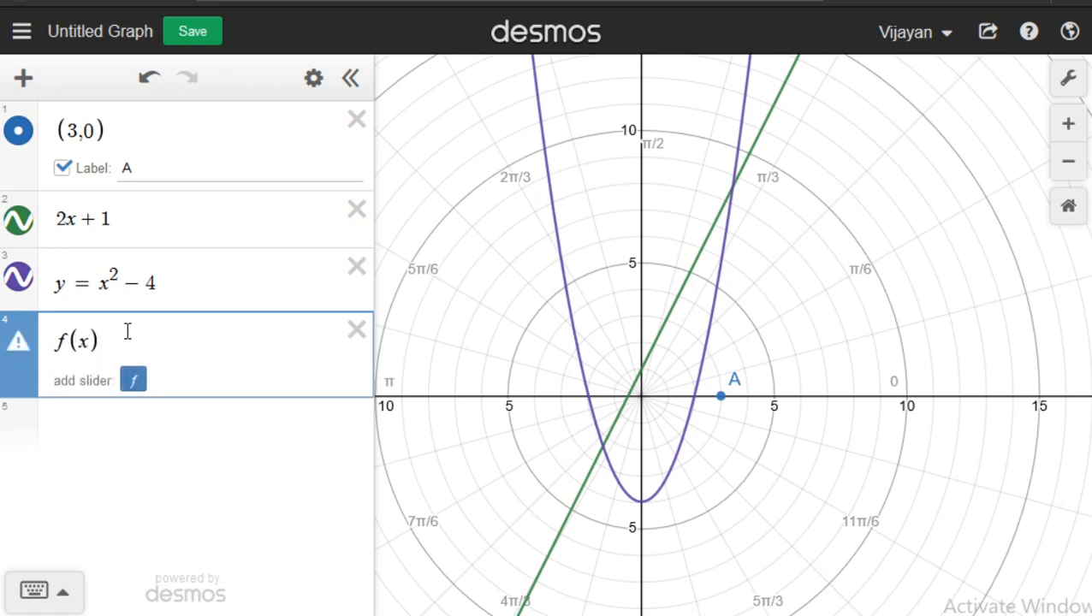
text(= 2)
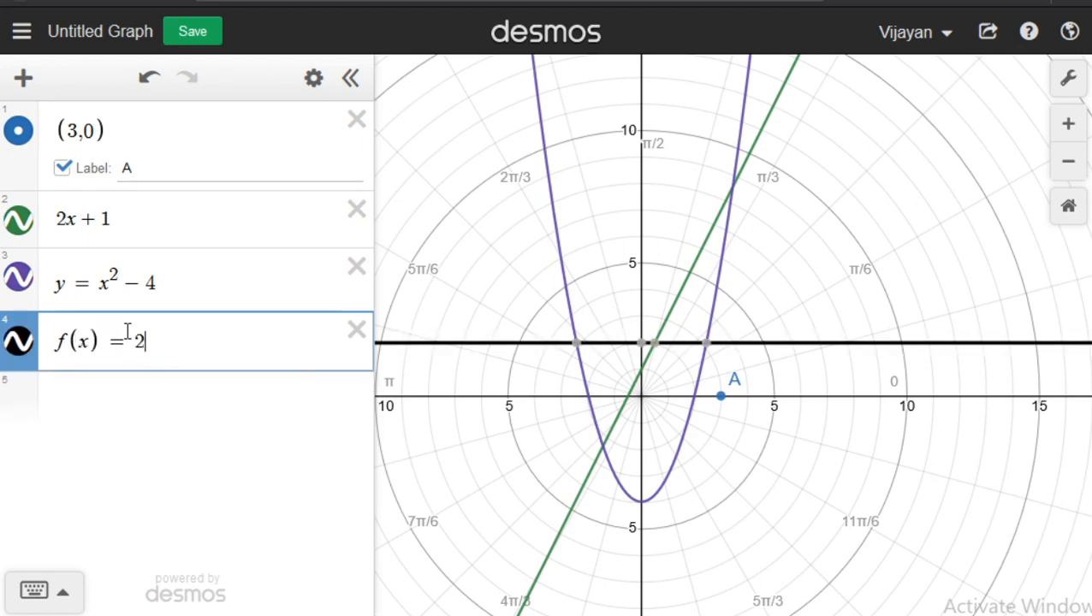
text(^)
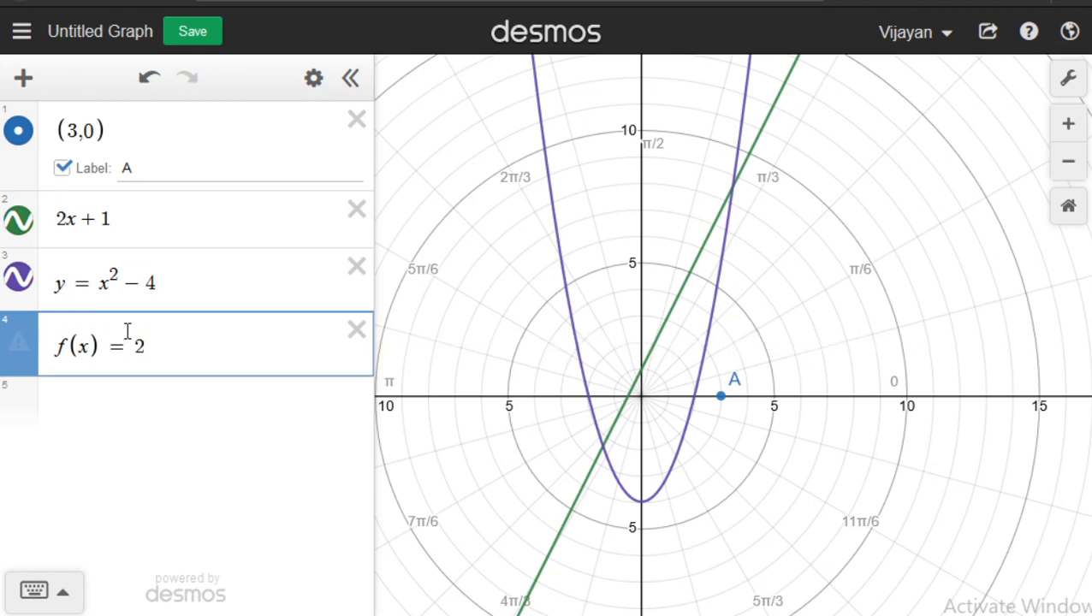
text(x)
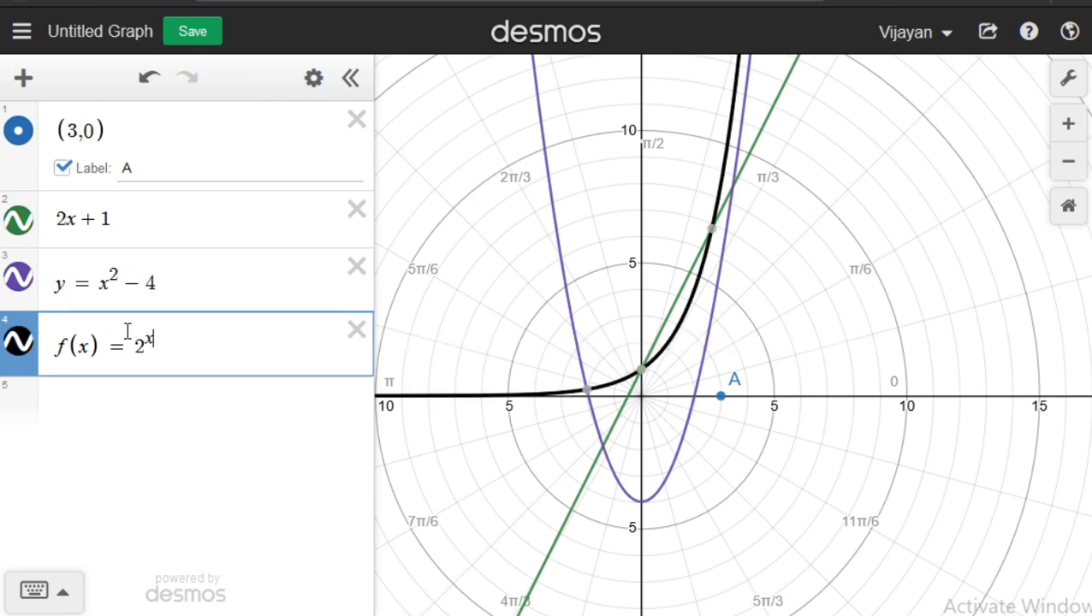
scroll(652, 311, down, 3)
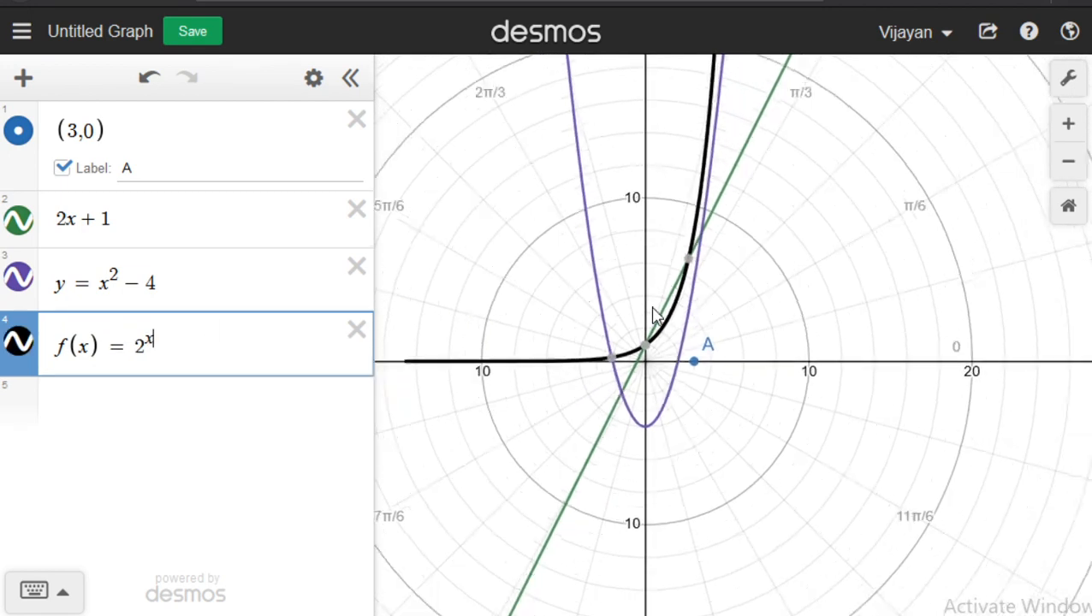
click(23, 280)
click(26, 220)
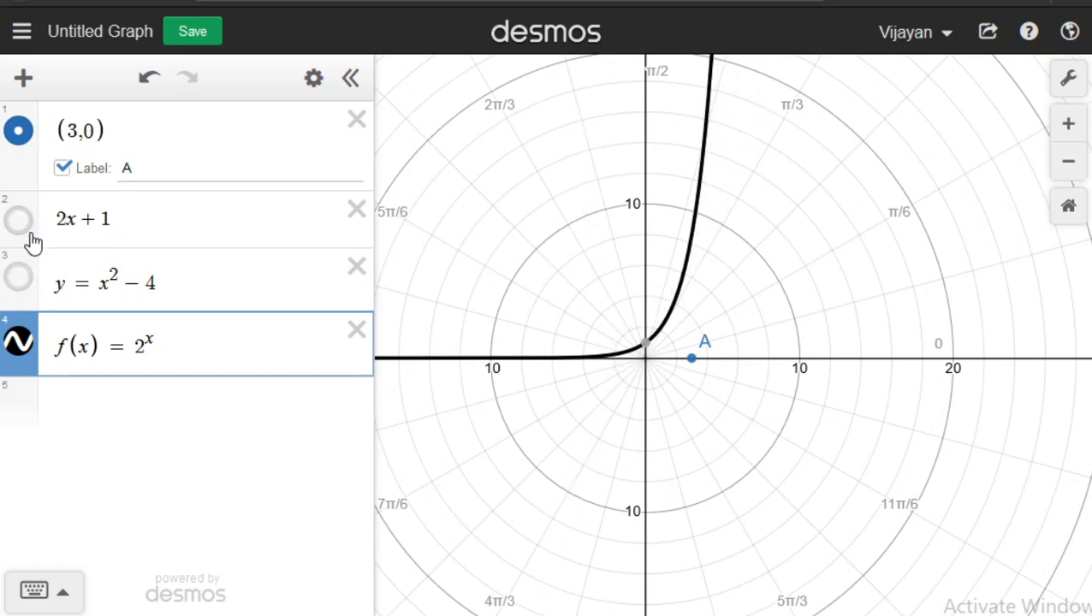
Graph the circle x^2 + y^2 = 3^2 in a new expression.
click(135, 401)
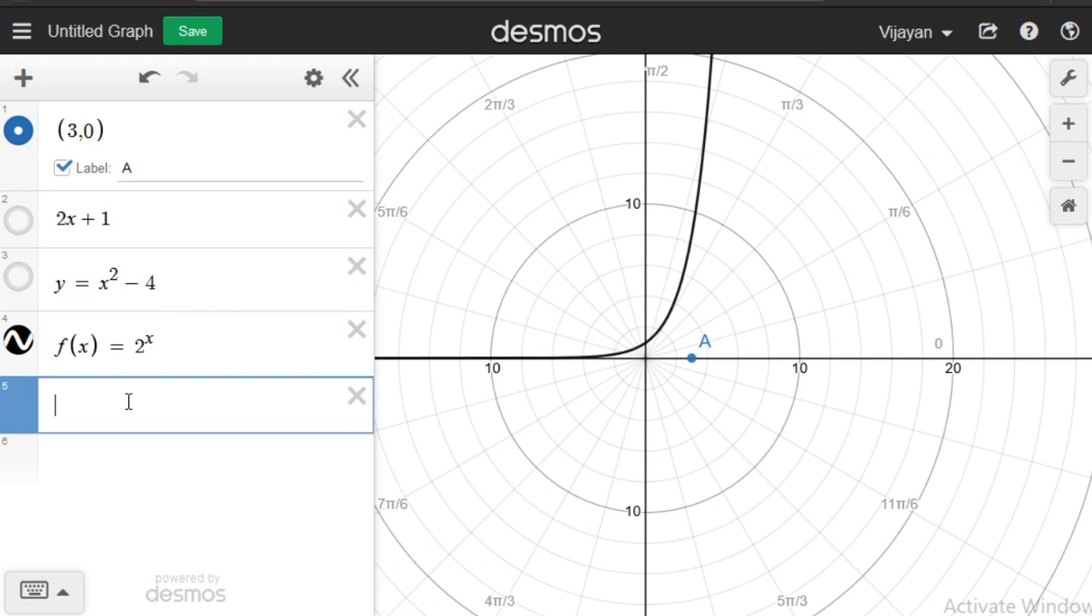
text(x_6)
key(BackSpace)
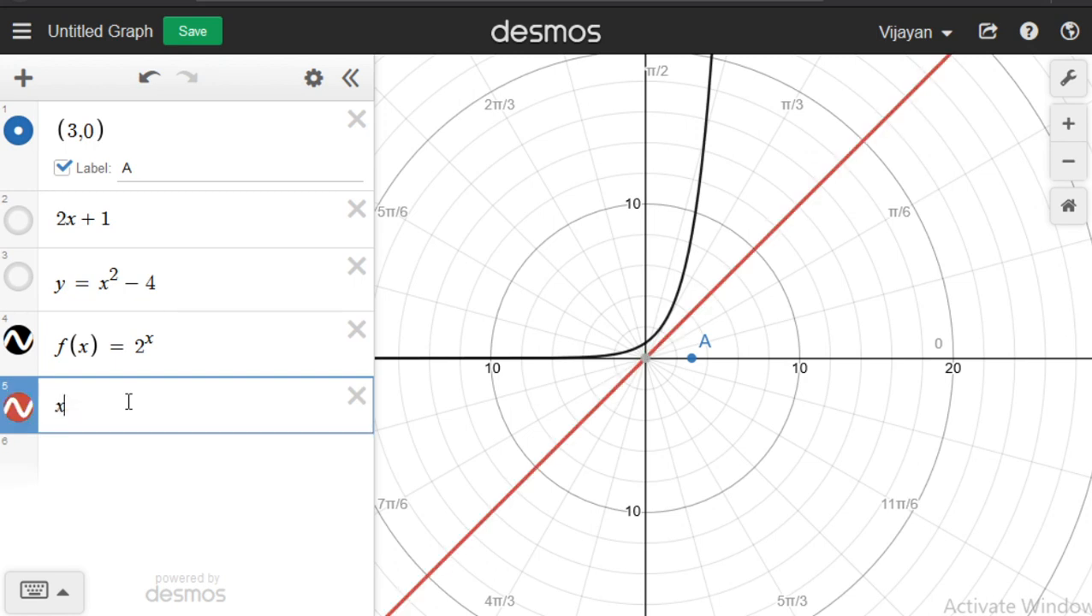
text(^2)
key(Right)
text(+y^2)
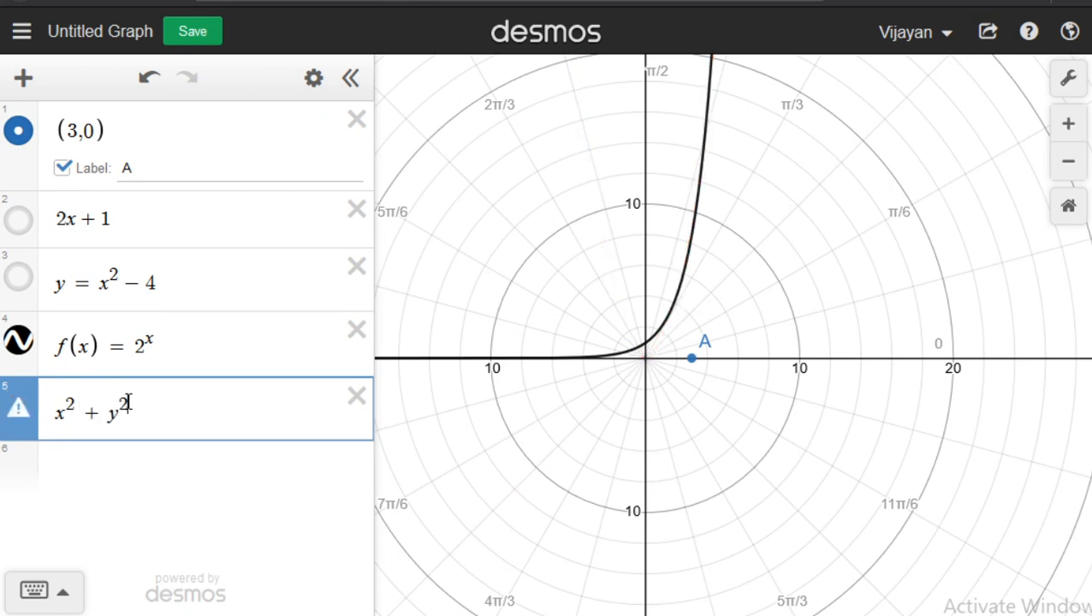
key(Right)
text(=4)
key(BackSpace)
text(3)
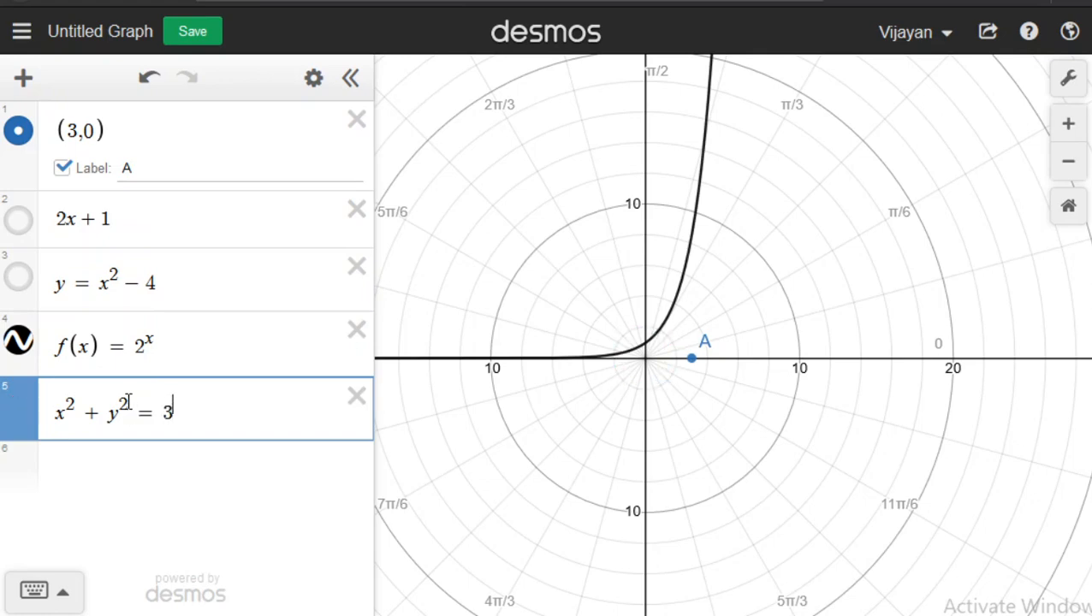
text(^2)
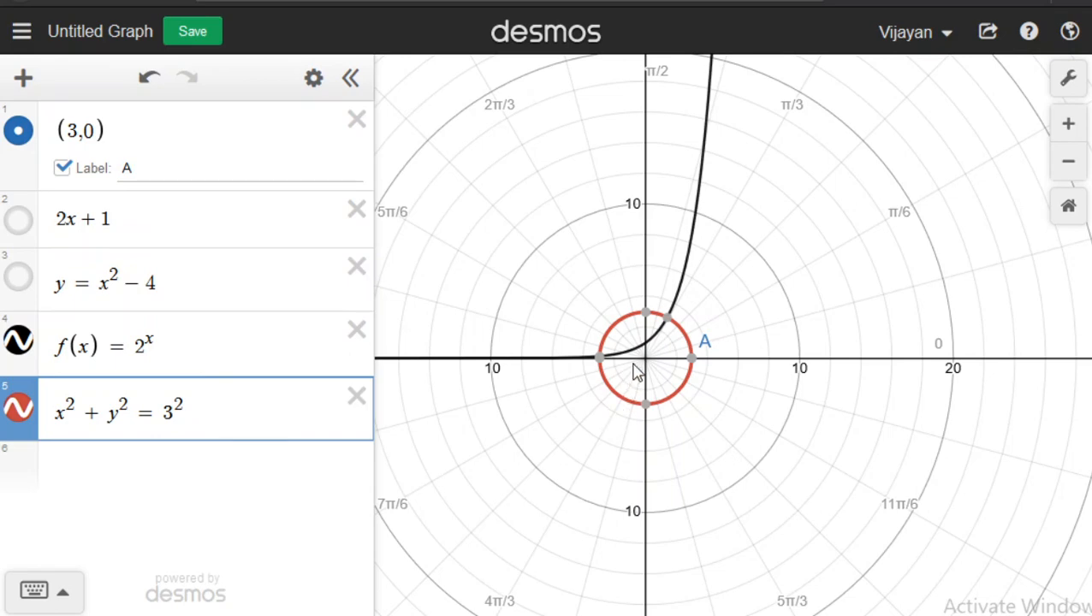
scroll(636, 369, up, 6)
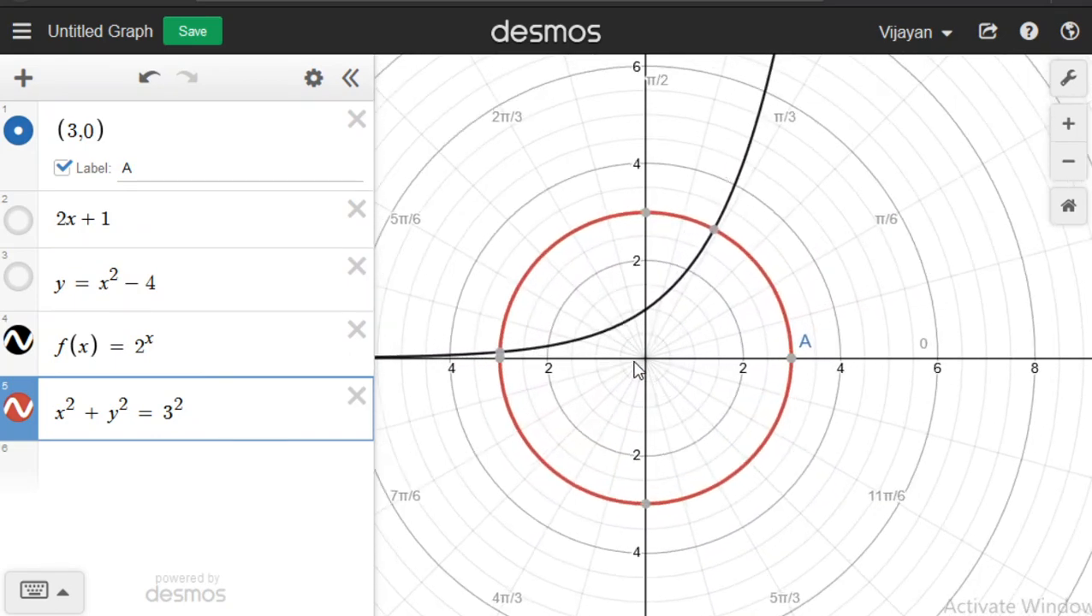
Enter the coordinate pair (r, θ) in a new expression, and delete that expression.
click(137, 460)
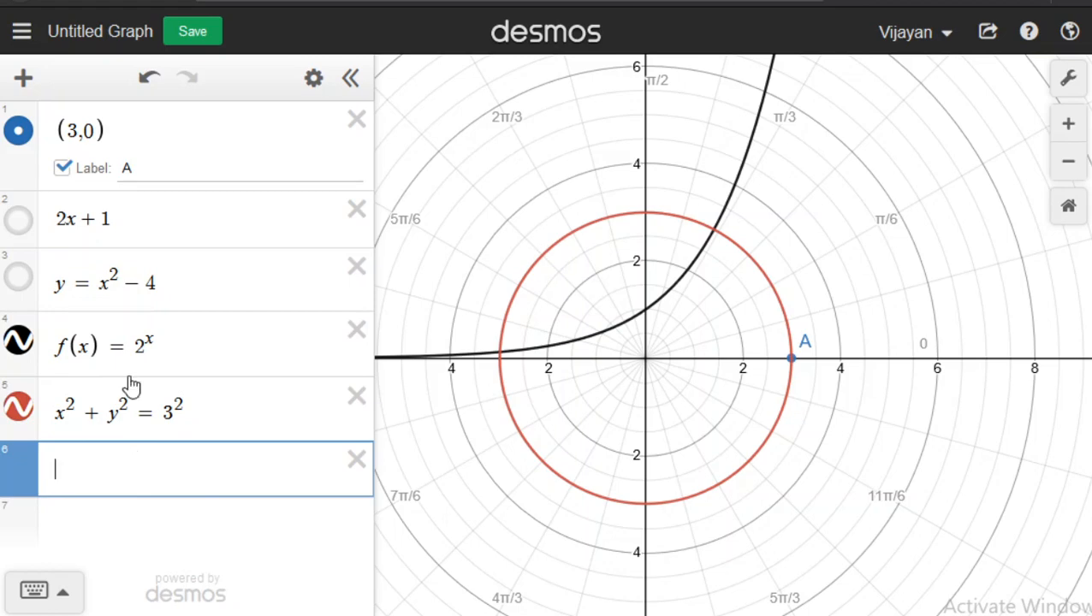
text((r)
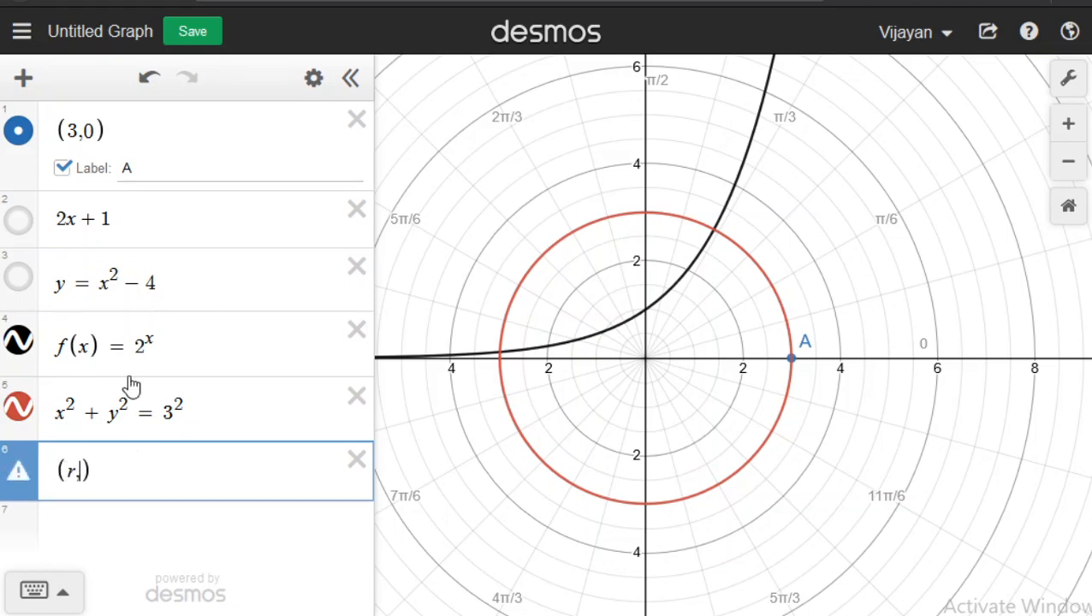
text(,theta)
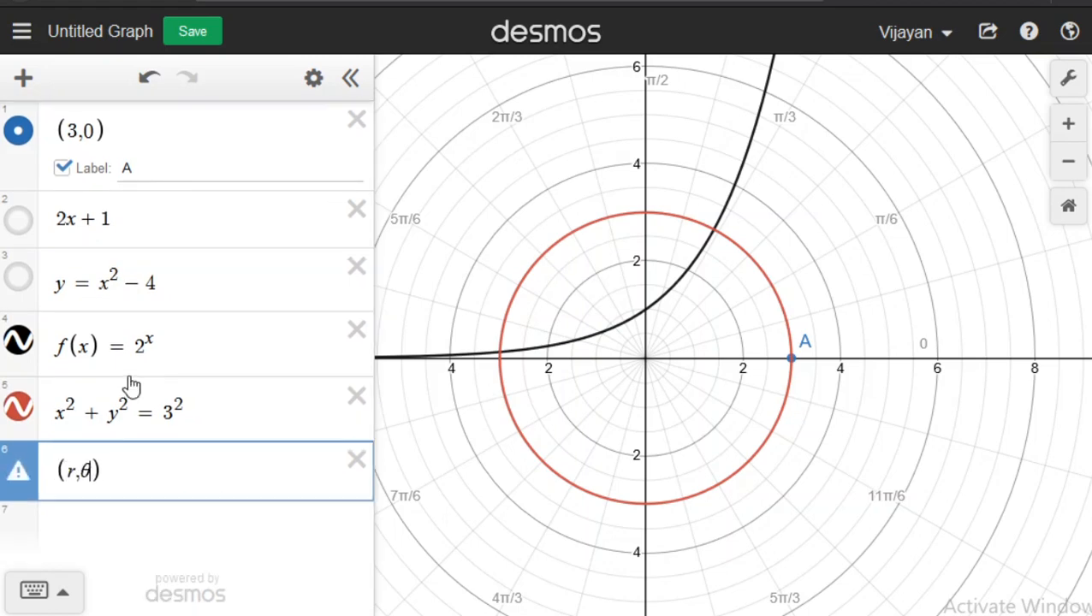
key(Return)
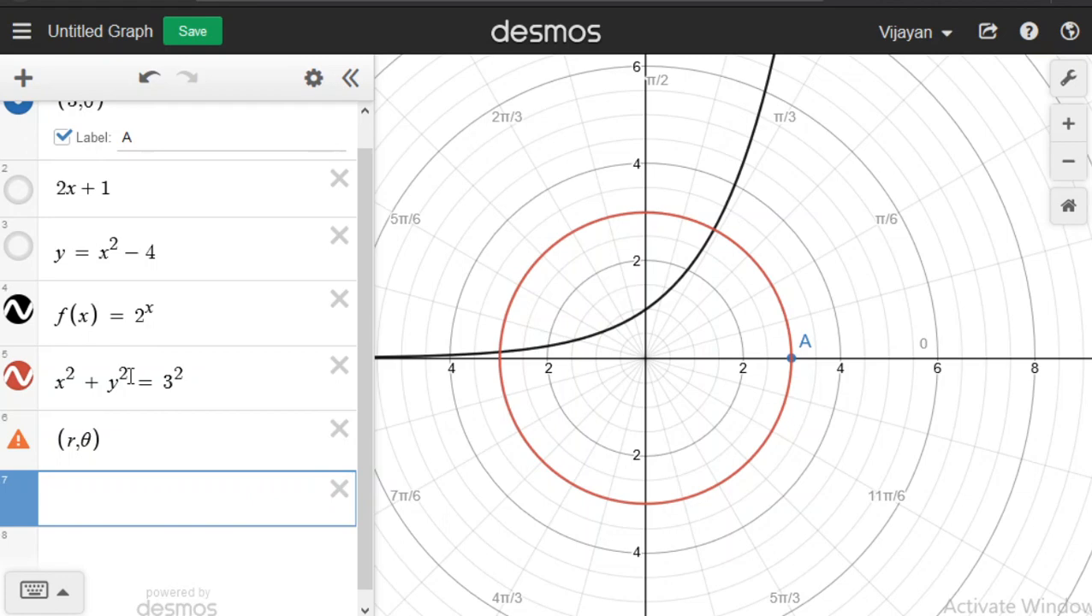
scroll(293, 373, down, 1)
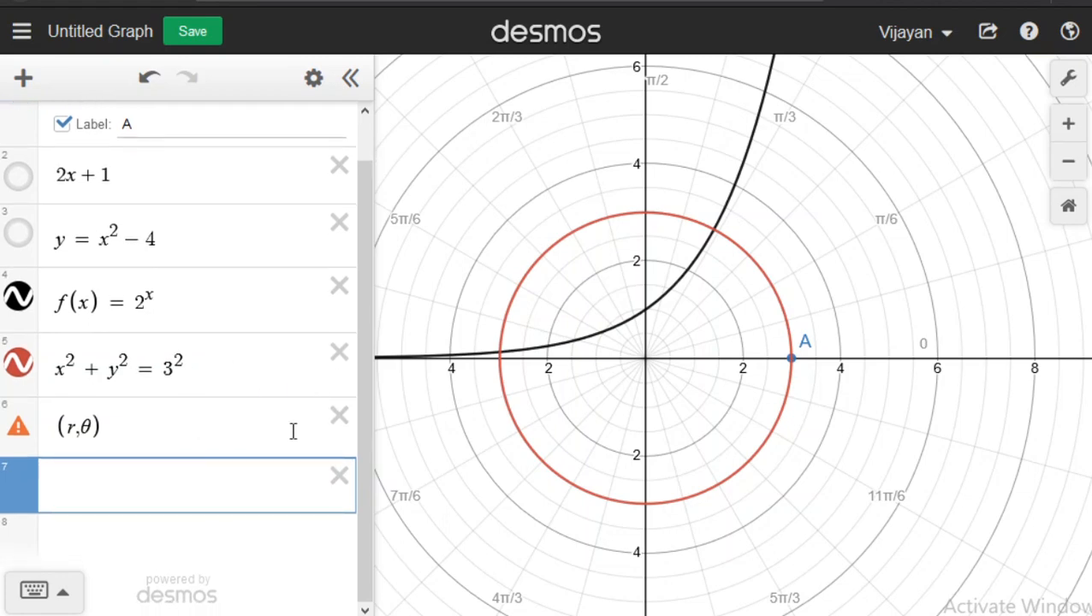
click(336, 421)
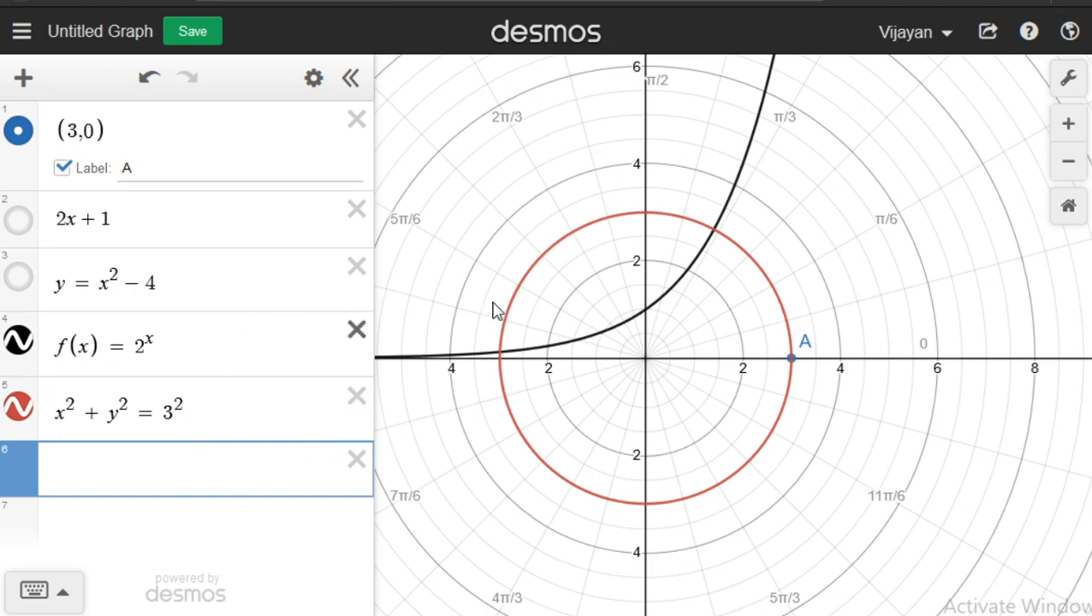
Undo the recent edits back to where the circle expression reads only x^2 + y^2.
scroll(640, 300, down, 1)
scroll(641, 300, down, 1)
scroll(642, 300, up, 3)
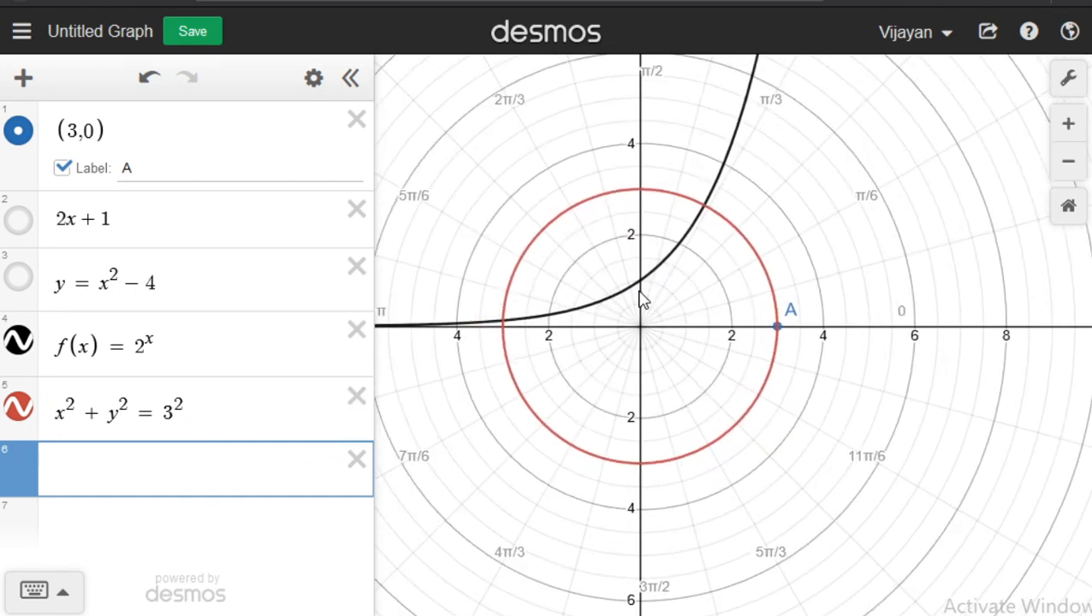
click(149, 78)
click(150, 78)
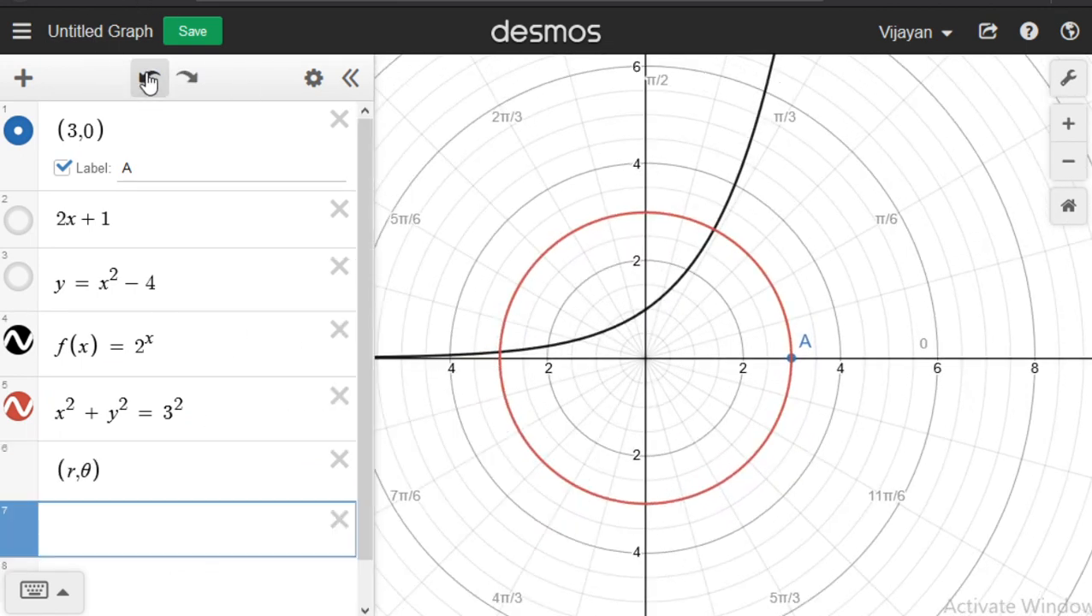
click(149, 78)
click(150, 78)
click(150, 78)
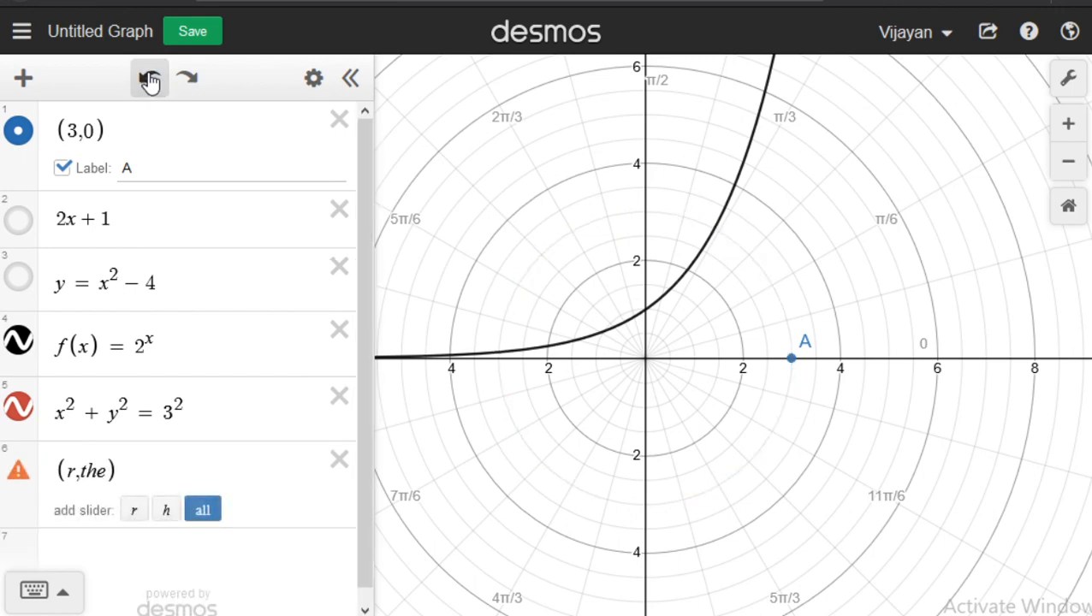
click(150, 78)
click(150, 77)
click(150, 77)
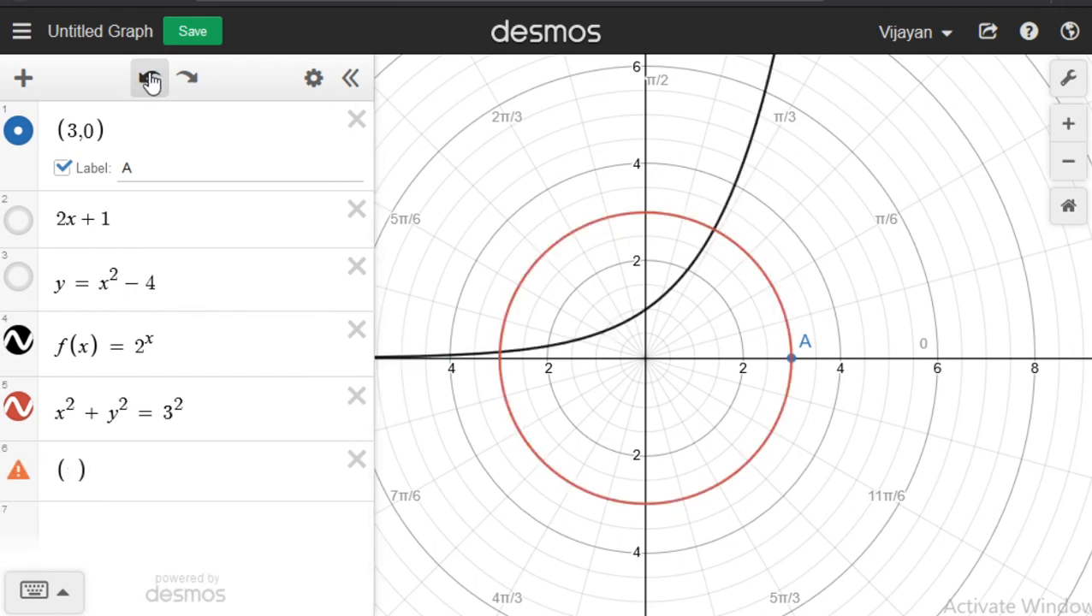
click(150, 78)
click(149, 78)
click(150, 80)
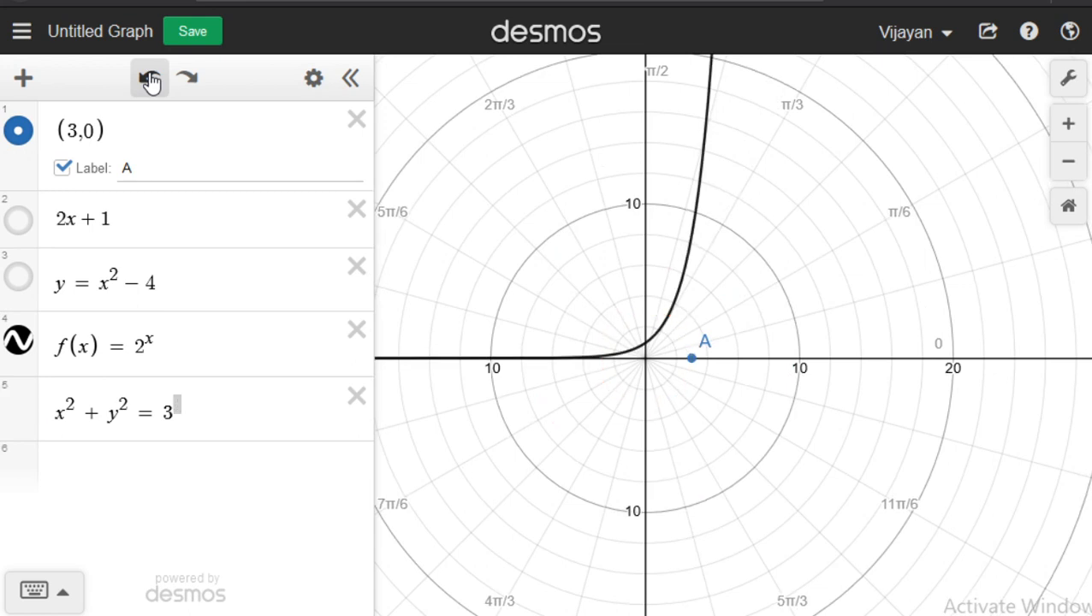
click(150, 80)
click(150, 79)
click(150, 80)
click(150, 80)
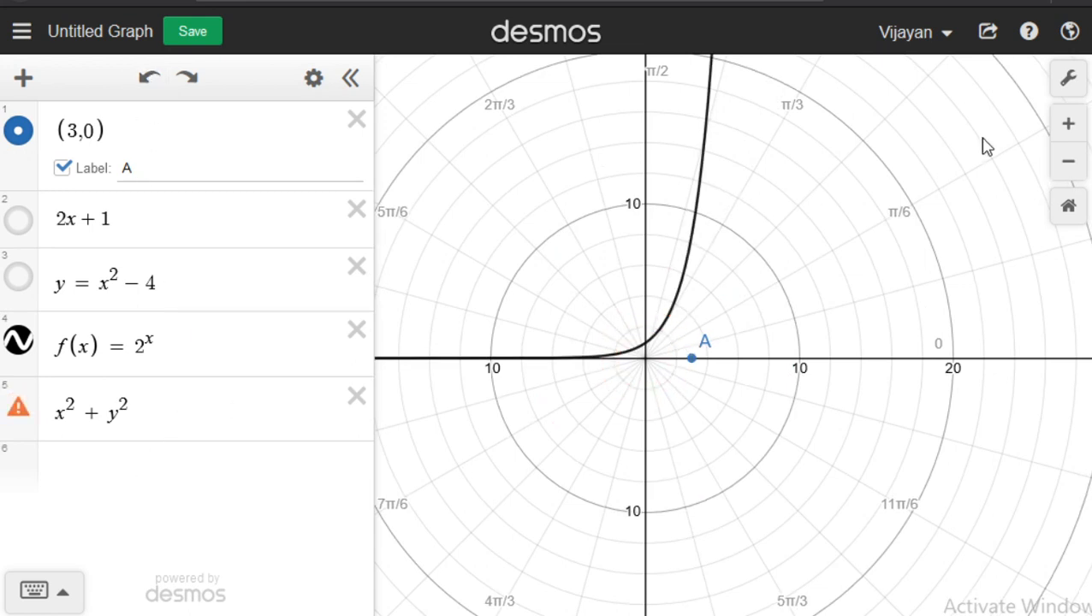
Switch the graph's grid from polar to Cartesian.
click(1066, 79)
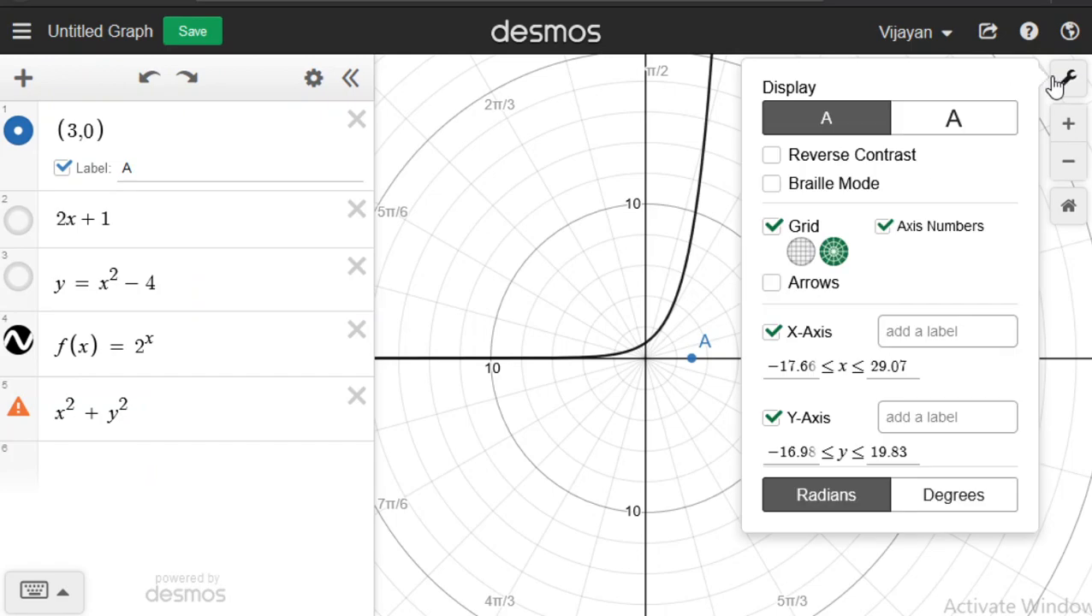
click(801, 250)
click(588, 211)
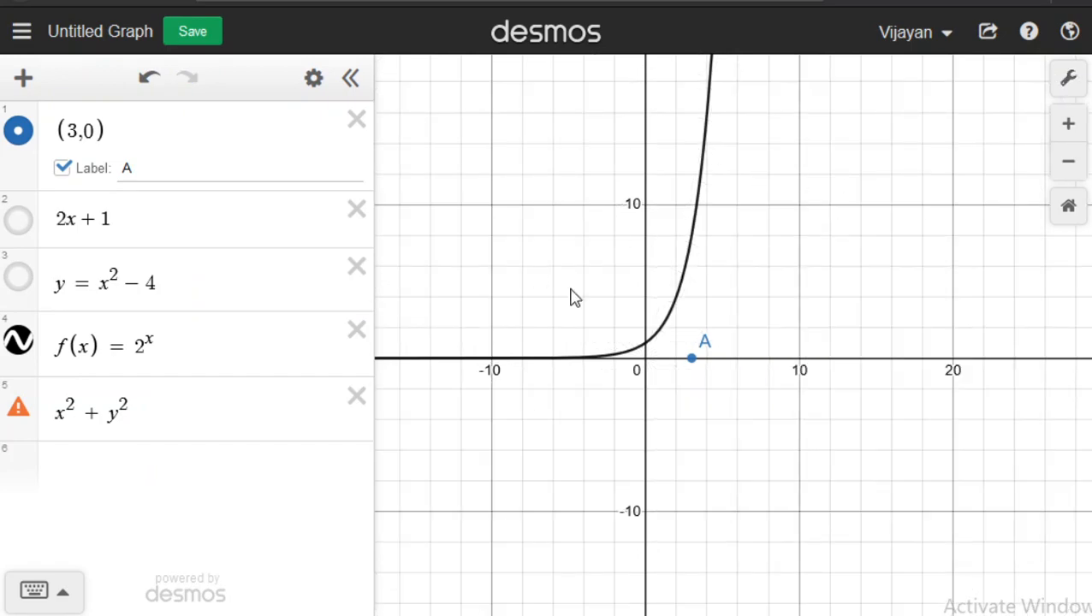
click(1071, 80)
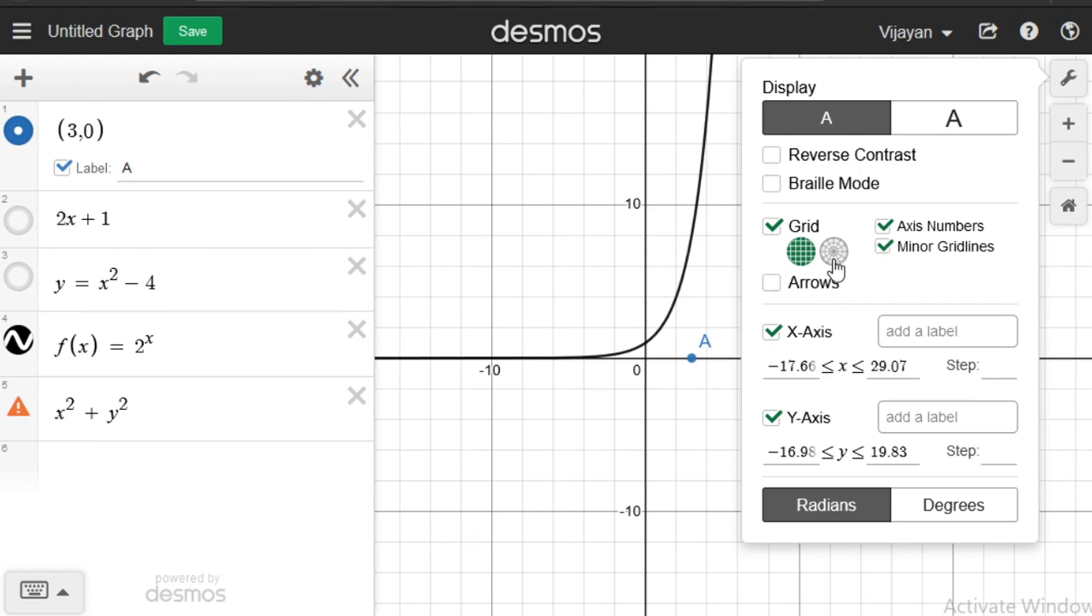
click(622, 231)
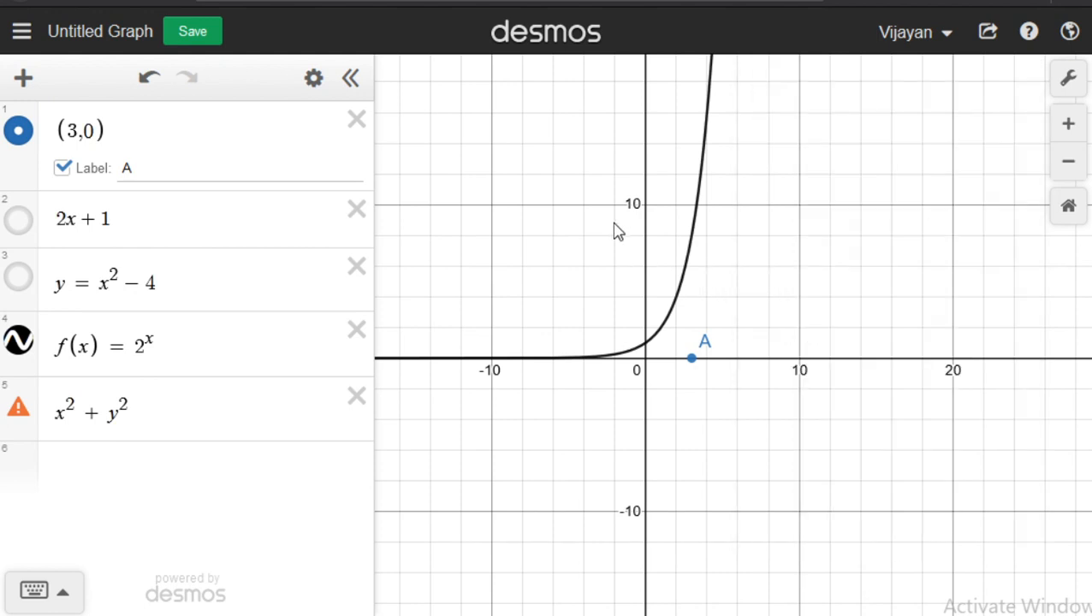
Graph the polar rose r = 3 cos(5θ) in a new expression, with π as the upper limit of θ.
click(207, 409)
click(136, 462)
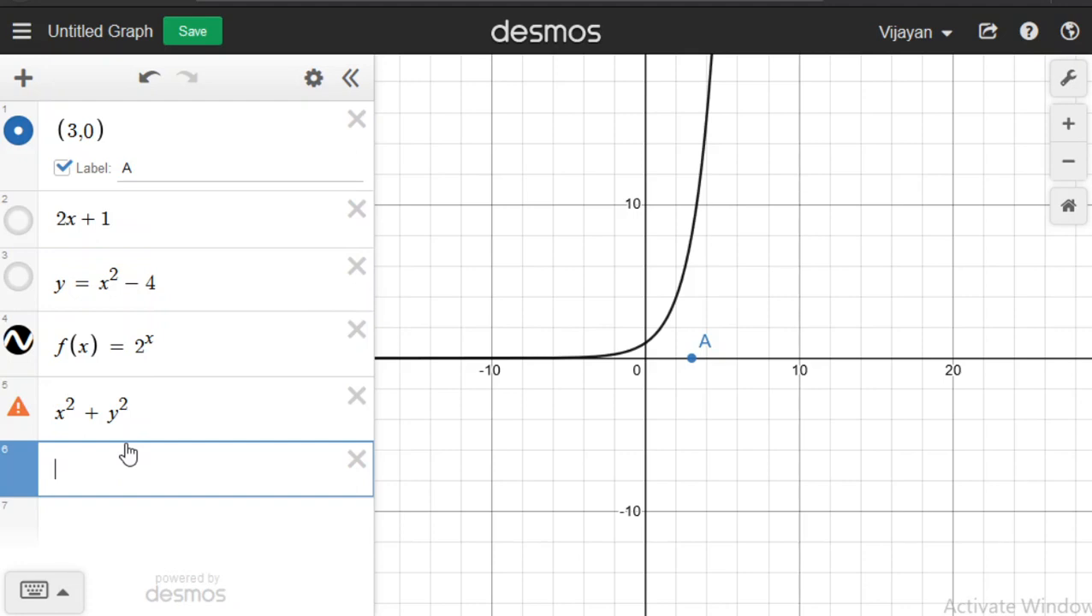
text(r = )
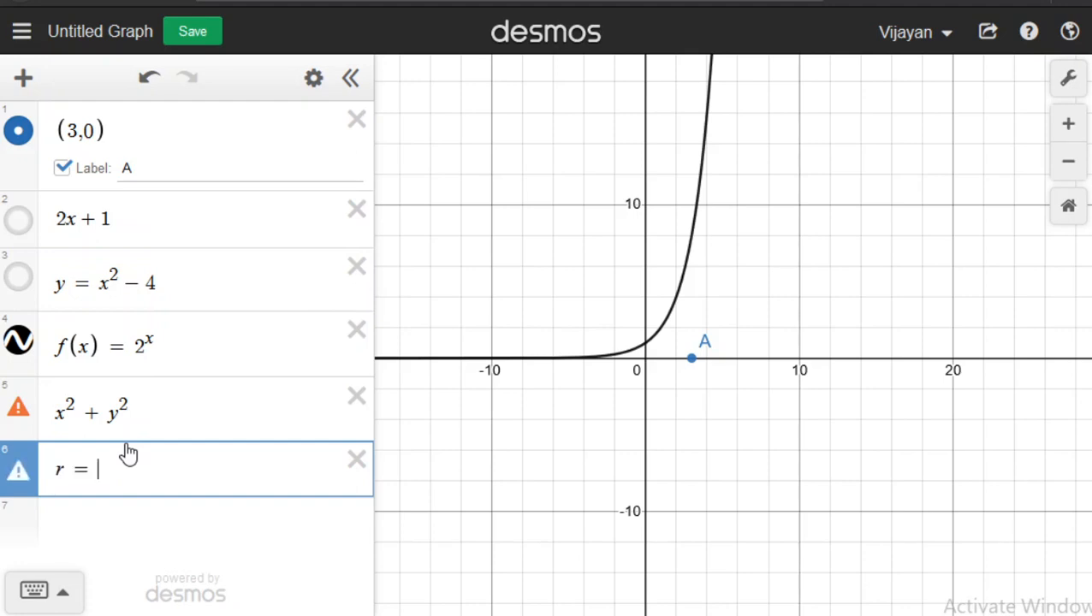
text(3 cos( ))
key(Left)
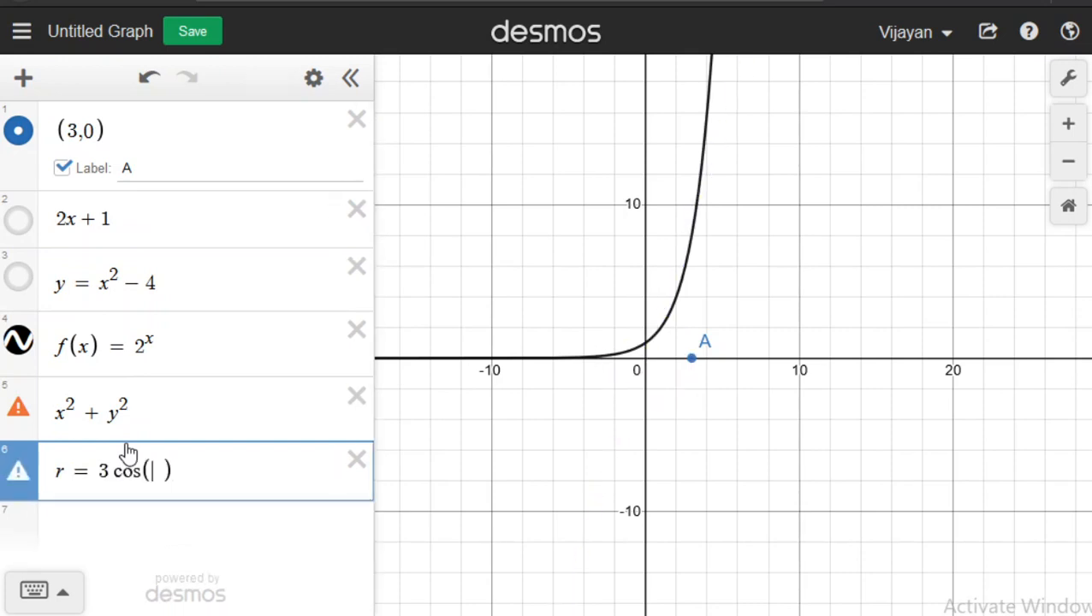
text(5theta)
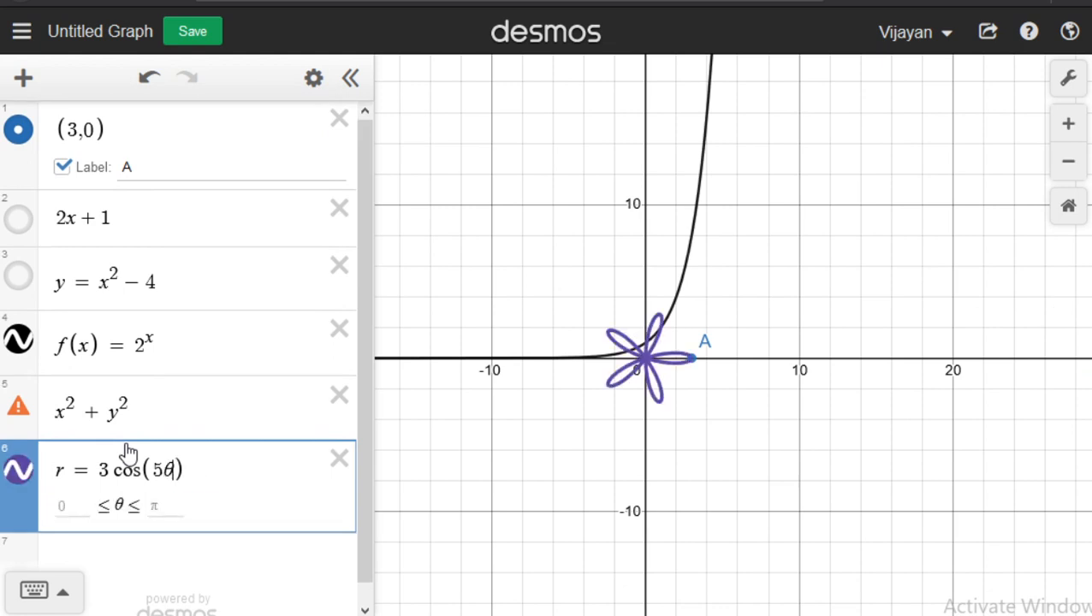
key(Right)
click(176, 504)
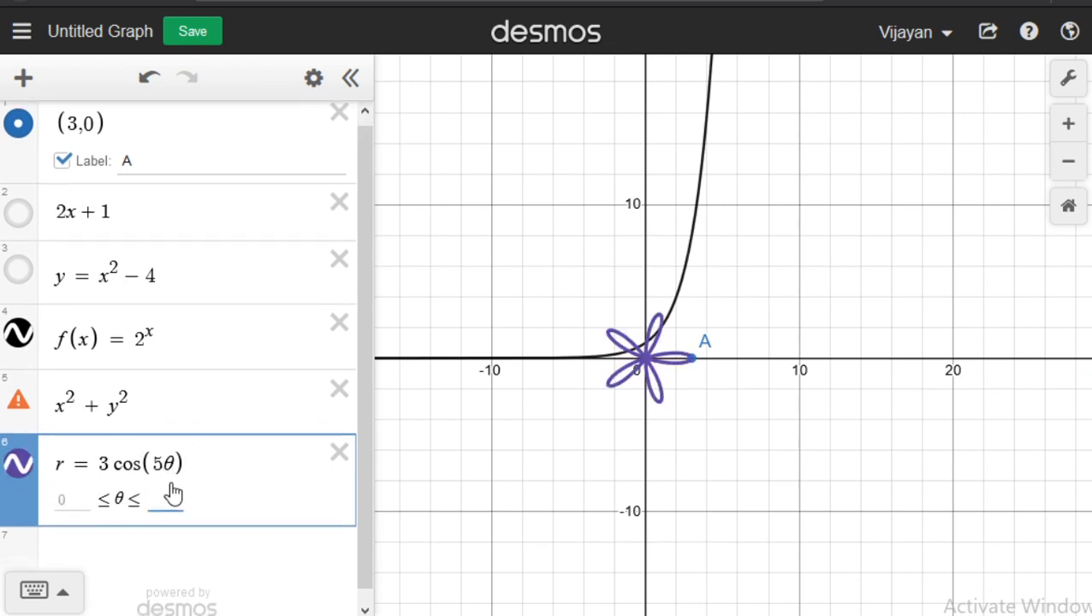
text(pi)
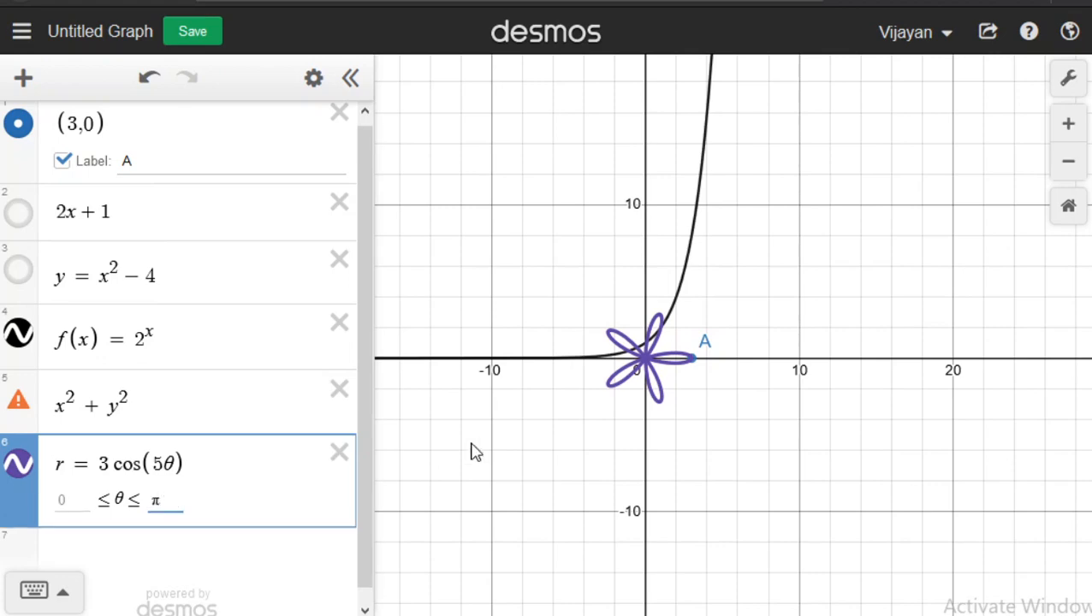
Hide f(x) = 2^x and the point (3,0), and delete the incomplete x^2 + y^2 expression.
scroll(470, 451, up, 4)
click(19, 335)
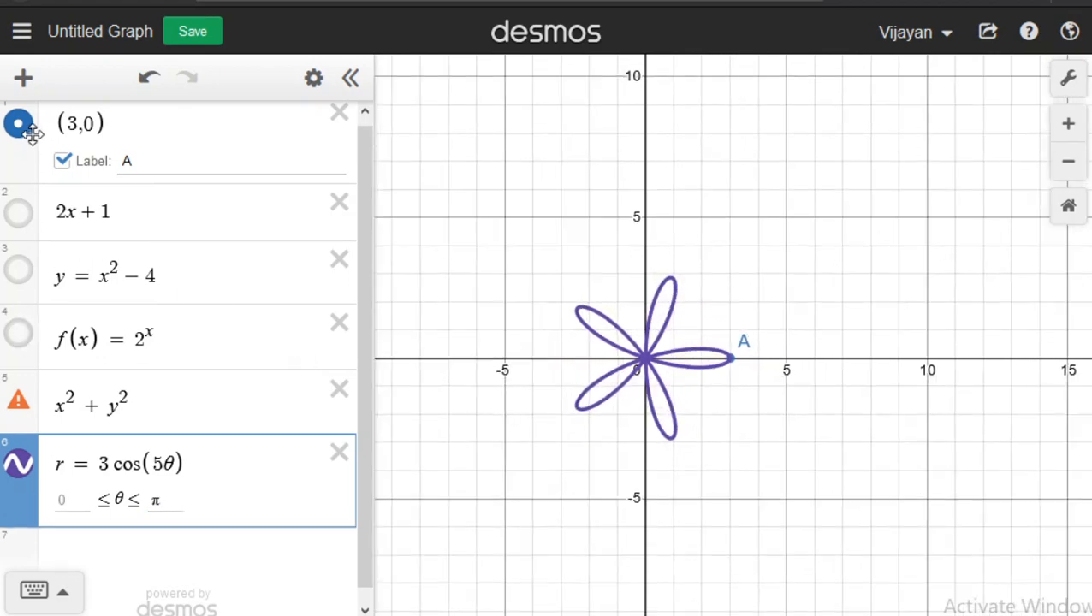
click(19, 123)
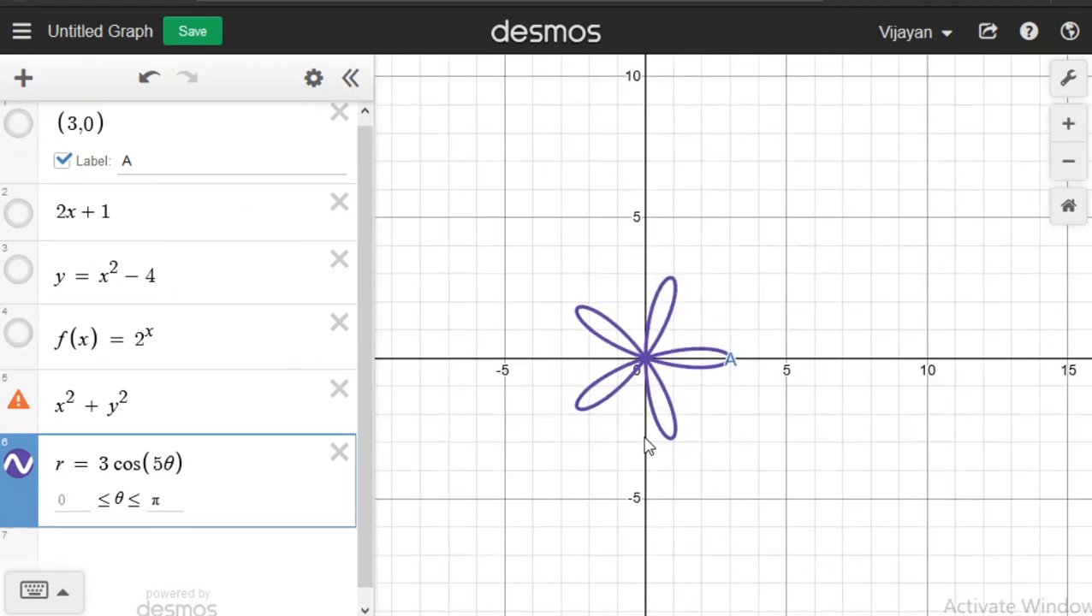
scroll(573, 389, up, 3)
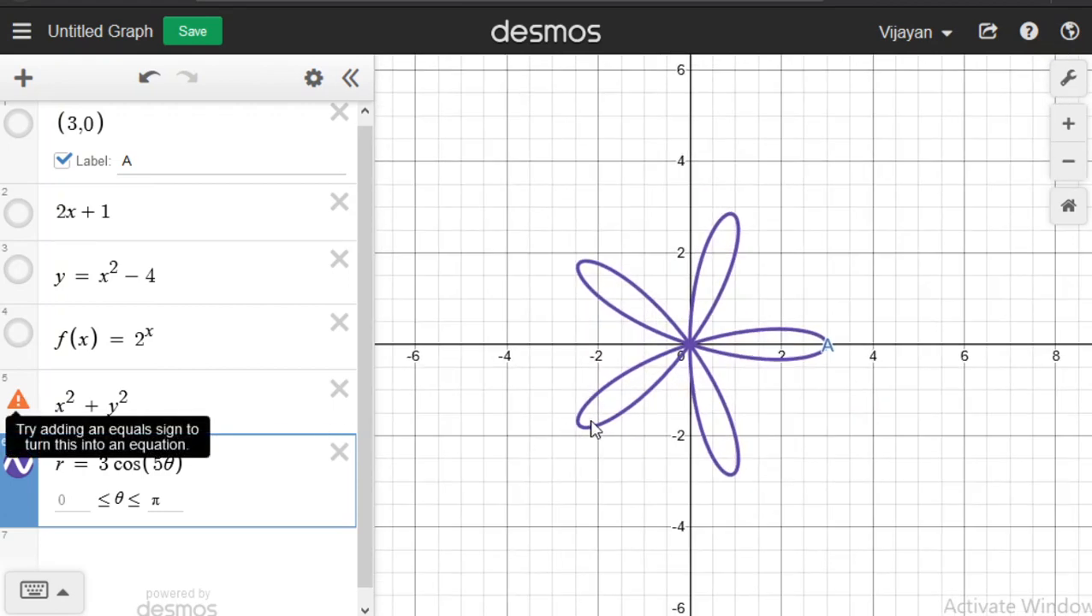
click(340, 390)
scroll(712, 395, up, 3)
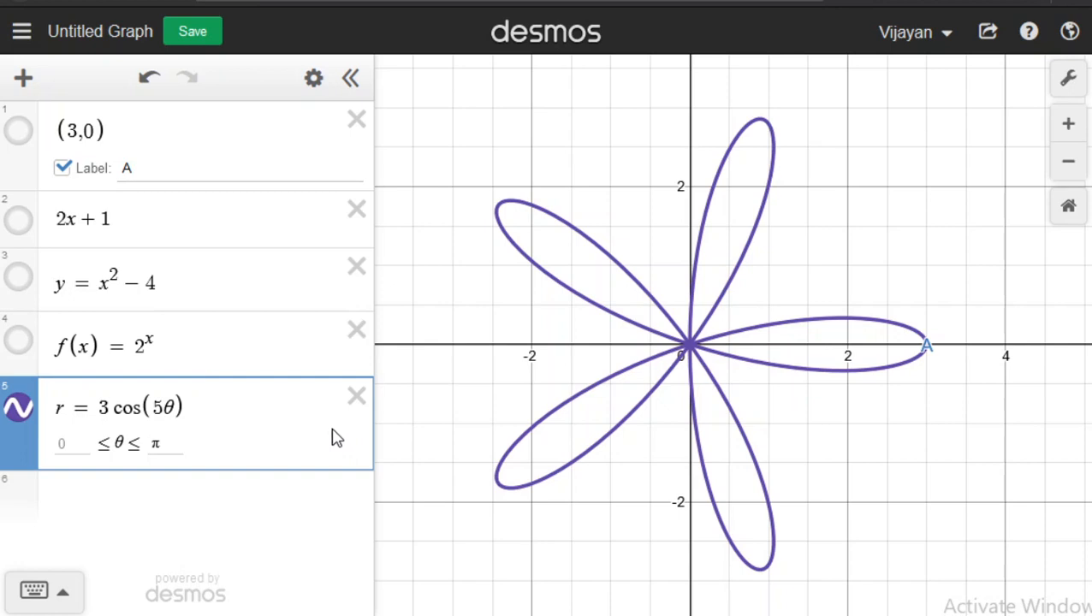
Graph the parametric curve (cos t, sin t) in a new expression, with 2π as the upper limit of t.
click(156, 490)
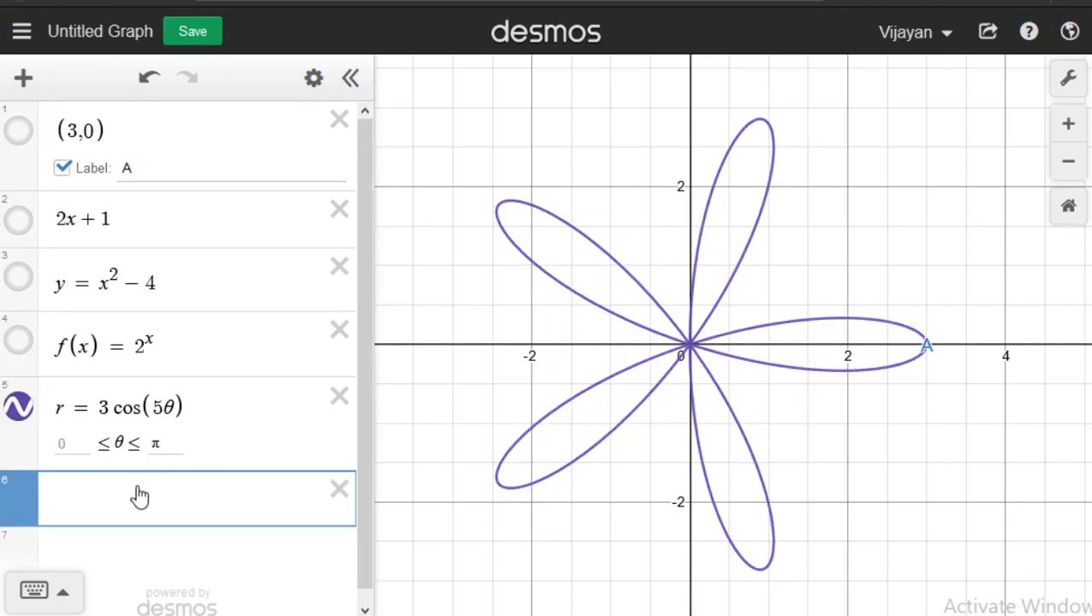
text(()
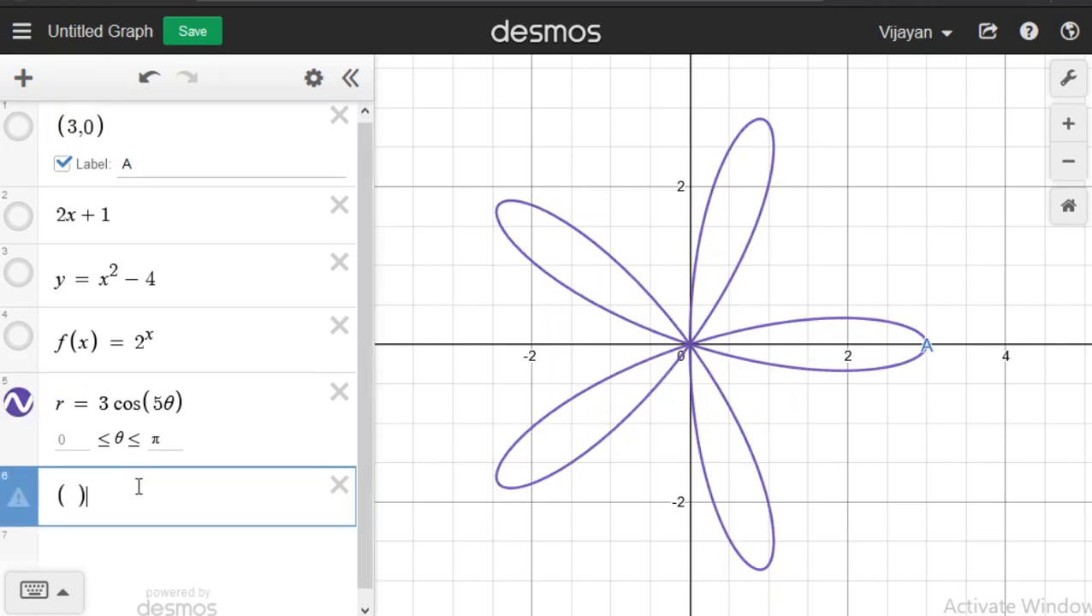
text(cos t, )
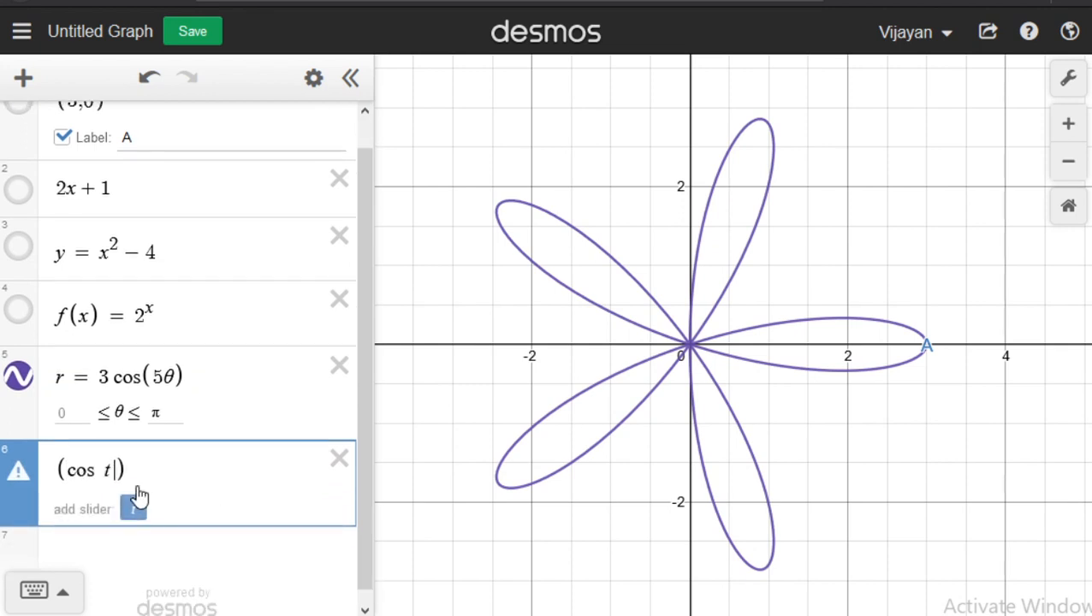
text(sin t)
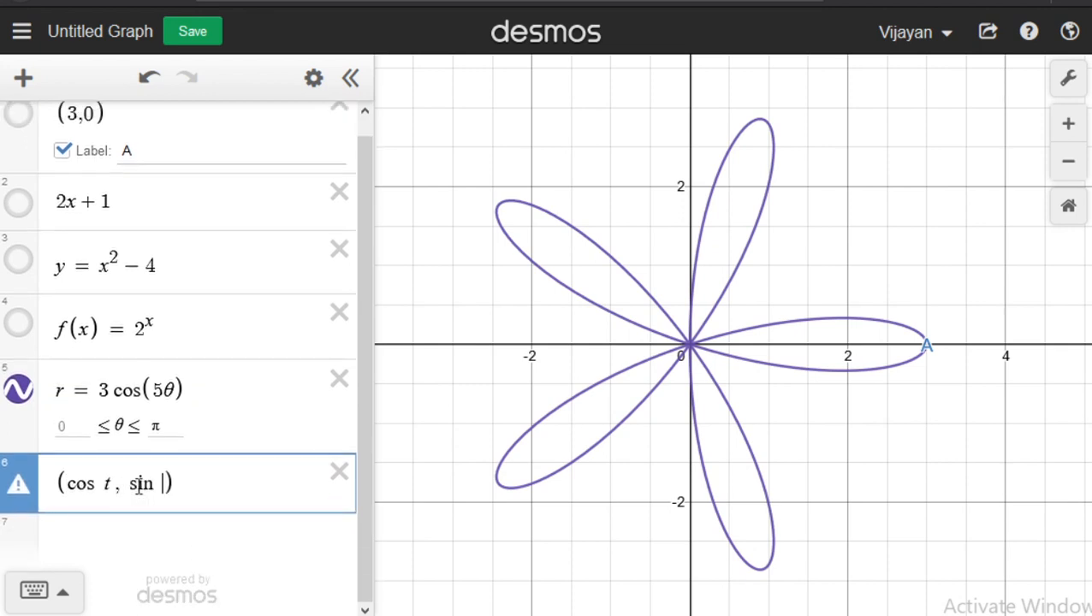
click(154, 517)
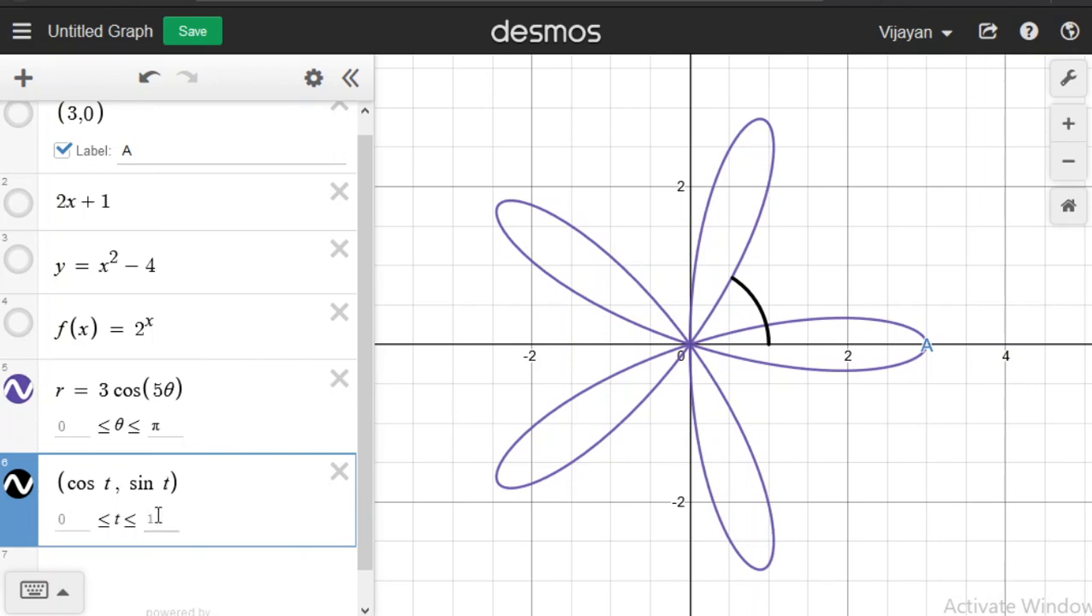
text(2)
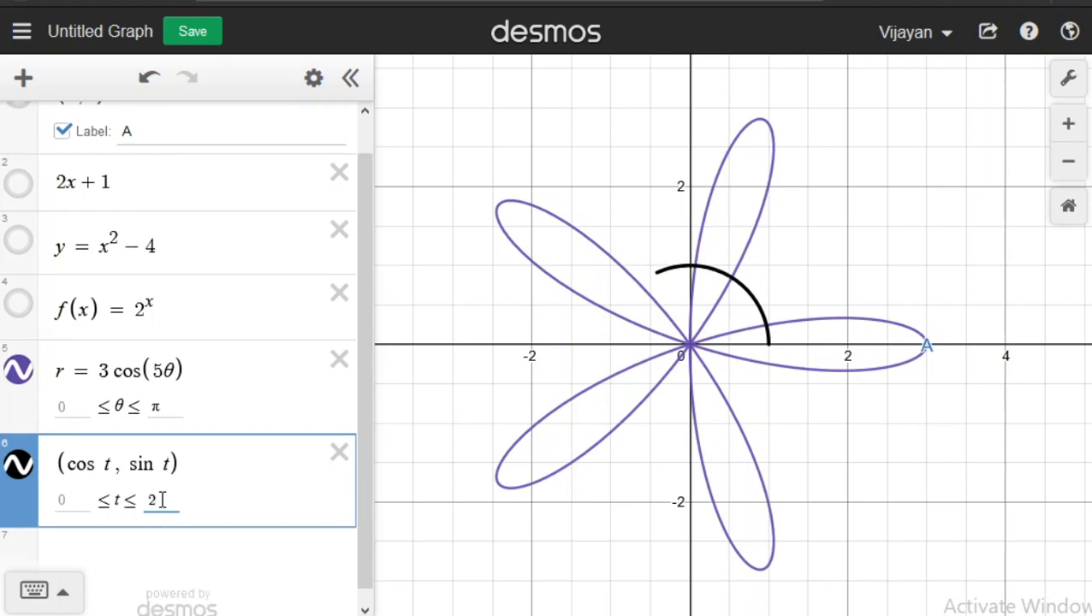
text(pi)
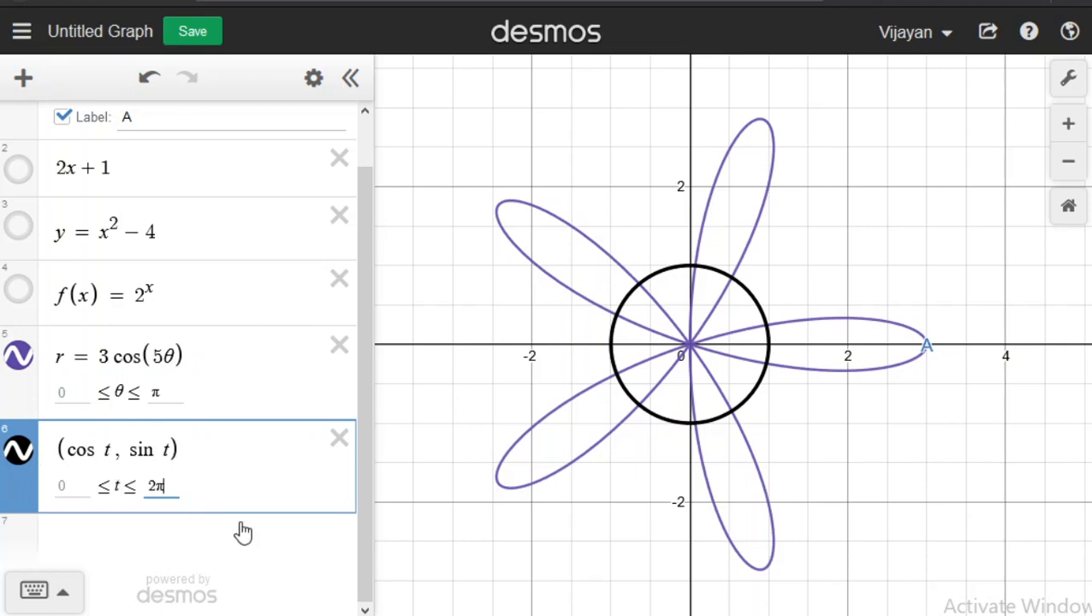
Delete every expression from the list, from the parametric curve up to the point (3,0).
click(339, 439)
click(354, 394)
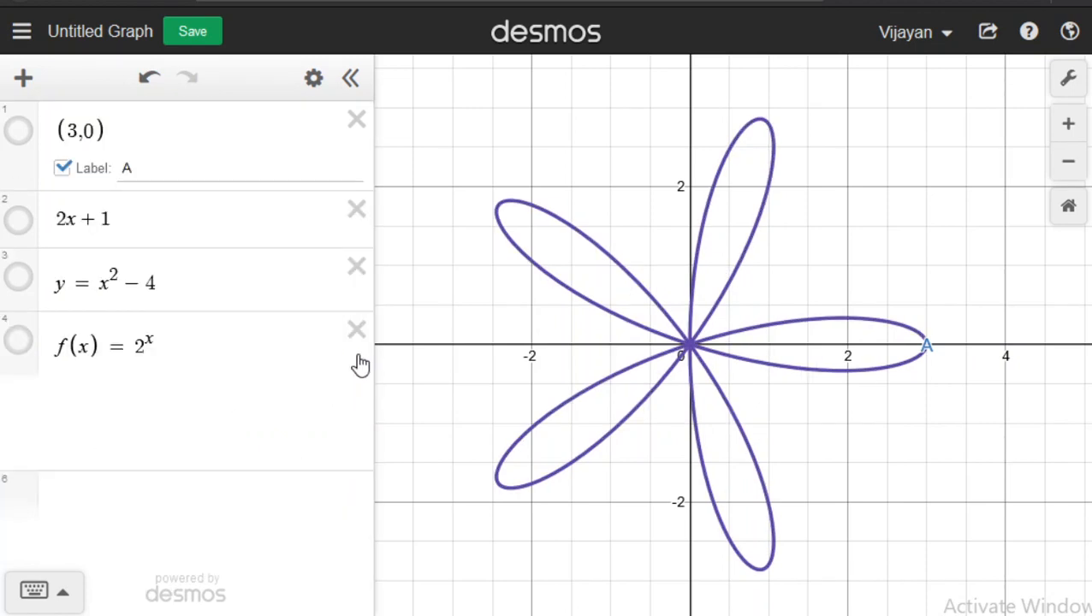
click(356, 330)
click(357, 267)
click(357, 209)
click(356, 119)
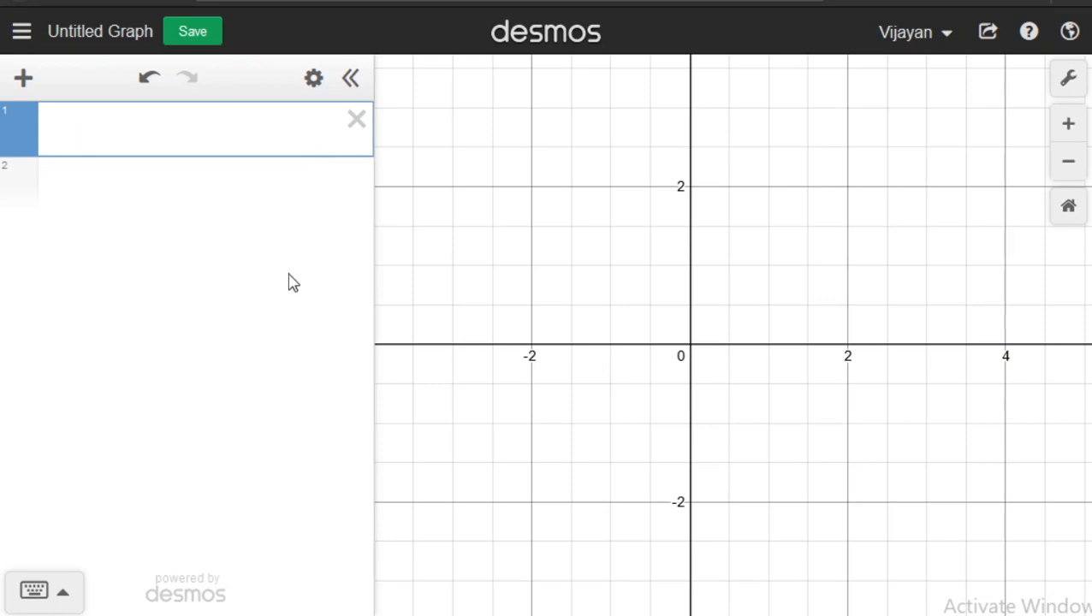
Graph the function f(x) = 1/10 x^2 + 1 in the first expression.
text(f(x)=)
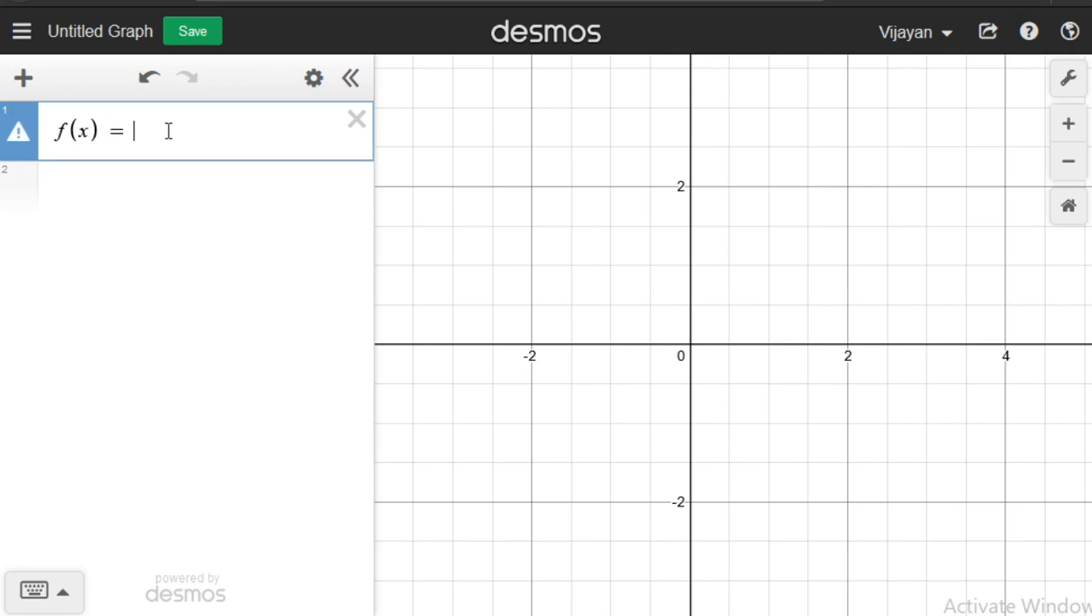
text(1/10)
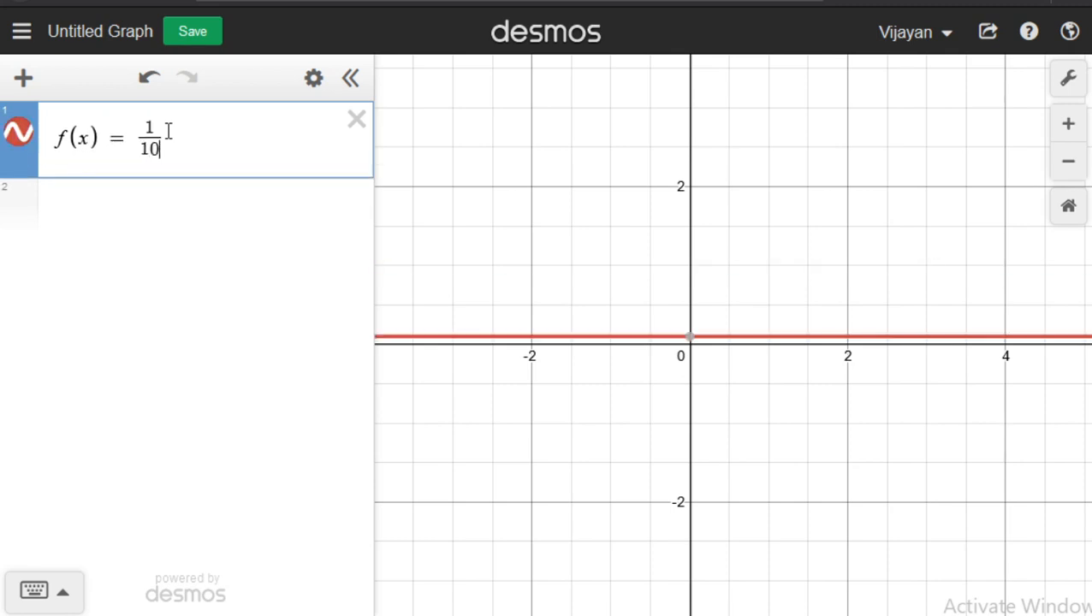
key(Right)
text(x^2 )
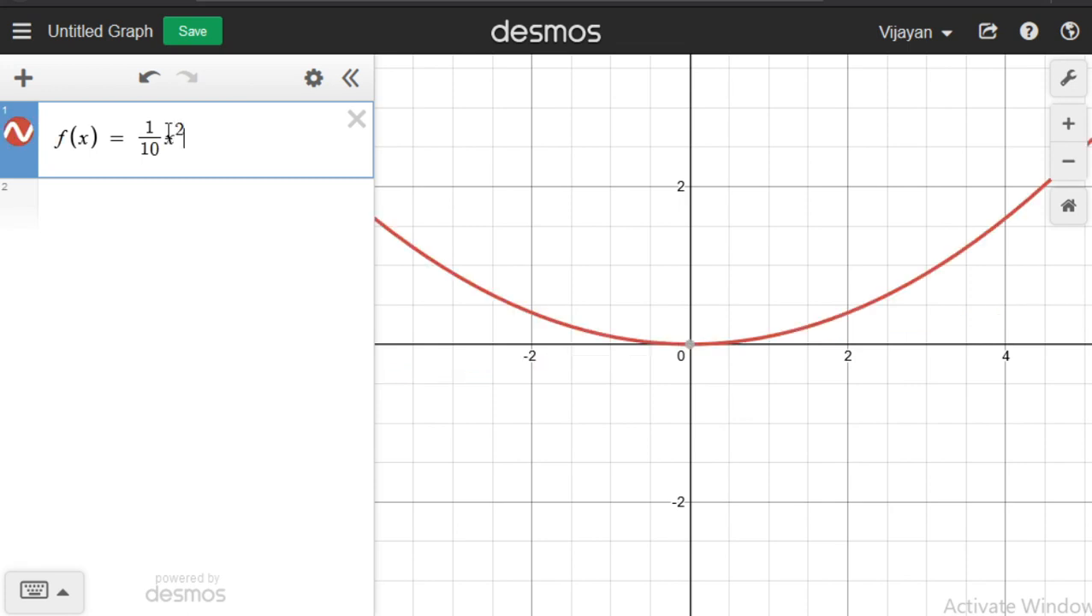
text(+ 1)
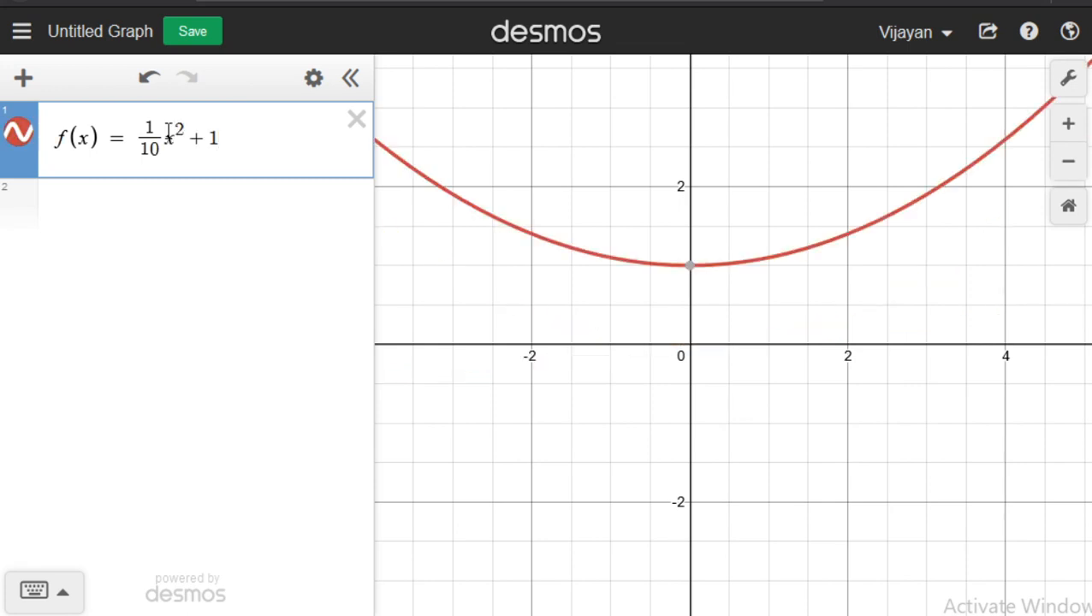
scroll(556, 334, down, 5)
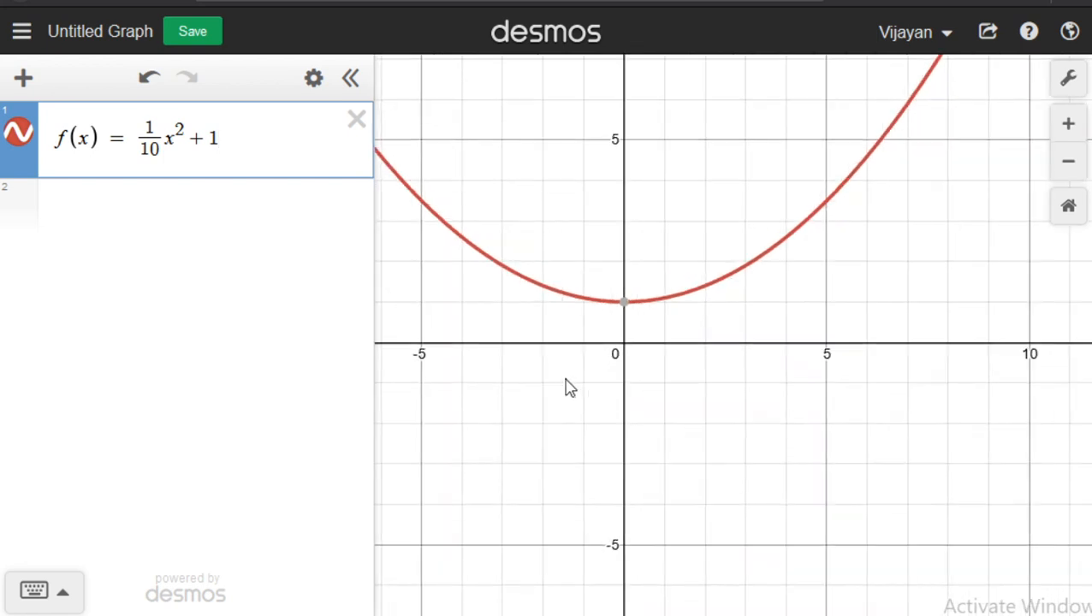
drag(572, 389, 604, 408)
Enter the definite integral of f(x) dx from 0 to 4 in a new expression.
click(45, 206)
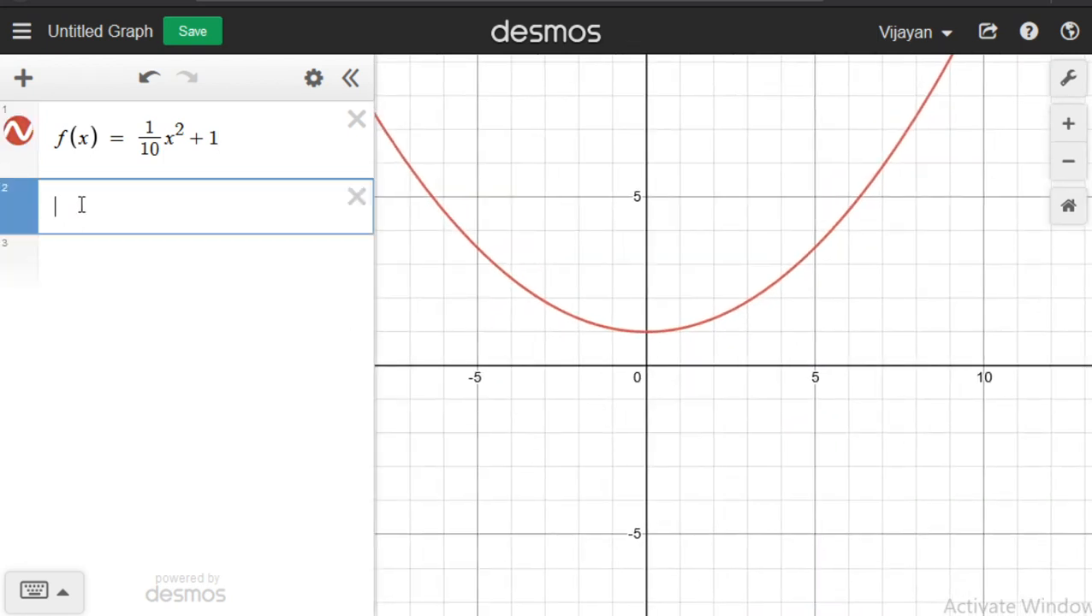
text(int)
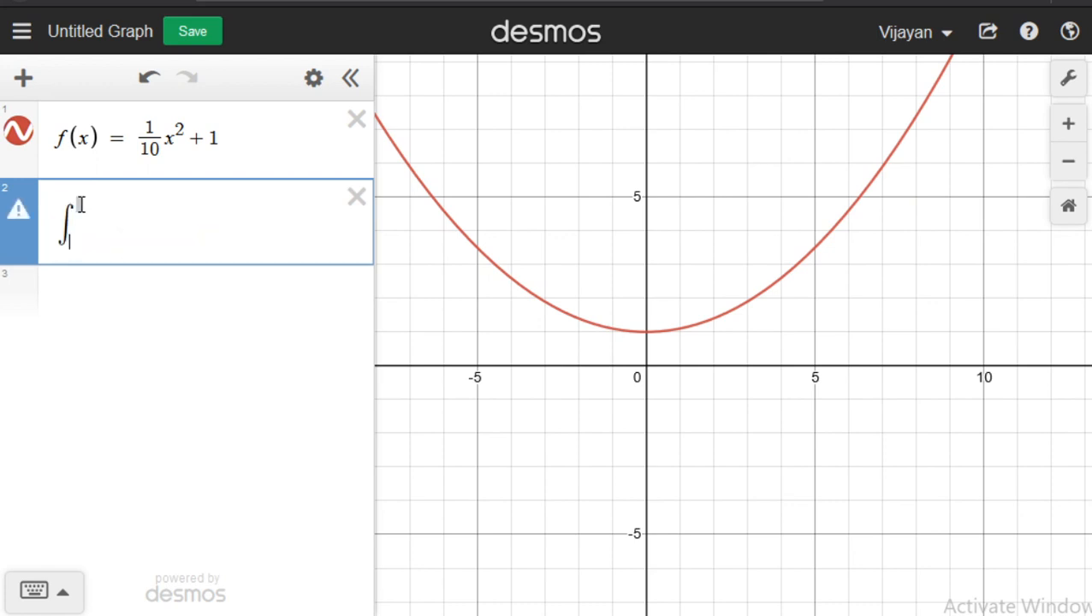
text(0)
key(Right)
text(4)
key(Right)
text(f(x) dx)
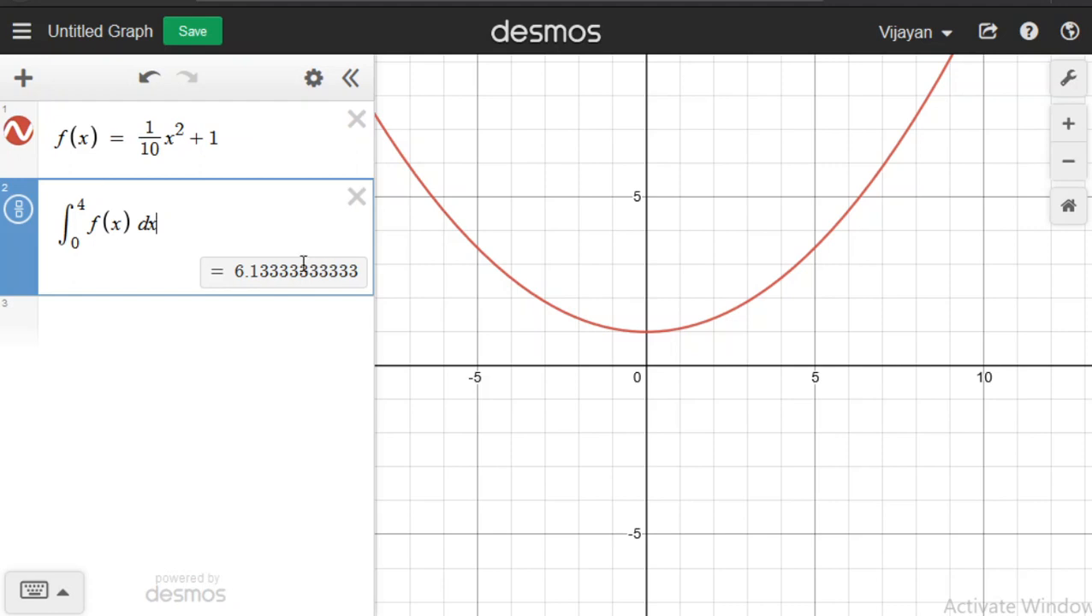
Set the integral's upper limit to 2 and its lower limit to 1.
click(81, 316)
click(86, 204)
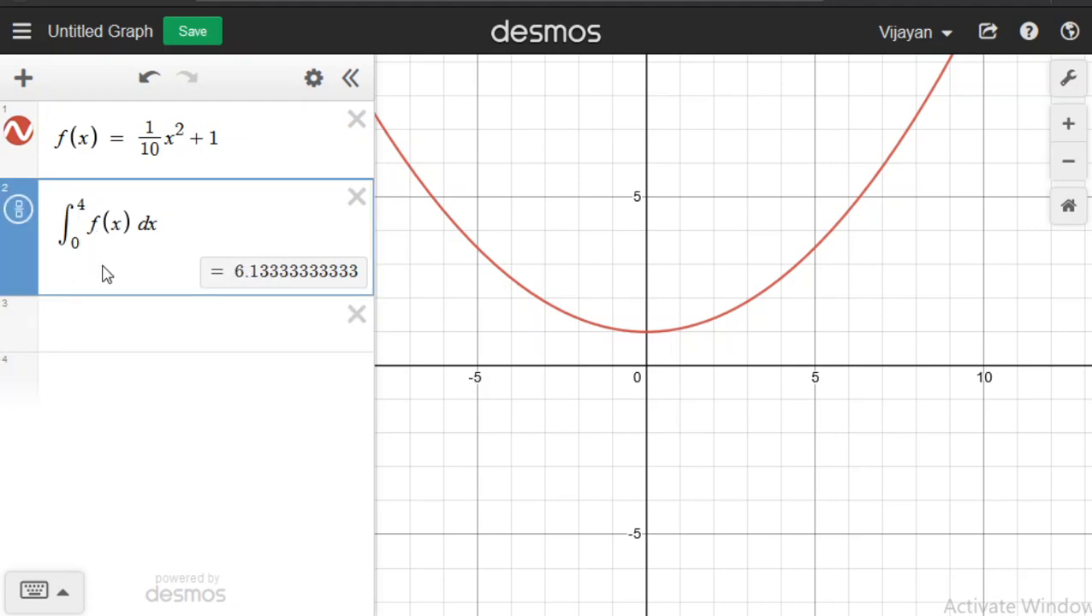
key(BackSpace)
text(2)
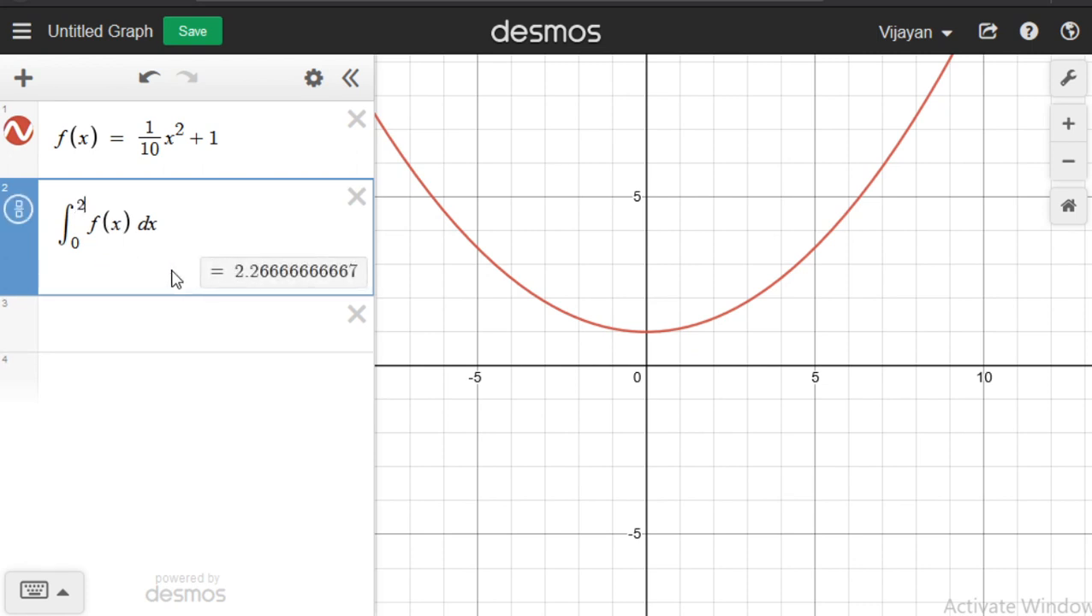
click(81, 244)
click(81, 244)
key(BackSpace)
text(1)
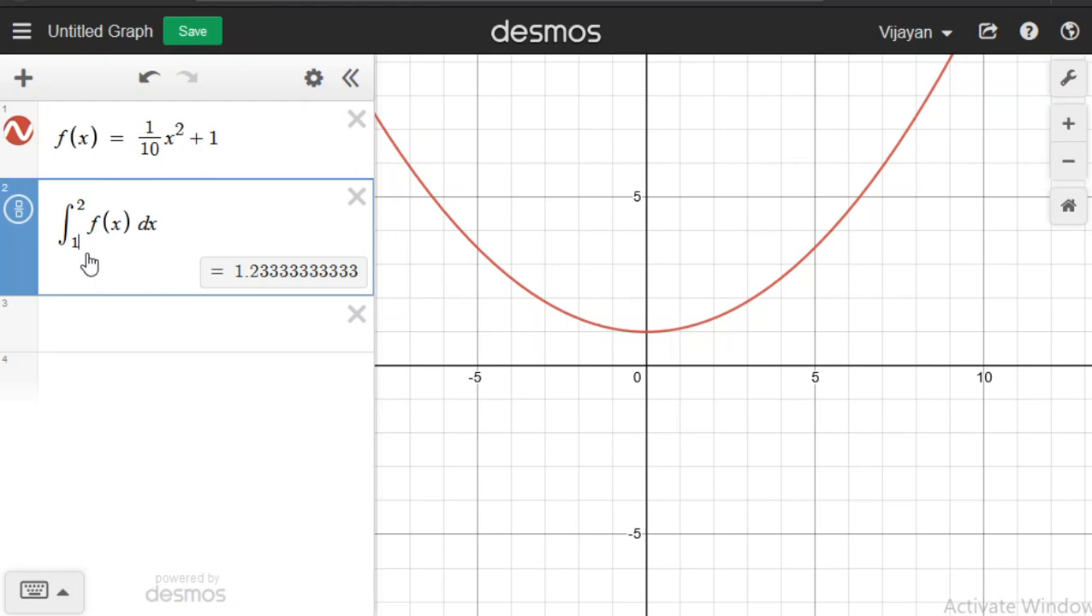
Replace the integral's limits with a (lower) and b (upper), and add sliders for both variables.
key(BackSpace)
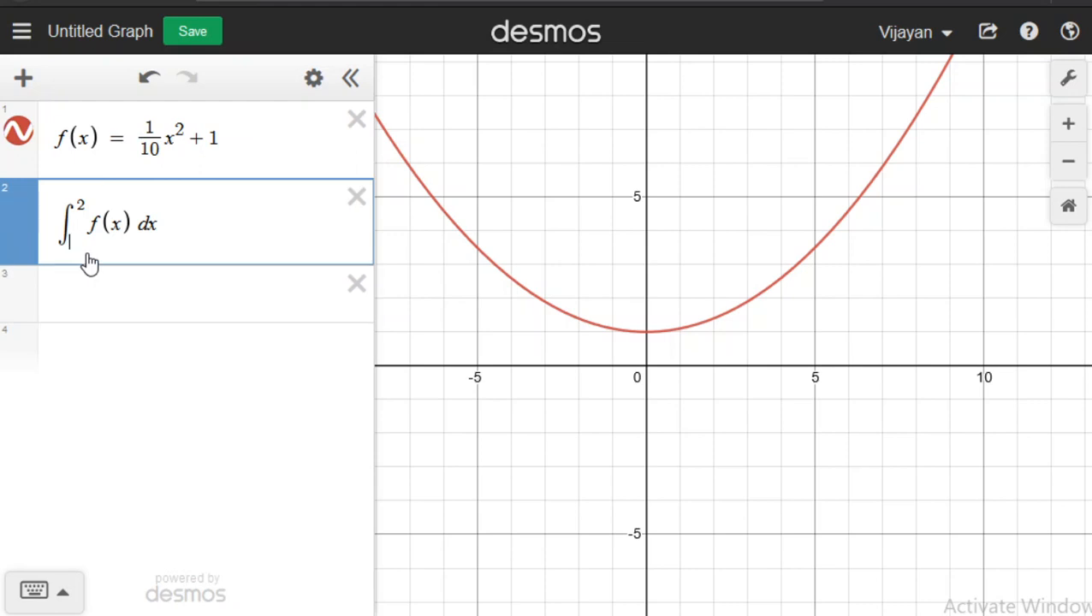
text(a)
click(86, 205)
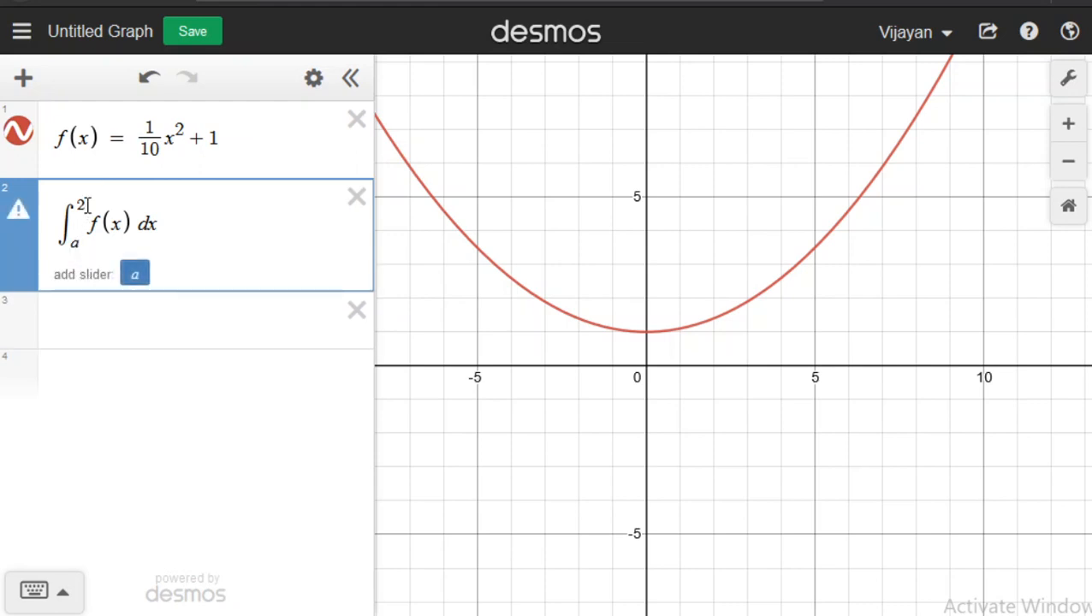
key(BackSpace)
text(b)
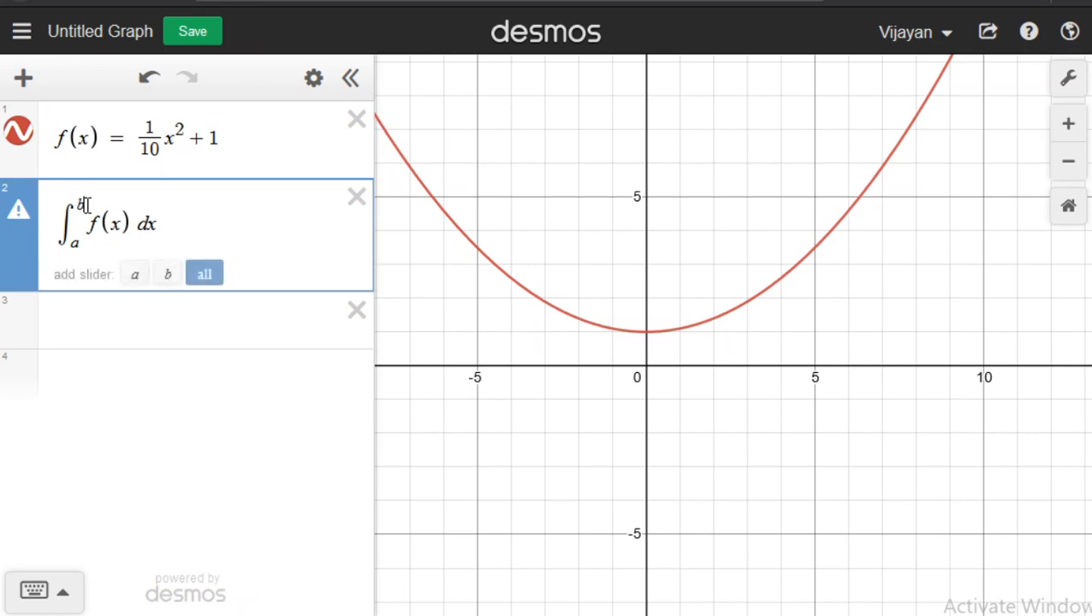
click(203, 272)
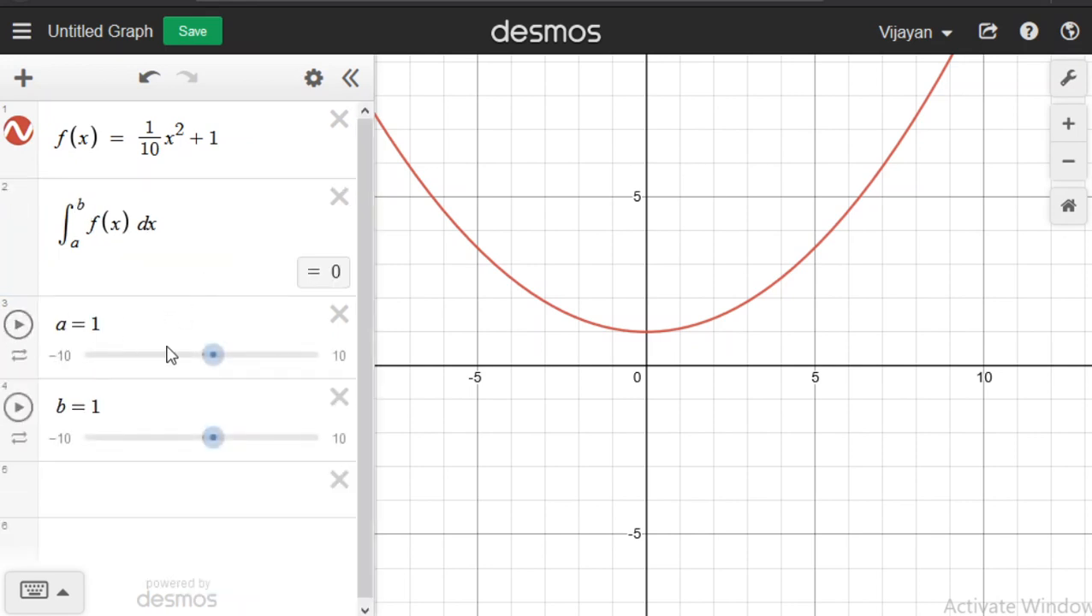
Move the slider for a to 3.1 and the slider for b to 0.
drag(213, 355, 237, 354)
mouse_move(213, 439)
mouse_down()
mouse_move(242, 440)
mouse_move(202, 439)
mouse_up()
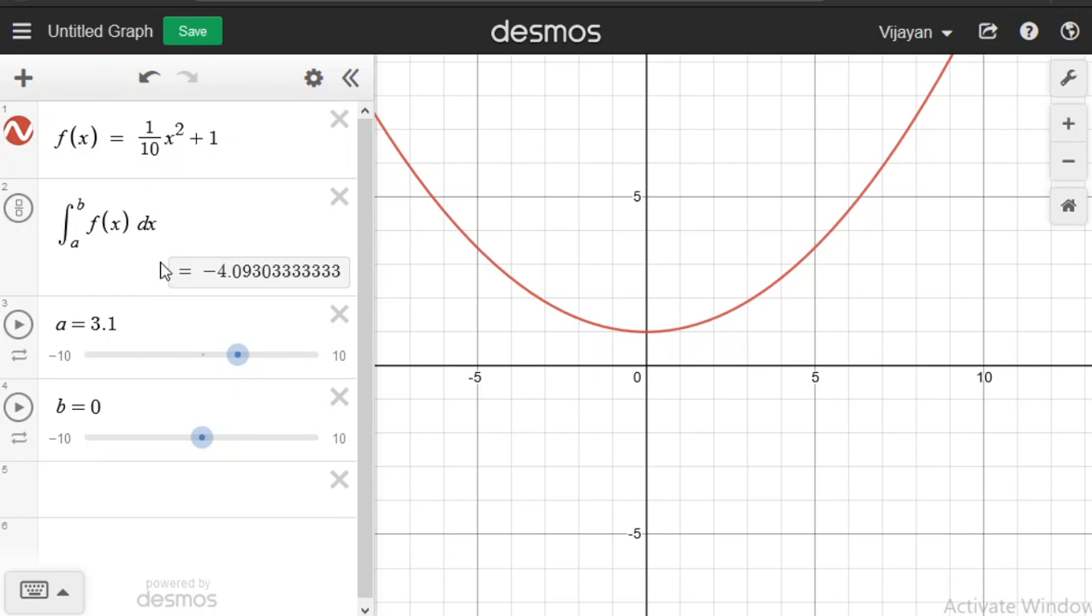
Animate the slider for a and stop it at about −0.91.
click(19, 326)
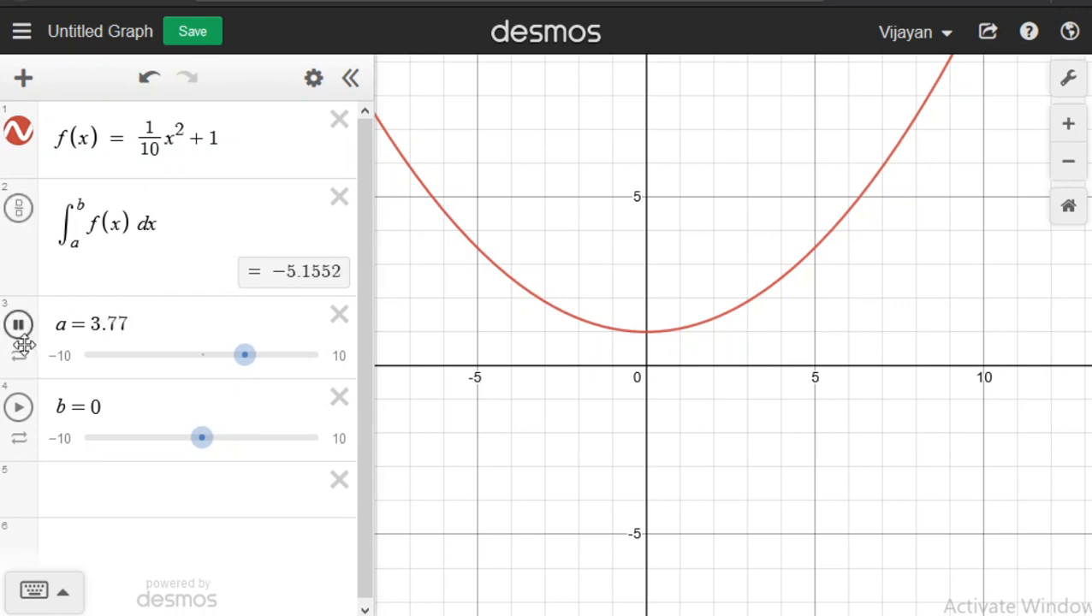
scroll(596, 294, down, 3)
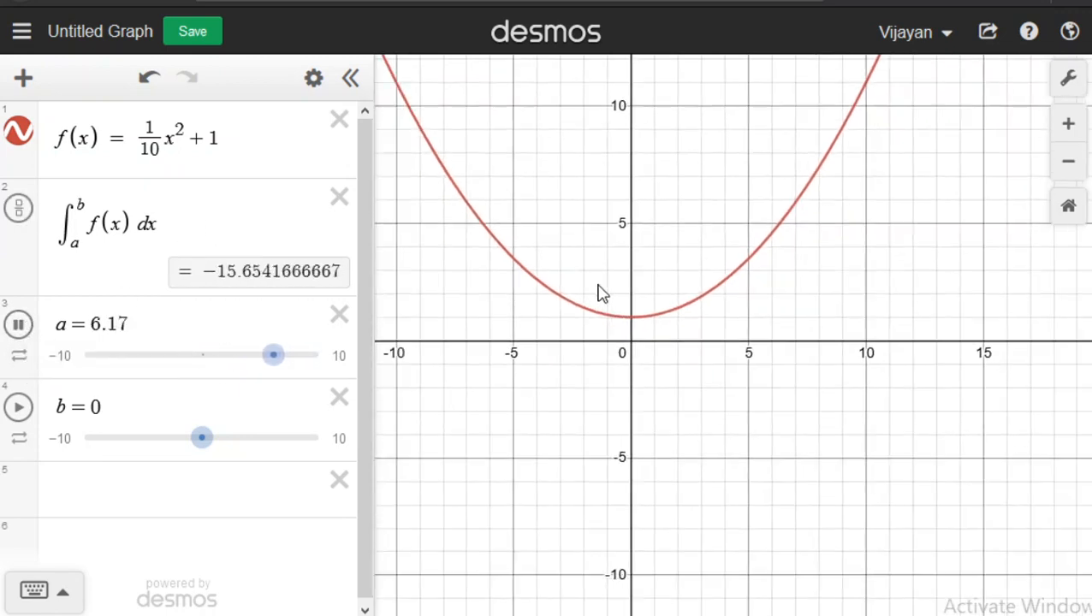
click(20, 326)
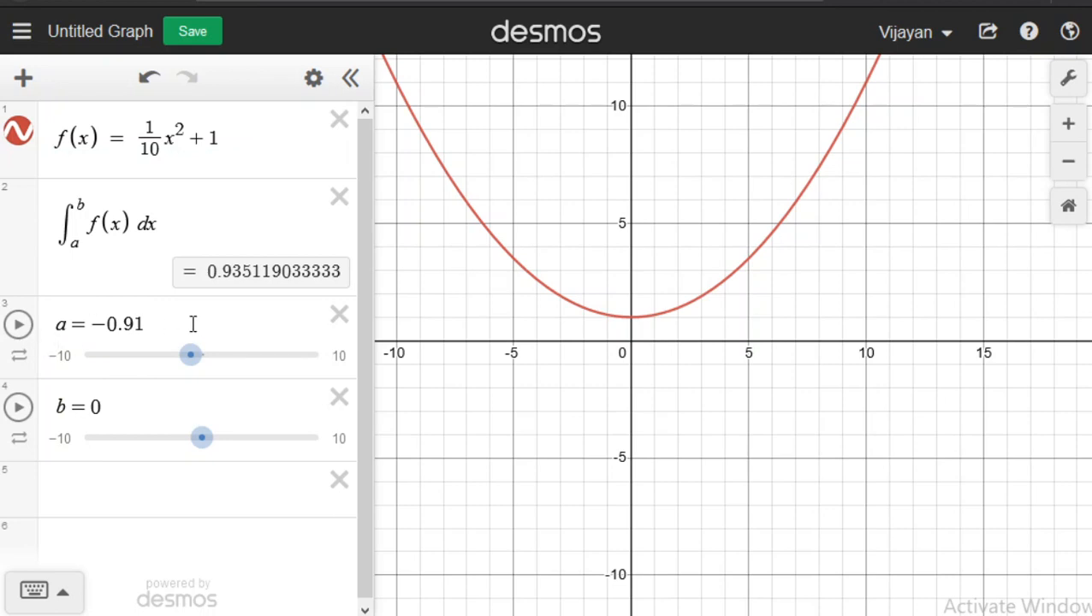
Enter a polygon expression in the empty line under the sliders, with vertices (−2,2) and (2,2).
click(140, 486)
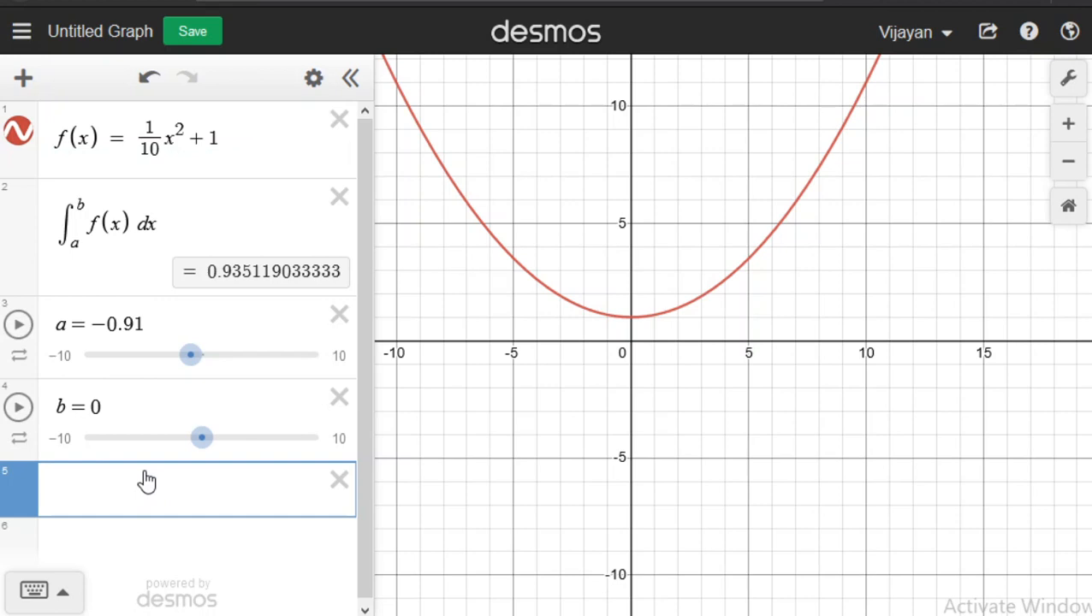
text(a)
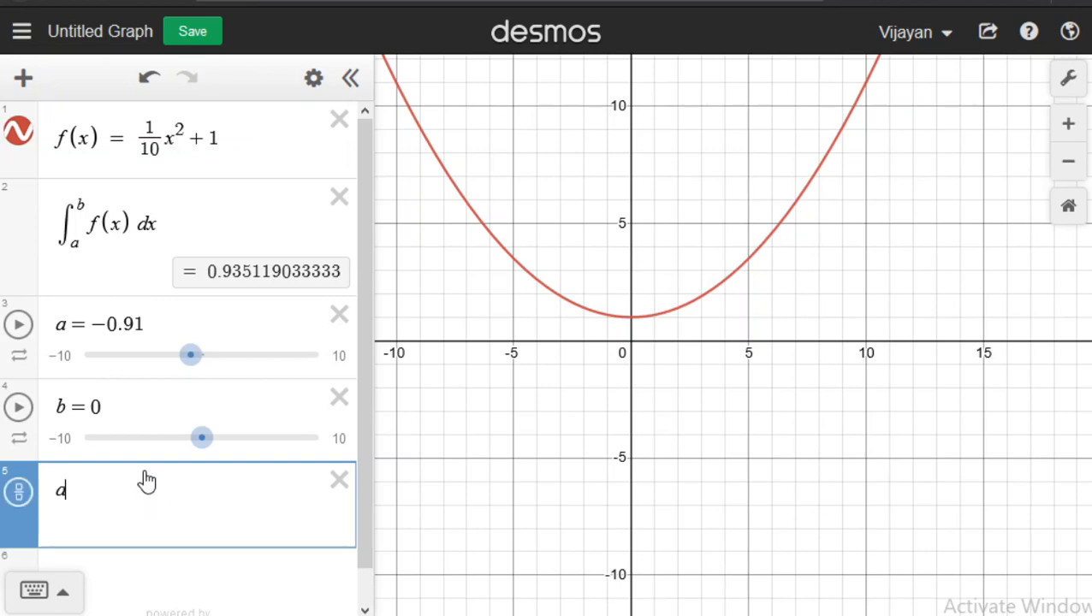
text(pol)
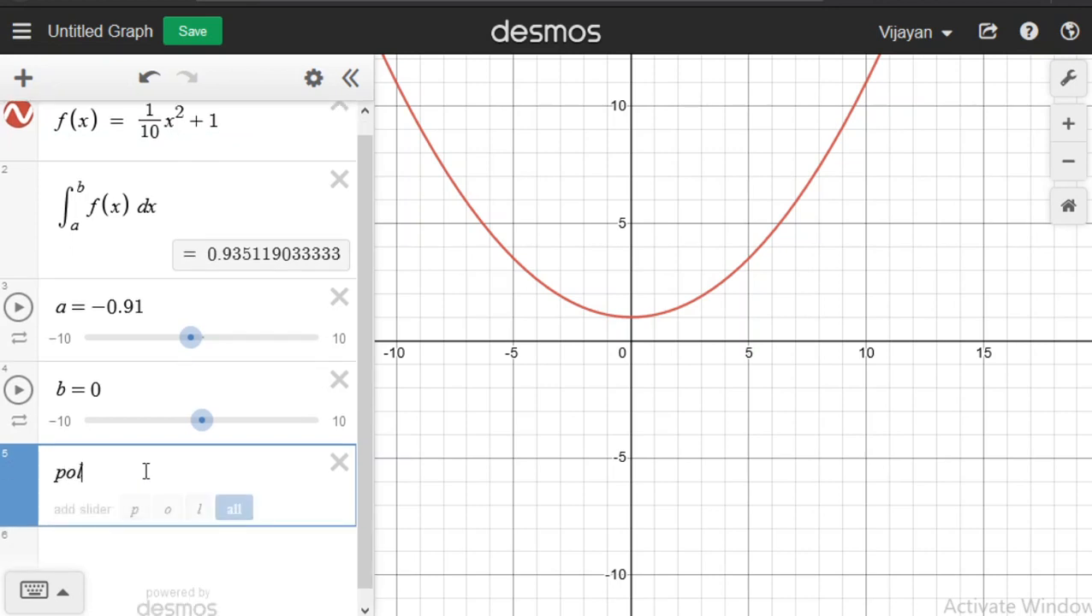
text(yg)
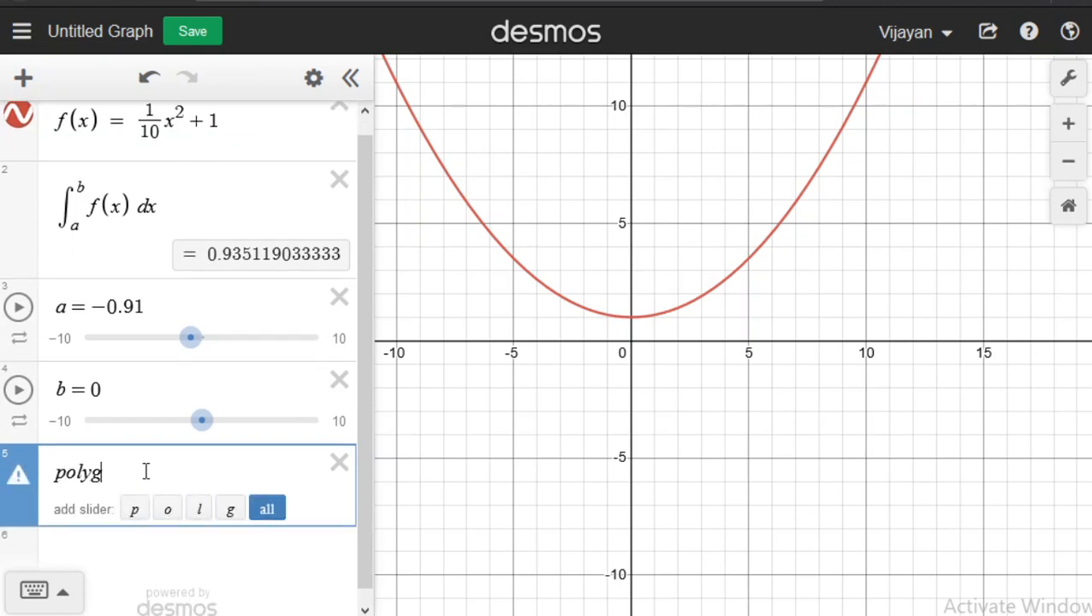
text(on()
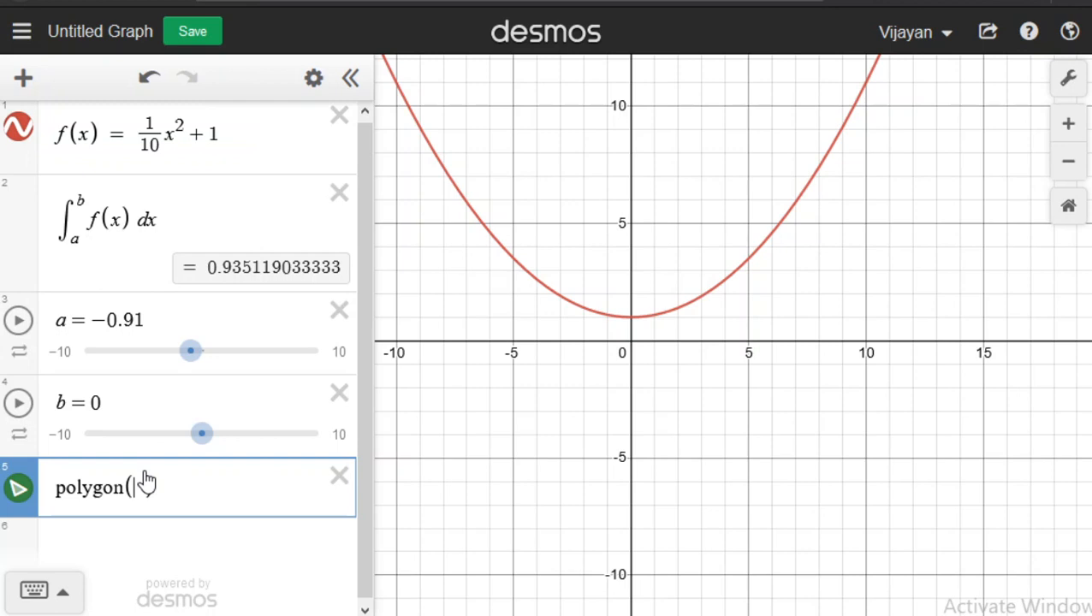
text(()
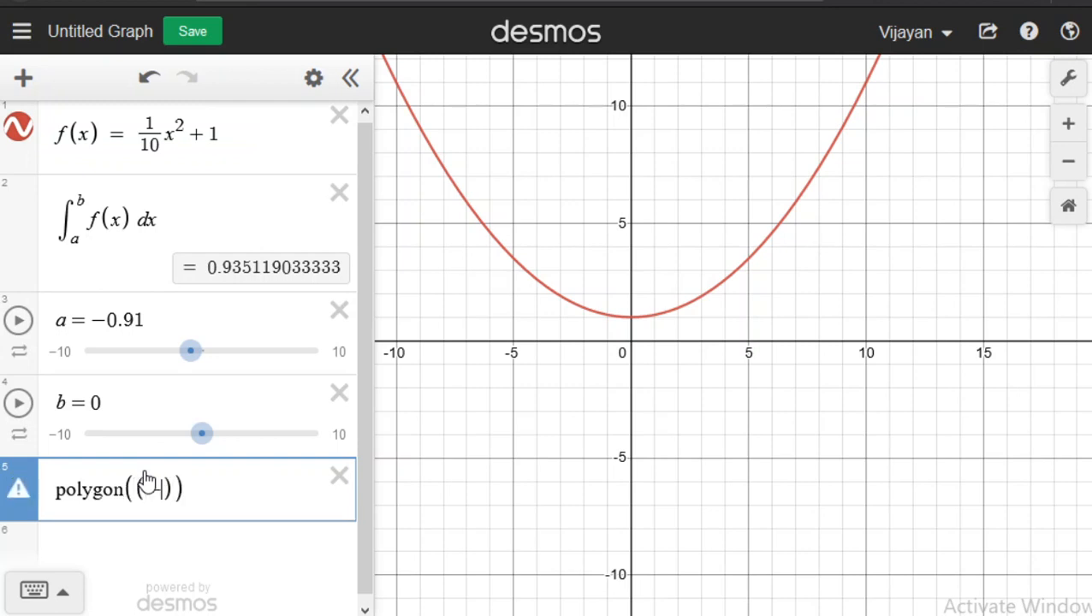
text(-2,2))
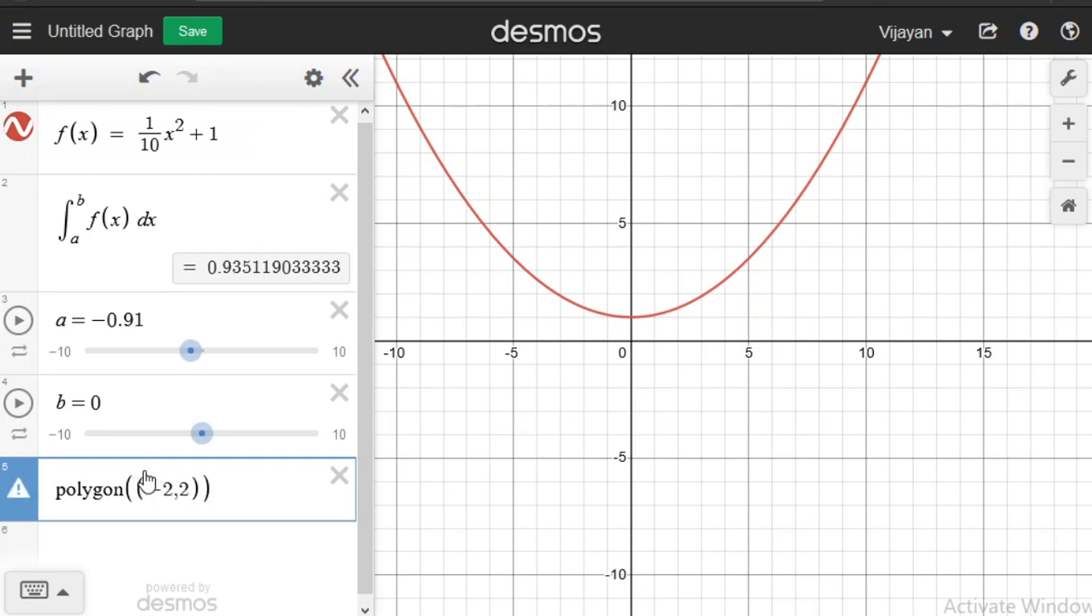
text(,(2,2)
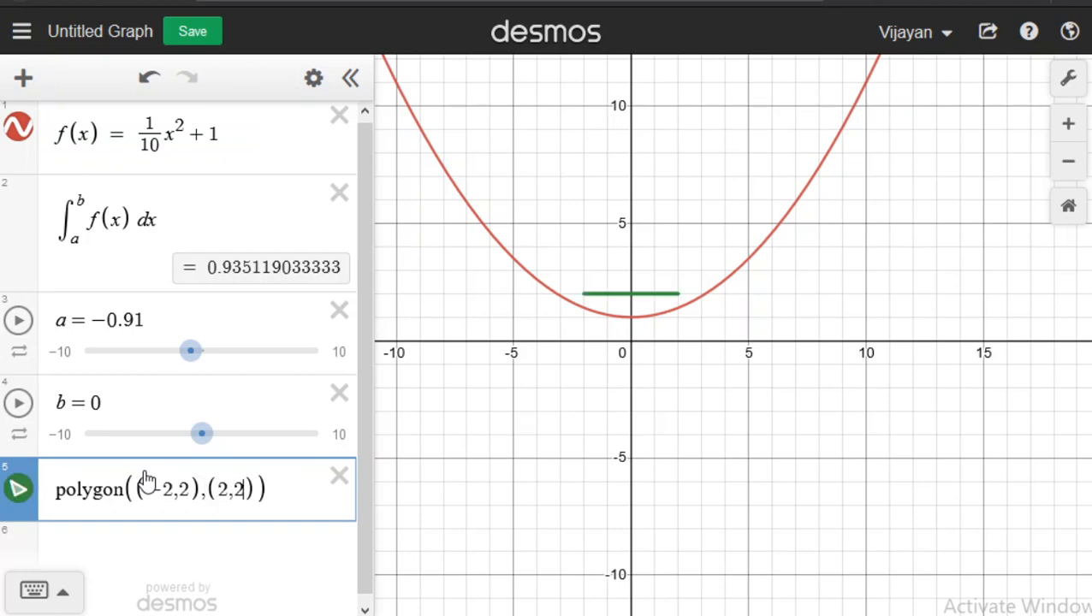
key(Return)
Add (0,−2) as the third vertex of the polygon to form a triangle.
click(263, 438)
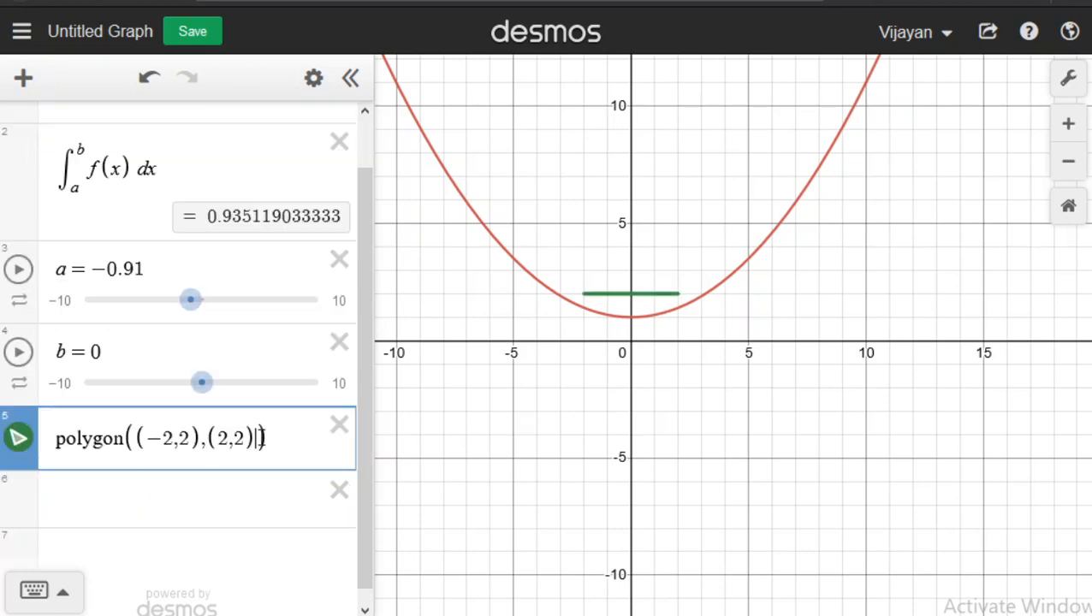
text(()
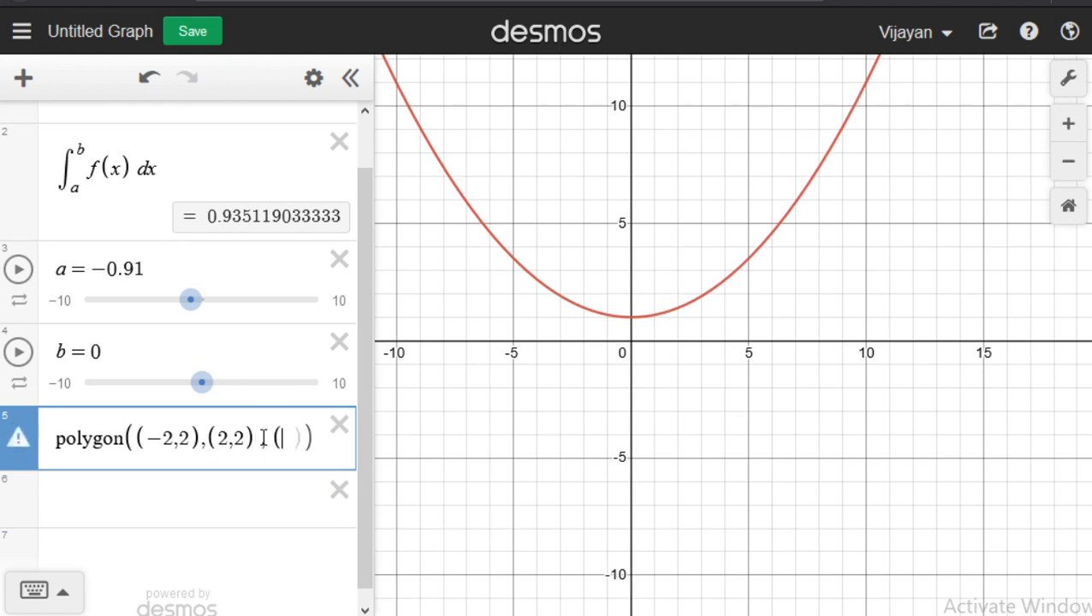
text(0)
text(,-2)
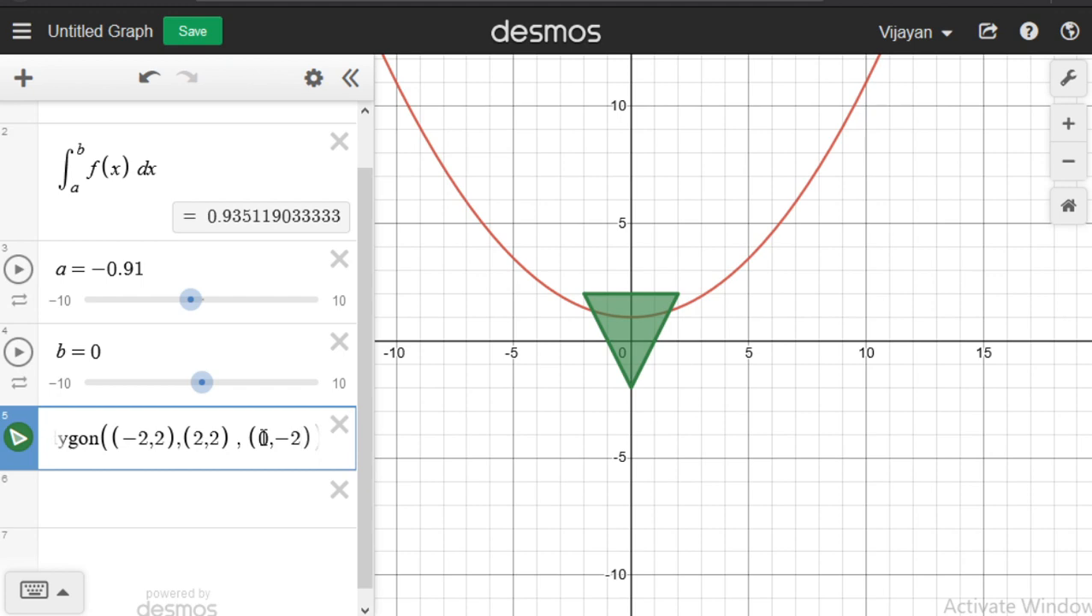
Hide the graph of f(x) and widen the expression list enough to show the whole polygon expression.
scroll(37, 223, up, 1)
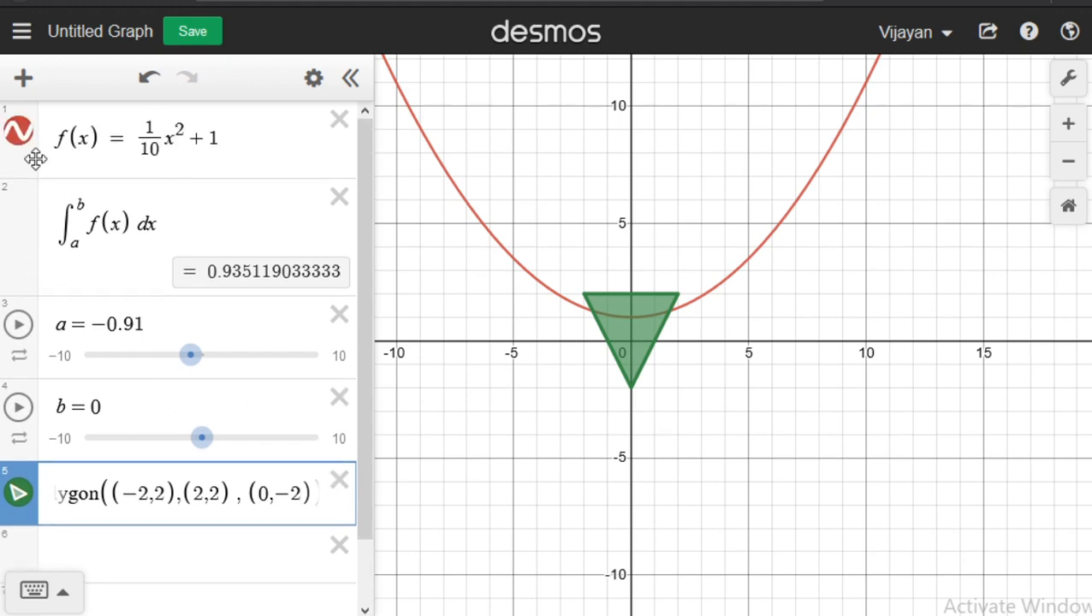
click(20, 134)
scroll(615, 328, up, 3)
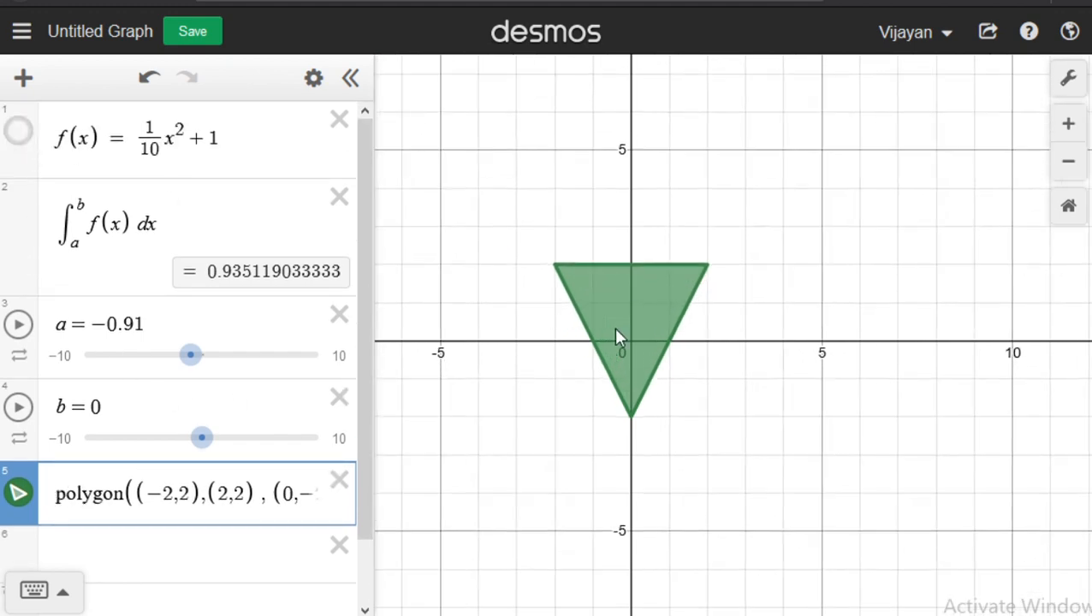
scroll(615, 328, up, 5)
drag(640, 312, 667, 394)
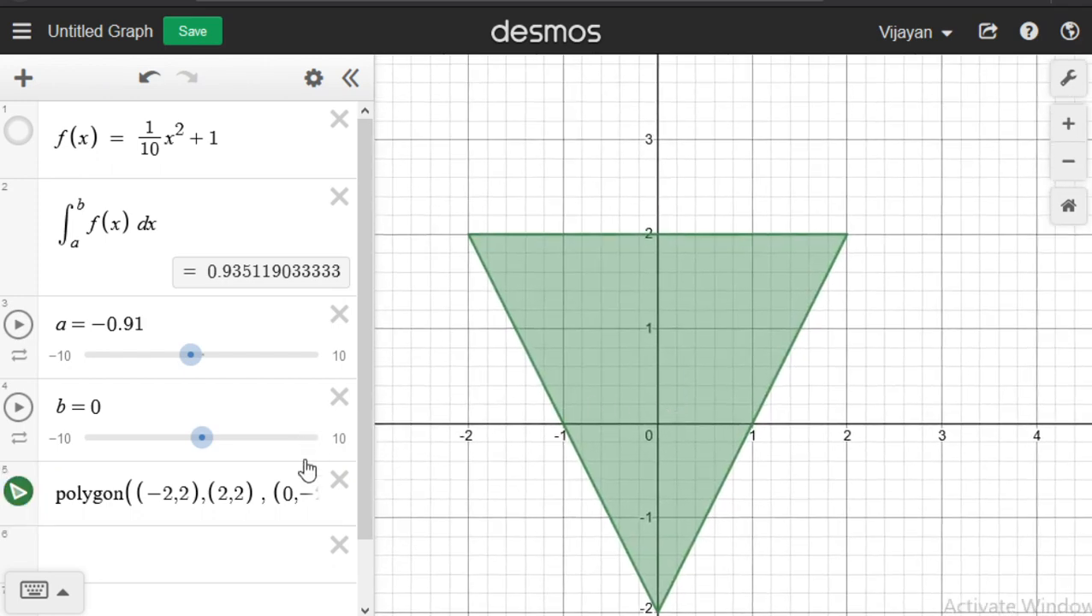
drag(373, 449, 432, 448)
drag(694, 355, 680, 249)
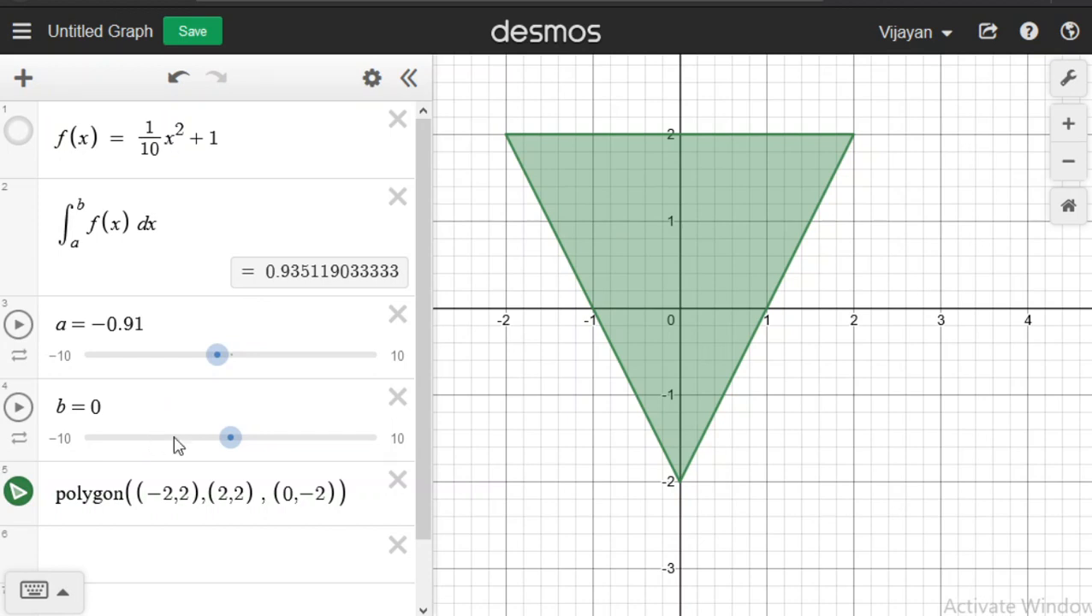
Define point A = (−2,2) in the empty line below the polygon and show its coordinate label.
click(177, 550)
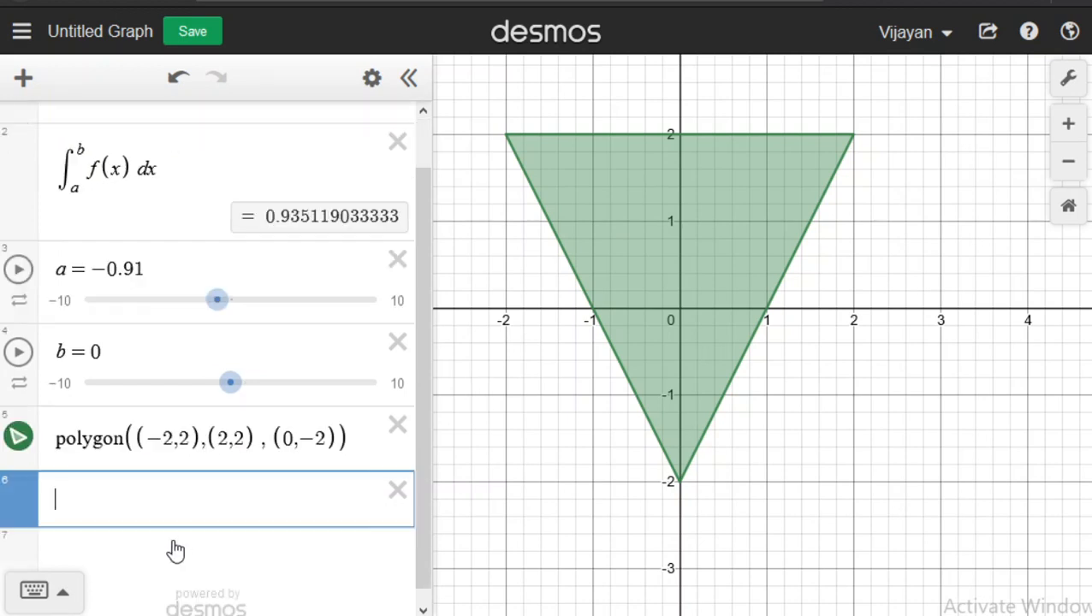
text(A )
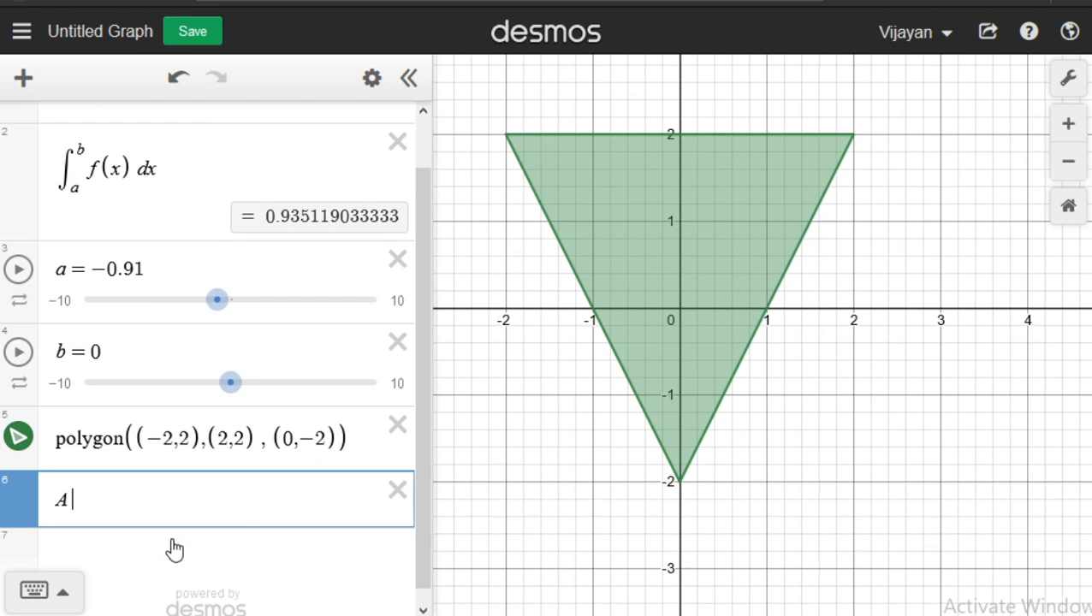
text(=)
drag(137, 438, 183, 440)
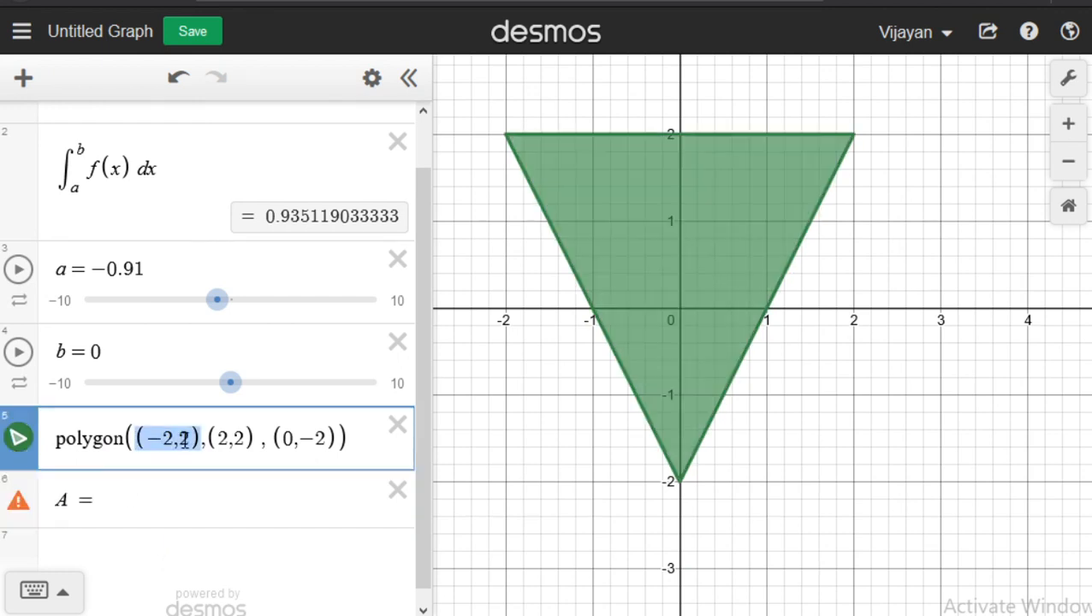
click(136, 500)
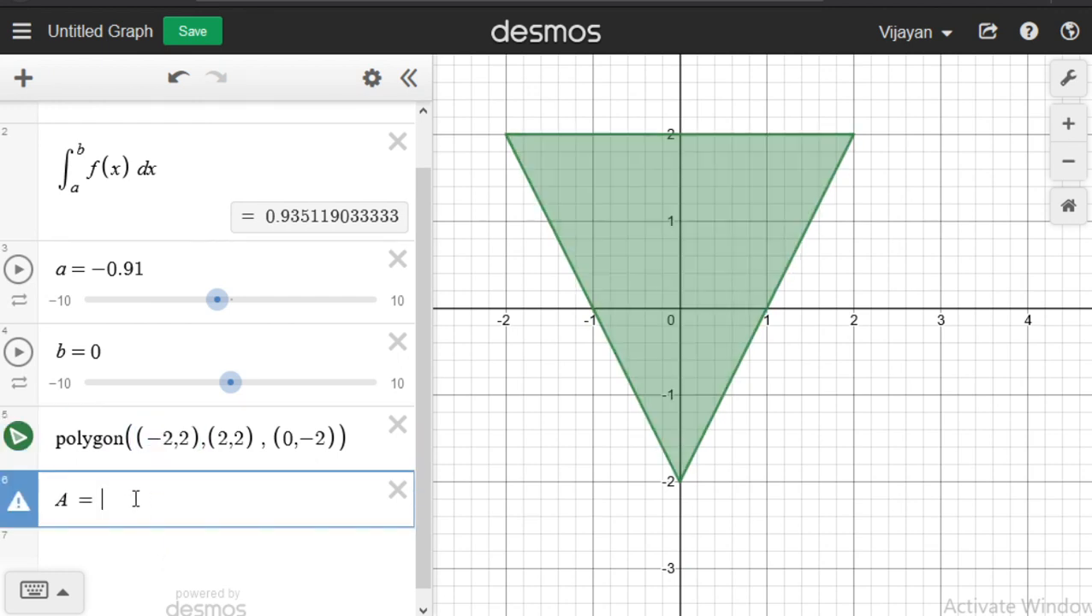
key(ctrl+b)
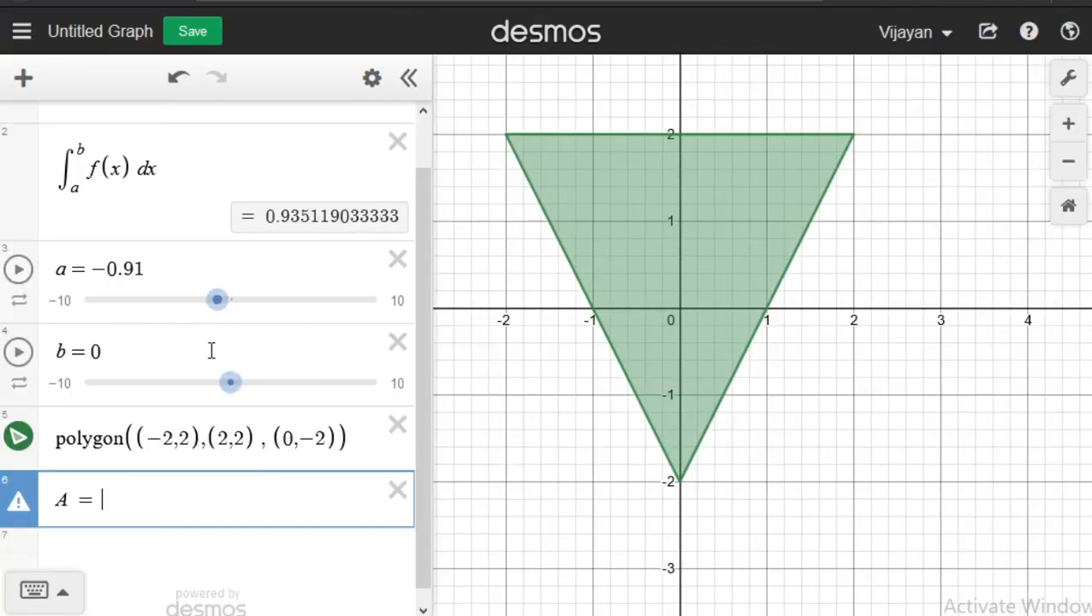
click(202, 31)
text((-2,2))
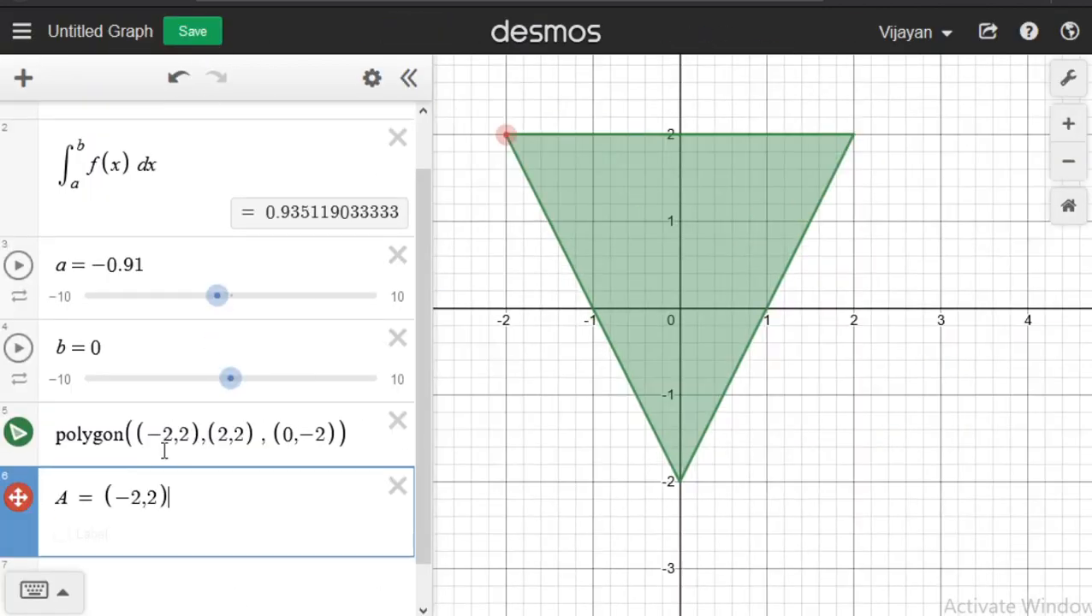
click(63, 537)
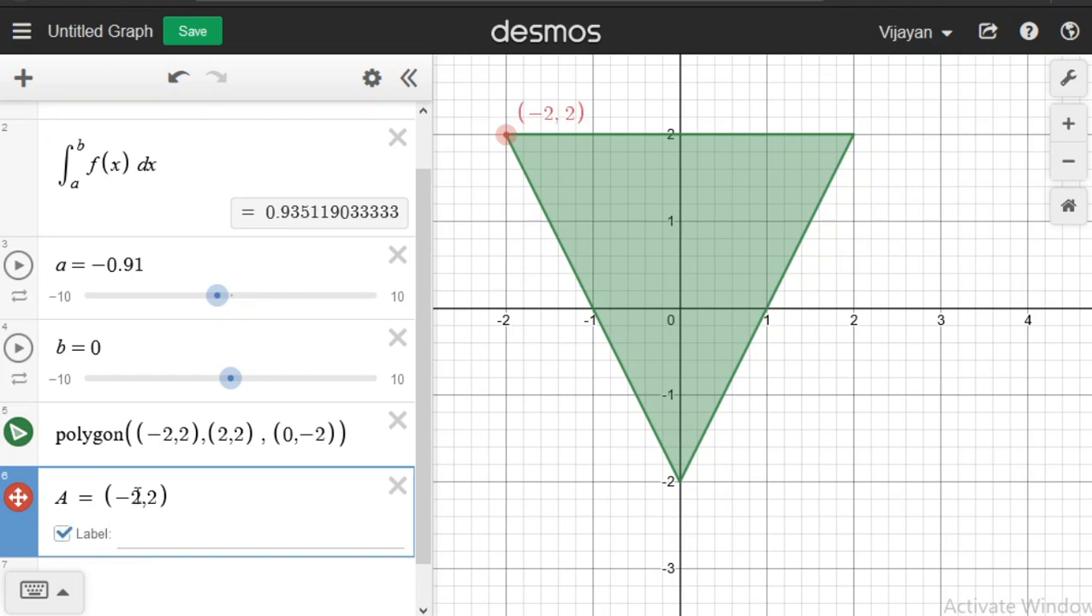
Define point B = (2,2) on a new line, using the polygon's second vertex, and show its coordinate label.
click(83, 537)
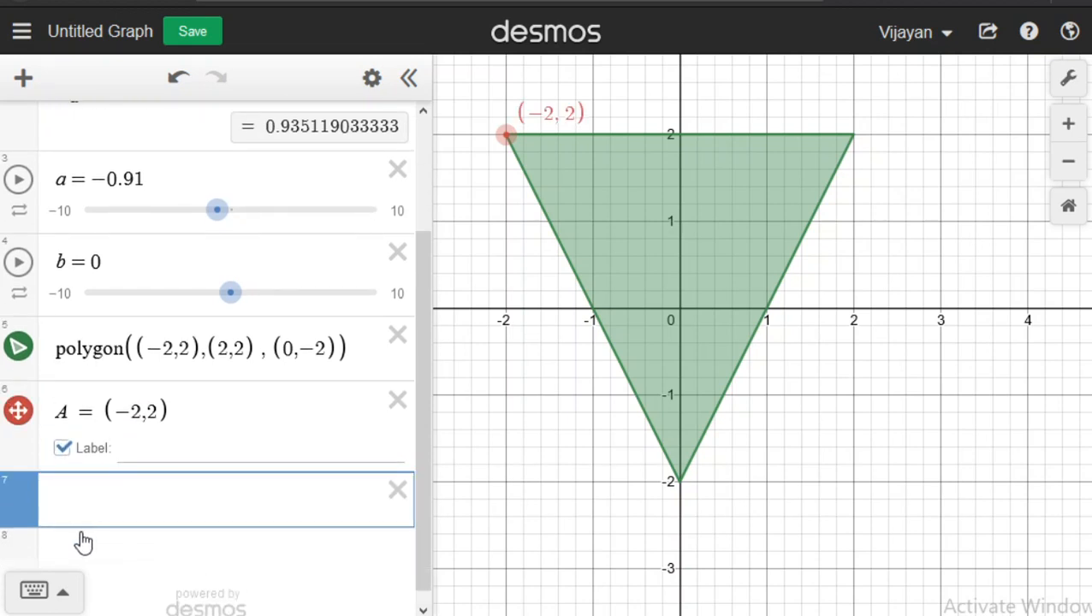
text(B=)
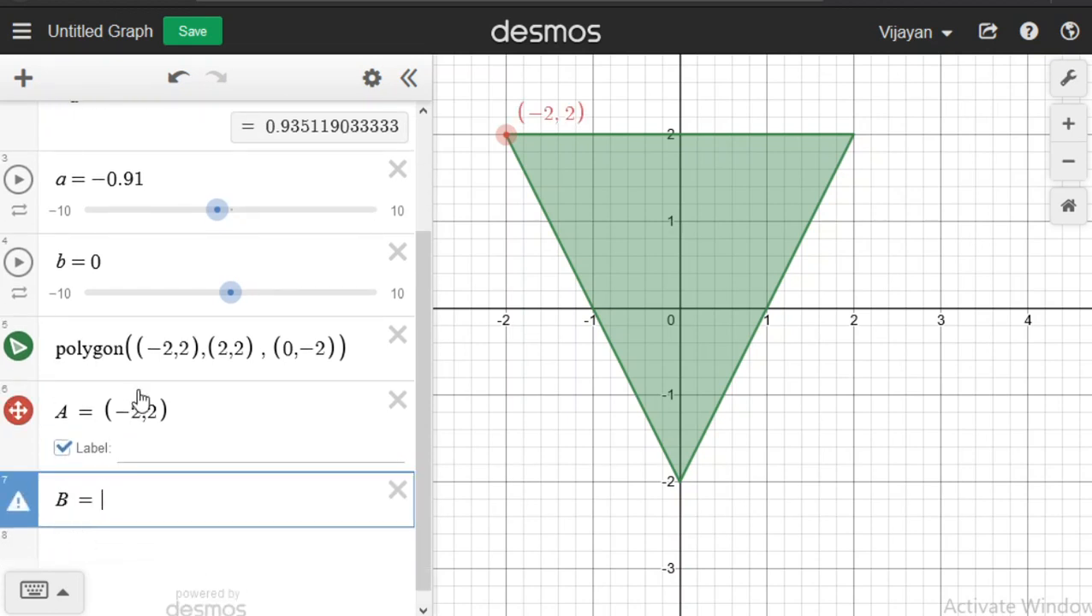
drag(209, 347, 241, 345)
key(ctrl+c)
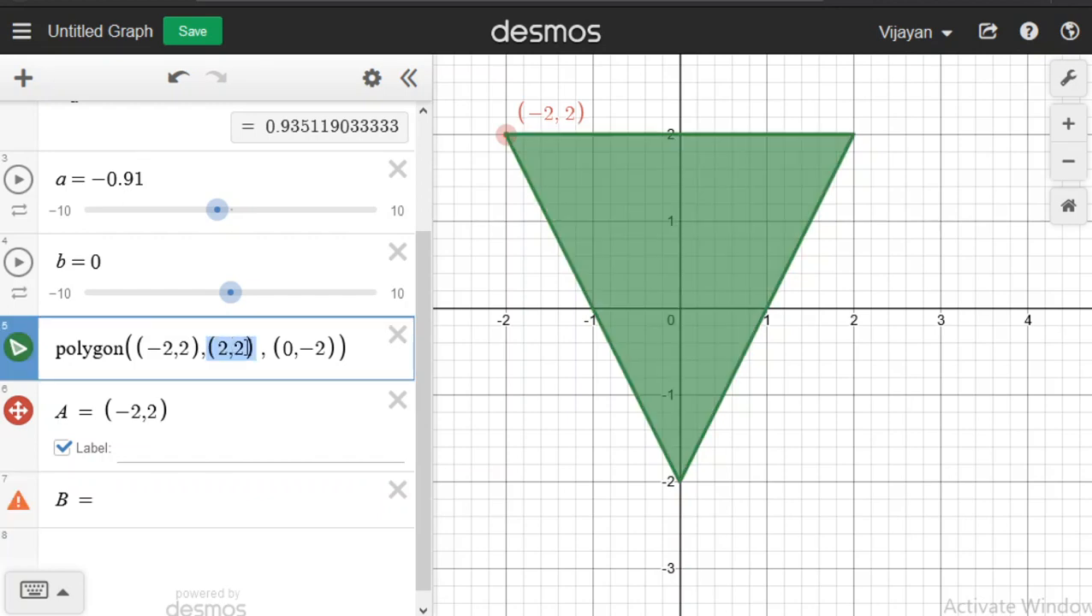
click(137, 504)
key(ctrl+v)
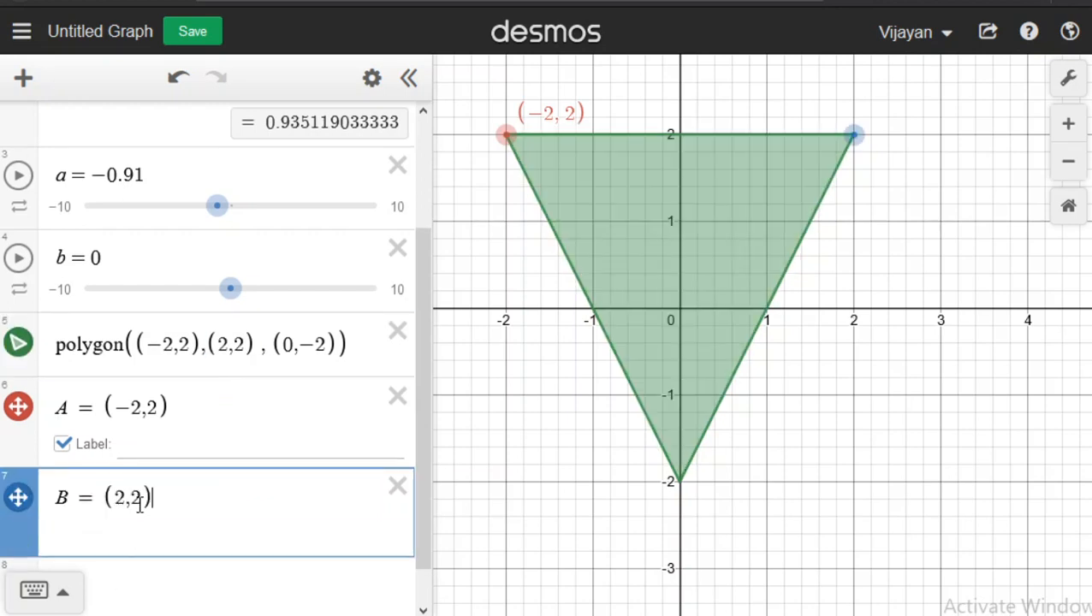
click(61, 534)
Define point C = (0,−2) on a new line, using the polygon's third vertex, and show its coordinate label.
scroll(103, 526, down, 1)
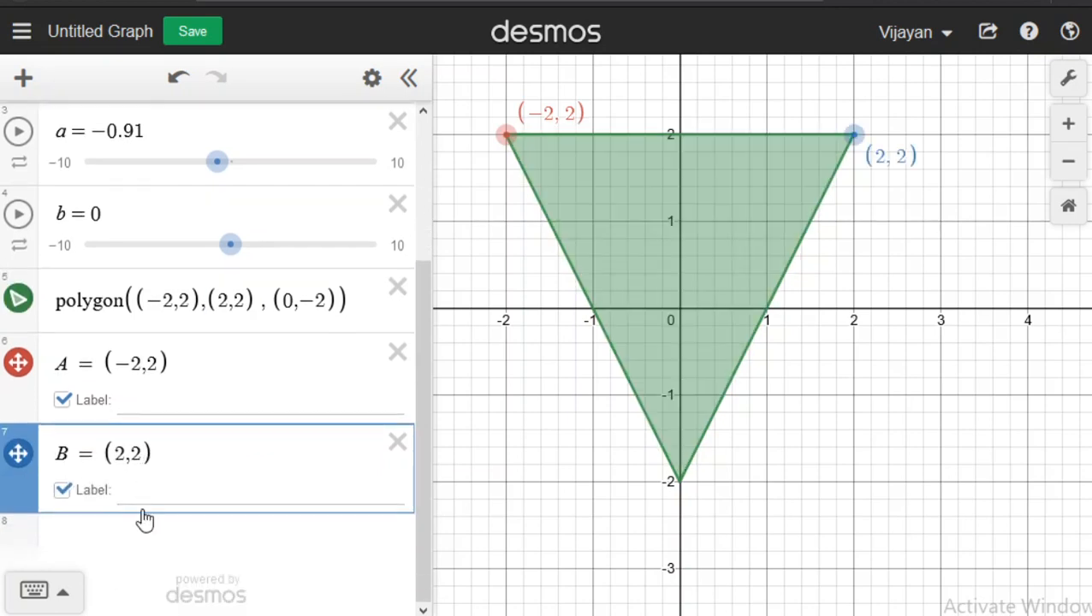
click(136, 529)
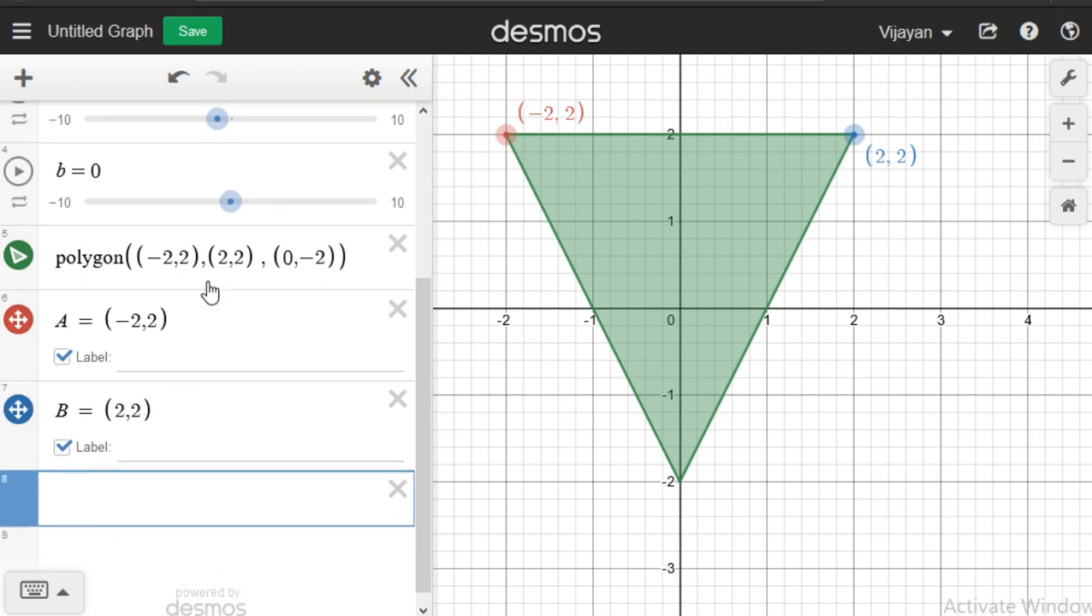
text(C =)
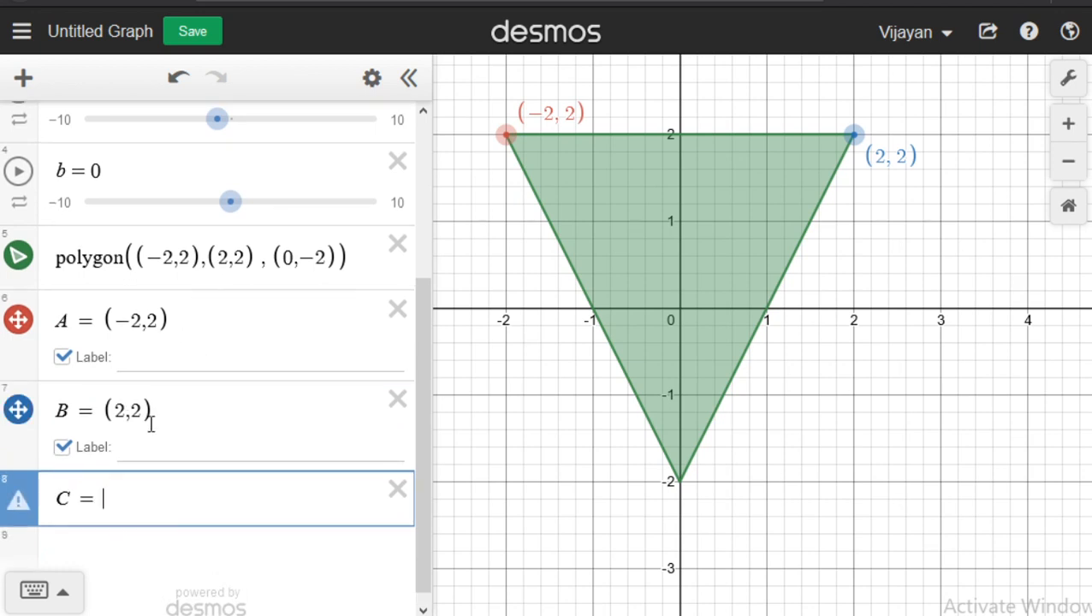
drag(272, 257, 328, 257)
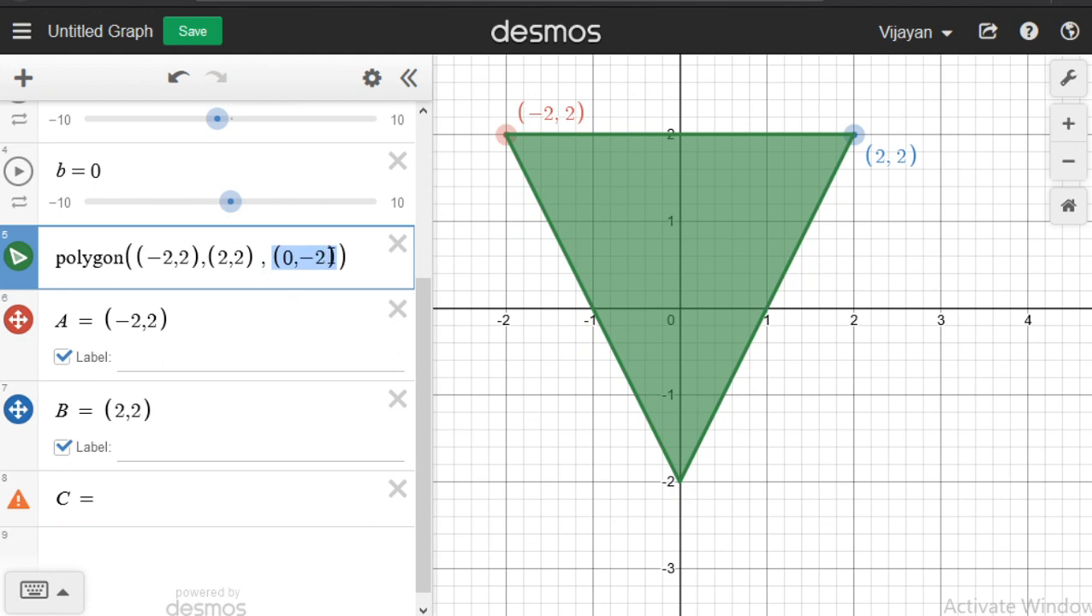
key(ctrl+c)
click(112, 492)
key(ctrl+v)
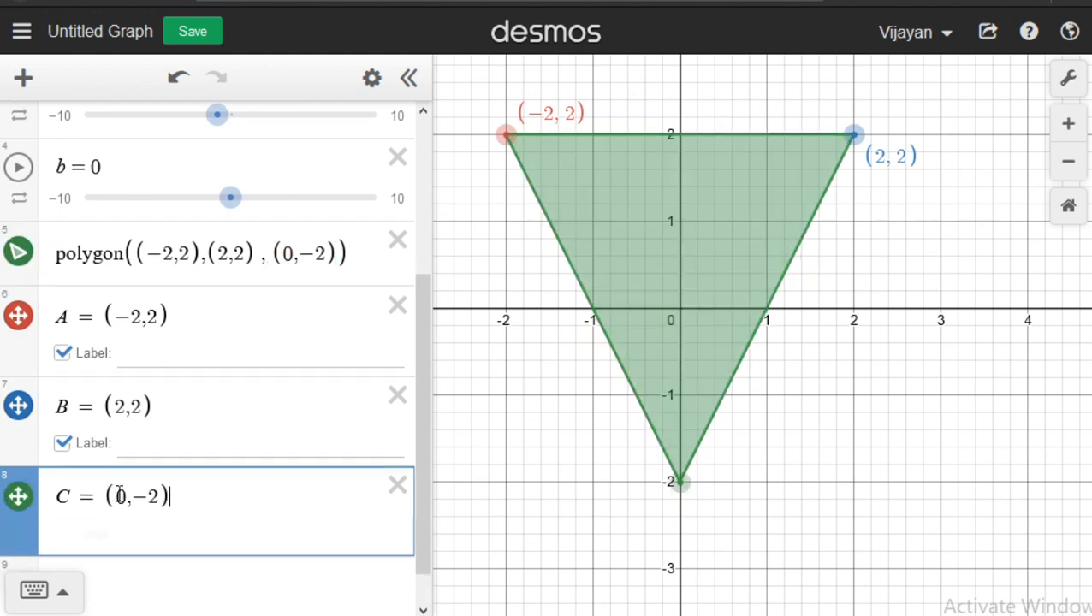
click(85, 532)
Replace the coordinate vertices in the polygon expression with the named points A, B, C.
scroll(168, 574, down, 1)
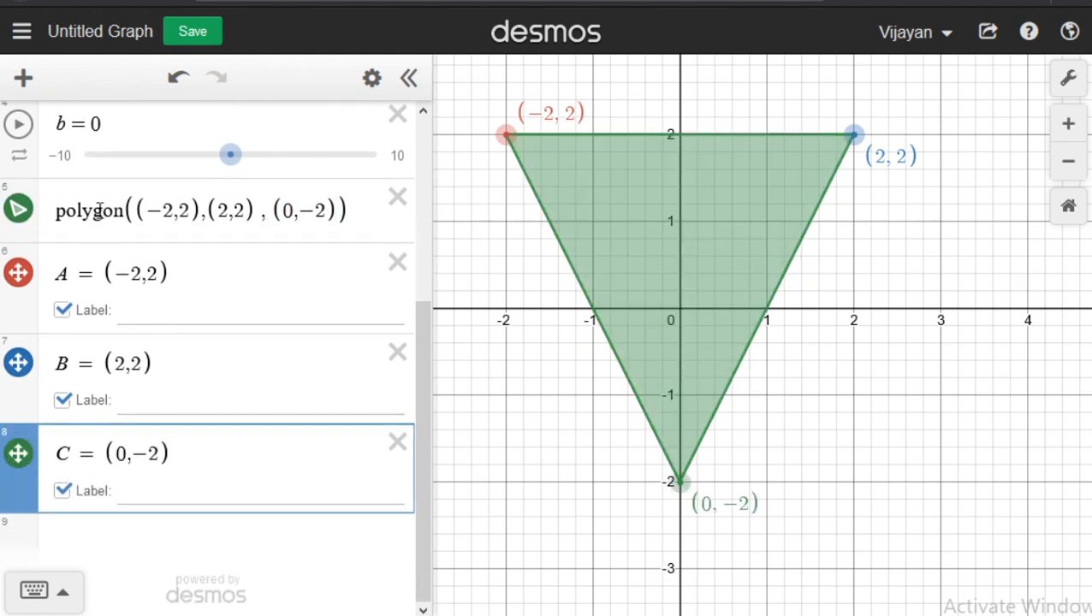
drag(139, 209, 325, 221)
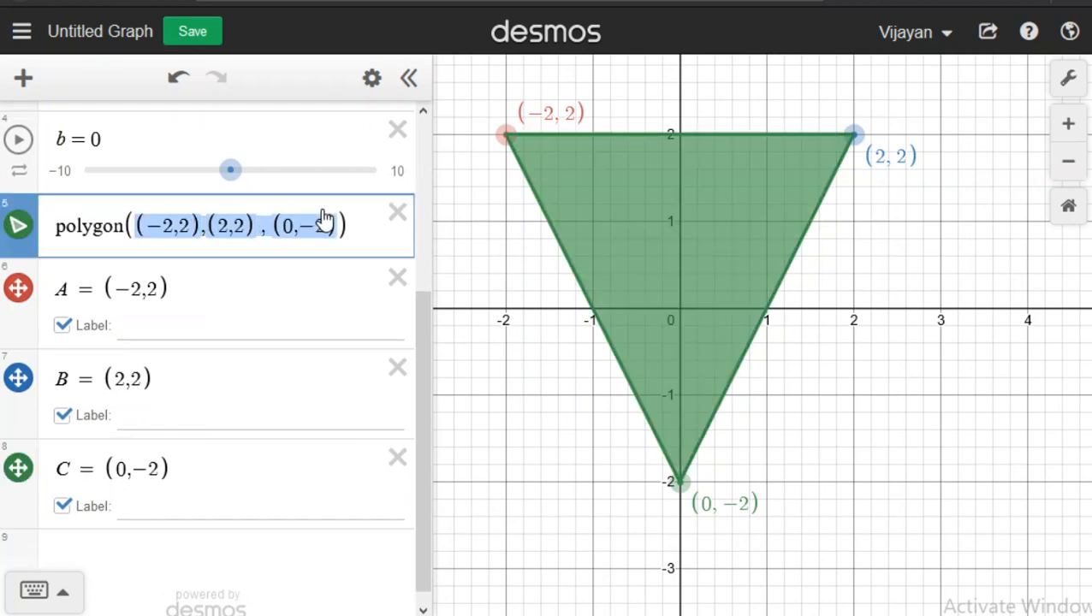
text(A,B,)
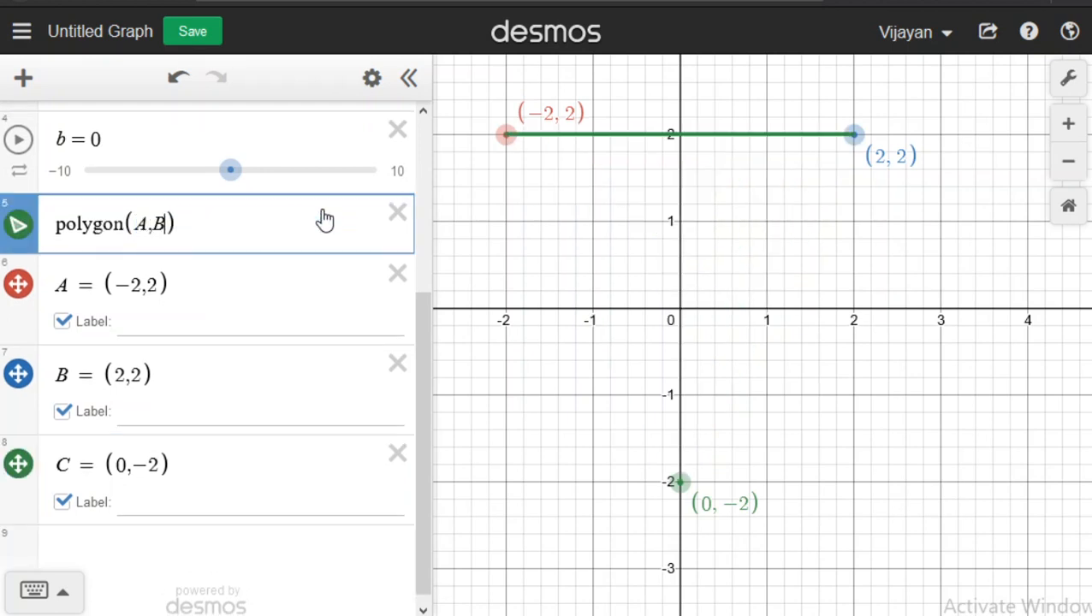
text(C)
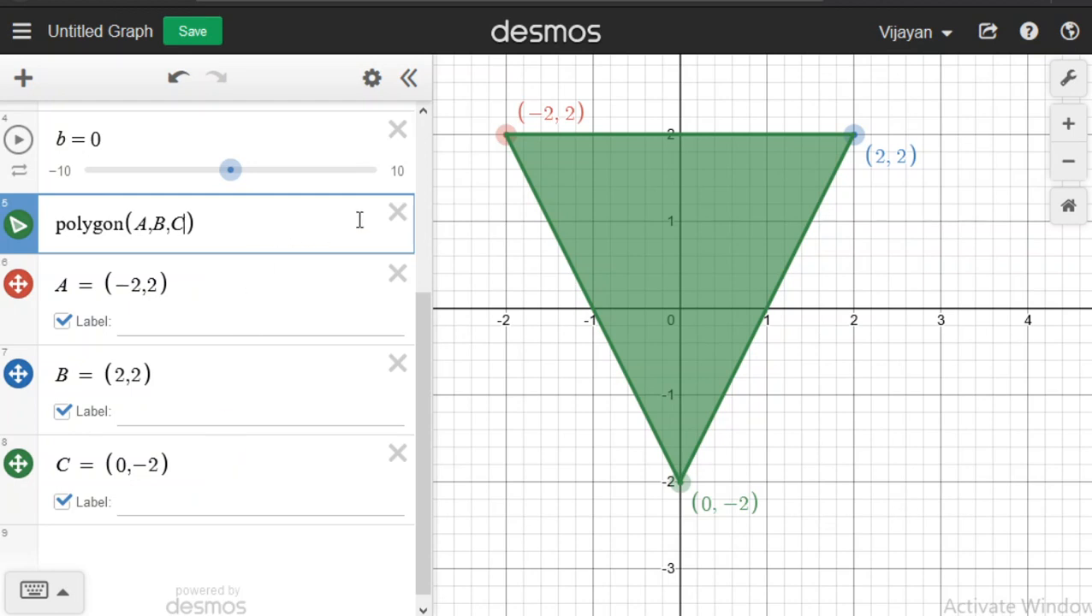
Look at the polygon's line and fill style options, then close them and start a new empty expression.
click(18, 226)
click(18, 225)
click(17, 227)
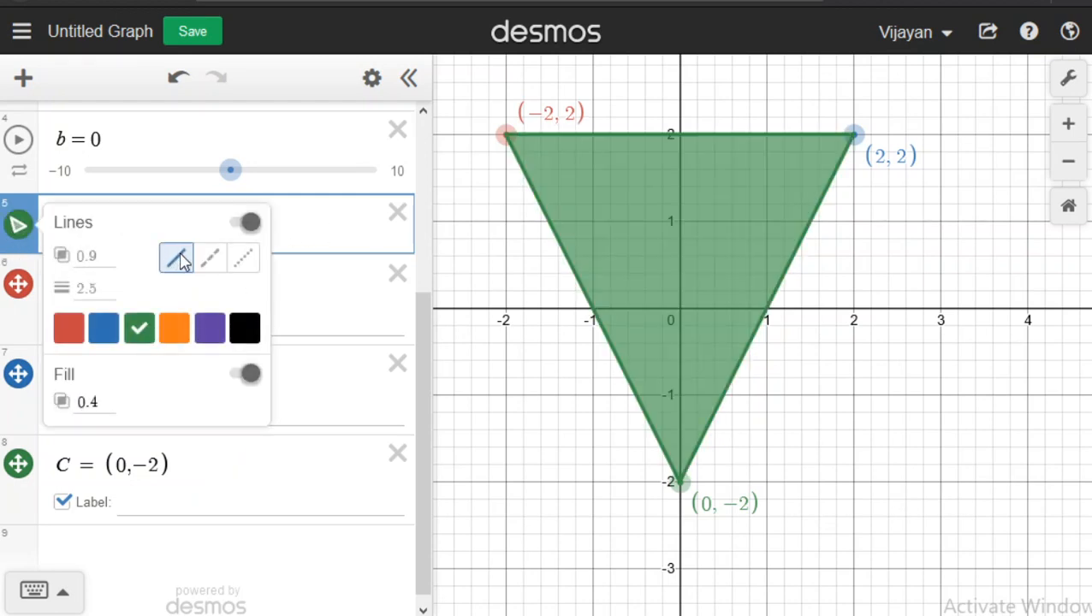
click(104, 536)
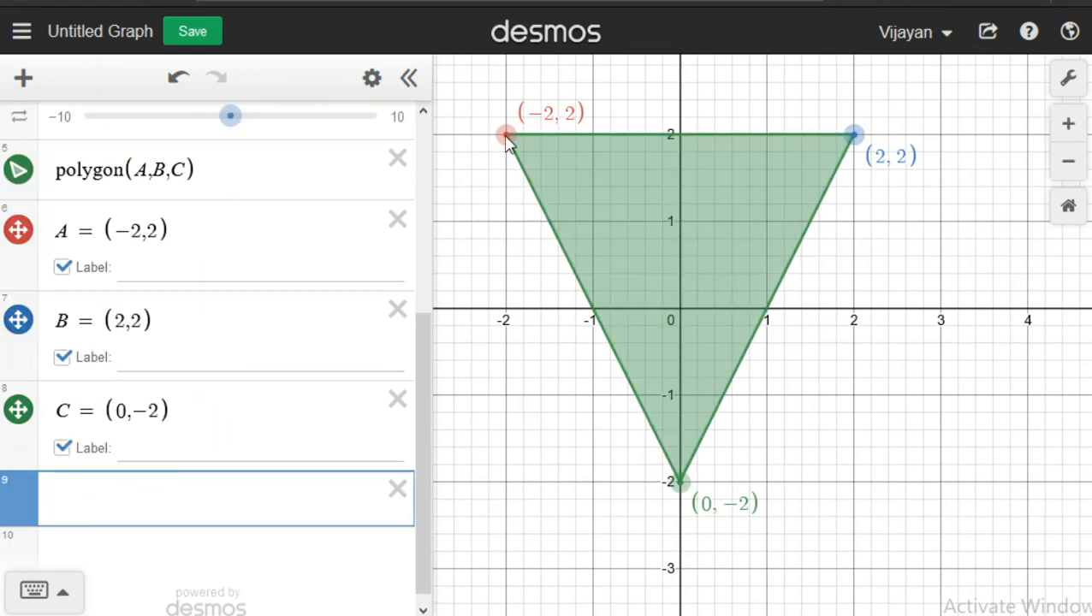
Switch to the Regression_Desmos spreadsheet, copy the X and Y data in G1:H9, and return to Desmos.
key(ctrl+Tab)
drag(775, 195, 917, 385)
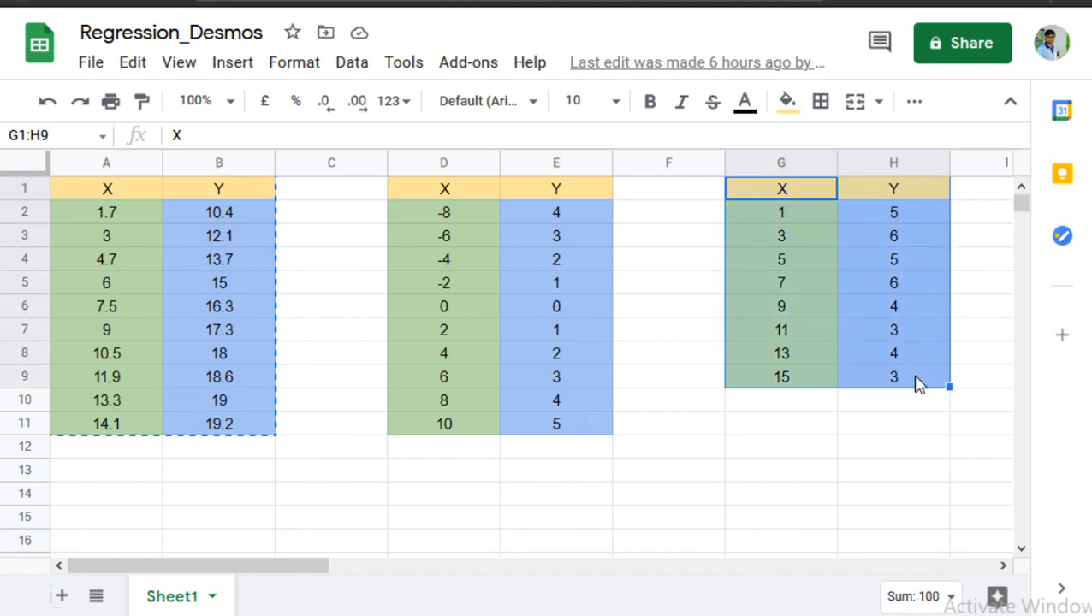
key(ctrl+c)
key(ctrl+Tab)
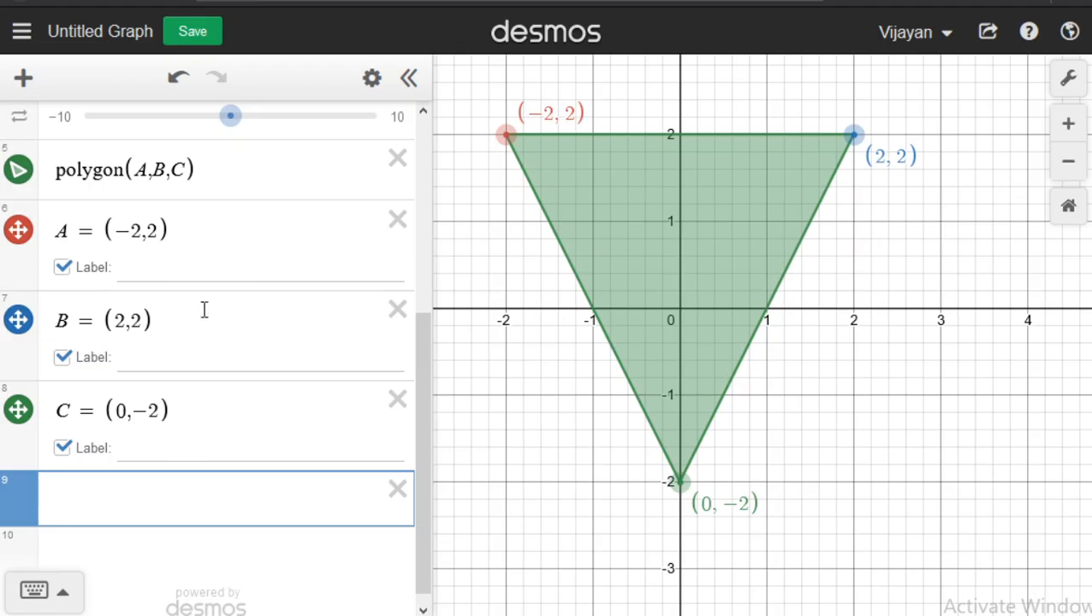
Hide the triangle and points A, B and C, and paste the copied data as a table in the empty line.
click(19, 170)
click(18, 230)
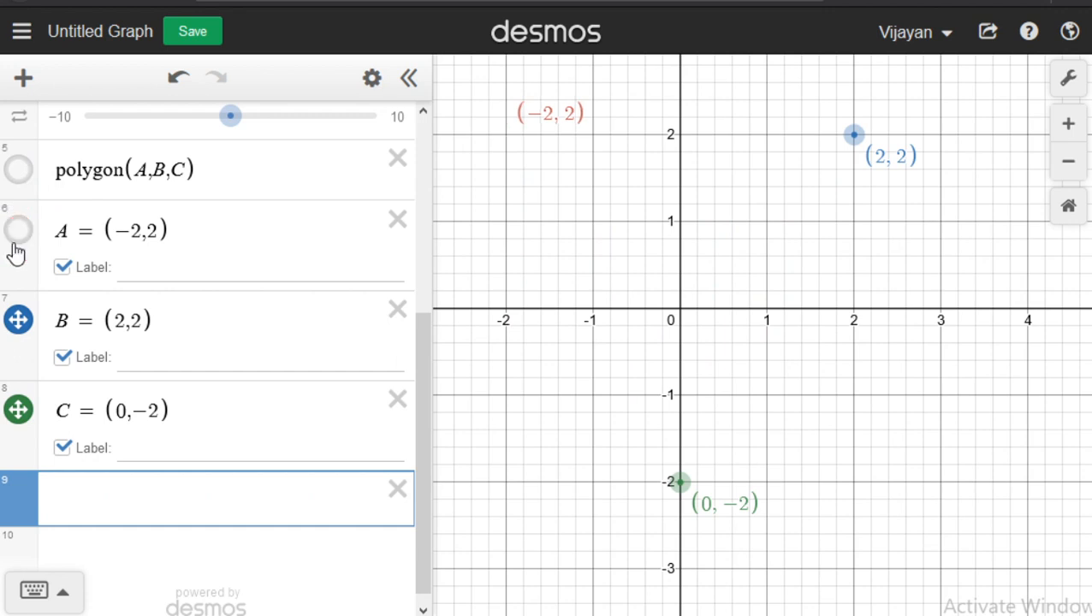
click(18, 319)
click(18, 410)
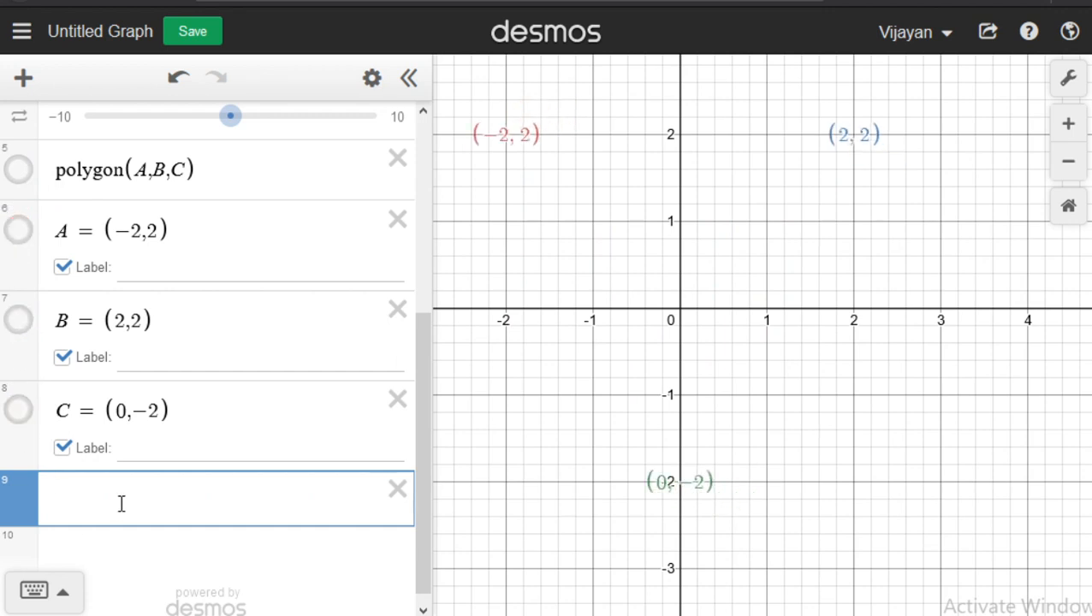
key(ctrl+v)
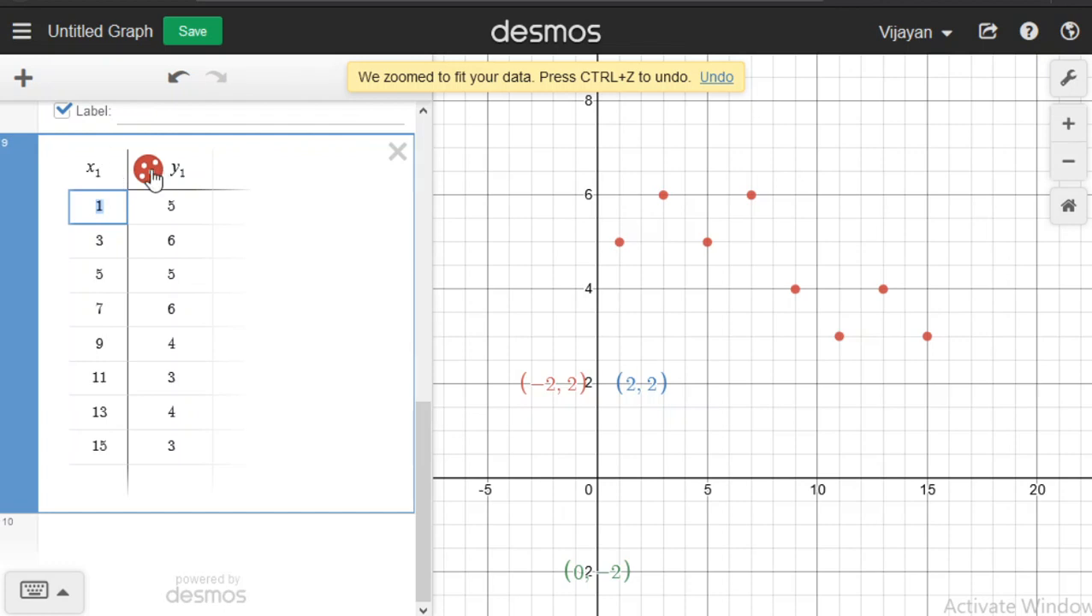
Create a polygon from the table's columns with the expression polygon(x₁, y₁) below the table.
click(137, 551)
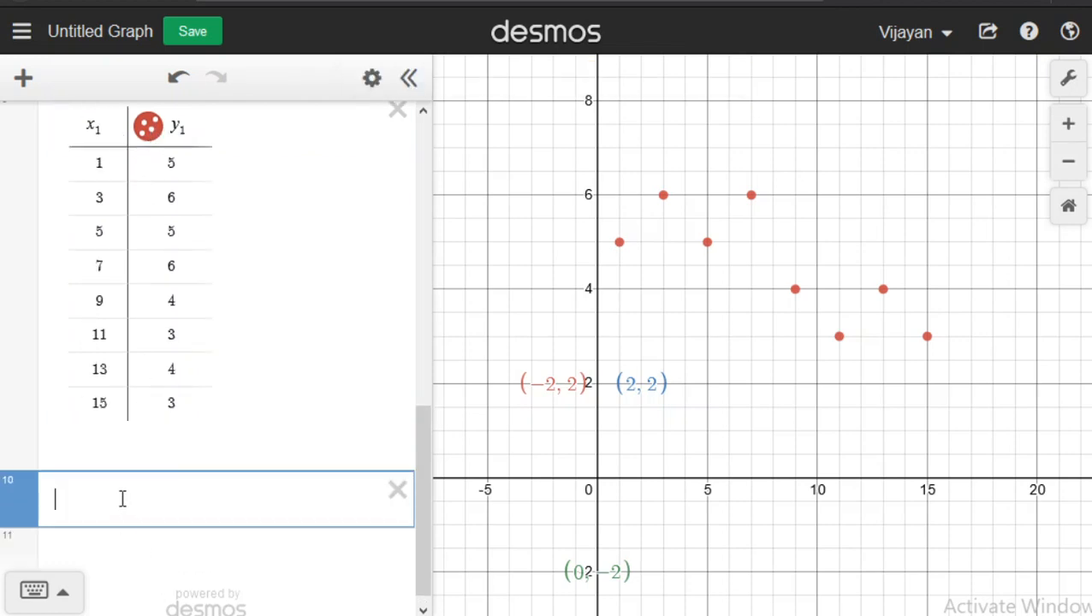
text(polygon()
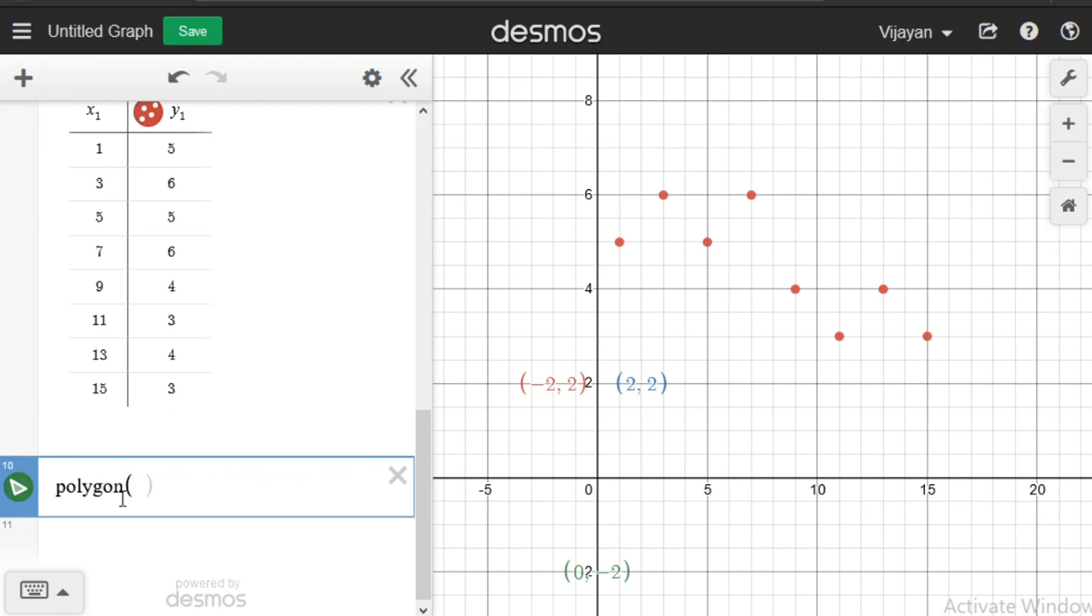
text(x1)
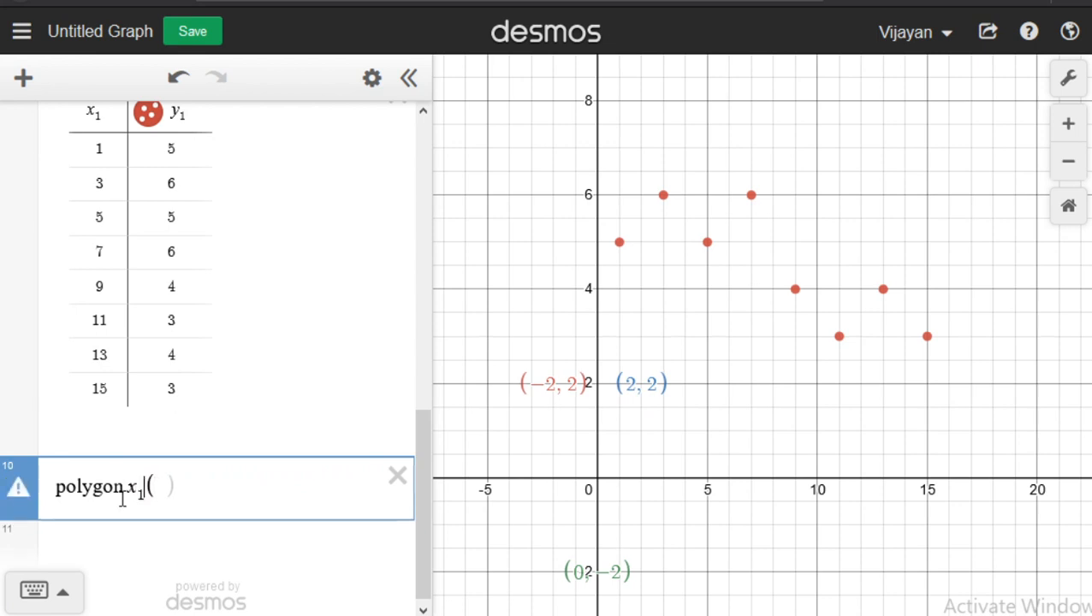
key(BackSpace)
key(BackSpace)
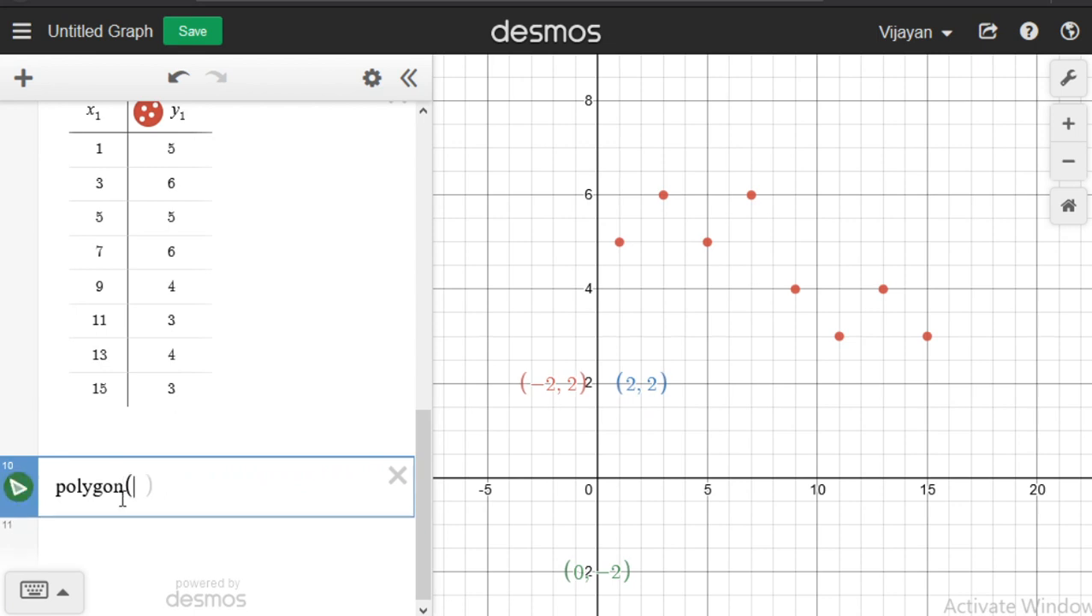
text(x1, )
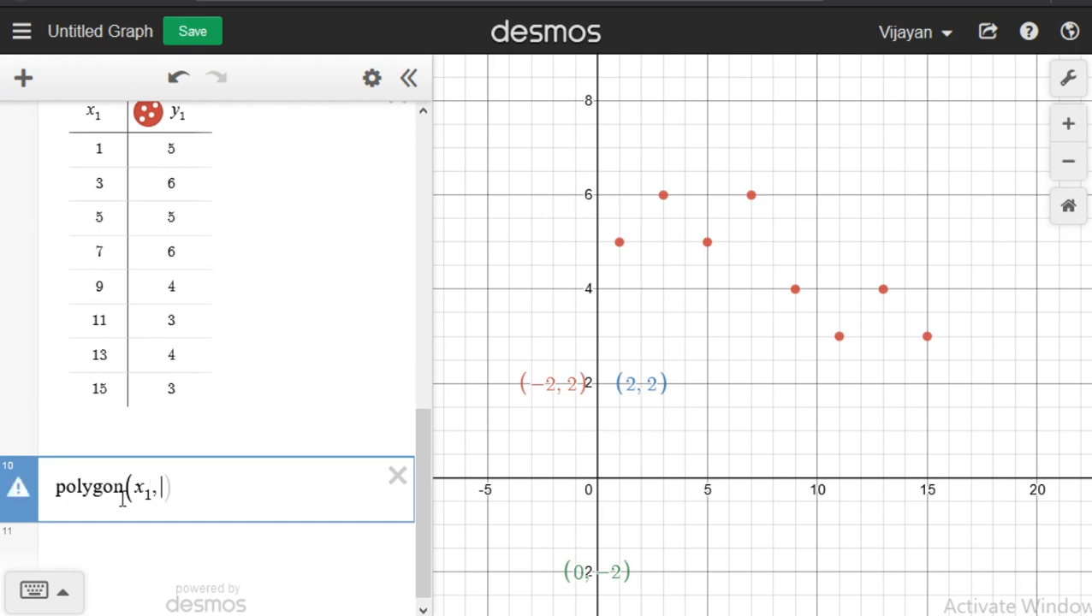
text(y1)
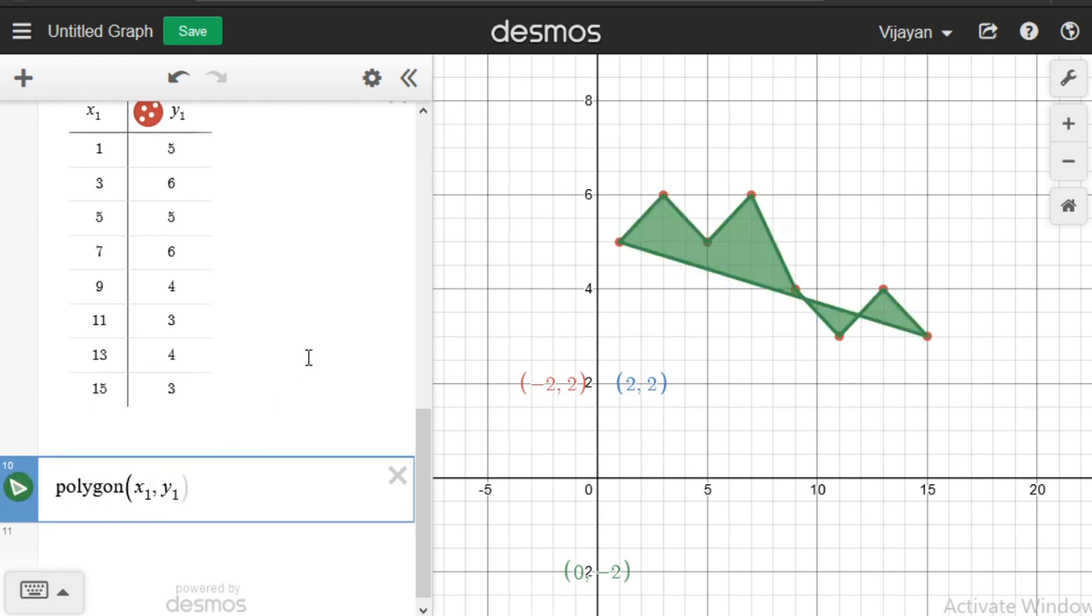
Display the coordinates of the data polygon's vertices at x = 9 and x = 11 on the graph.
drag(757, 252, 675, 277)
click(714, 314)
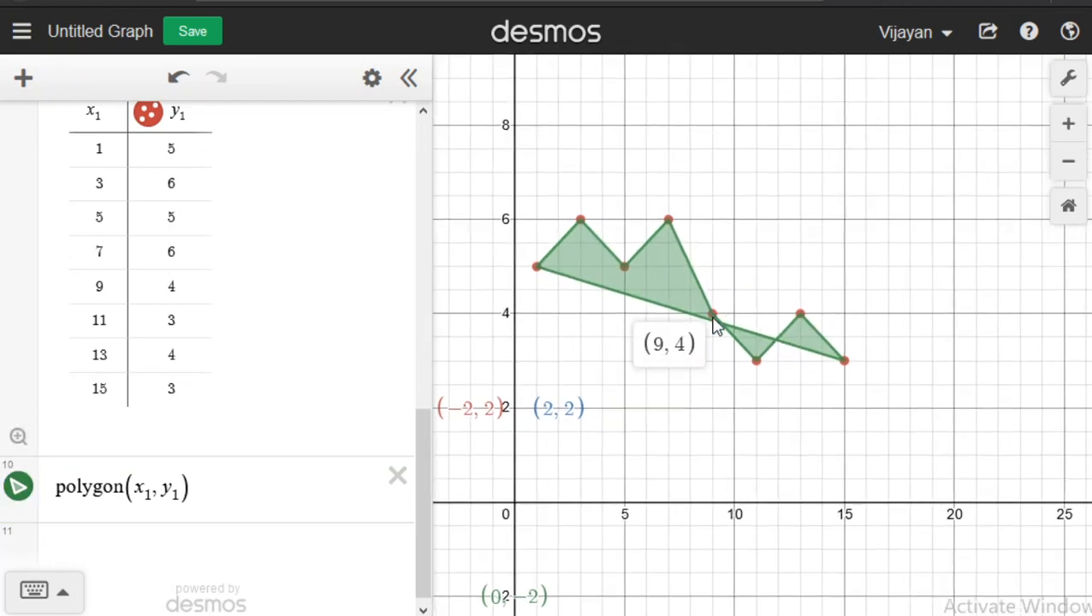
click(757, 362)
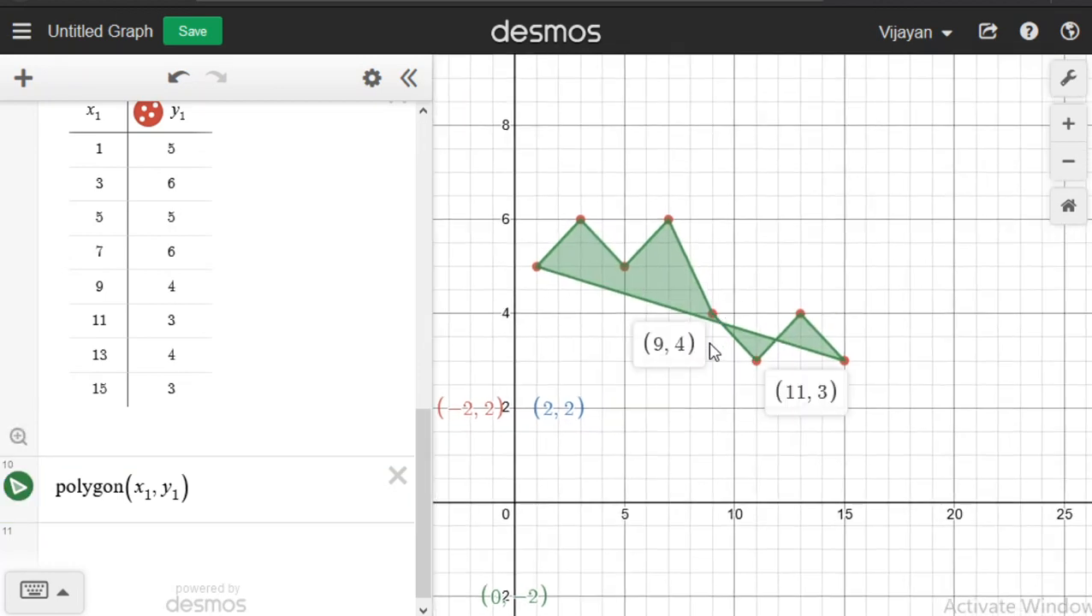
Examine the data polygon's vertices and crossing edges up close on the graph.
scroll(713, 351, up, 2)
scroll(714, 353, up, 2)
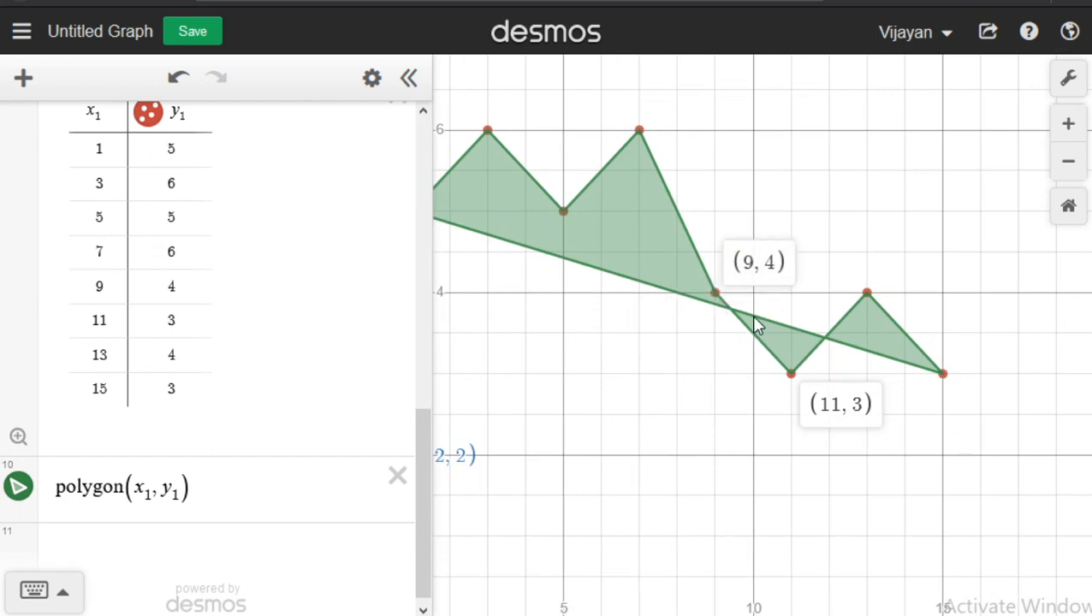
drag(643, 251, 733, 275)
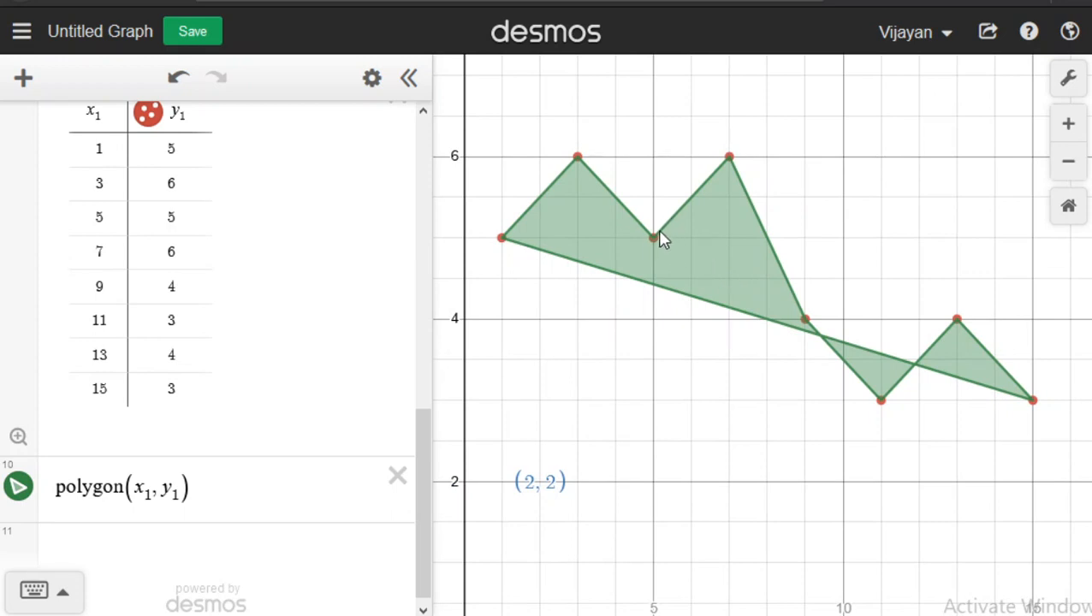
drag(732, 276, 692, 243)
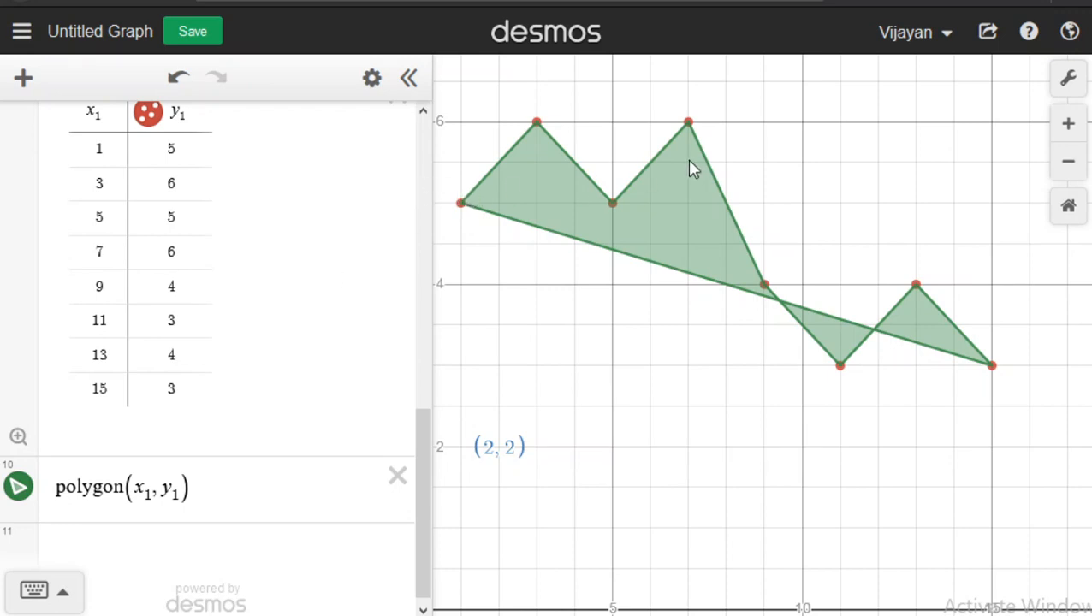
drag(633, 217, 703, 244)
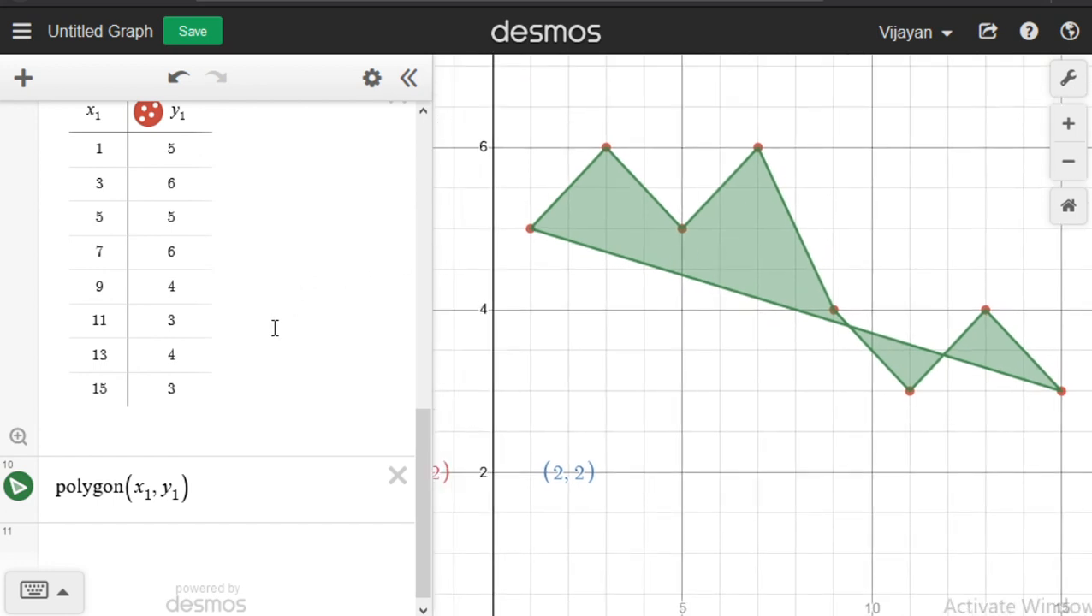
scroll(675, 353, down, 3)
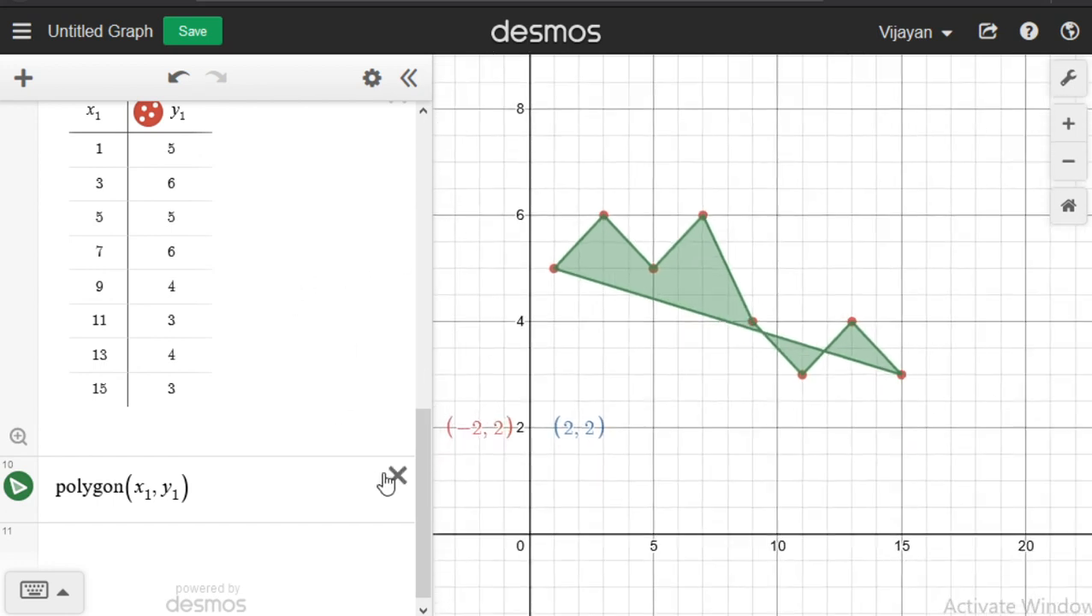
Delete all expressions, including the data polygon and table, the integral, sliders a and b, and the triangle with points A, B and C.
click(397, 476)
click(397, 152)
scroll(371, 233, up, 6)
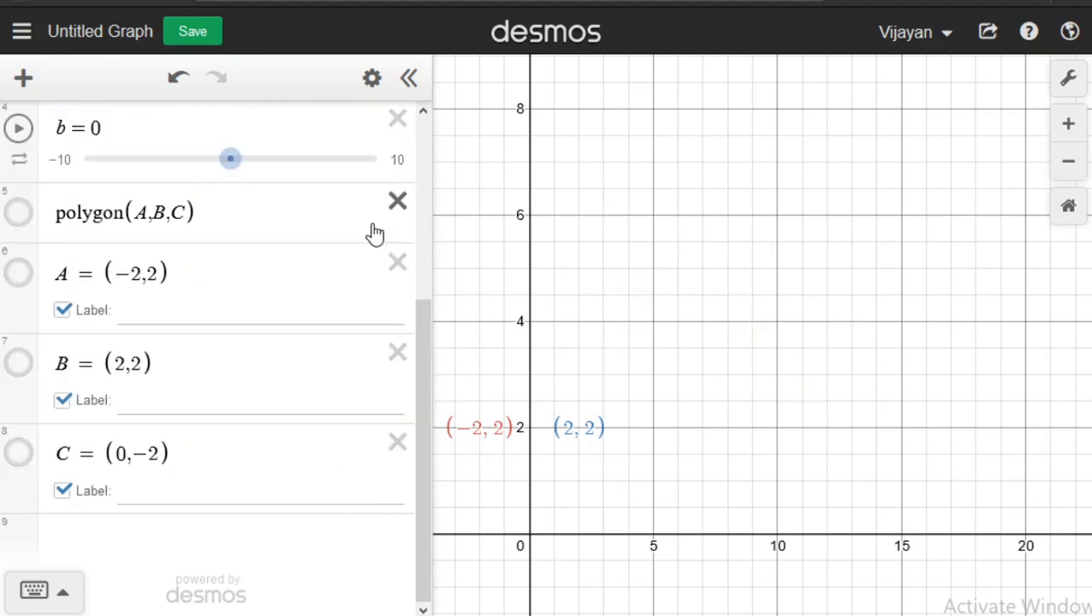
click(397, 120)
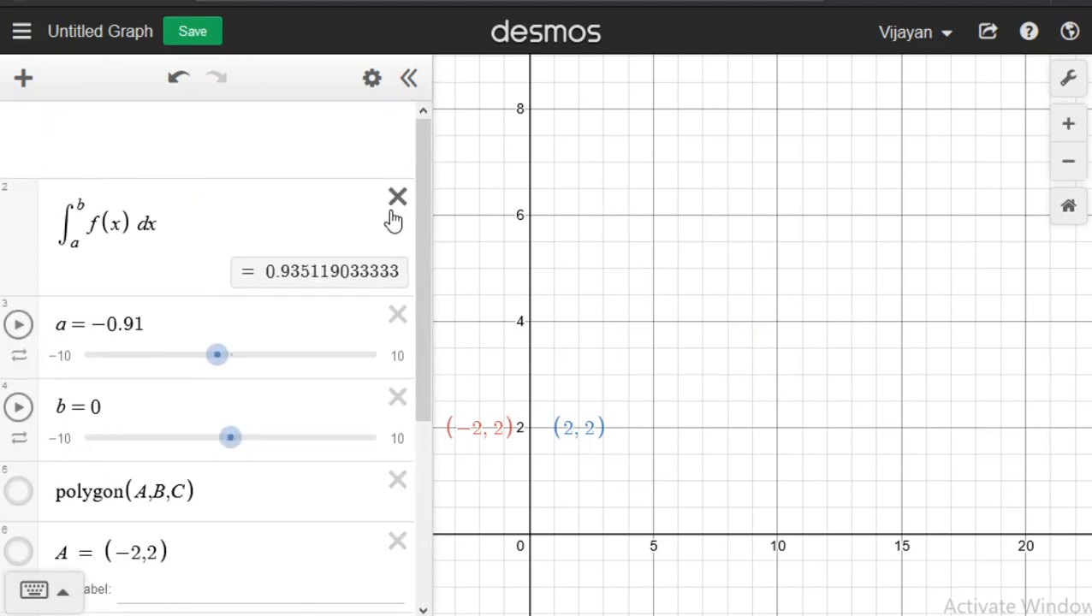
click(399, 120)
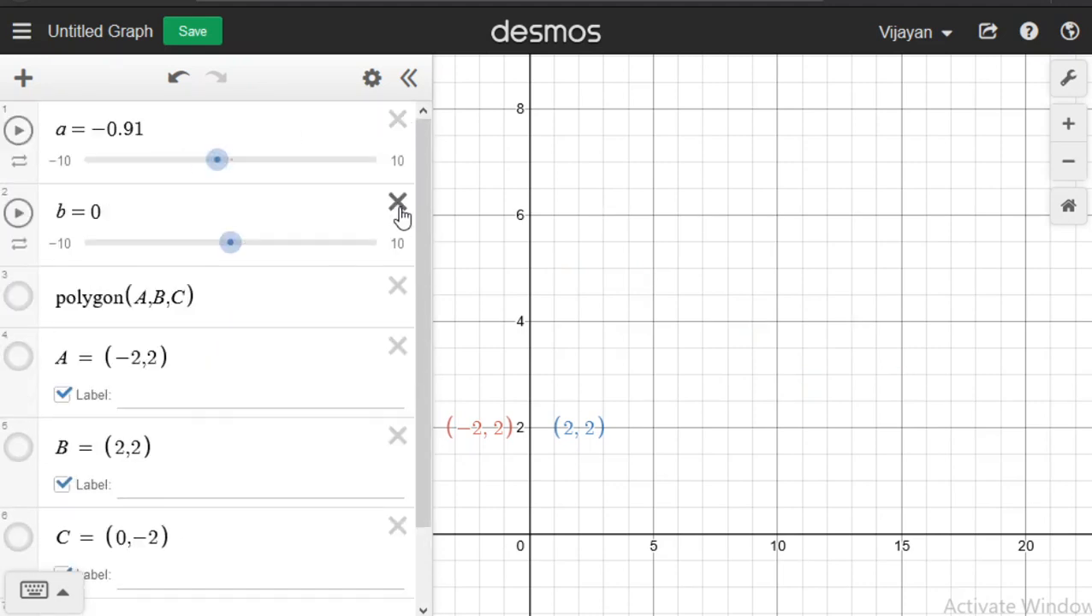
click(399, 120)
click(398, 195)
click(414, 120)
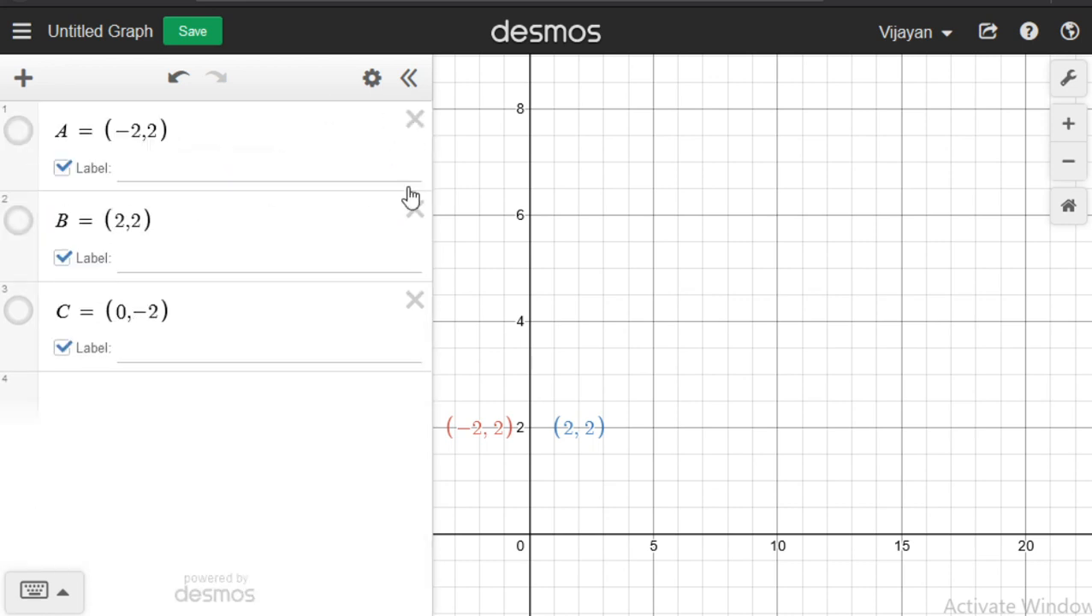
click(413, 210)
click(415, 308)
click(414, 209)
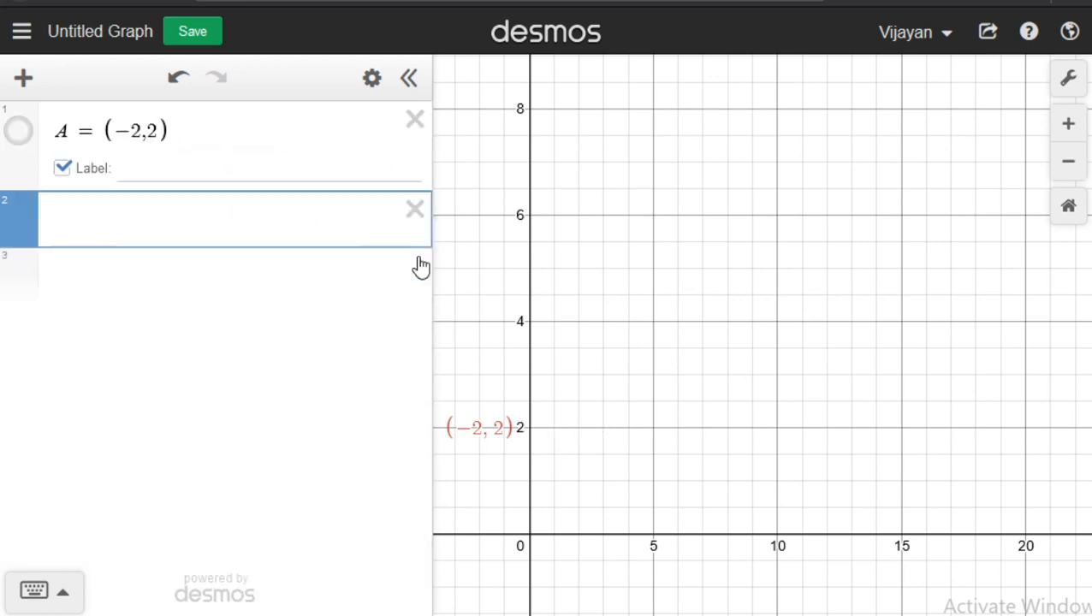
click(414, 120)
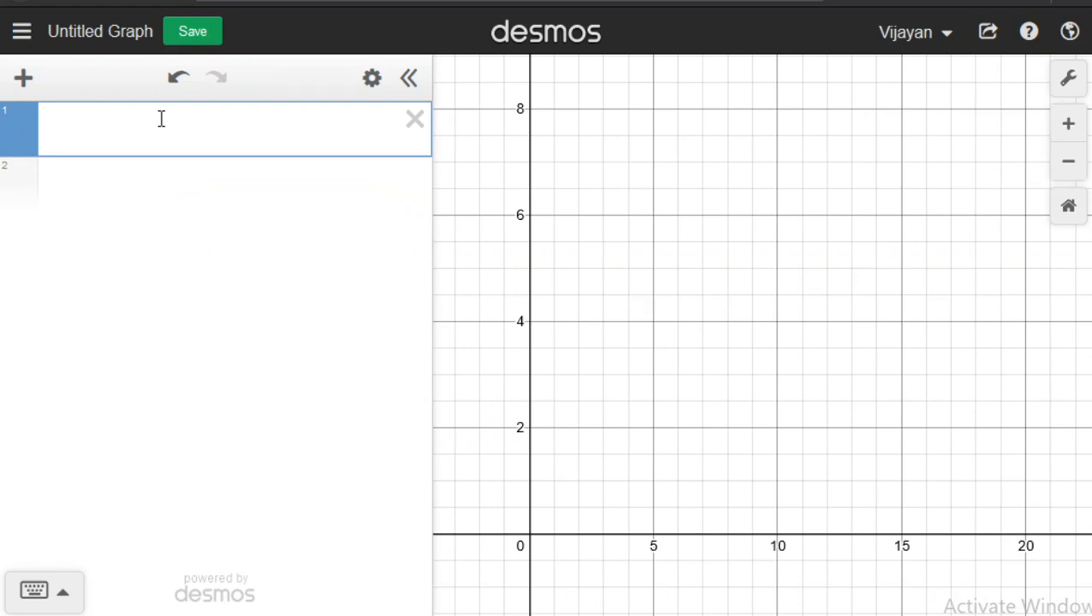
Plot the parametric curve (cos t, sin t) in the empty line with t ranging up to 2π.
text((d)
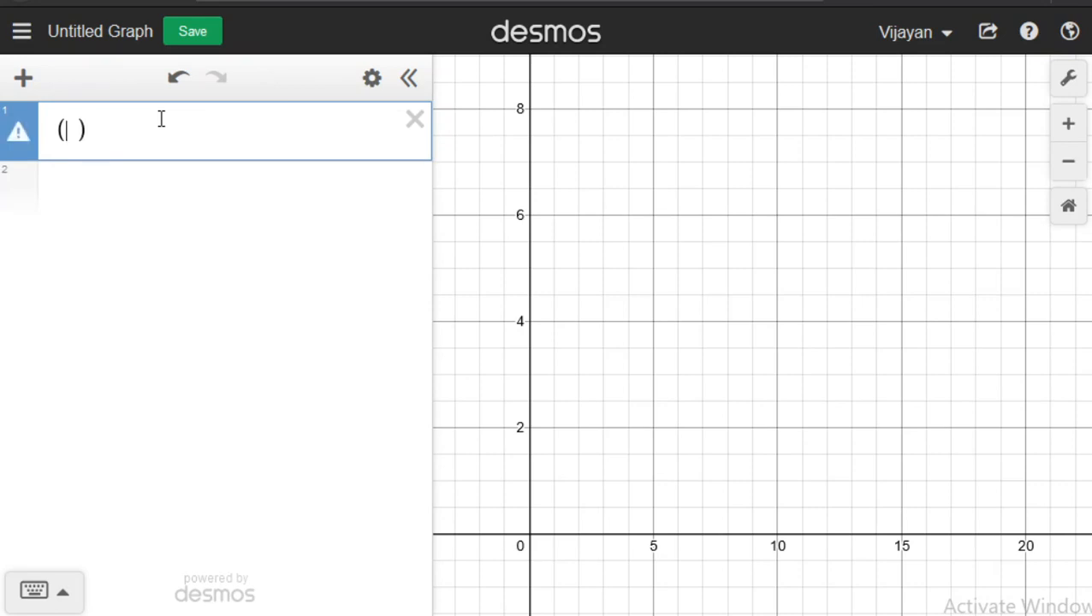
text(cost,)
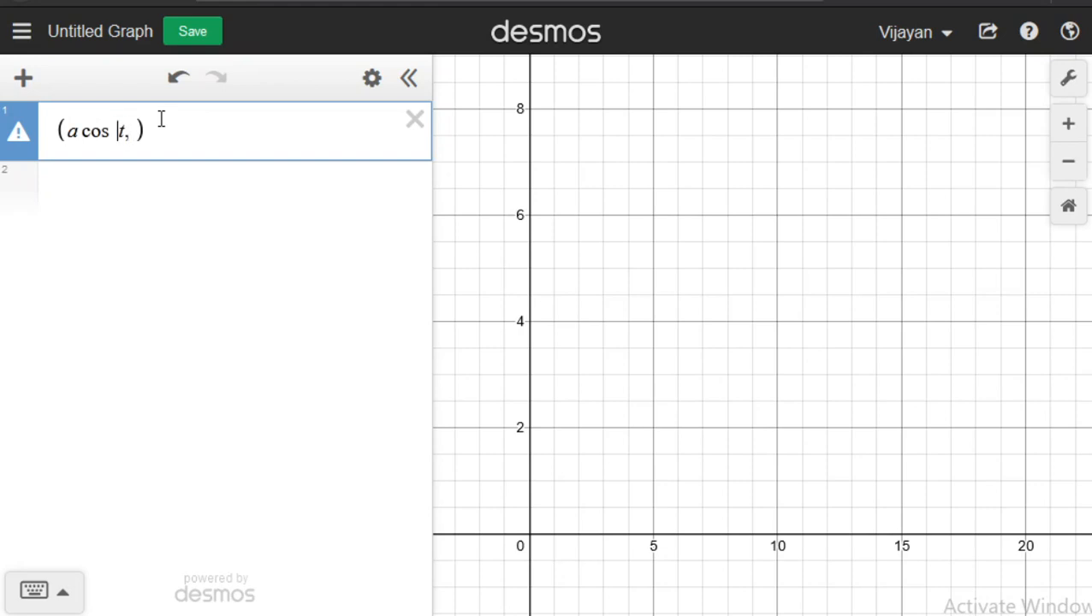
key(BackSpace)
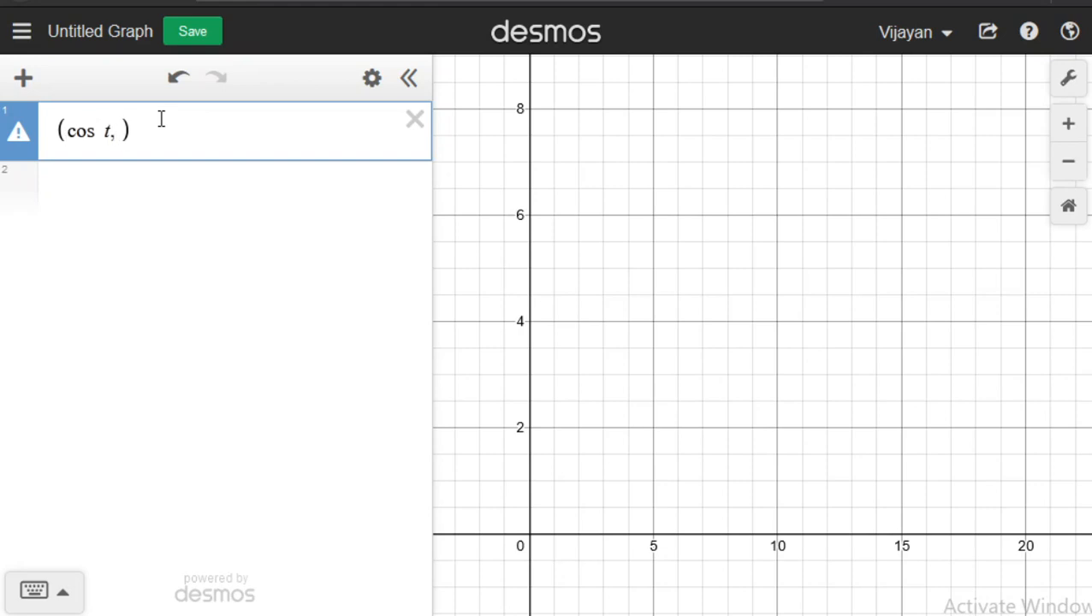
text(sint)
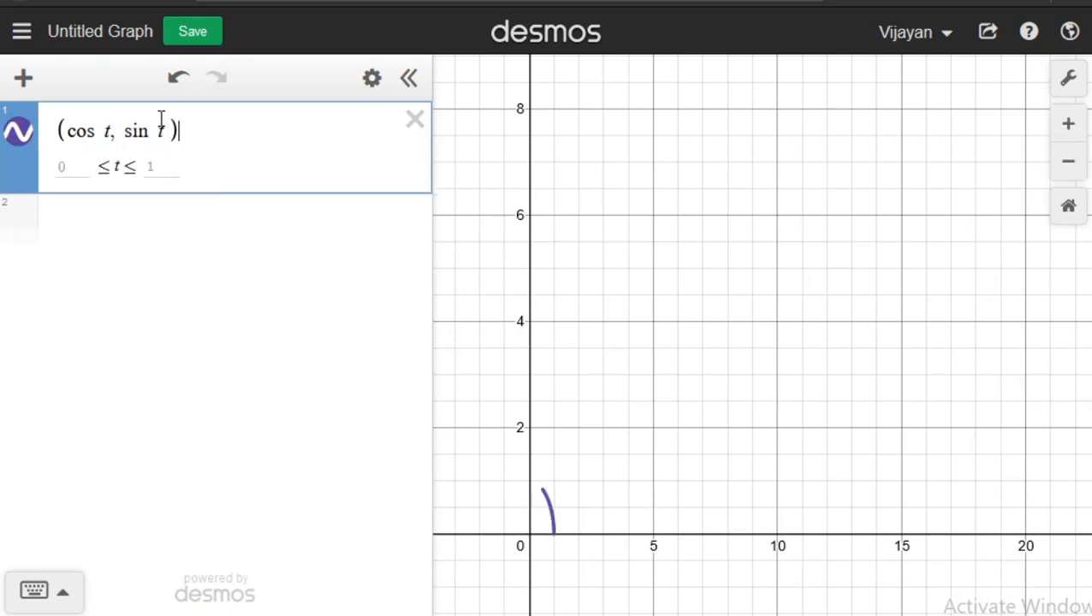
click(159, 173)
text(2)
text(pi)
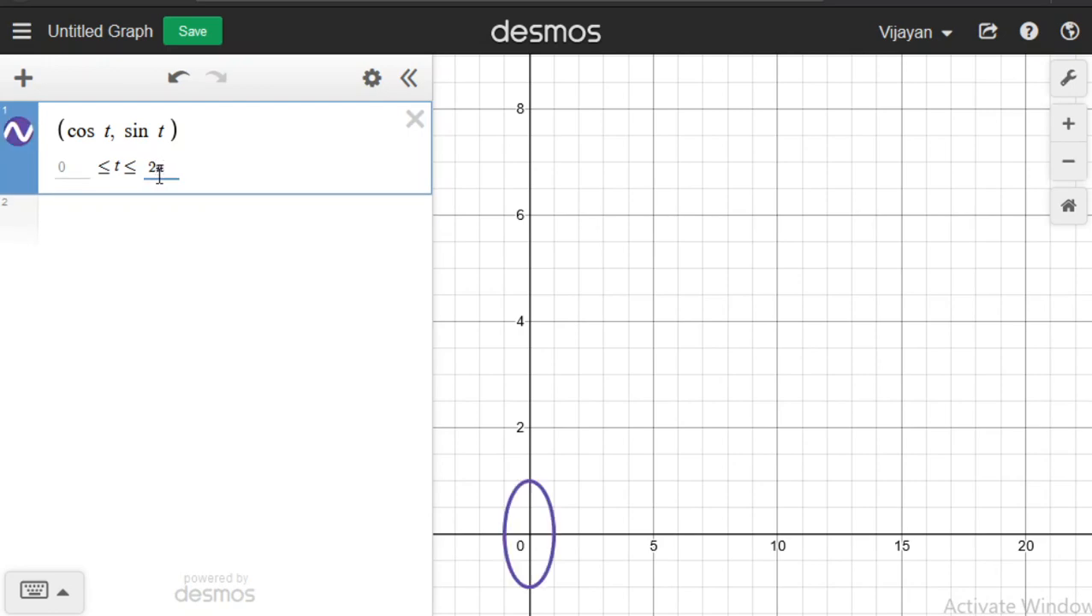
drag(507, 438, 699, 289)
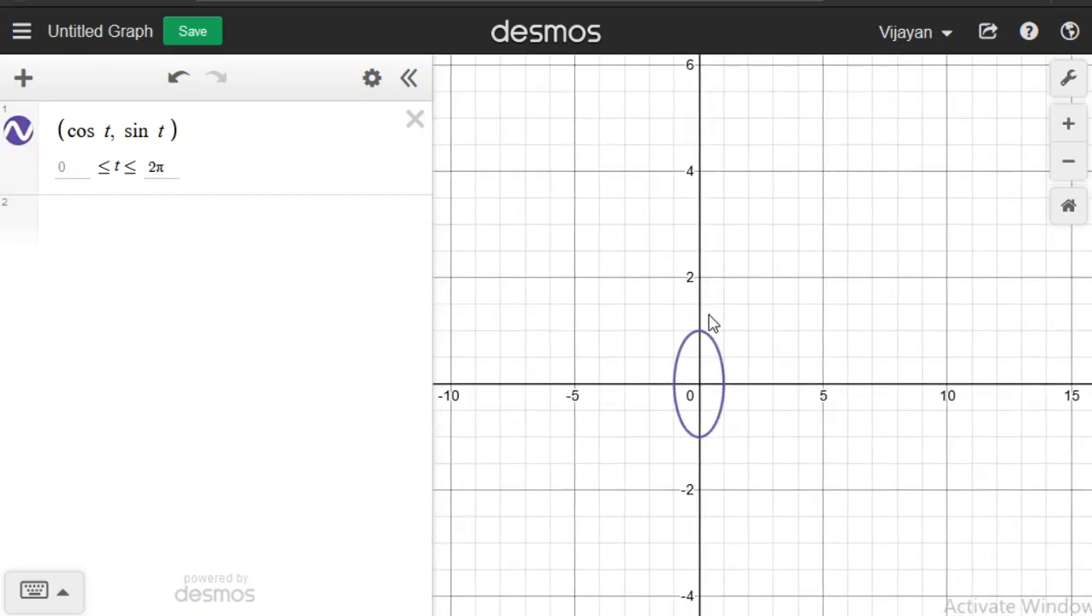
scroll(684, 381, up, 5)
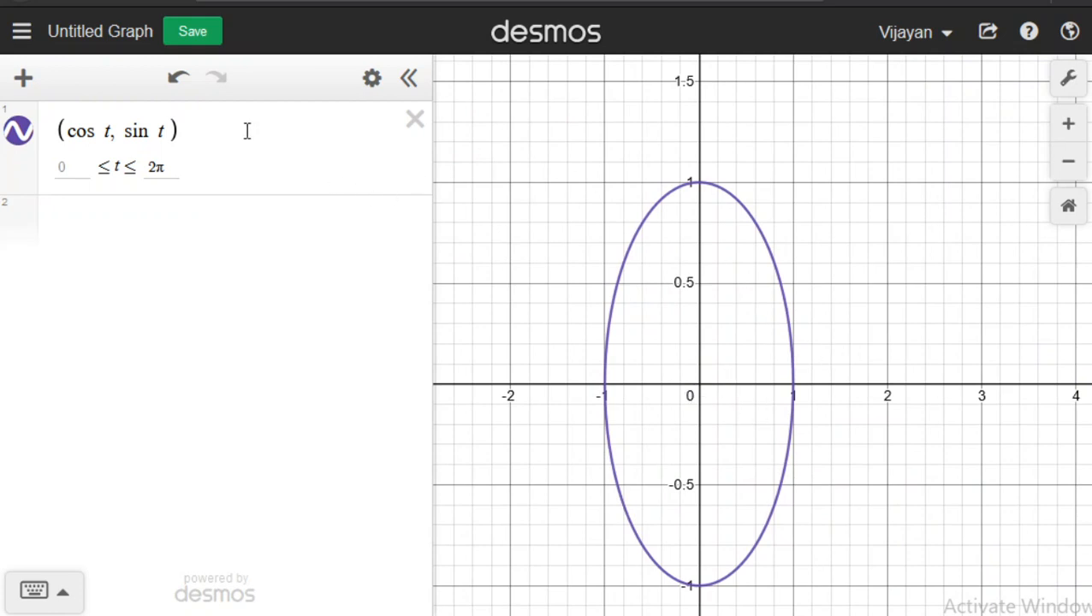
Start a new blank graph and plot the unit circle (cos t, sin t) with the upper limit of t set to 2π.
click(22, 31)
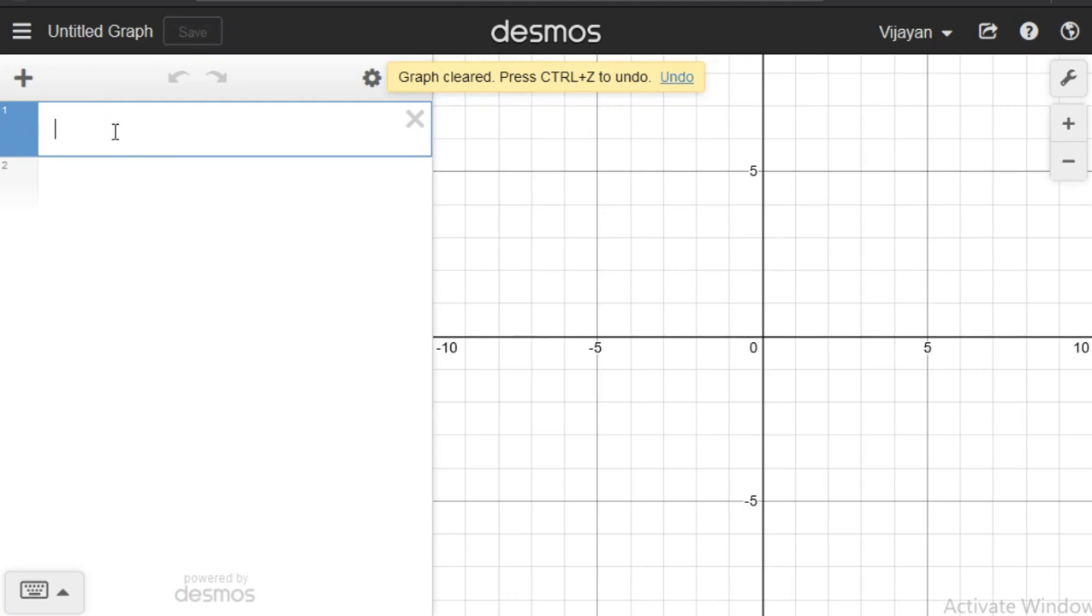
text((cos )
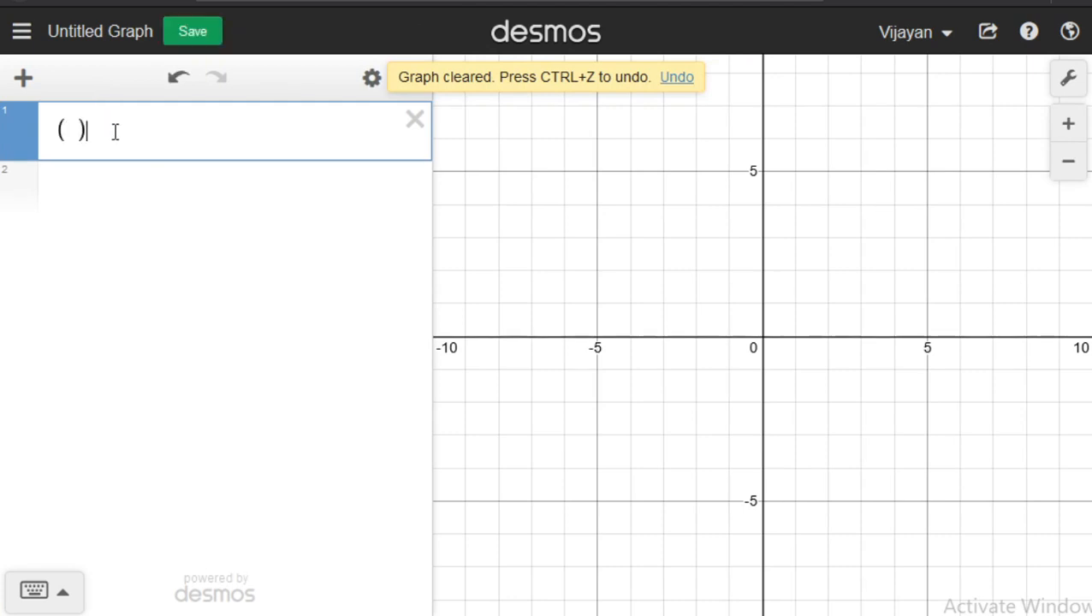
text(t, sin )
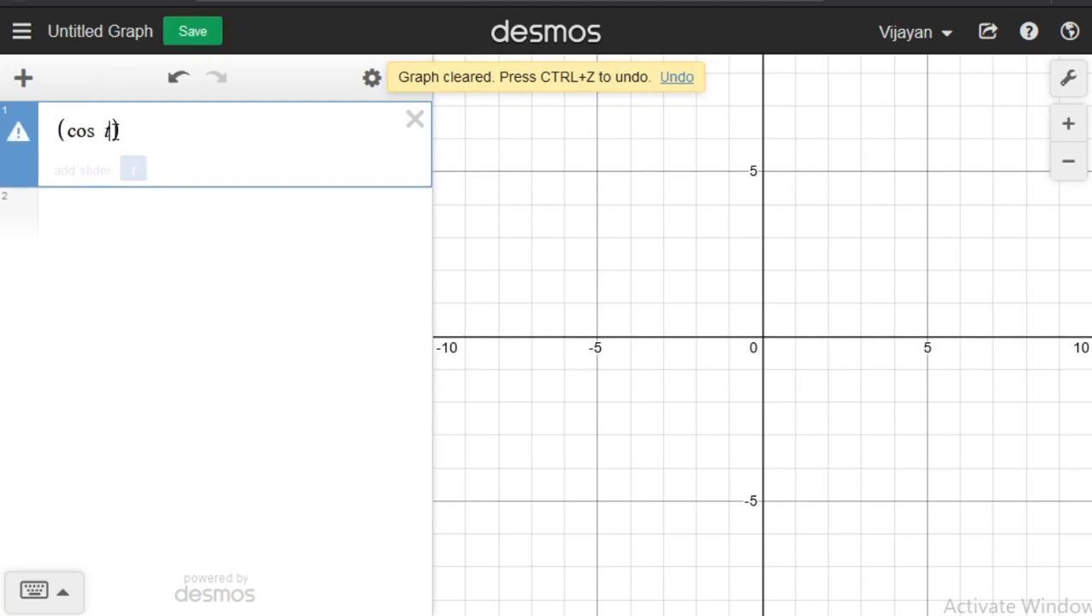
text(t)
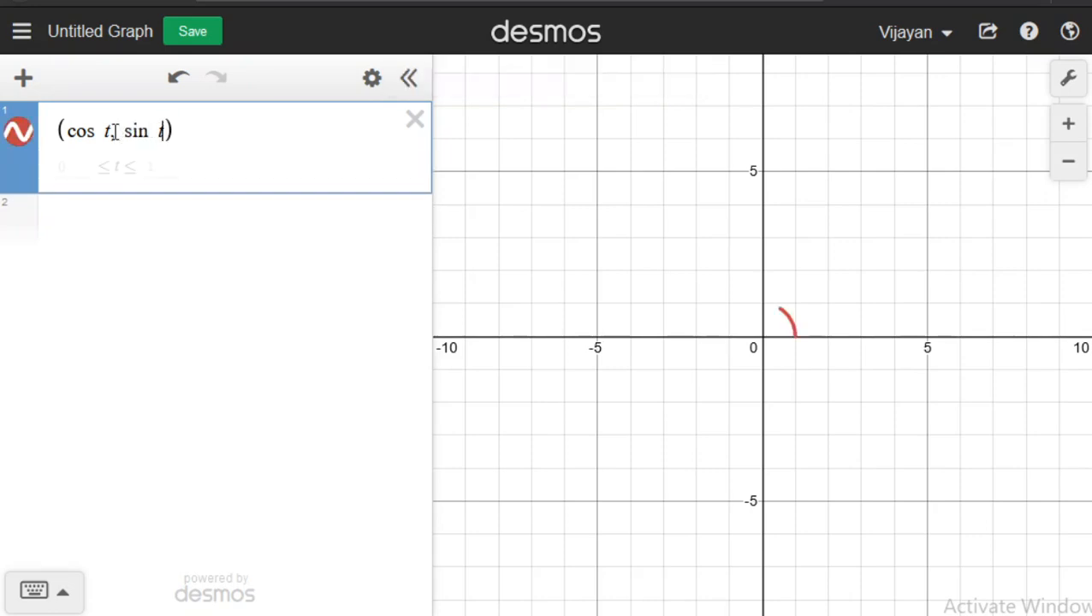
click(161, 166)
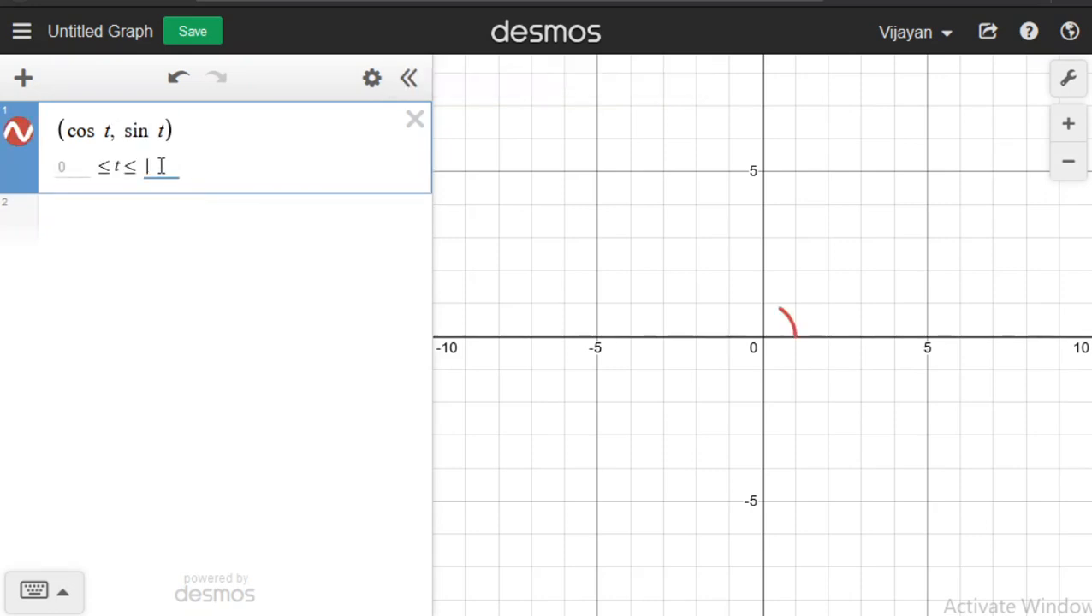
text(2pi)
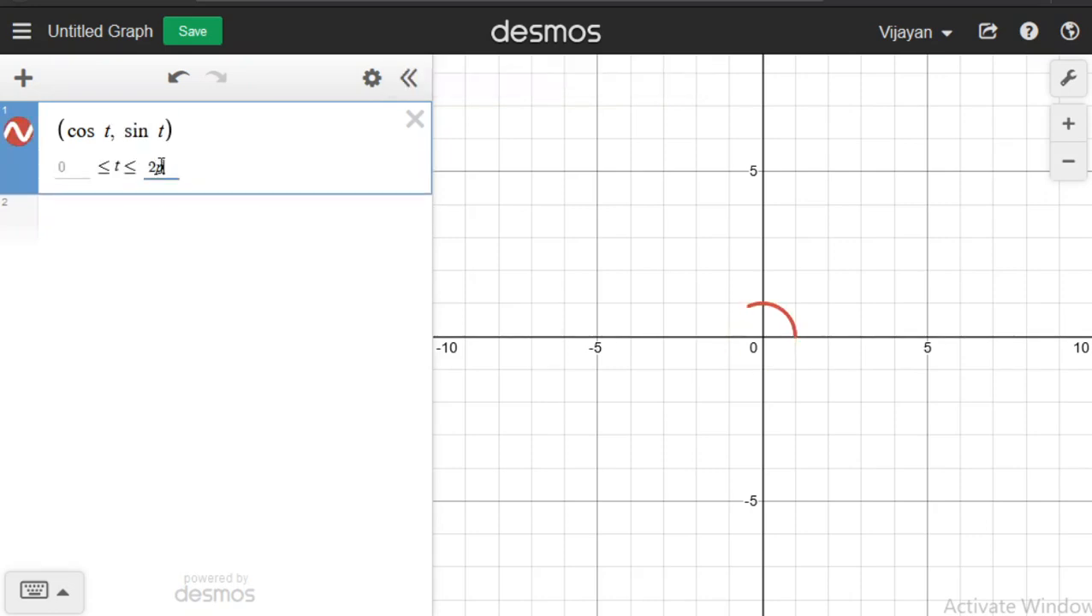
scroll(757, 341, up, 4)
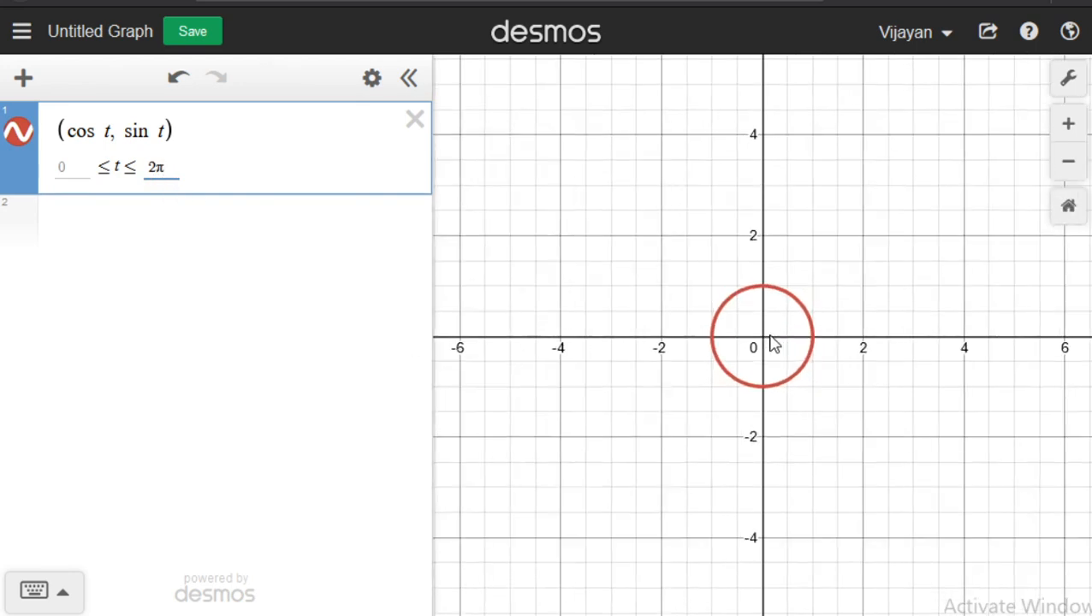
scroll(770, 342, up, 1)
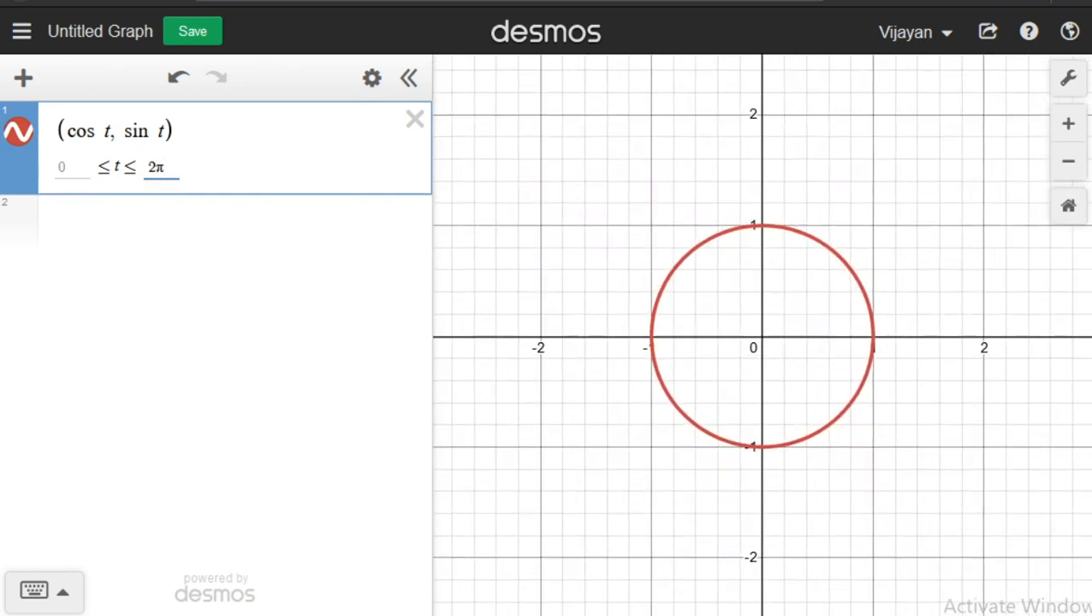
Start a square-bracket list on the second line containing cos(2π).
click(107, 224)
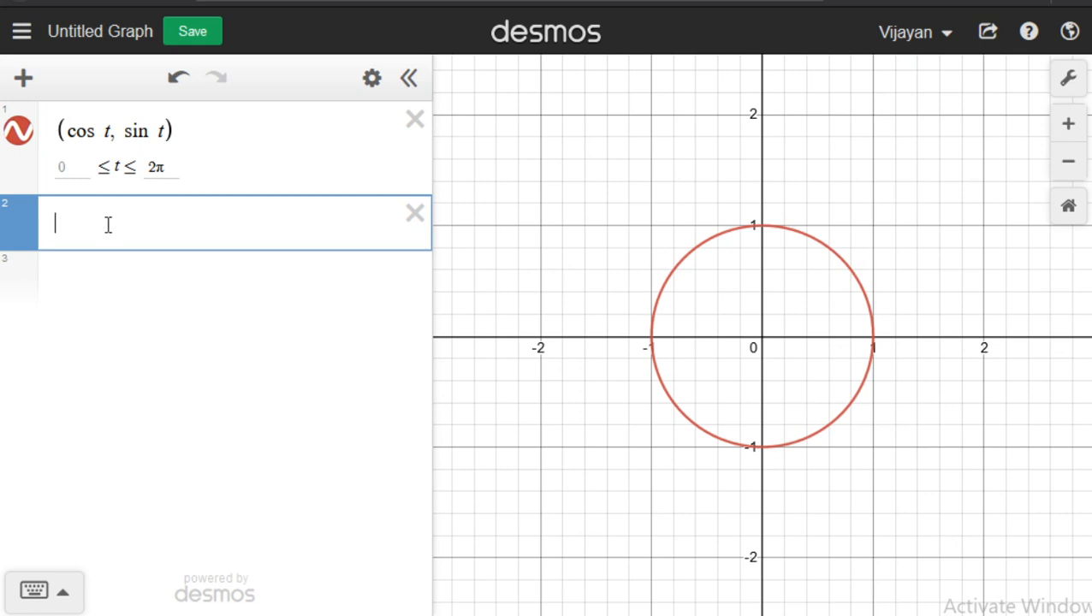
text([)
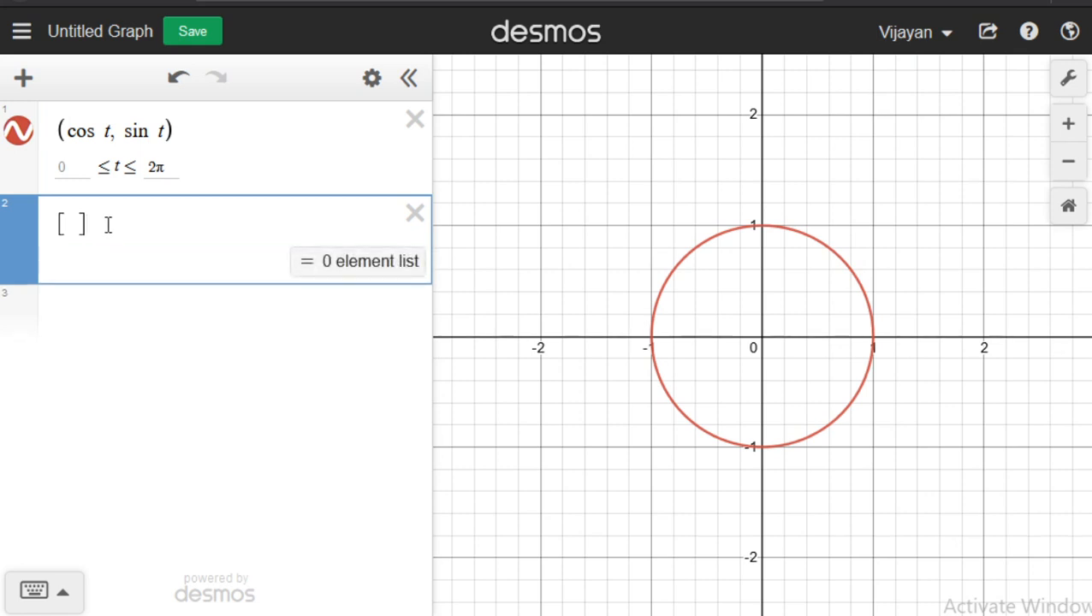
text(d)
key(BackSpace)
text(cos)
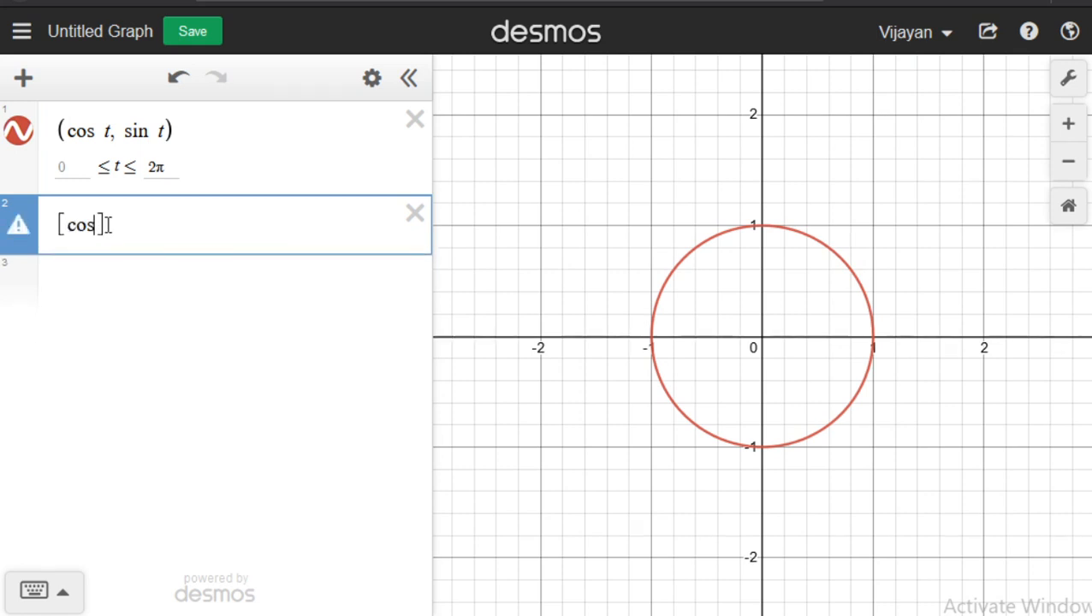
text(()2pi)
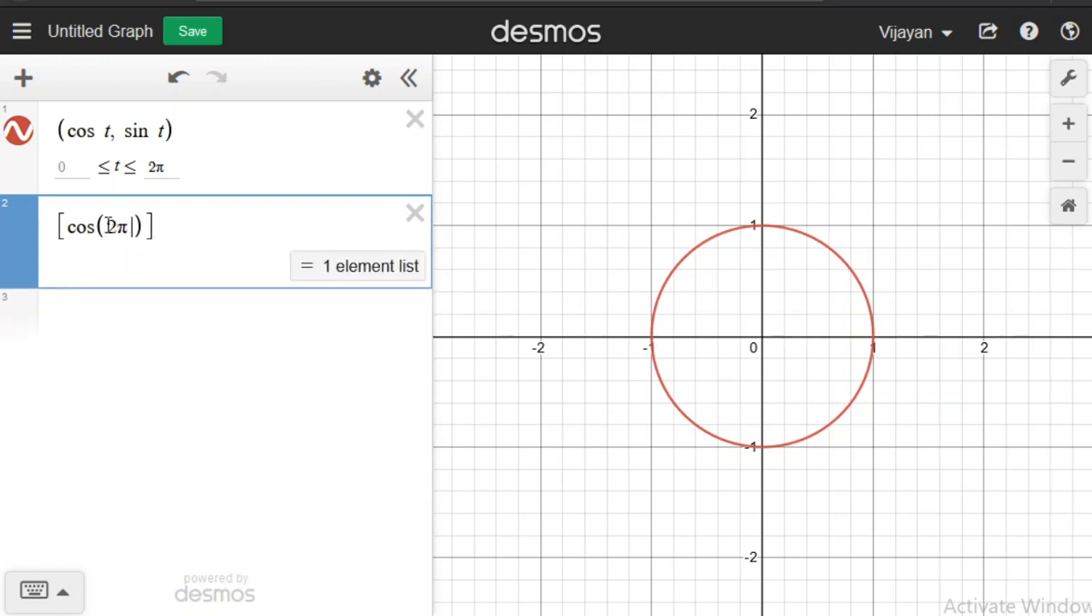
Multiply 2π inside the cosine by the range list [1...n] divided by n.
text([)
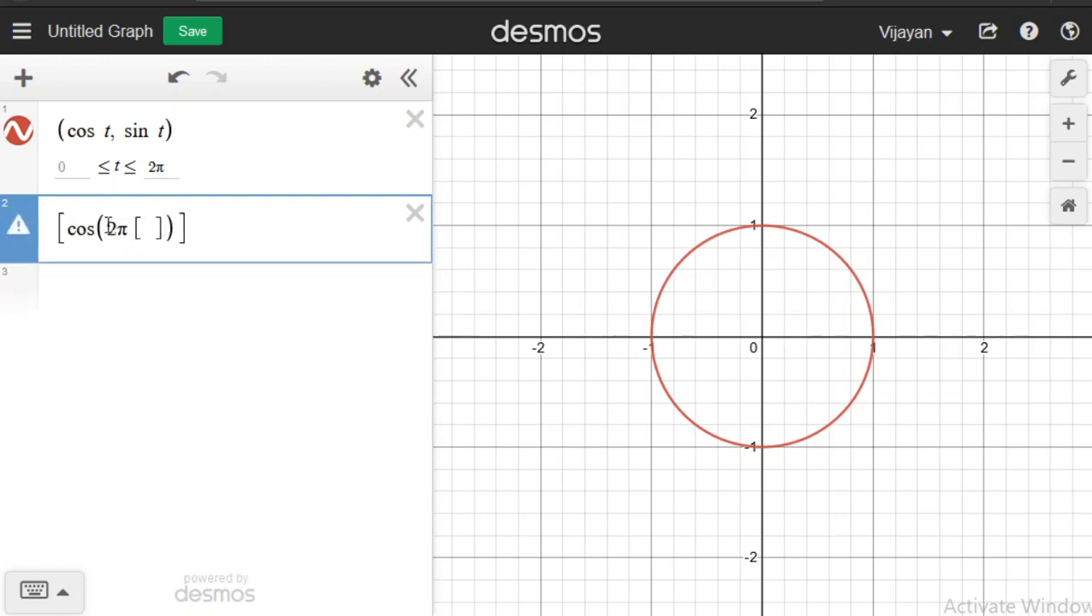
text(1)
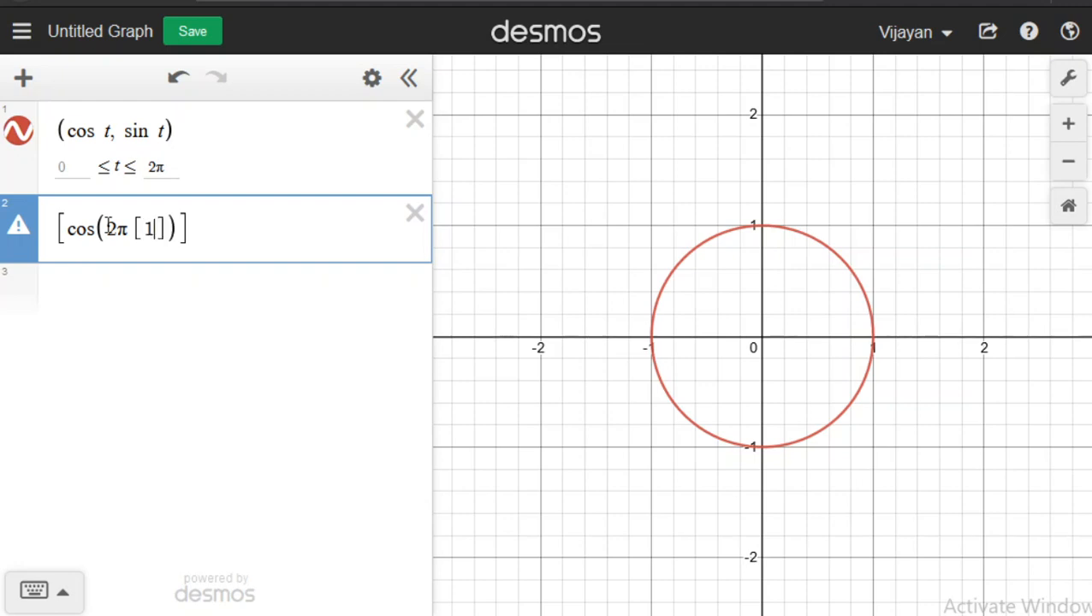
text(,)
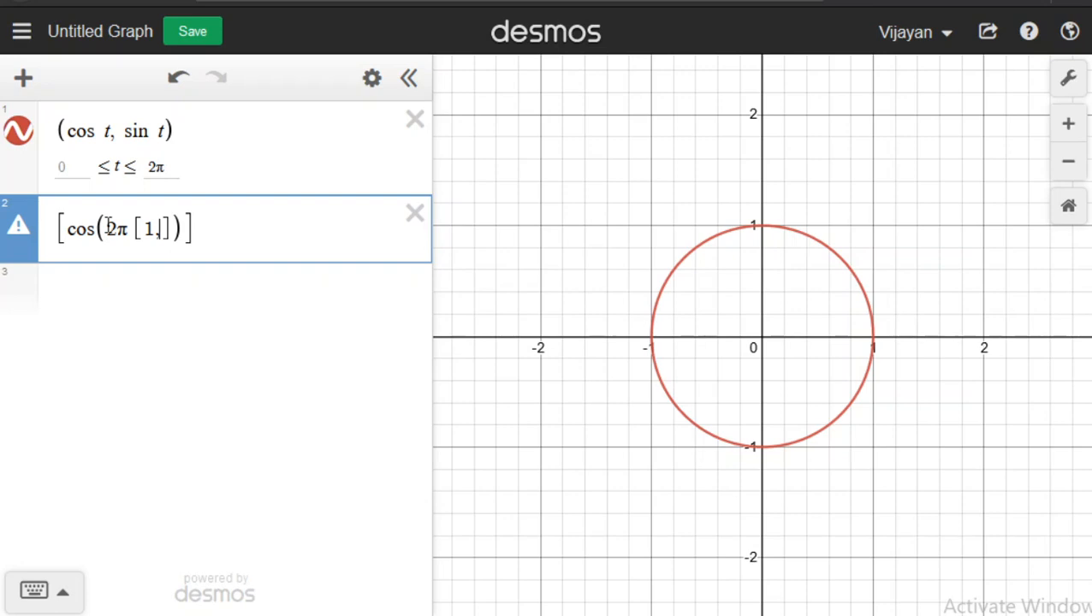
key(BackSpace)
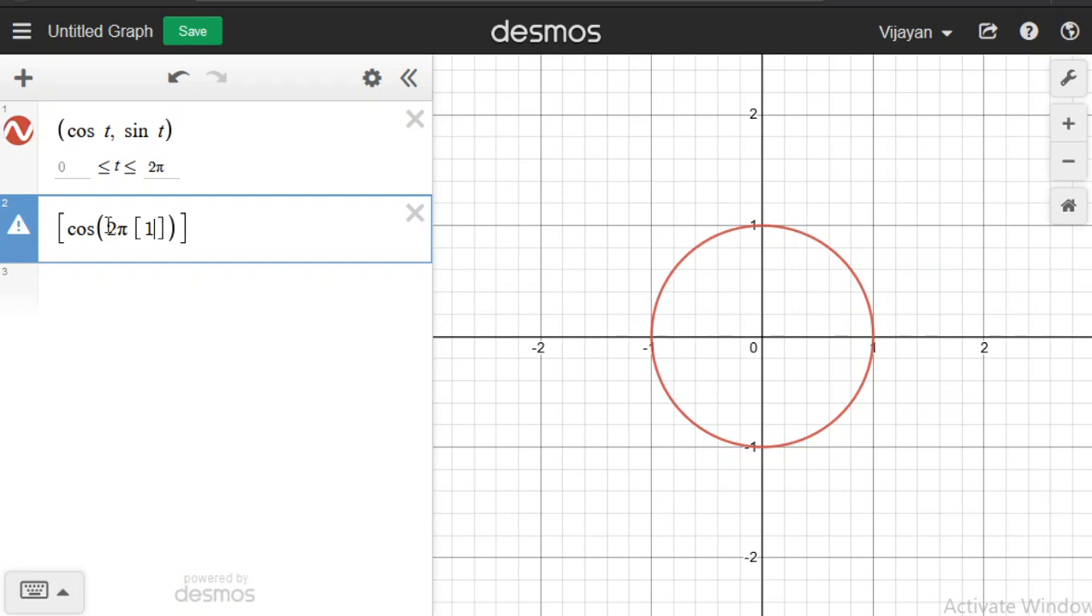
text(...n)
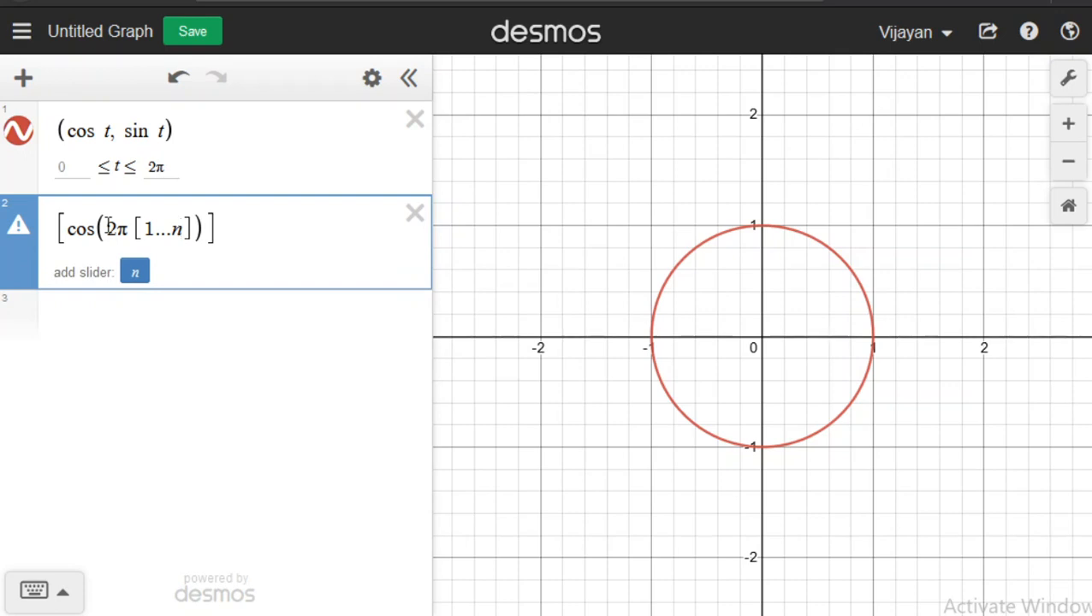
key(Right)
key(Left)
text(/n)
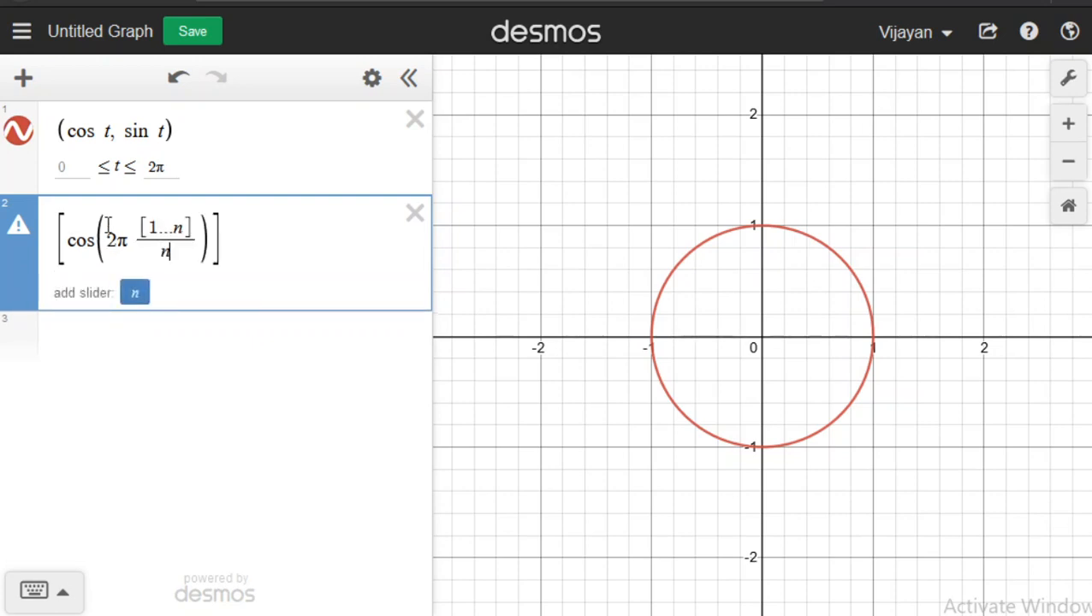
Add a sine term after the cosine with the same argument, 2π[1...n]/n.
key(Right)
key(Right)
text(sin)
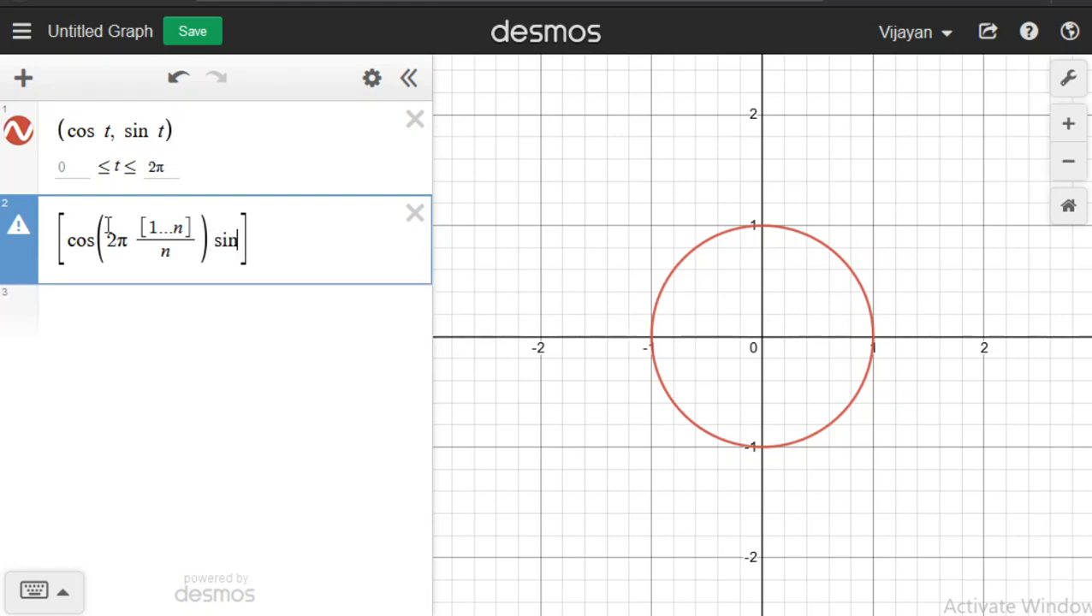
text(()
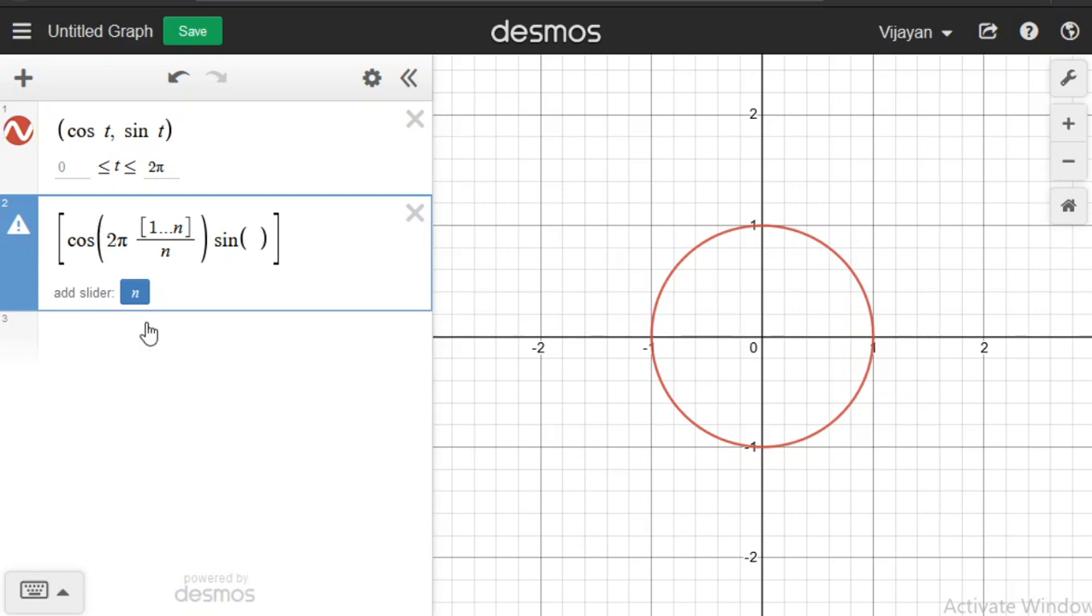
drag(107, 240, 183, 243)
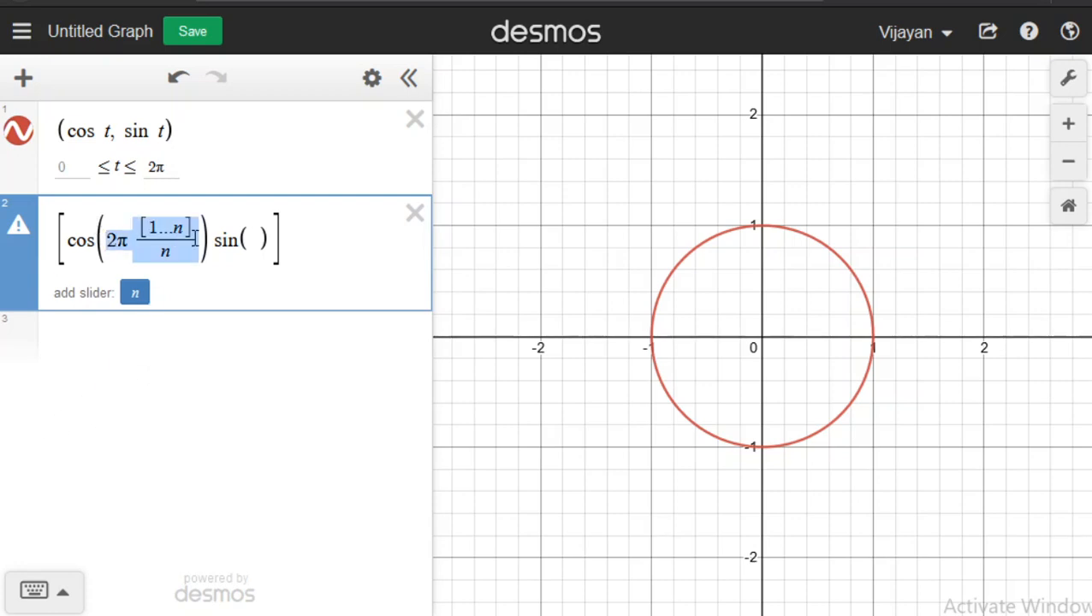
click(249, 240)
text(2π [1...n]/n)
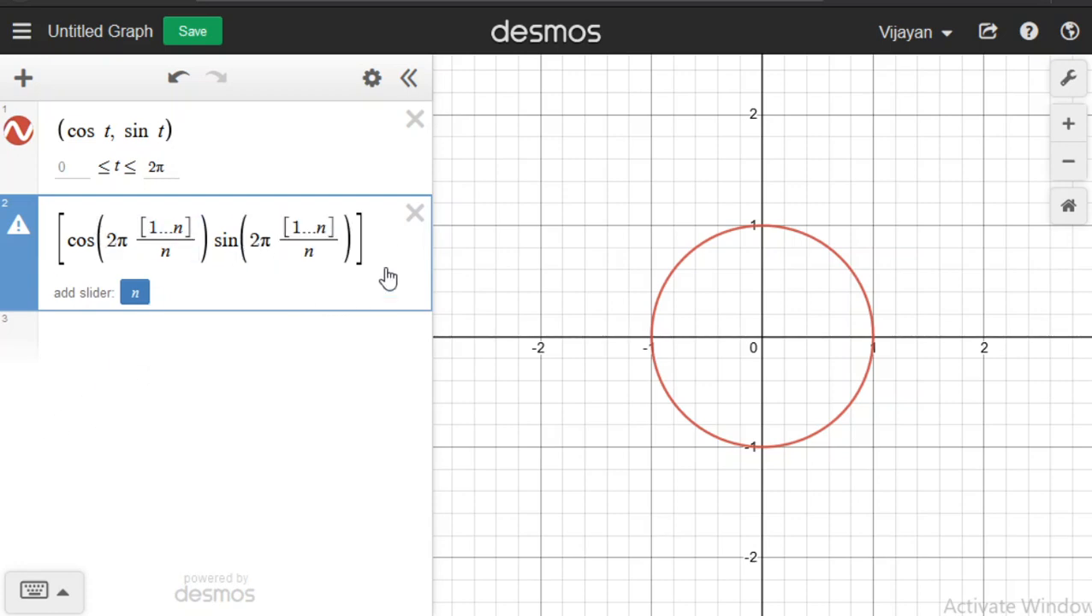
Create a slider for n and start its animation.
click(135, 293)
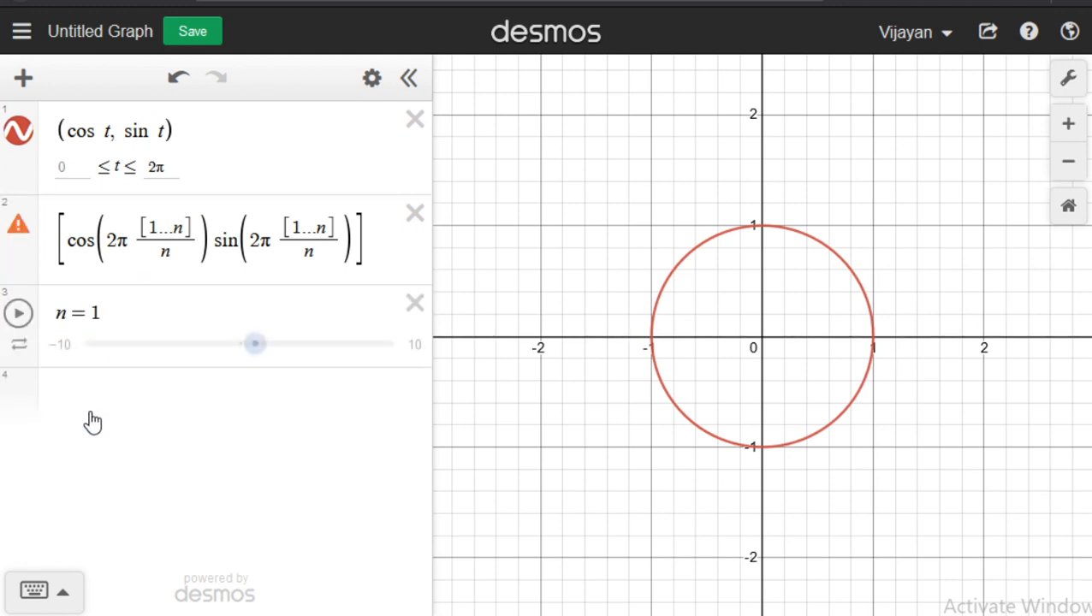
click(18, 314)
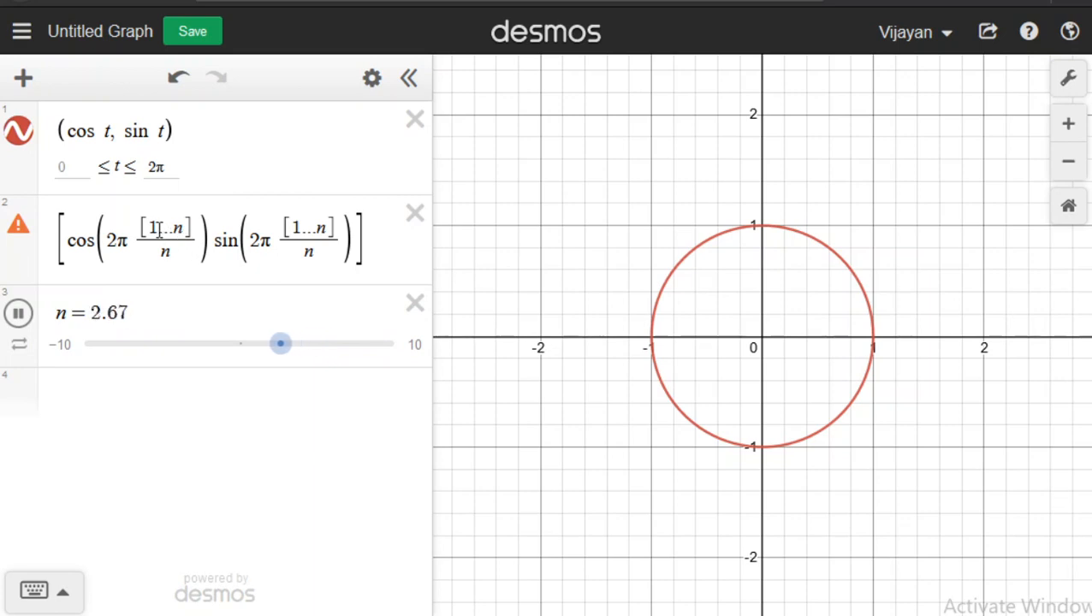
Rewrite the range lists in both the cosine and sine terms as [1,...,n] by inserting commas around the ellipses.
click(164, 248)
text(,)
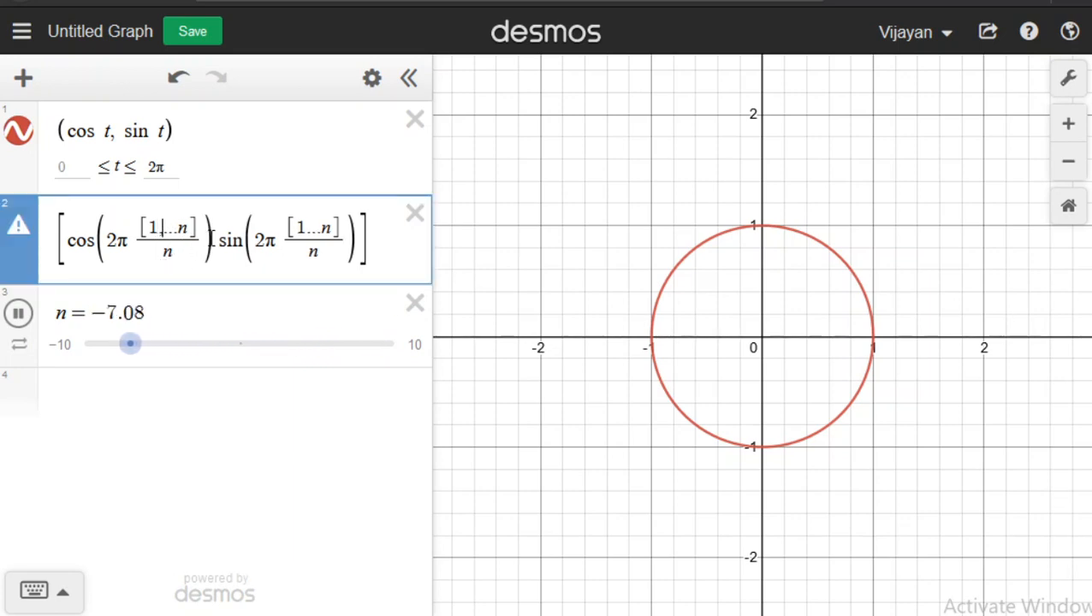
click(178, 229)
text(,)
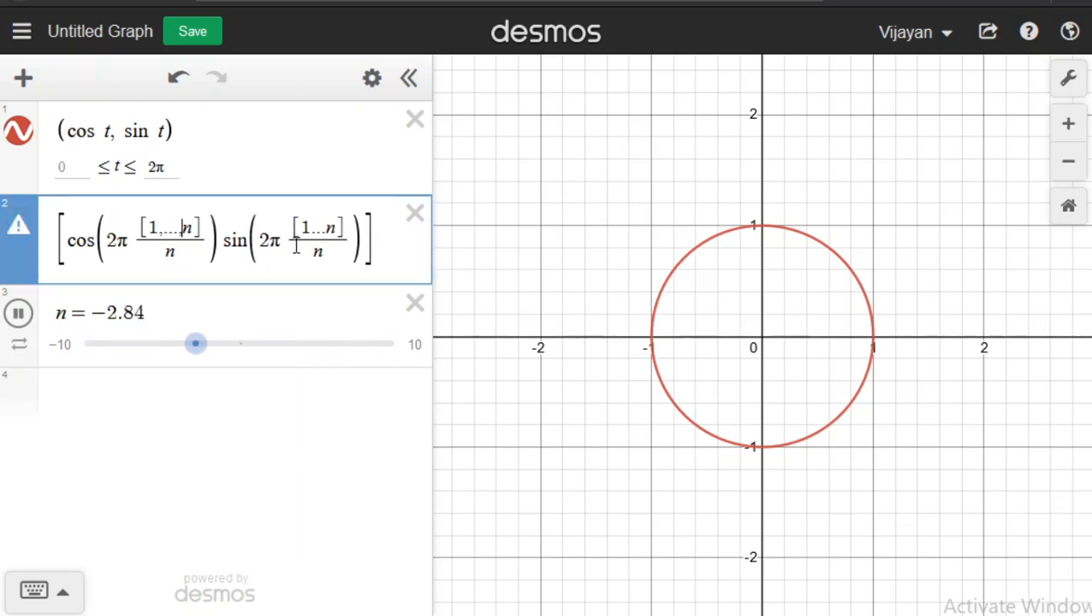
click(310, 227)
text(,)
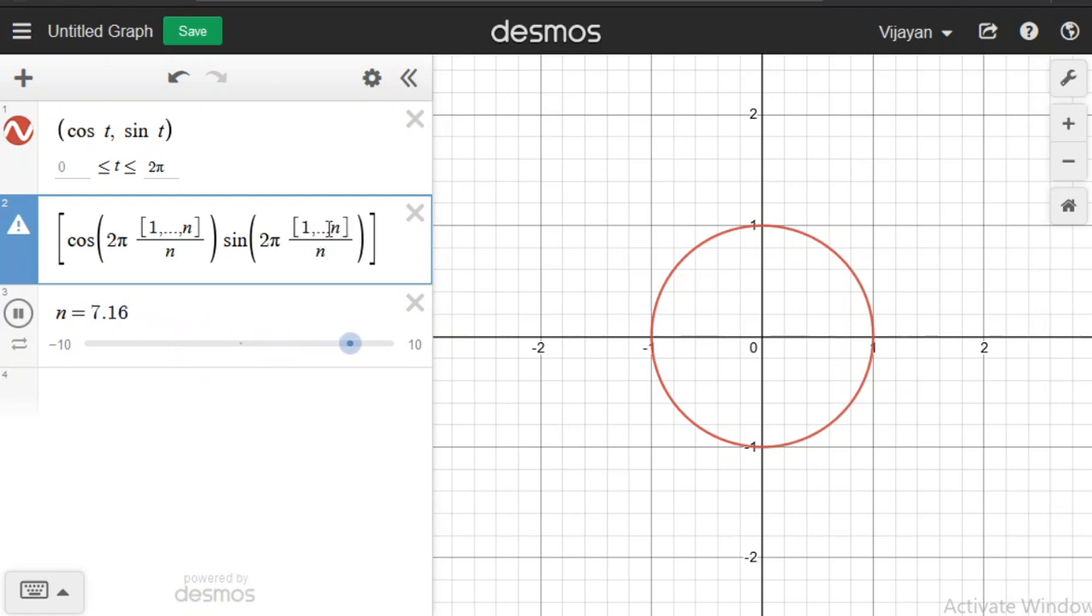
click(333, 228)
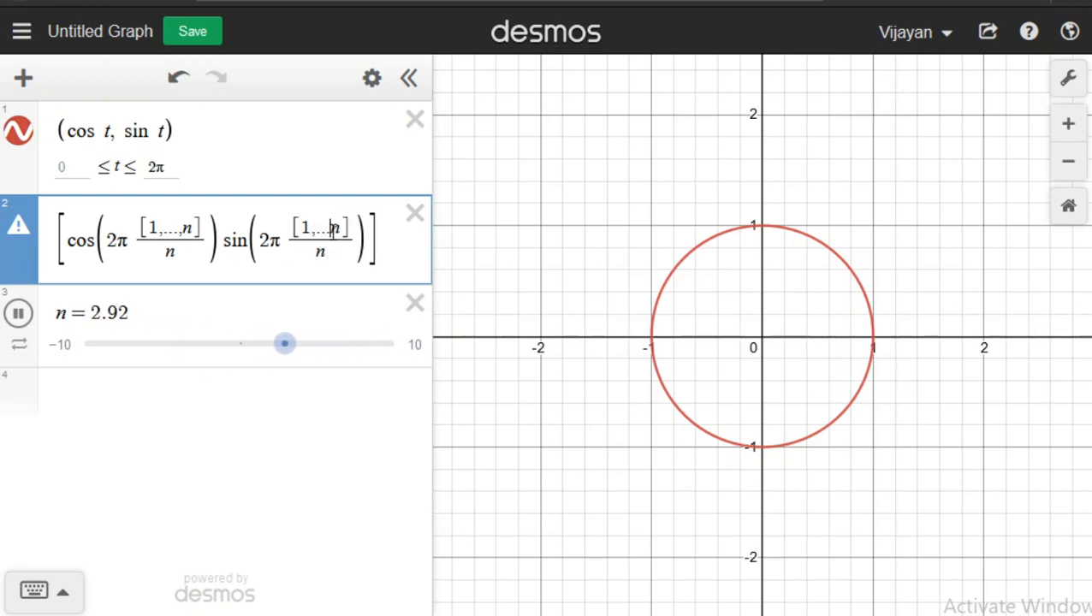
text(,)
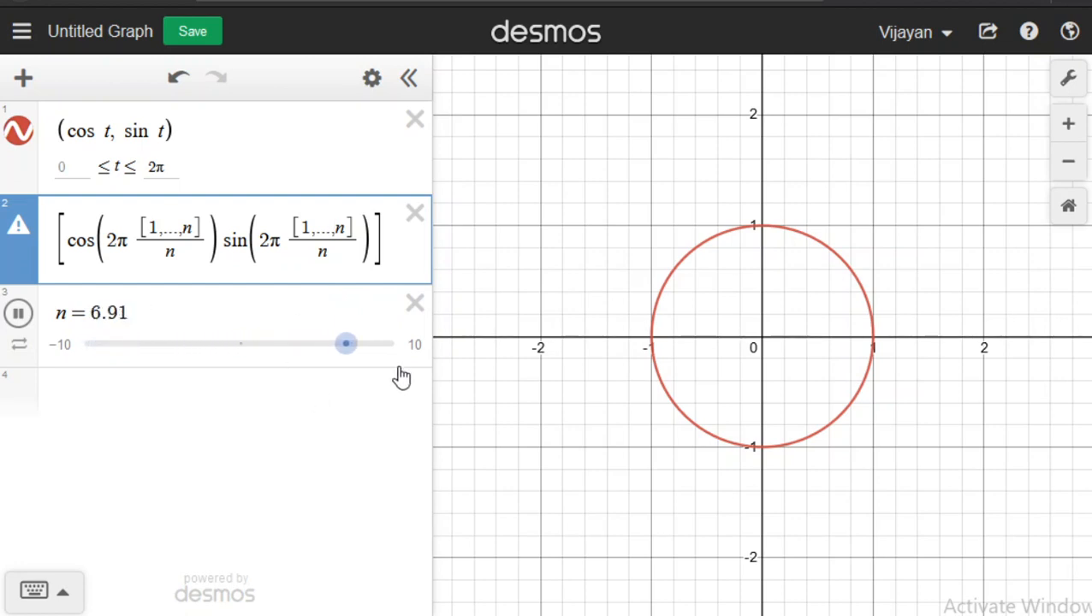
Set n to 8 and lower its slider to 5.2.
scroll(738, 323, down, 3)
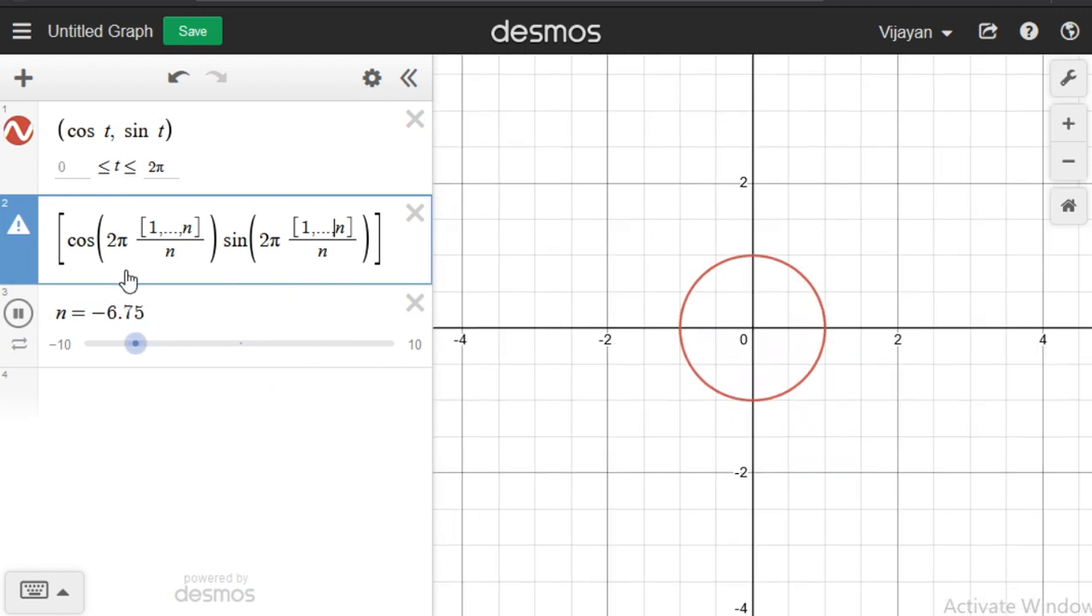
click(165, 311)
drag(165, 311, 88, 314)
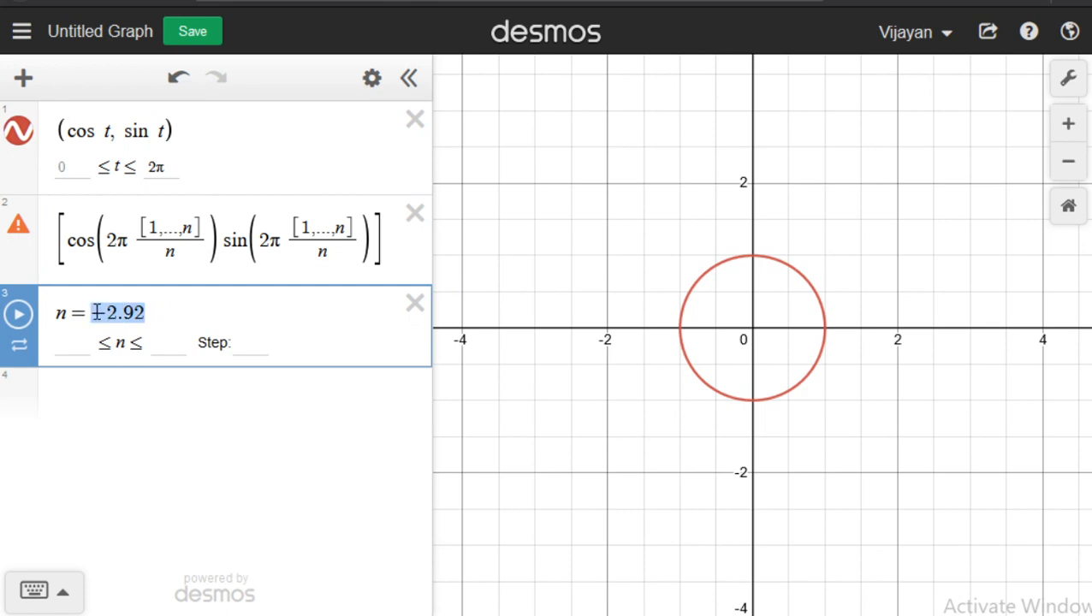
text(8)
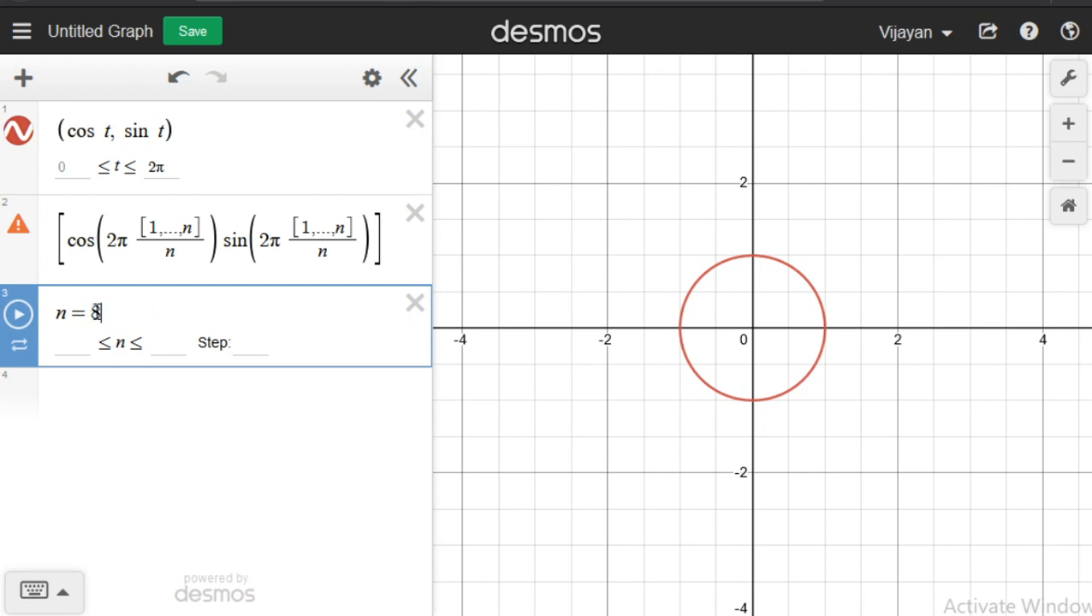
key(Return)
drag(348, 346, 306, 344)
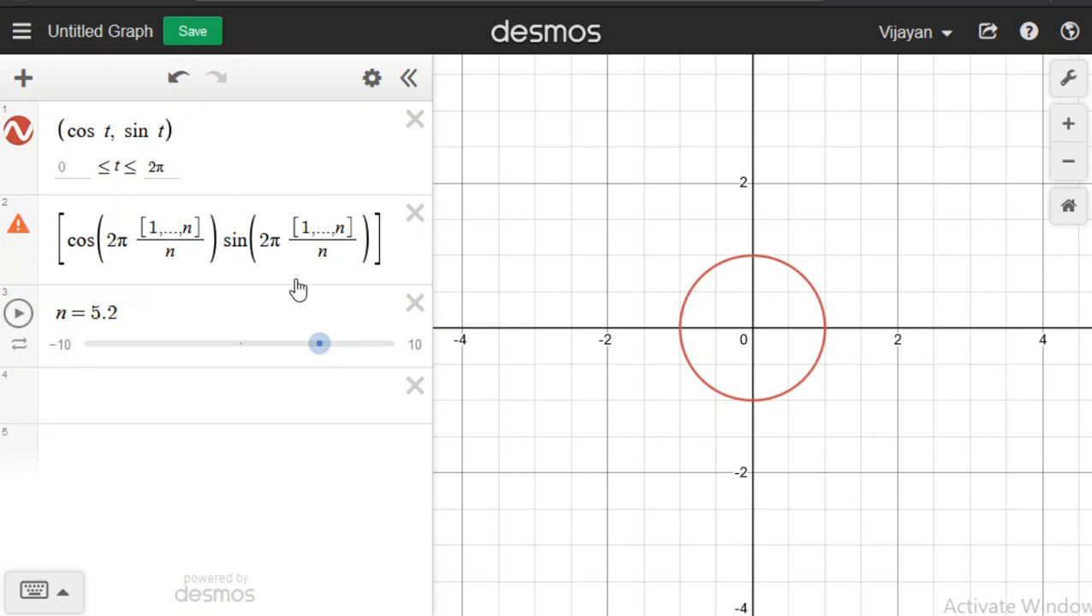
Check the list expression's error and reduce the range lists in the sine and cosine terms to [1].
mouse_move(19, 233)
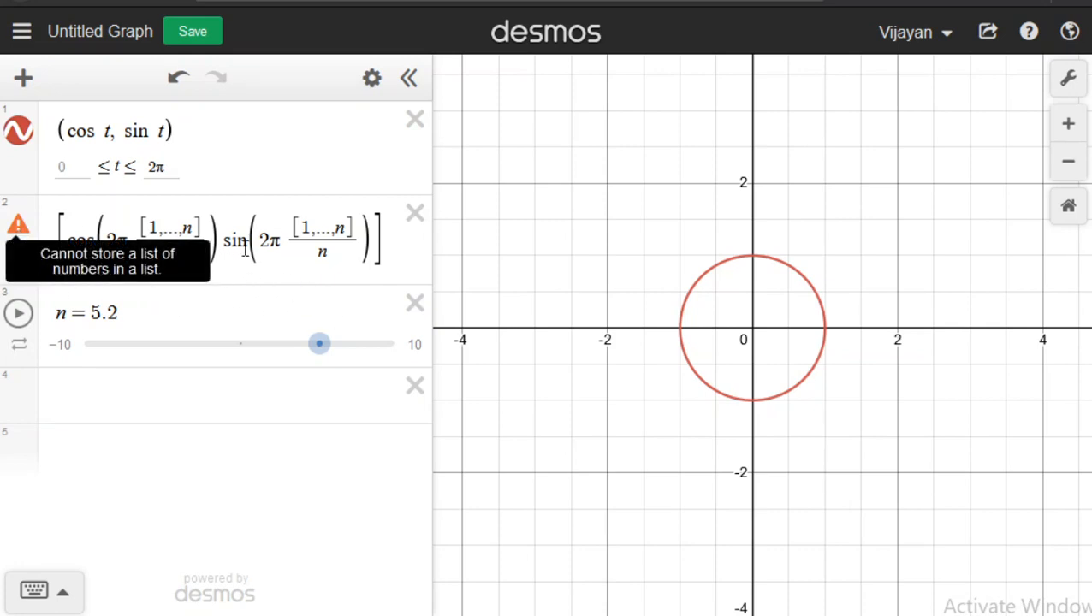
click(335, 228)
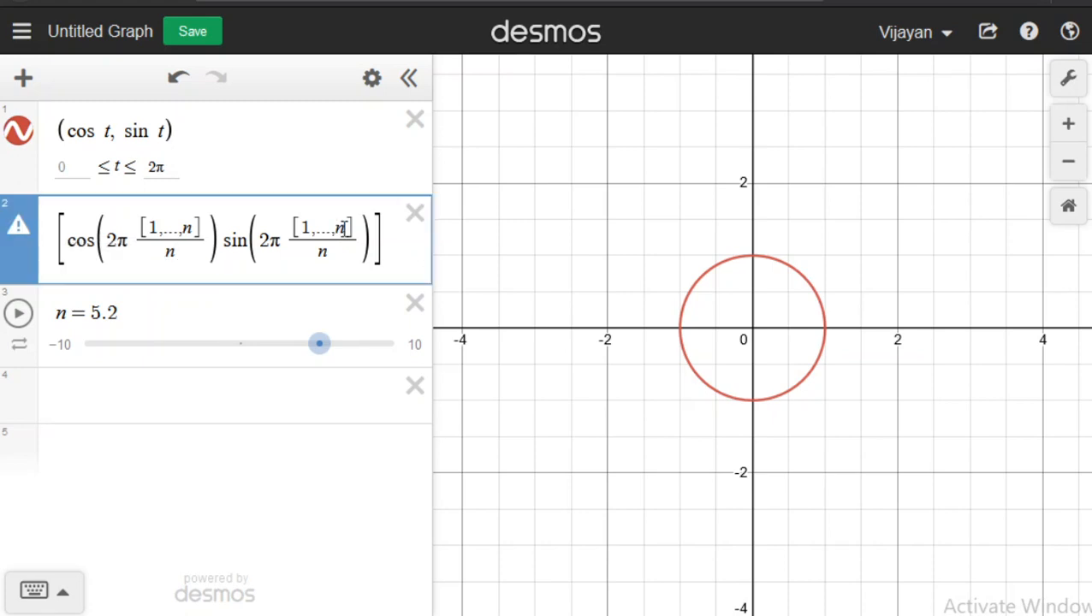
key(BackSpace)
key(BackSpace)
key(BackSpace)
key(BackSpace)
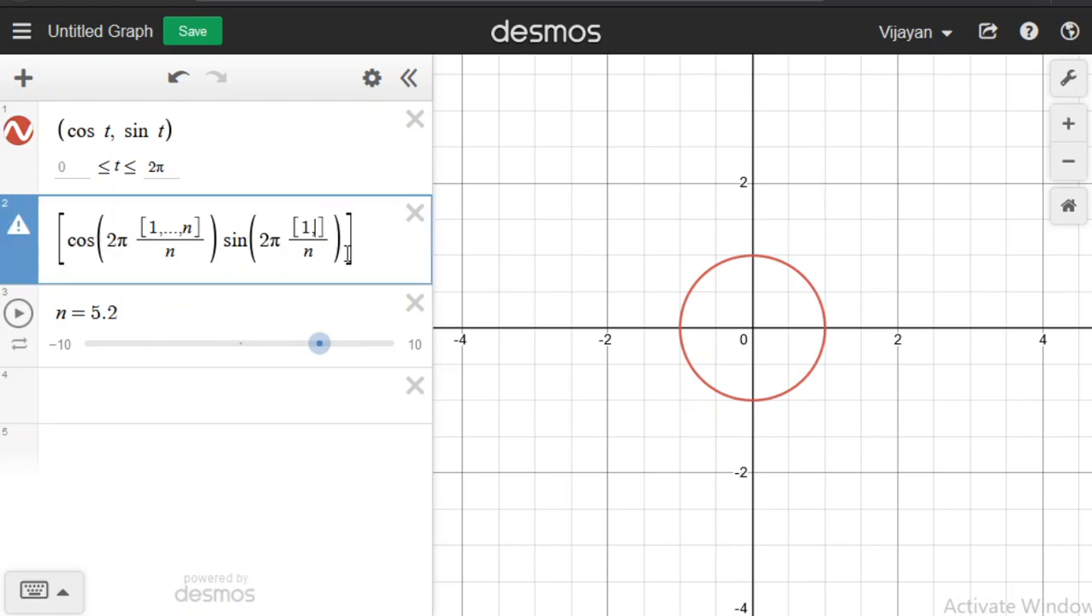
click(183, 228)
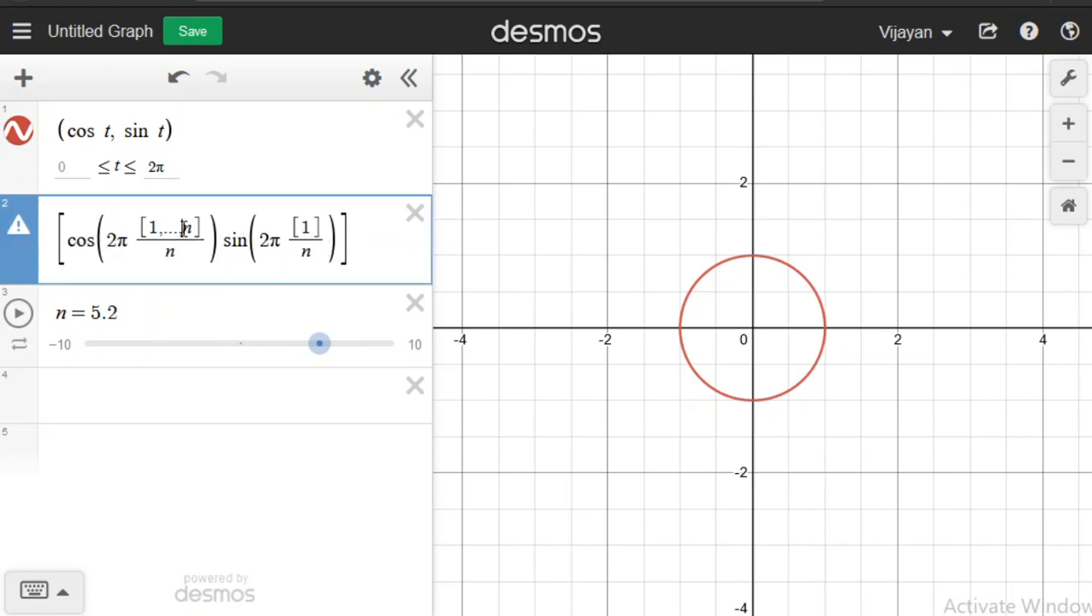
key(BackSpace)
key(BackSpace)
key(BackSpace)
key(BackSpace)
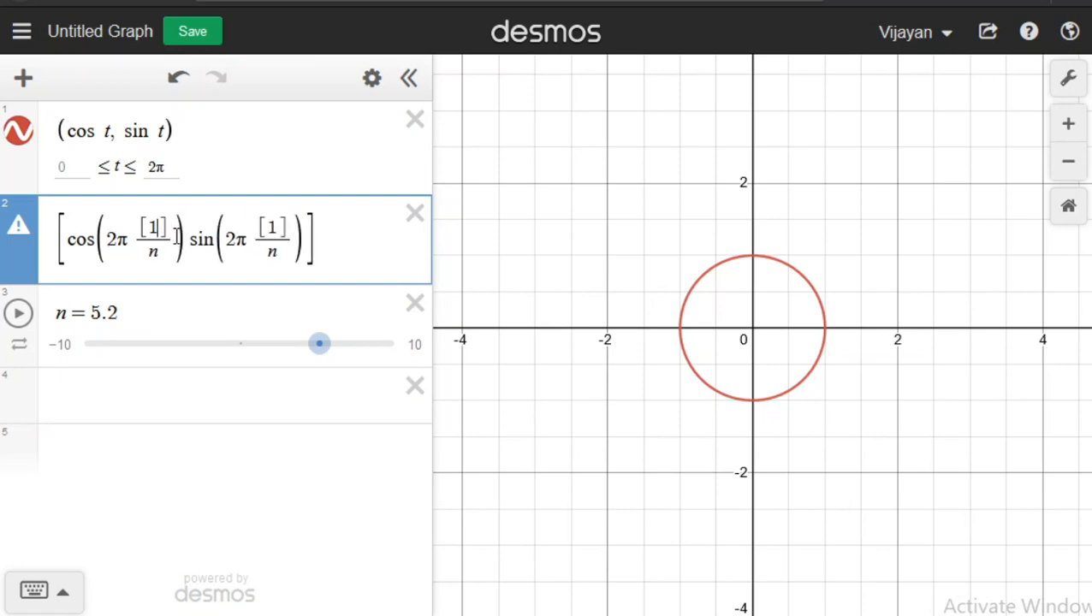
Remove the square brackets around the 1 in both fractions, leaving 1/n in the cosine and sine arguments.
click(152, 229)
key(BackSpace)
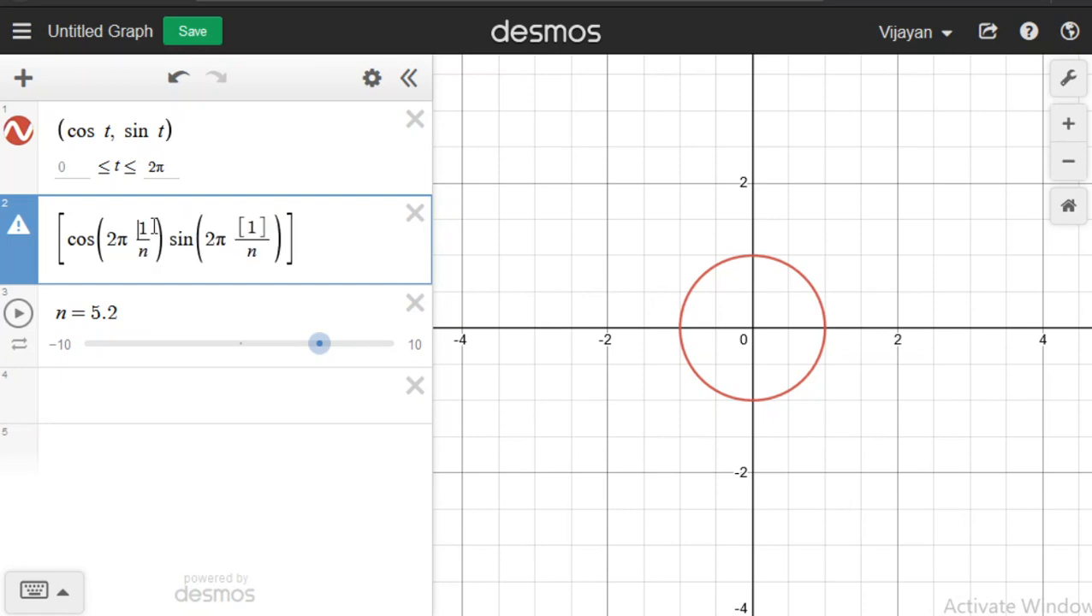
click(252, 229)
key(BackSpace)
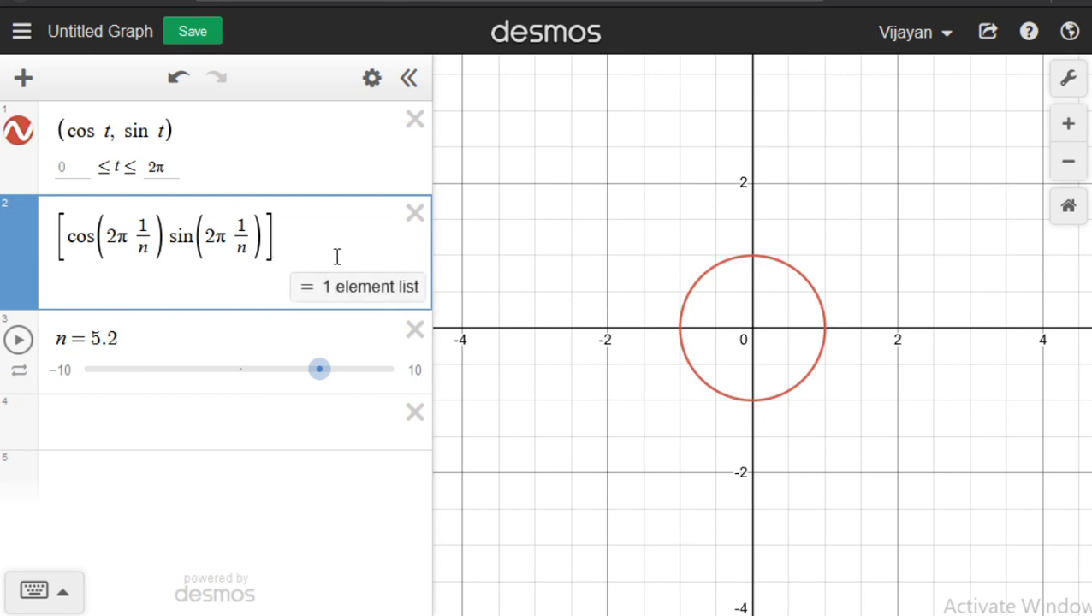
Lower the n slider to 2.6 and open its range and step settings.
drag(319, 370, 282, 368)
click(286, 365)
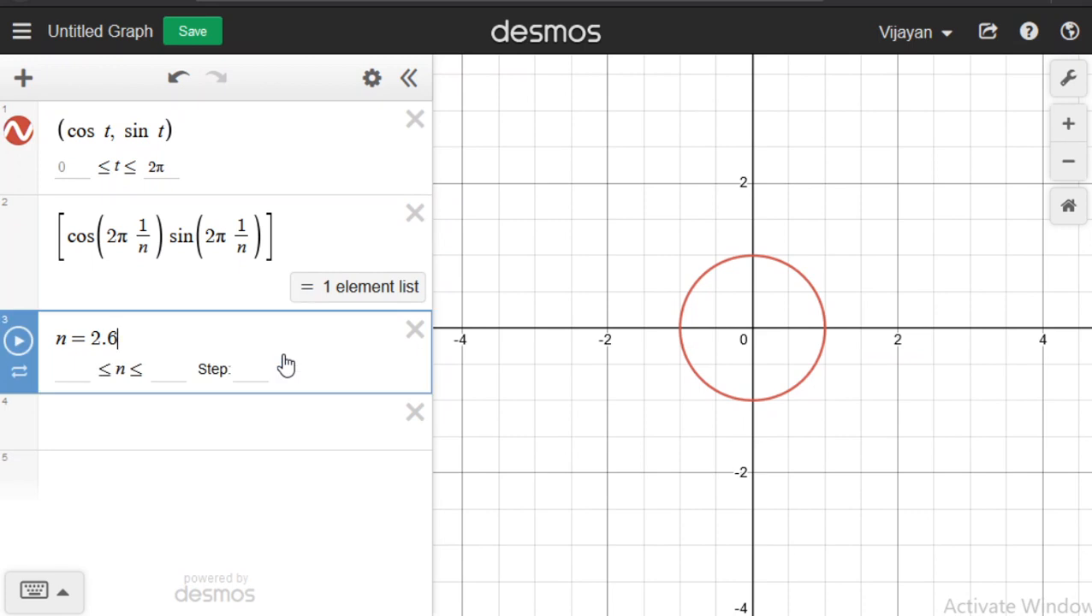